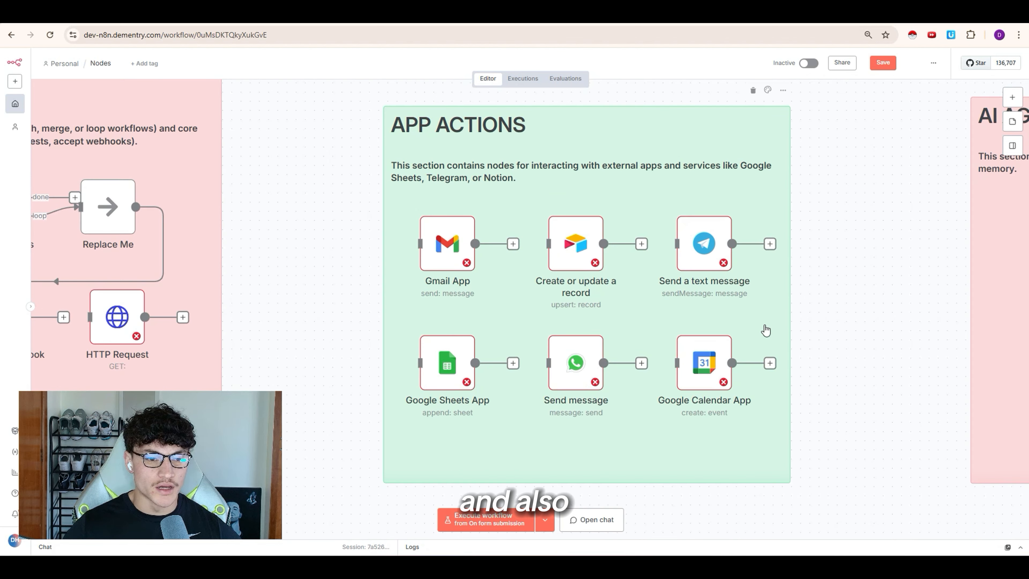
# Step: Move the HTTP Request node into the App Actions group and back out again
pyautogui.moveTo(190, 324); pyautogui.dragTo(473, 450)
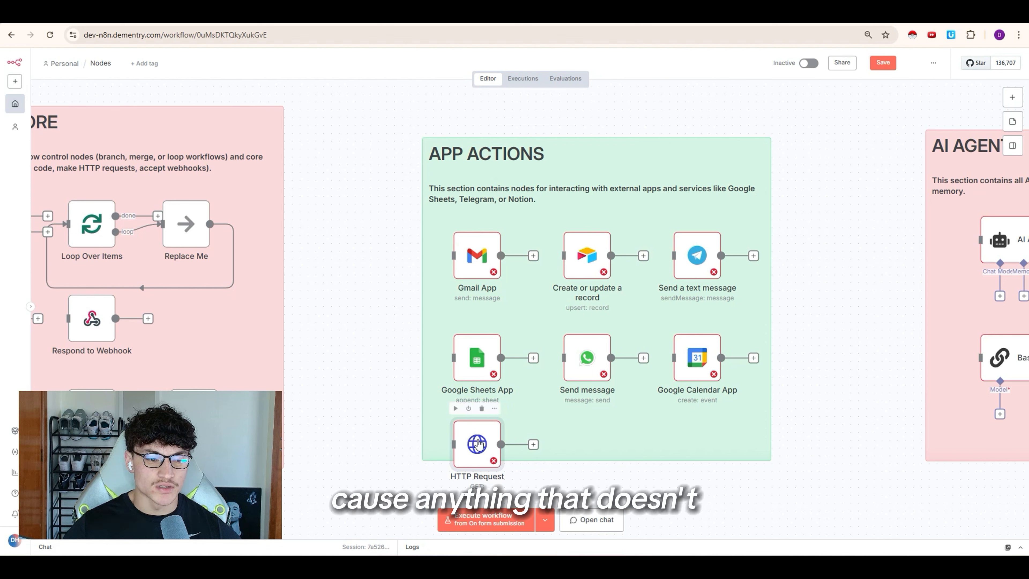
pyautogui.moveTo(478, 443); pyautogui.dragTo(473, 432)
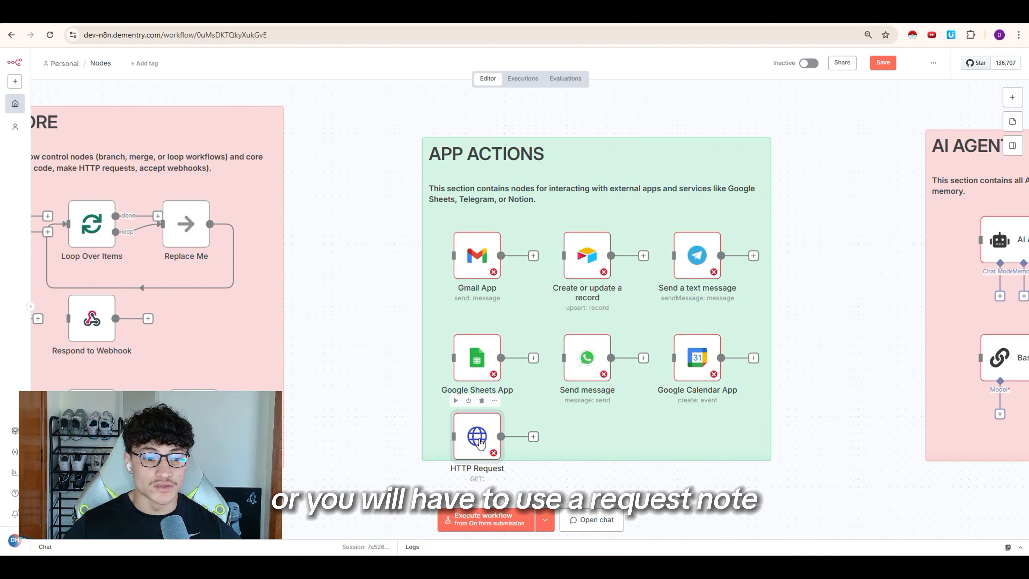
pyautogui.moveTo(475, 438); pyautogui.dragTo(375, 396)
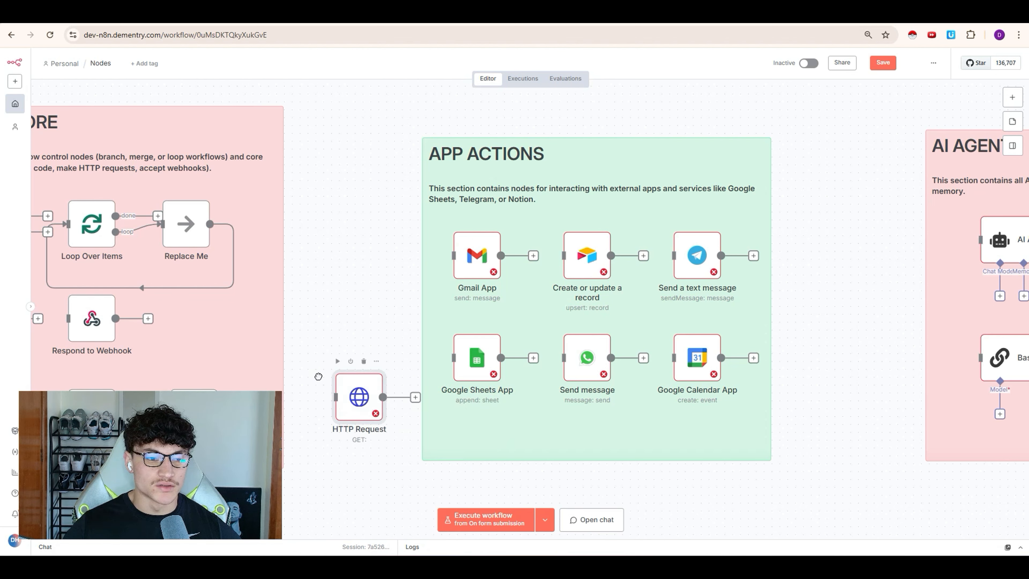
pyautogui.hscroll(10, 783, 306)
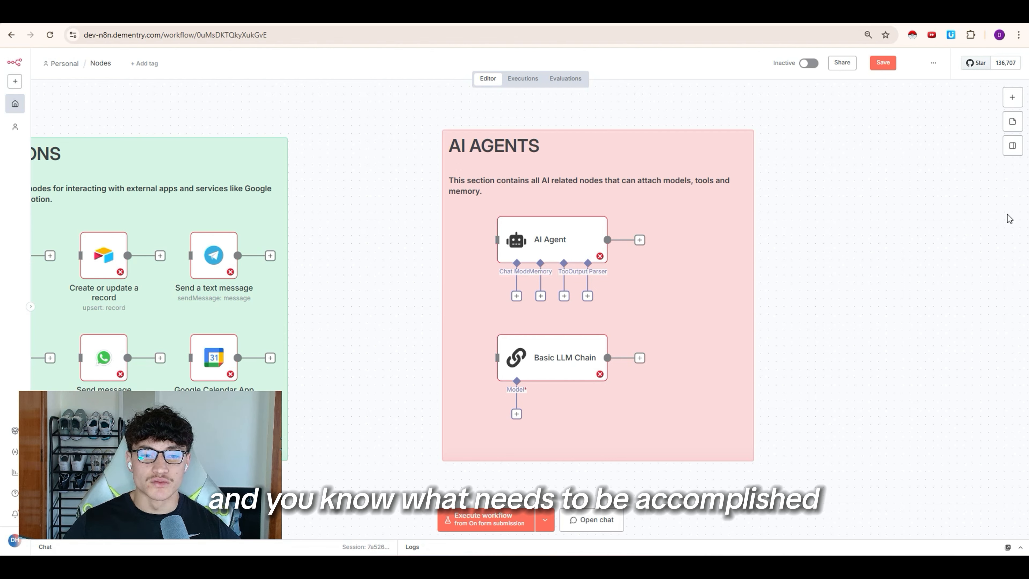
# Step: Start a new blank workflow from the Personal workflows page
pyautogui.moveTo(582, 368)
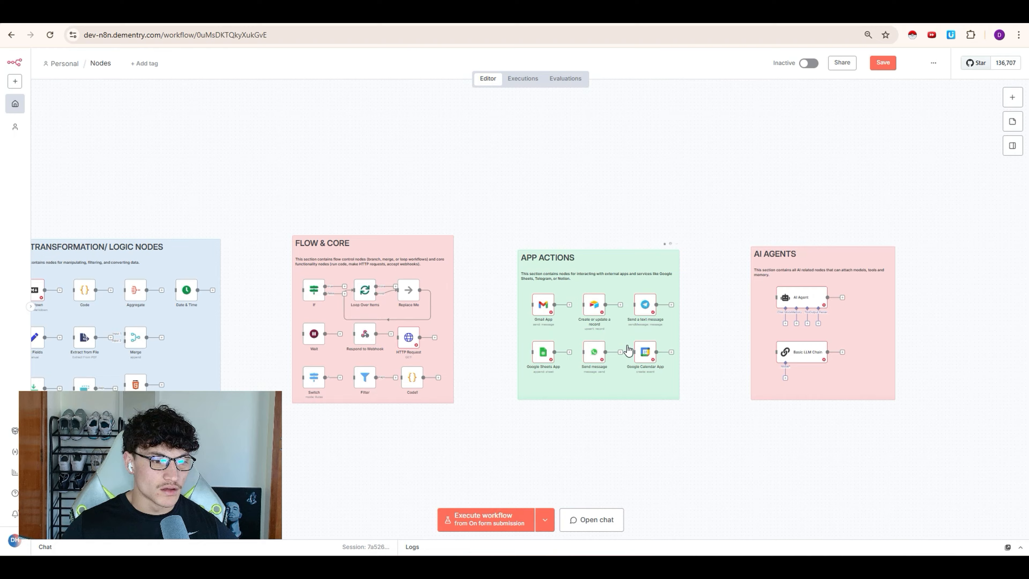
pyautogui.hscroll(-4, 631, 350)
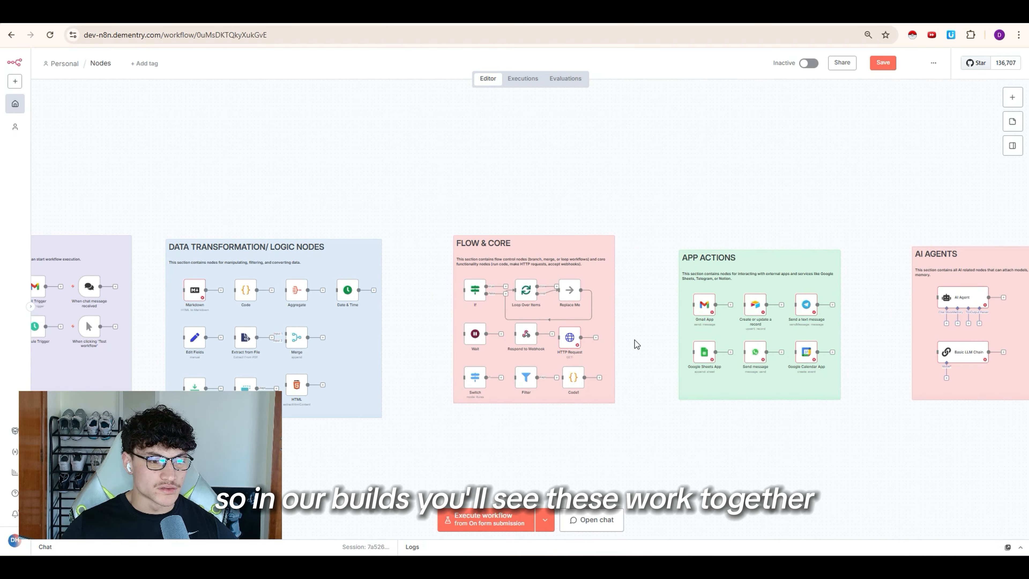
pyautogui.scroll(-3, 634, 340)
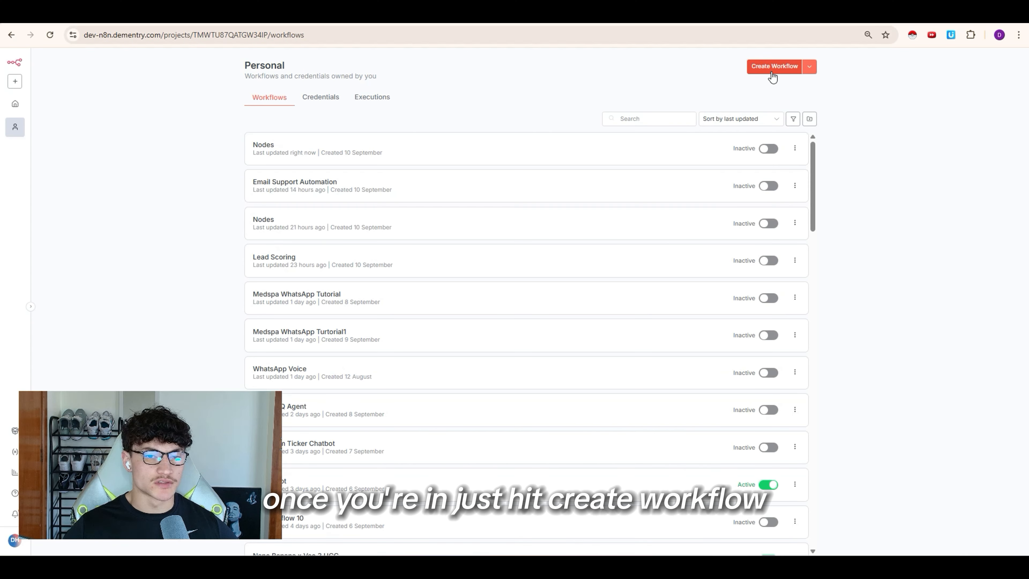
pyautogui.click(773, 69)
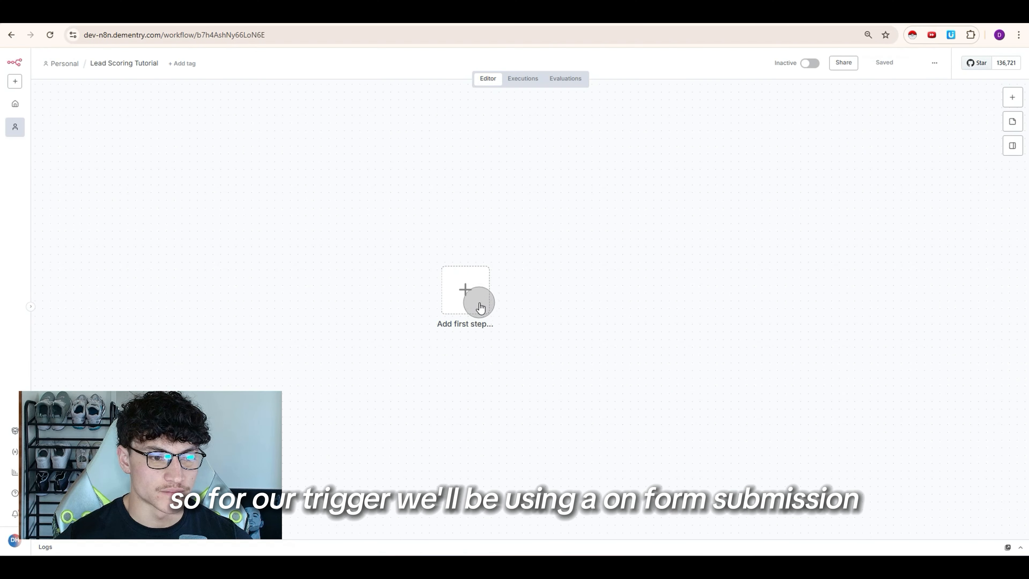
# Step: Add an On form submission trigger as the workflow's first step and review its form settings
pyautogui.click(481, 308)
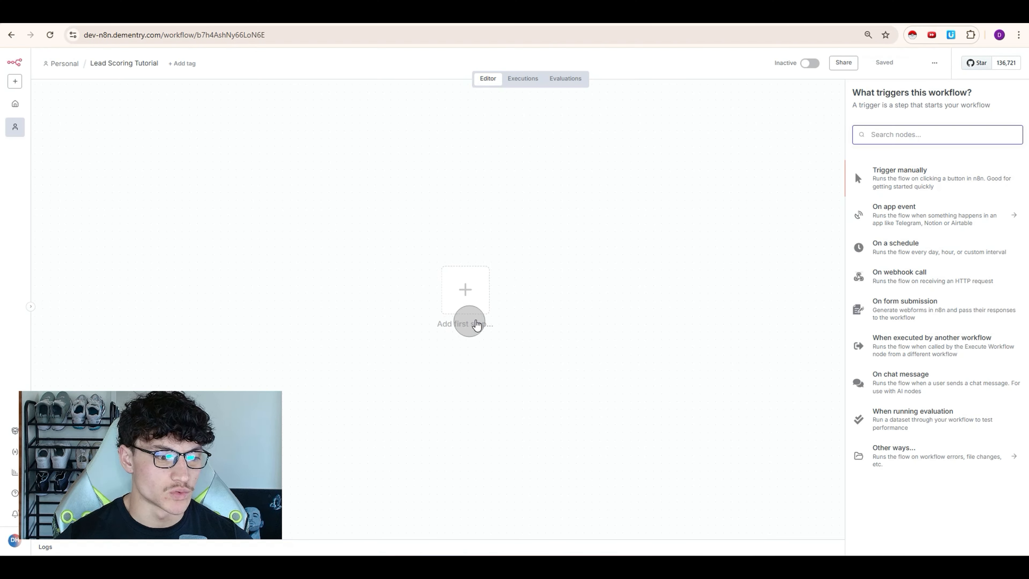
pyautogui.click(919, 315)
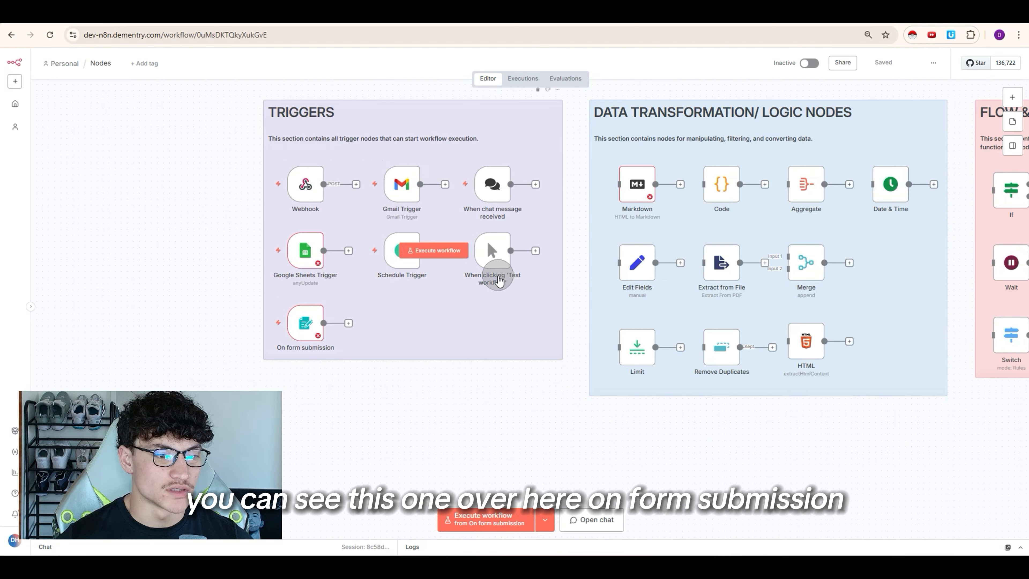
pyautogui.hscroll(-3, 322, 372)
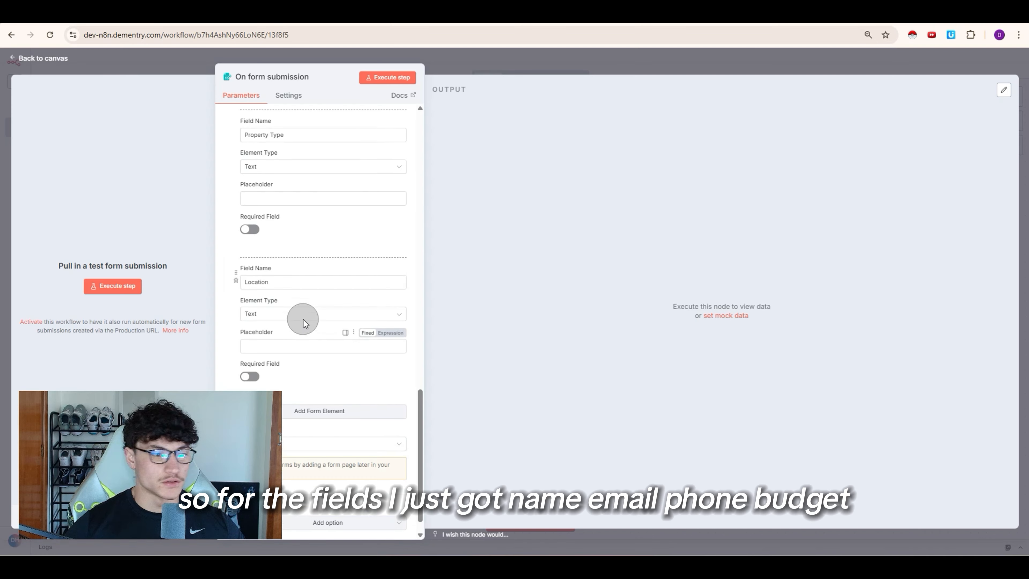
pyautogui.scroll(15, 303, 319)
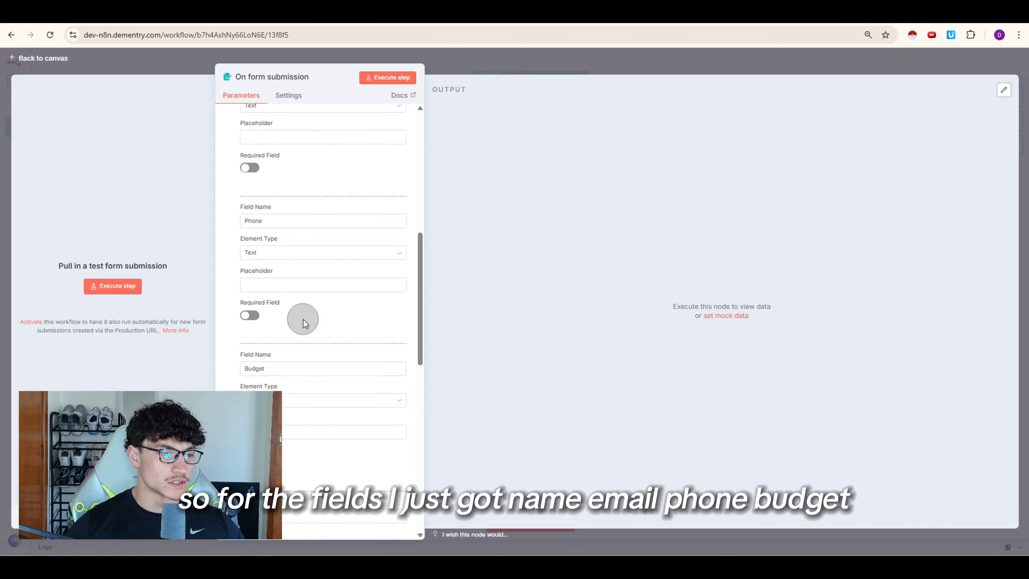
pyautogui.scroll(-8, 289, 232)
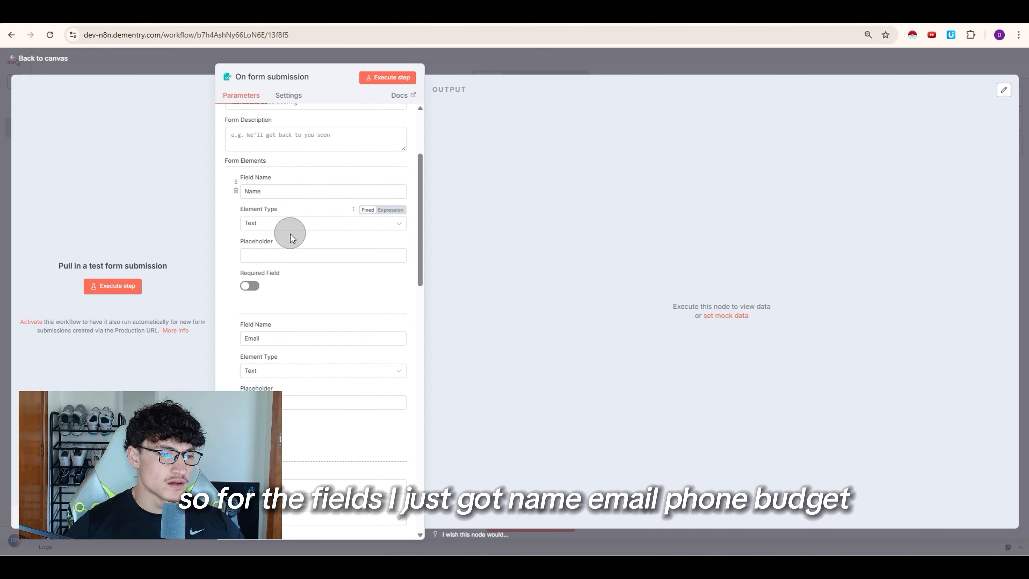
pyautogui.scroll(-5, 280, 265)
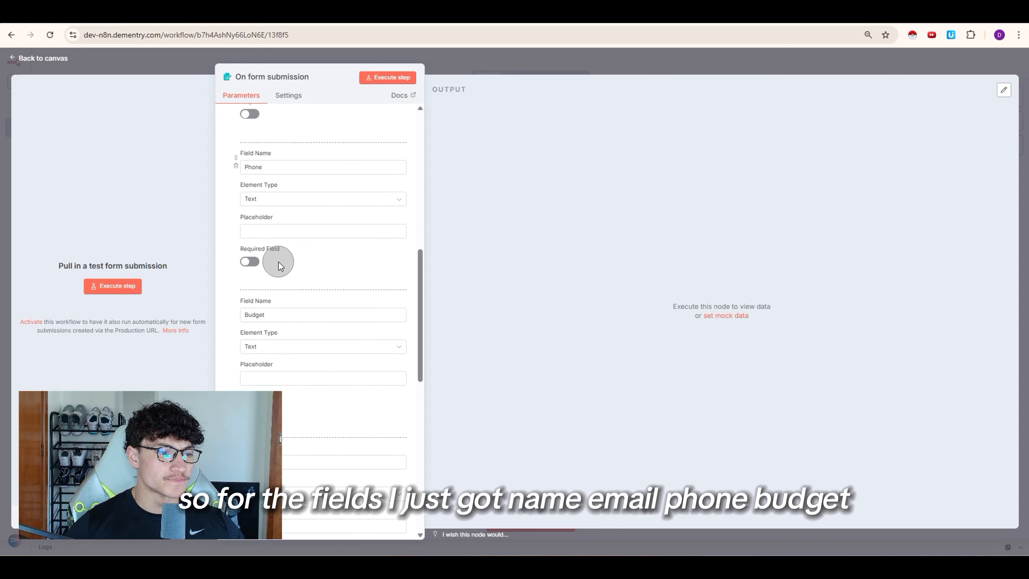
pyautogui.scroll(-5, 255, 291)
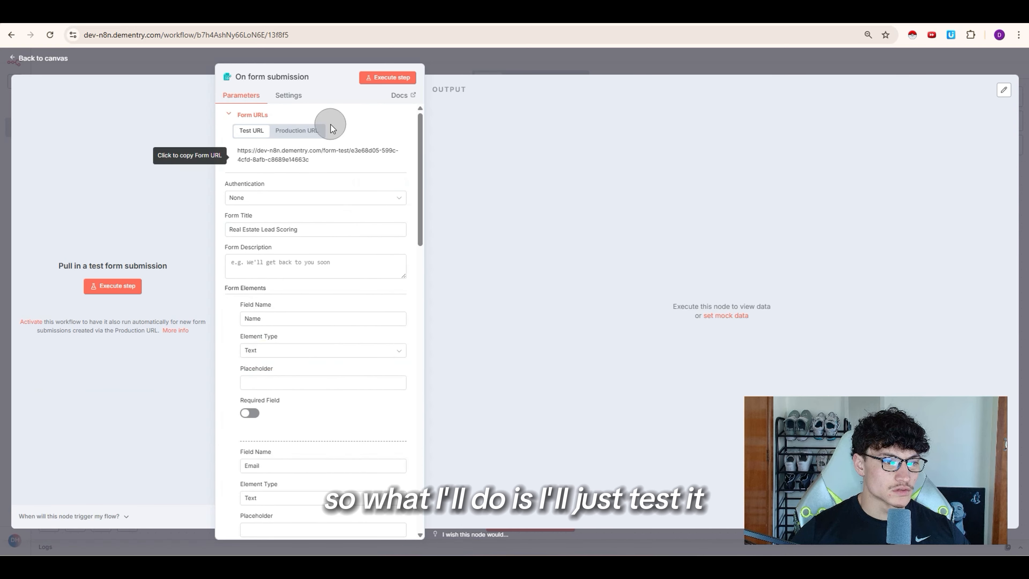
# Step: Start listening for a test submission and enter the lead's name, email and phone
pyautogui.click(388, 79)
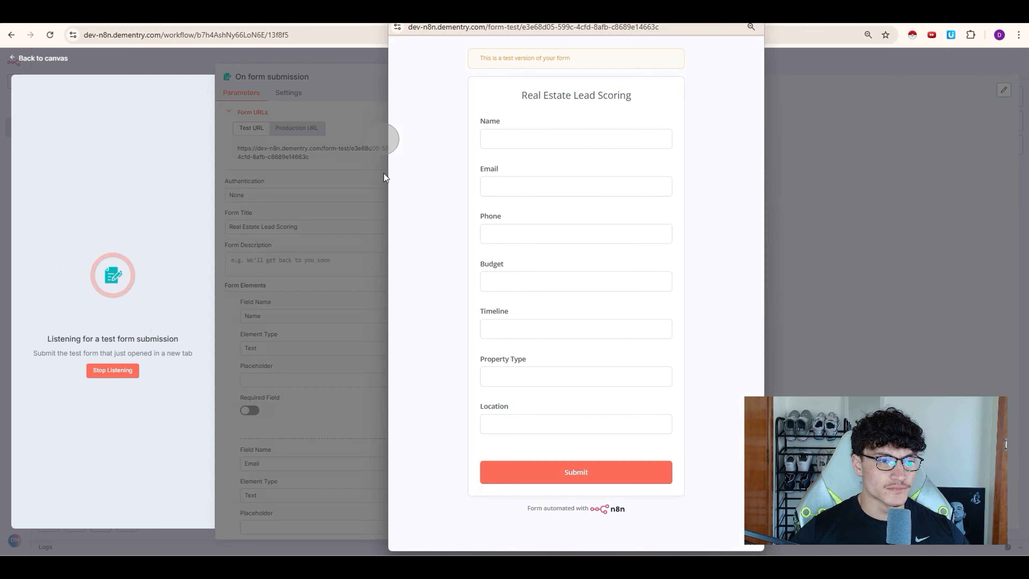
pyautogui.click(508, 145)
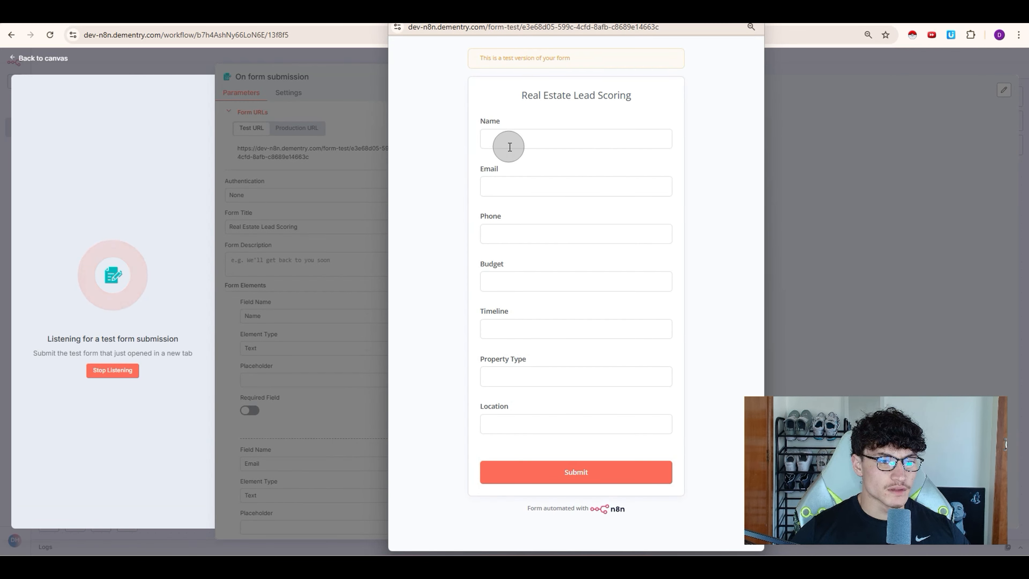
pyautogui.press('Tab')
pyautogui.hotkey('ctrl', 'a')
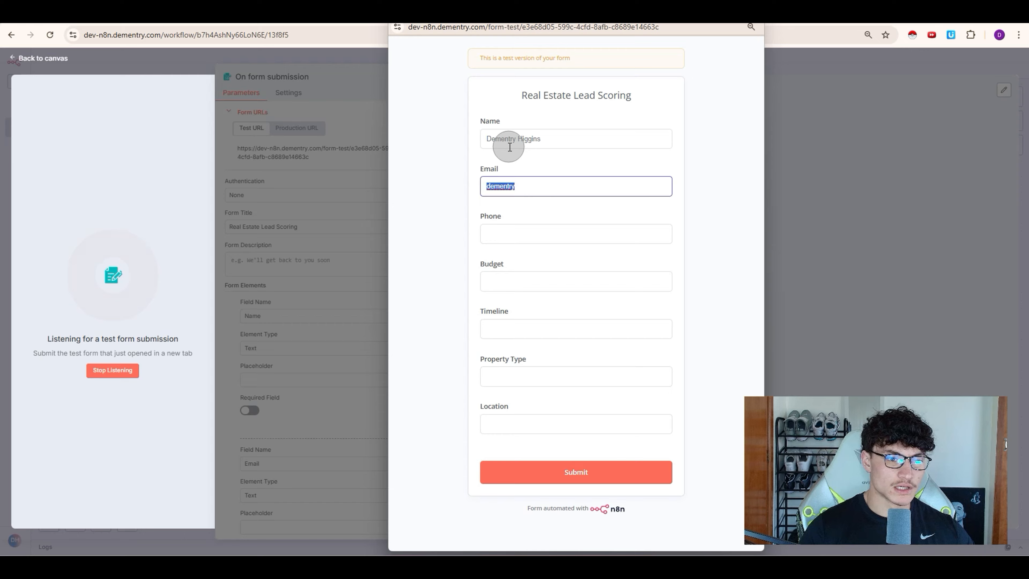
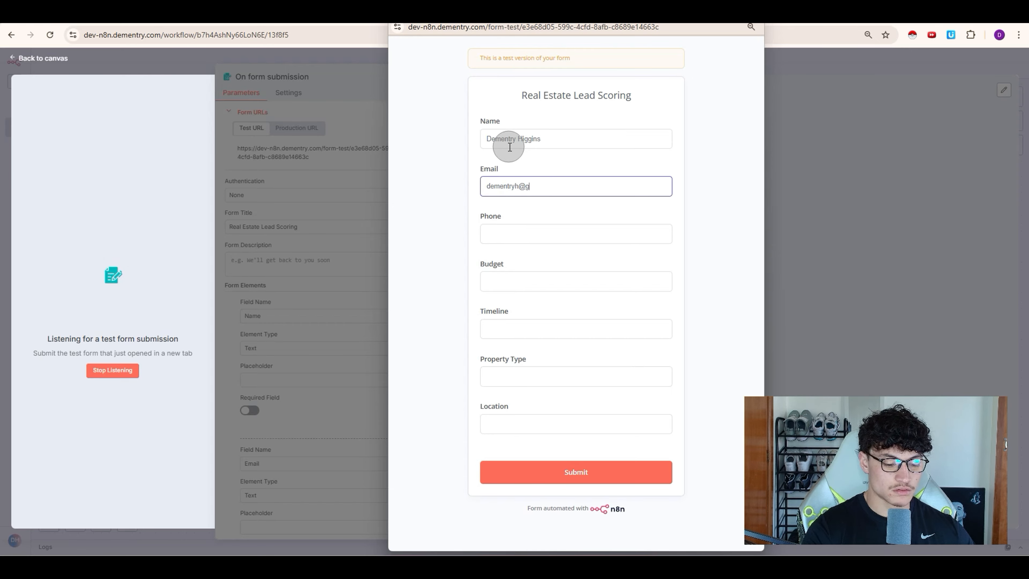
pyautogui.press('Tab')
pyautogui.press('Tab')
# Step: Submit budget 800000, timeline ASAP, House, location 'Real location', then pin the trigger output
pyautogui.write('800000')
pyautogui.press('Tab')
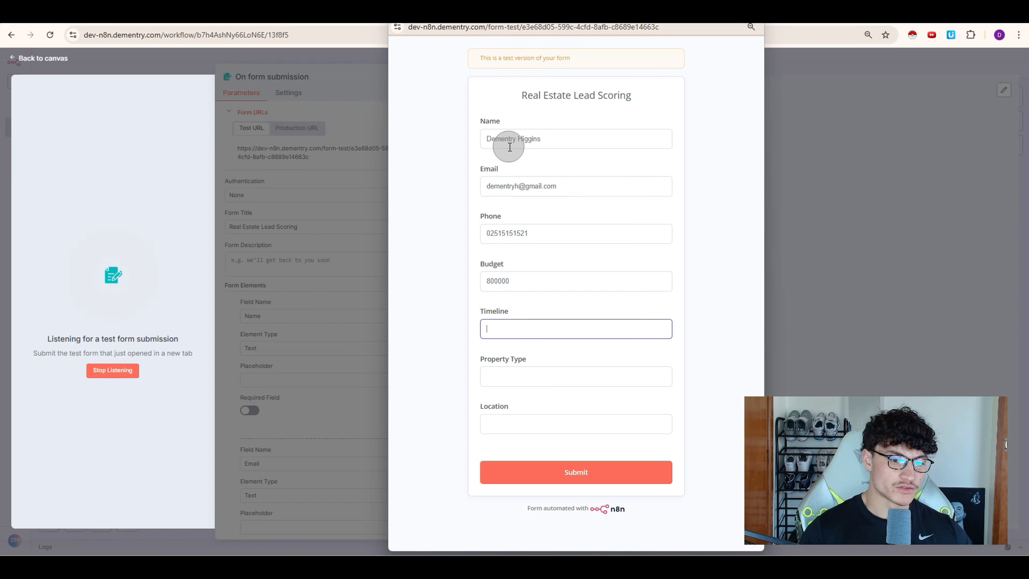
pyautogui.write('ASAP')
pyautogui.press('Tab')
pyautogui.write('House')
pyautogui.press('Tab')
pyautogui.write('Re')
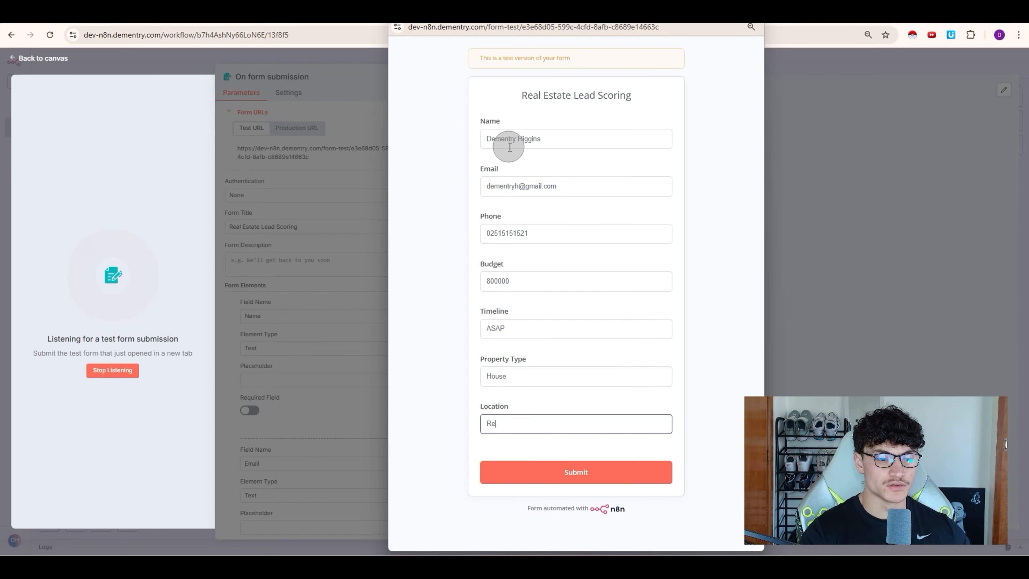
pyautogui.write('al location')
pyautogui.press('Return')
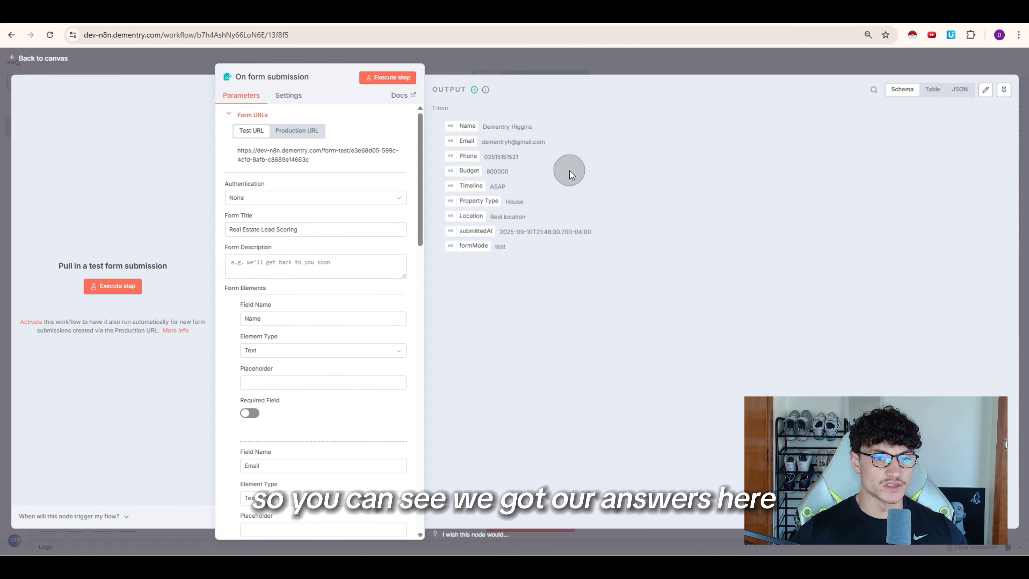
pyautogui.click(1004, 99)
pyautogui.press('Escape')
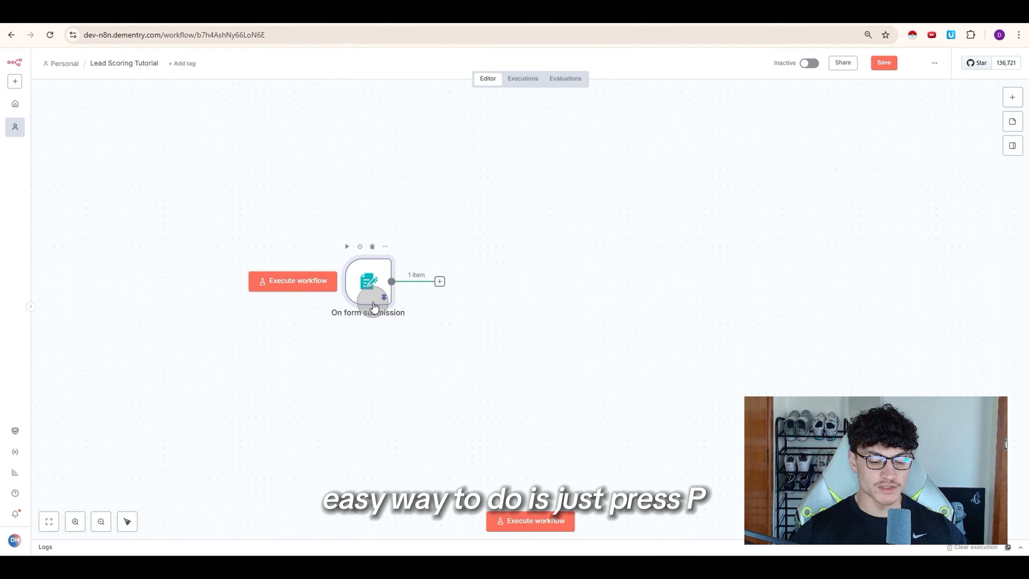
# Step: Pin the form output and add an AI Agent node after the form trigger
pyautogui.press('p')
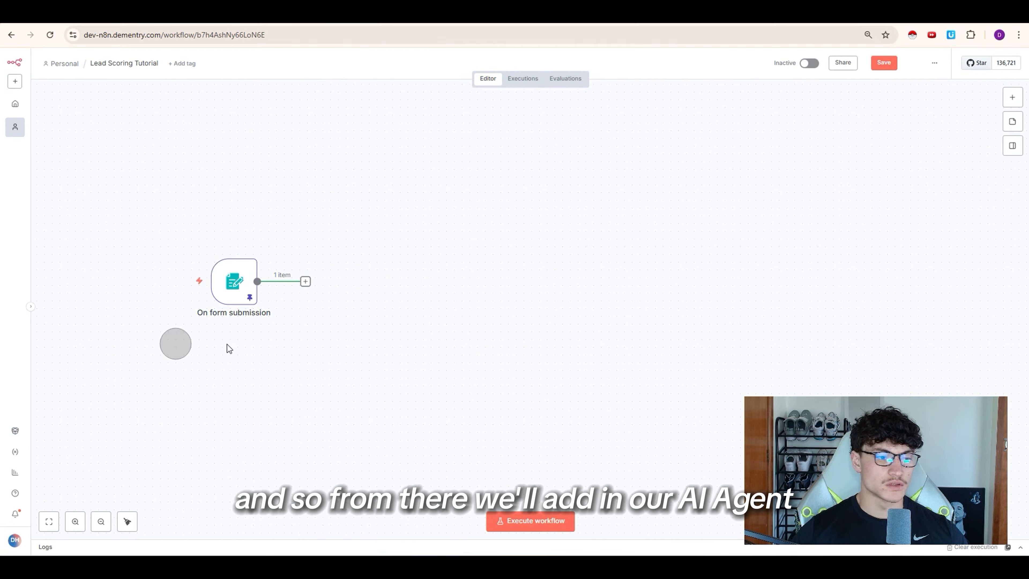
pyautogui.hscroll(-2, 375, 315)
pyautogui.click(360, 295)
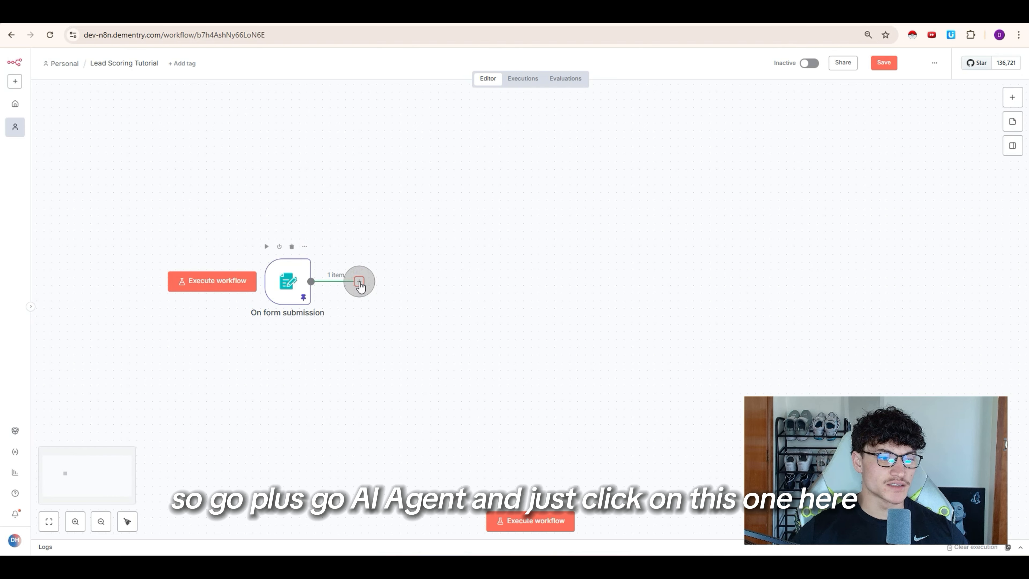
pyautogui.click(906, 163)
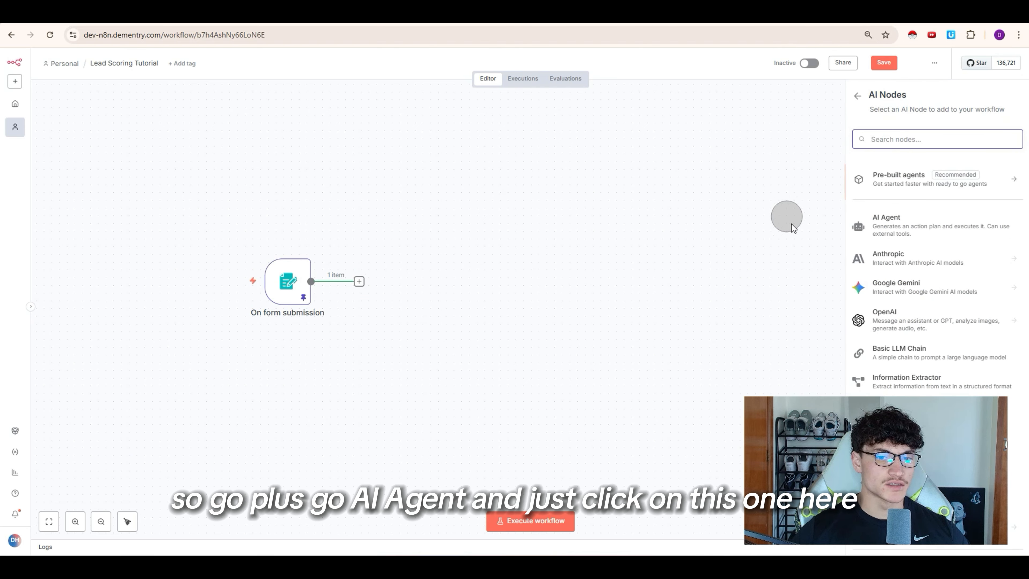
pyautogui.click(907, 226)
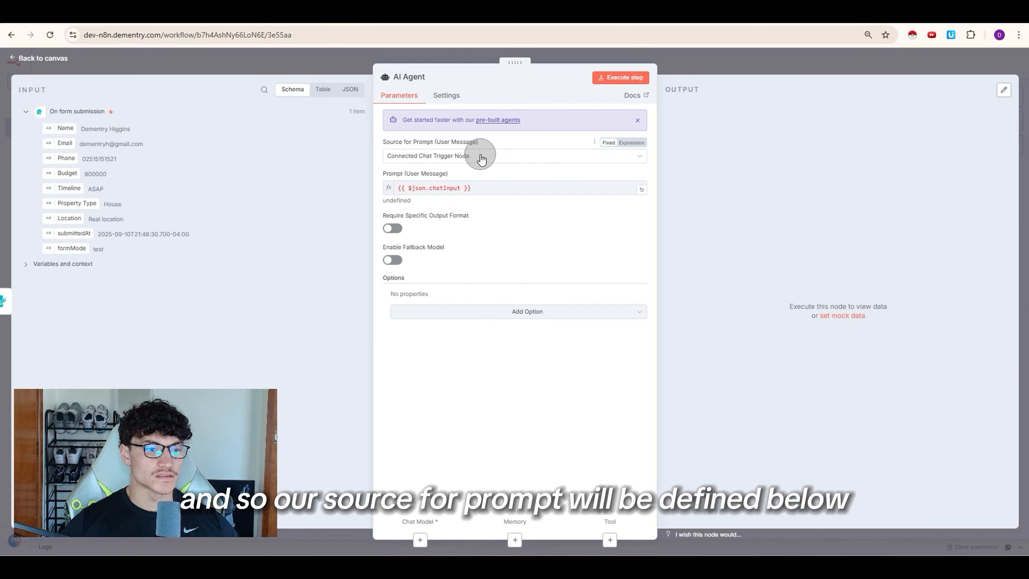
# Step: Set the agent's prompt to be defined manually and add a System Message option
pyautogui.click(482, 154)
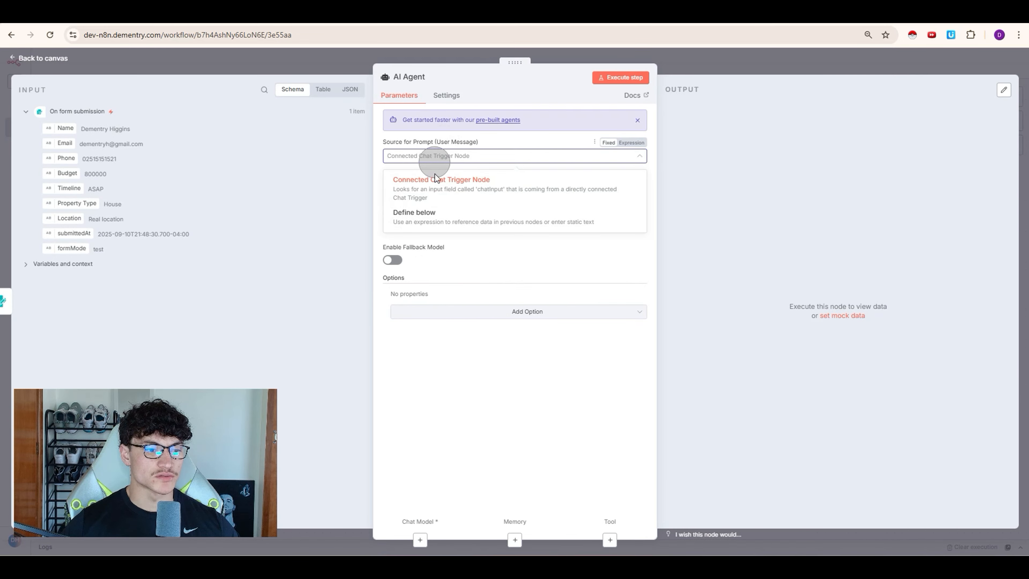
pyautogui.click(427, 216)
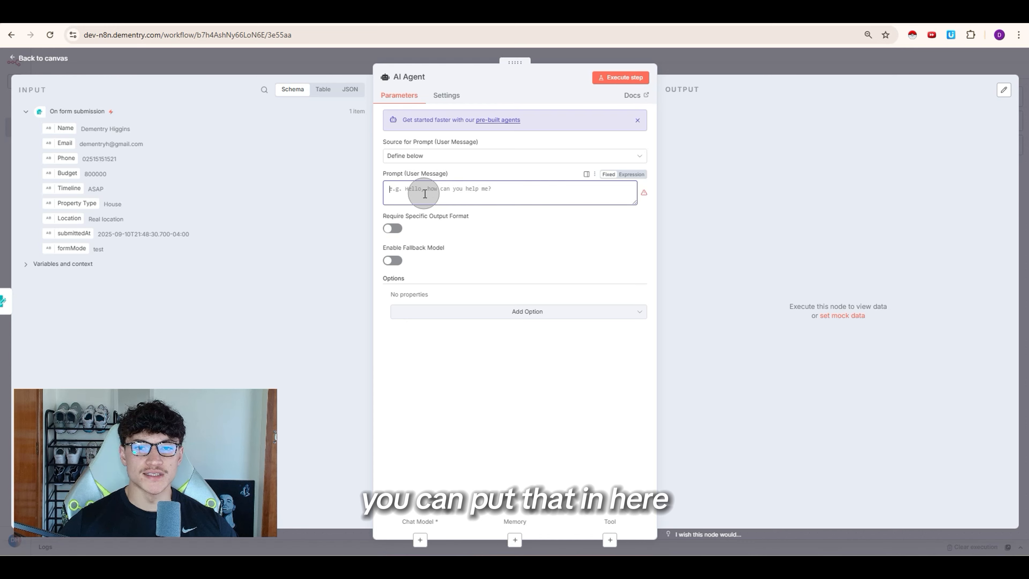
pyautogui.click(480, 310)
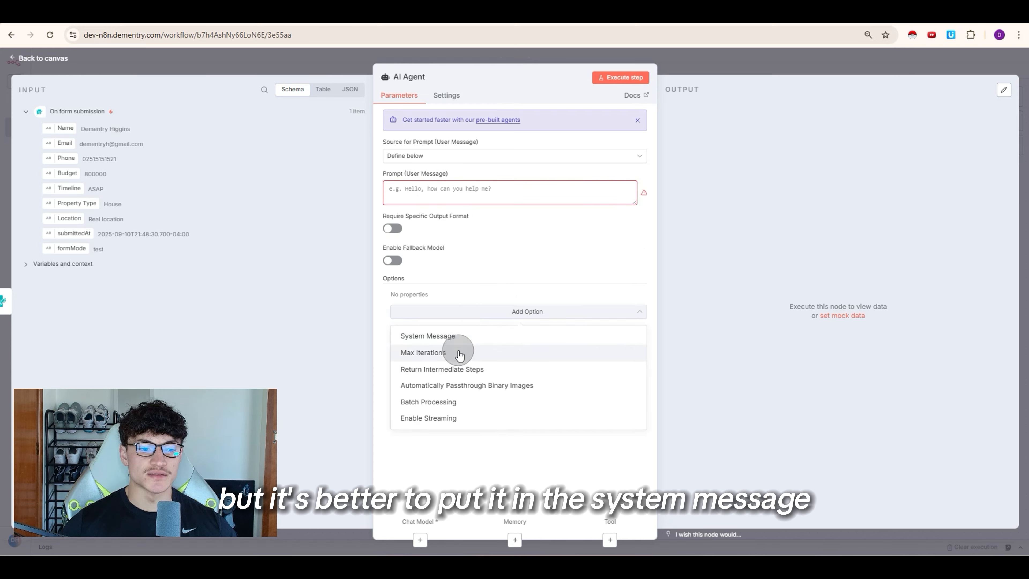
pyautogui.click(439, 334)
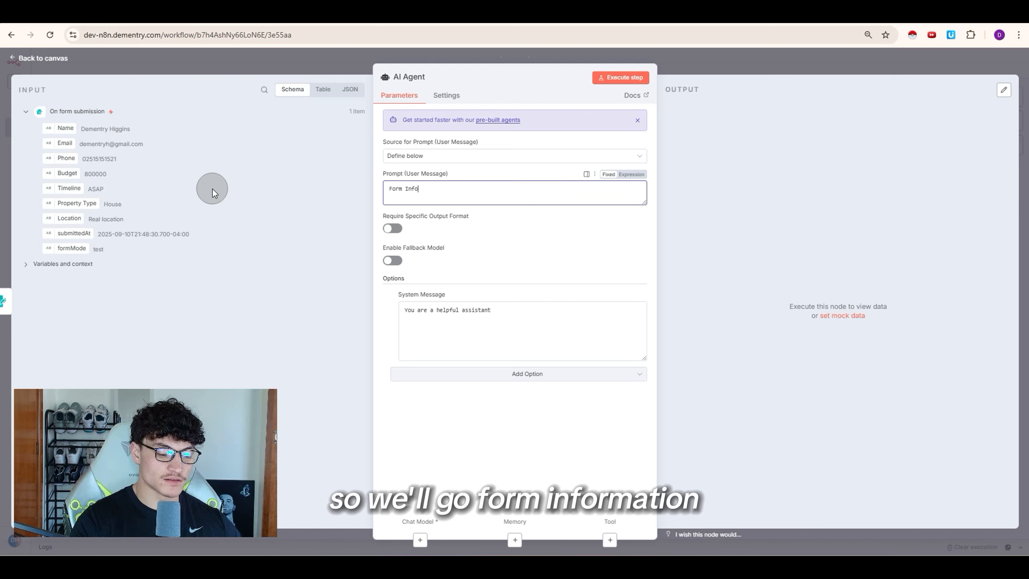
# Step: Start the prompt with a 'Form Information:' heading and switch it to expression mode
pyautogui.write('rmation:')
pyautogui.press('Return')
pyautogui.click(630, 174)
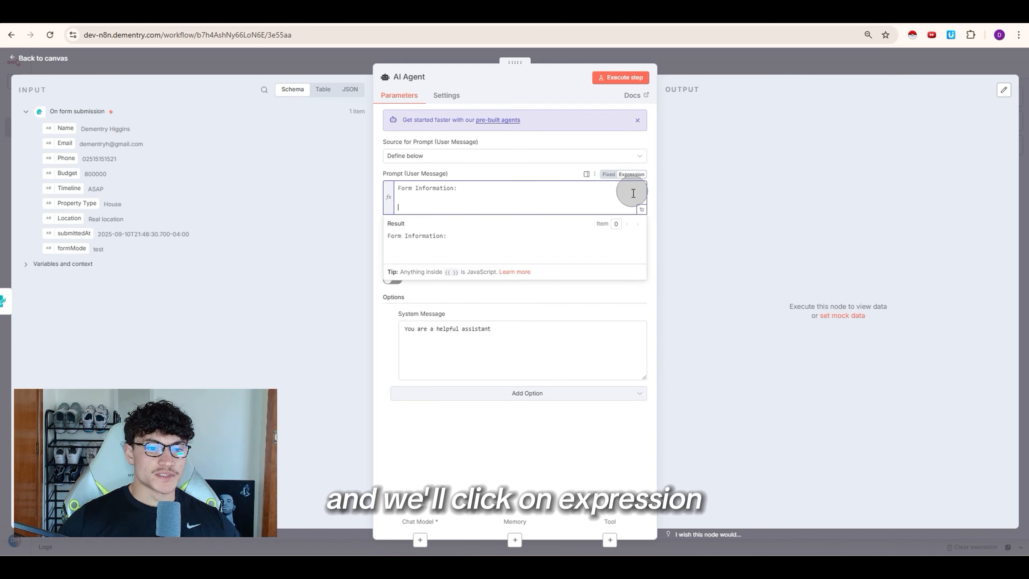
# Step: Replace the hardcoded name on the prompt's Name line with {{ $json.Name }} and expand the editor
pyautogui.click(464, 205)
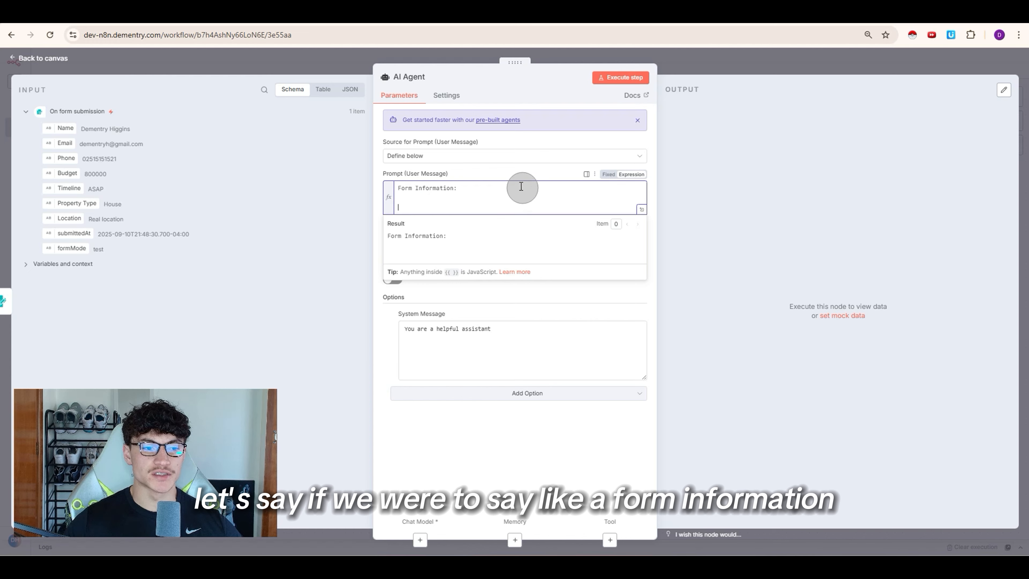
pyautogui.click(609, 174)
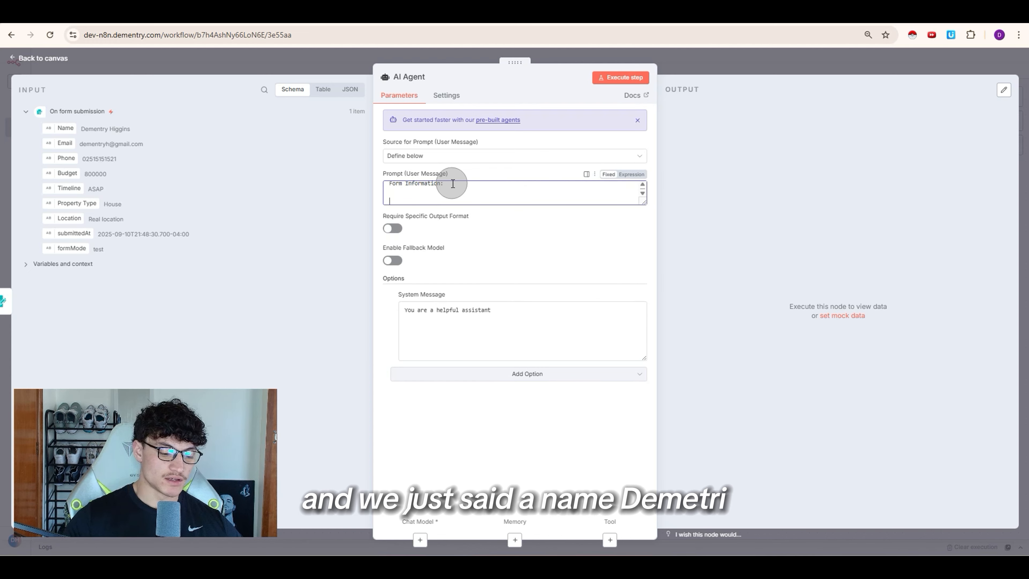
pyautogui.write('me: ')
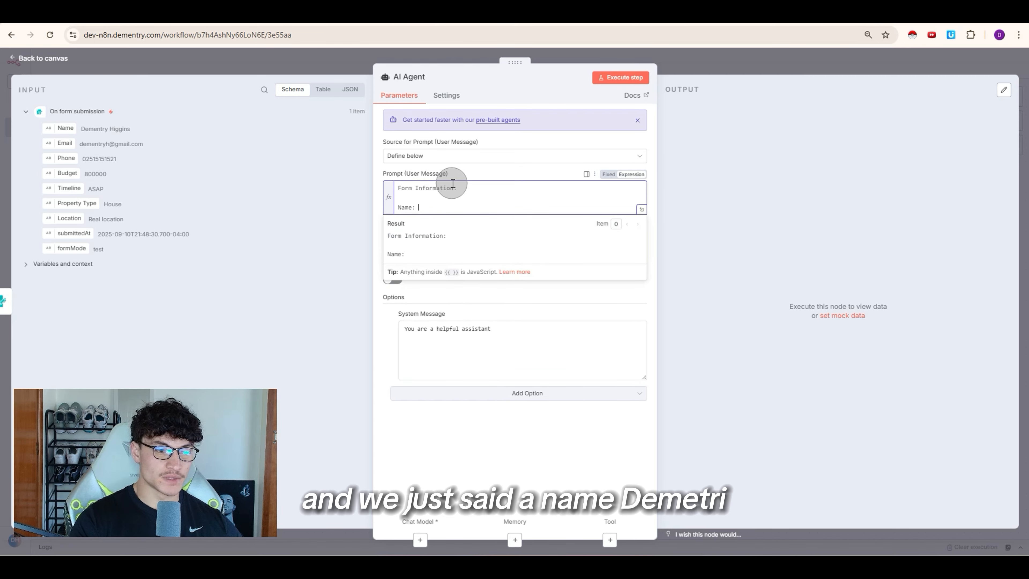
pyautogui.write('Dementry')
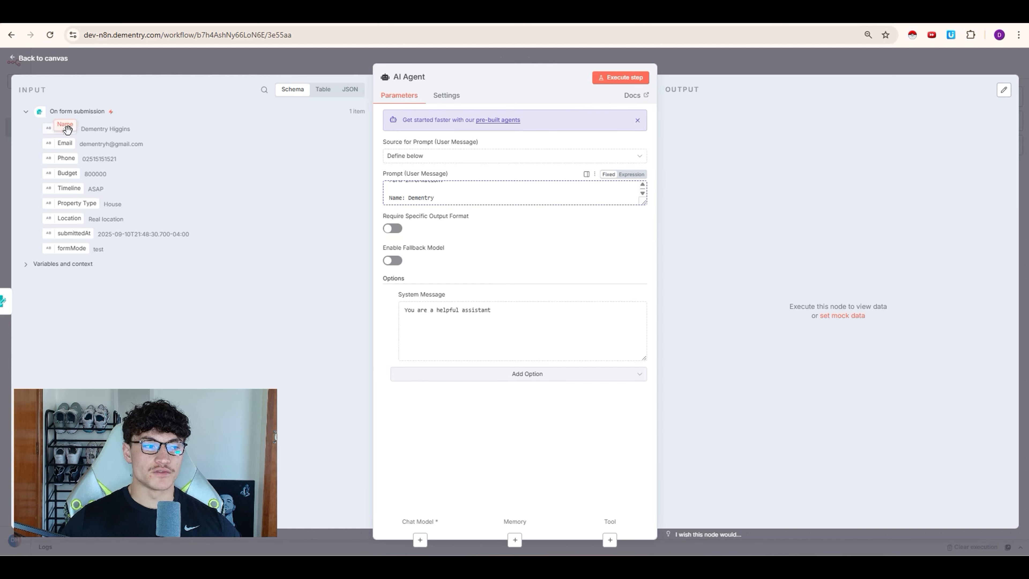
pyautogui.moveTo(65, 128); pyautogui.dragTo(489, 196)
pyautogui.moveTo(453, 207); pyautogui.dragTo(416, 207)
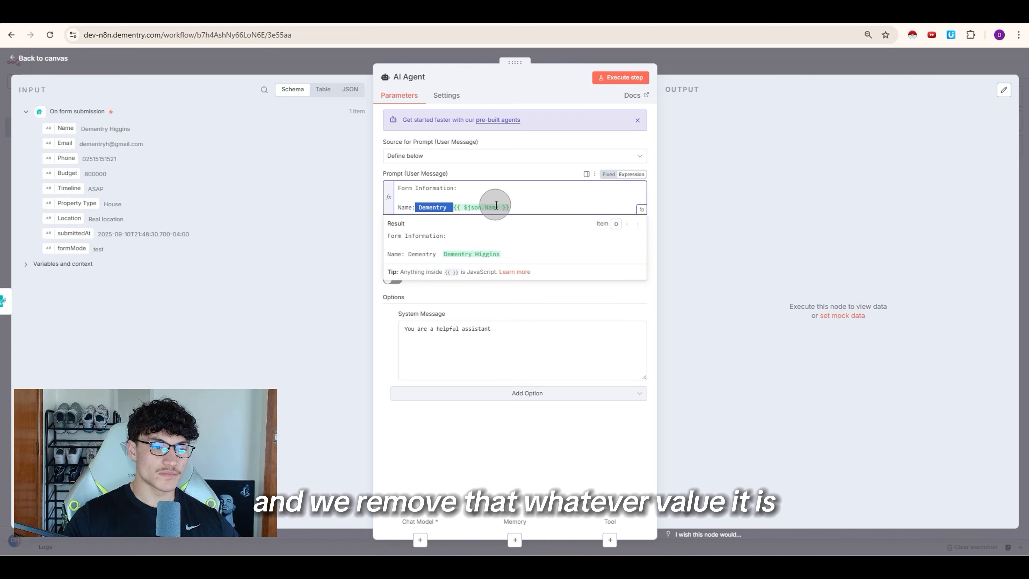
pyautogui.press('BackSpace')
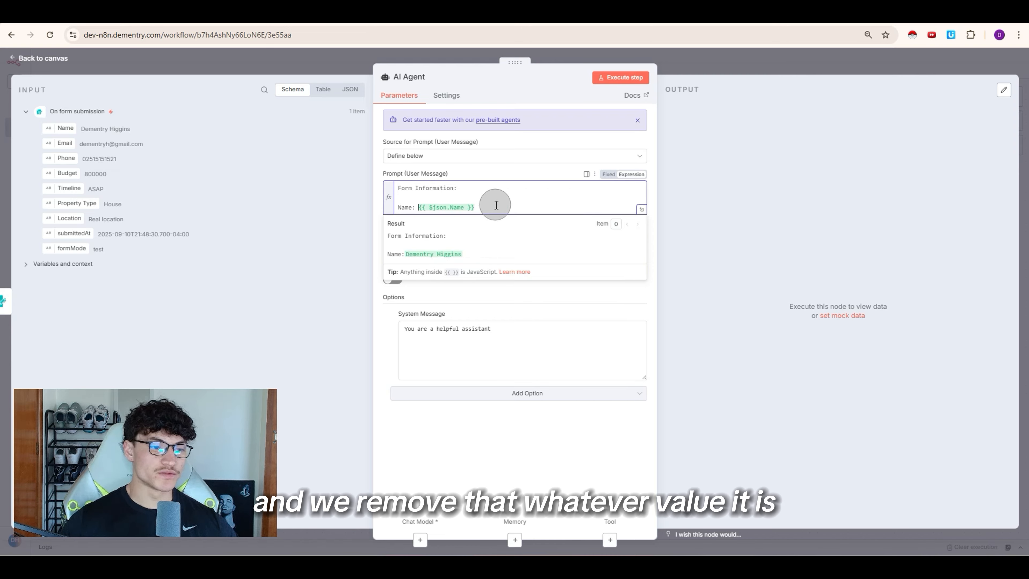
pyautogui.click(61, 126)
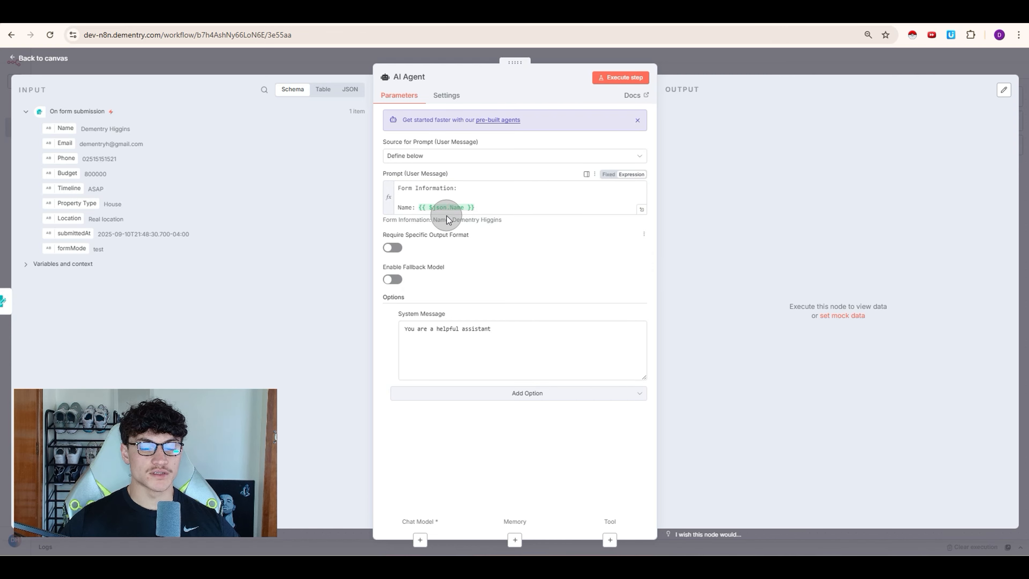
pyautogui.click(640, 208)
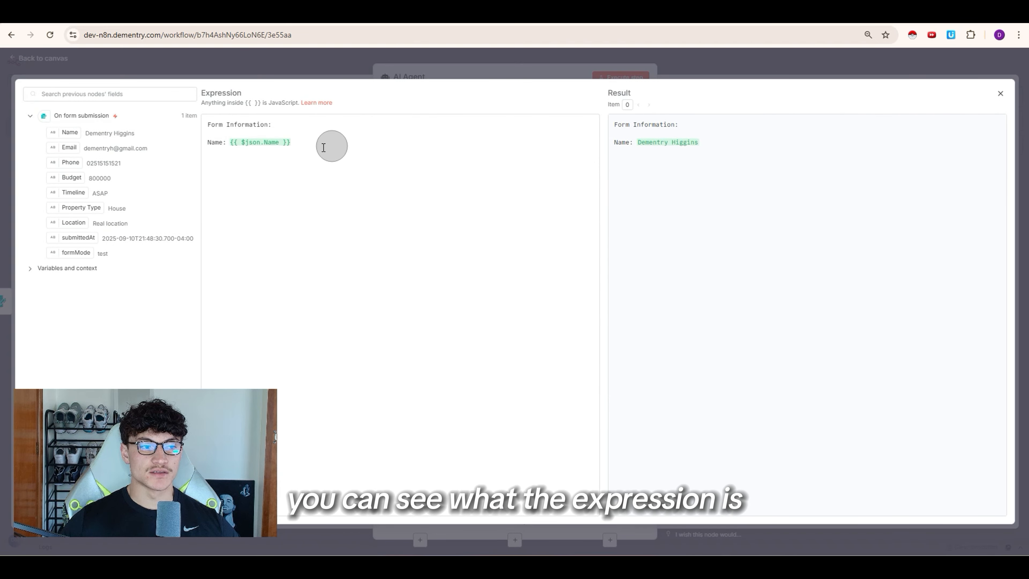
# Step: Highlight the Name expression and its evaluated result in the full-size editor
pyautogui.moveTo(207, 122); pyautogui.dragTo(305, 156)
pyautogui.click(306, 157)
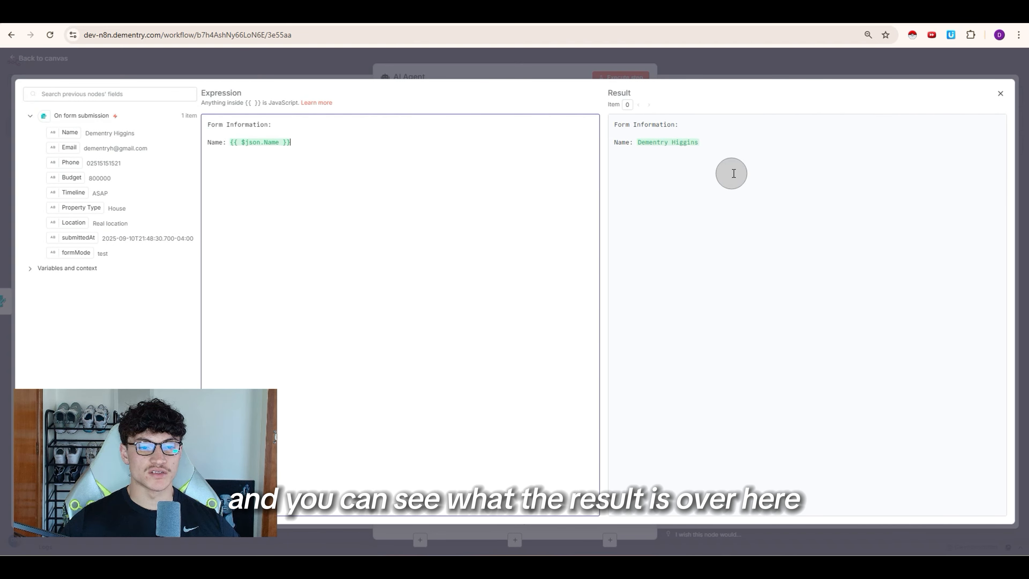
pyautogui.moveTo(703, 149); pyautogui.dragTo(622, 143)
pyautogui.click(455, 173)
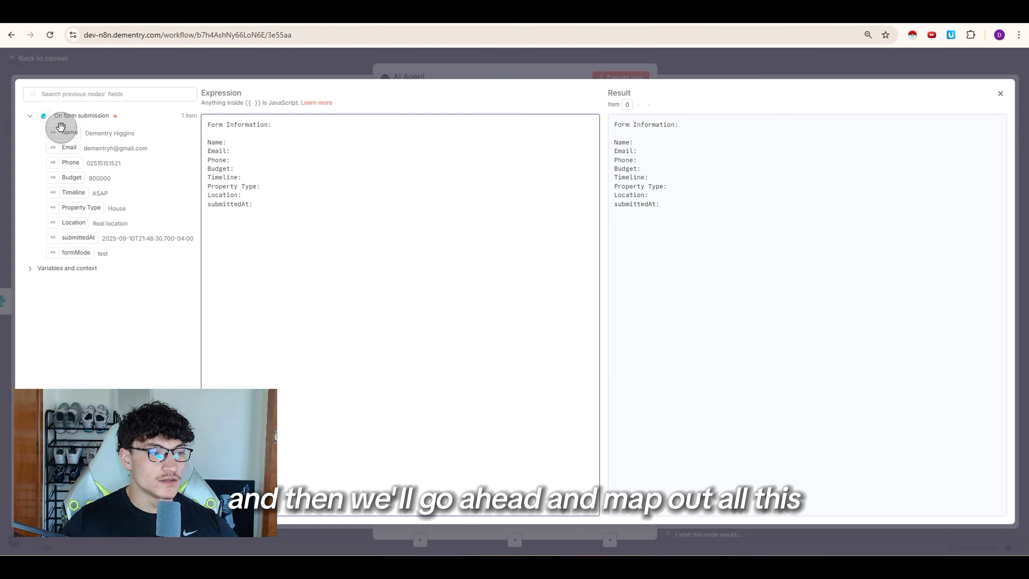
# Step: Map Name, Email, Phone, Budget, Timeline, Location and submittedAt fields into their prompt lines
pyautogui.moveTo(61, 127); pyautogui.dragTo(235, 129)
pyautogui.moveTo(238, 139); pyautogui.dragTo(232, 142)
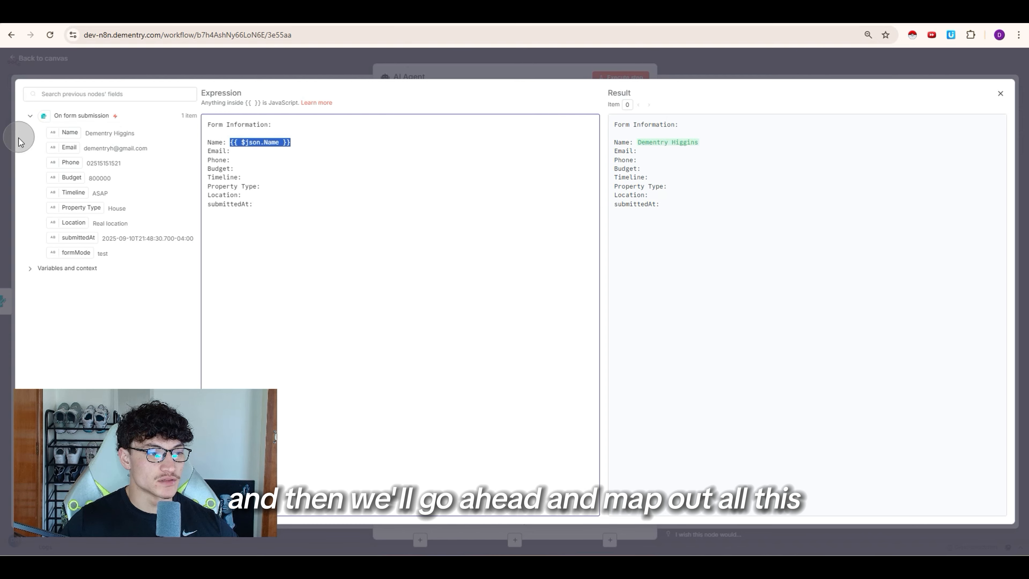
pyautogui.moveTo(69, 147); pyautogui.dragTo(239, 151)
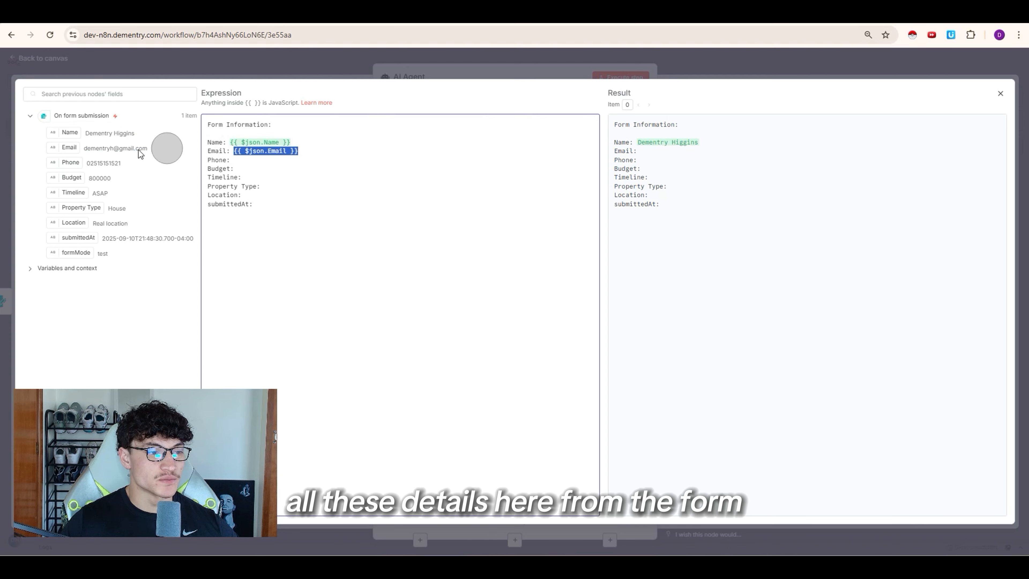
pyautogui.moveTo(68, 162); pyautogui.dragTo(243, 168)
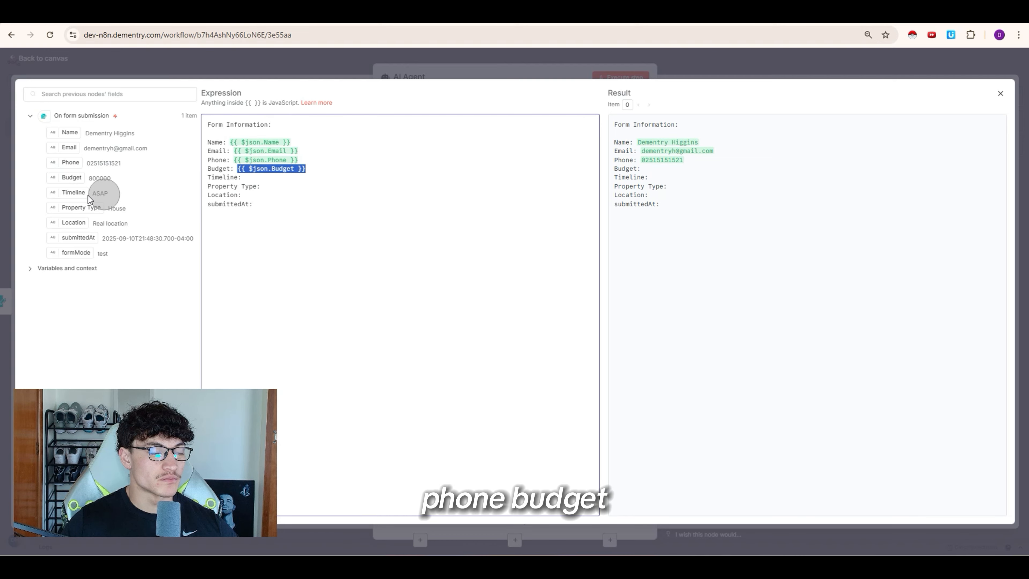
pyautogui.moveTo(74, 193); pyautogui.dragTo(279, 187)
pyautogui.moveTo(76, 235); pyautogui.dragTo(242, 195)
pyautogui.moveTo(76, 240); pyautogui.dragTo(259, 205)
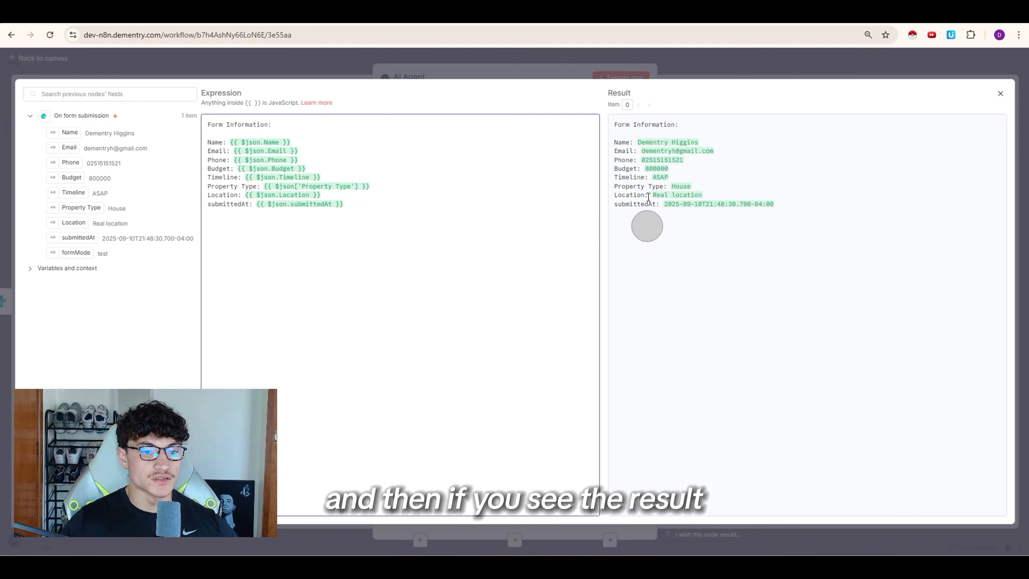
pyautogui.moveTo(615, 125); pyautogui.dragTo(778, 211)
pyautogui.click(778, 211)
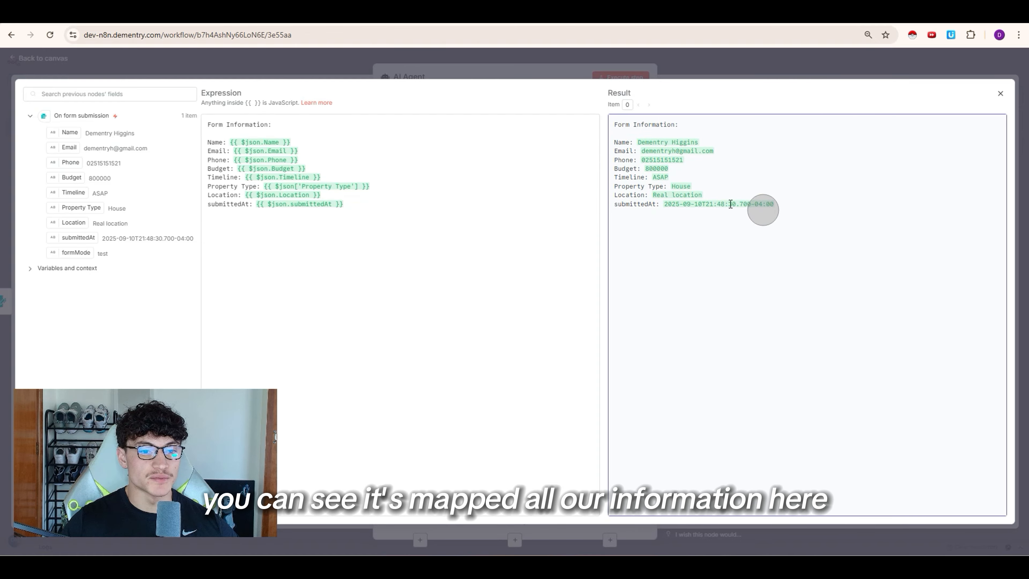
pyautogui.press('Escape')
pyautogui.press('Escape')
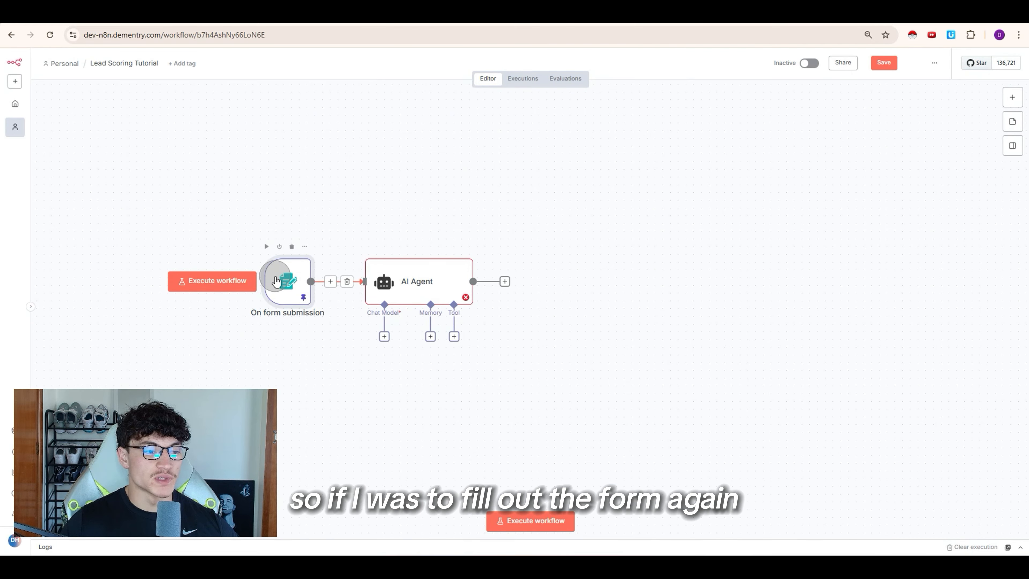
# Step: Open the test form and enter a new lead's name, email and phone
pyautogui.click(560, 140)
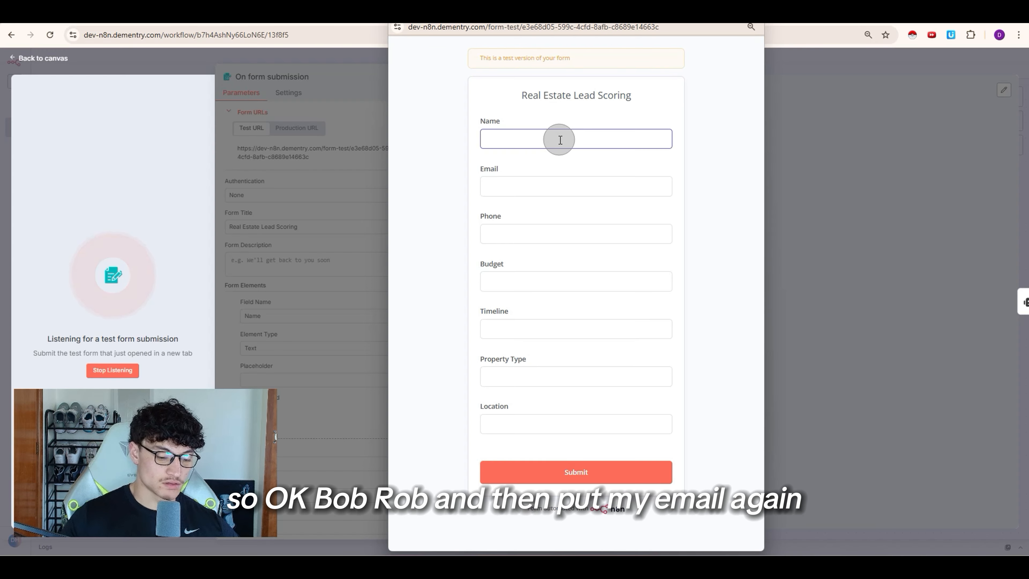
pyautogui.write('Bob ROb')
pyautogui.press('Tab')
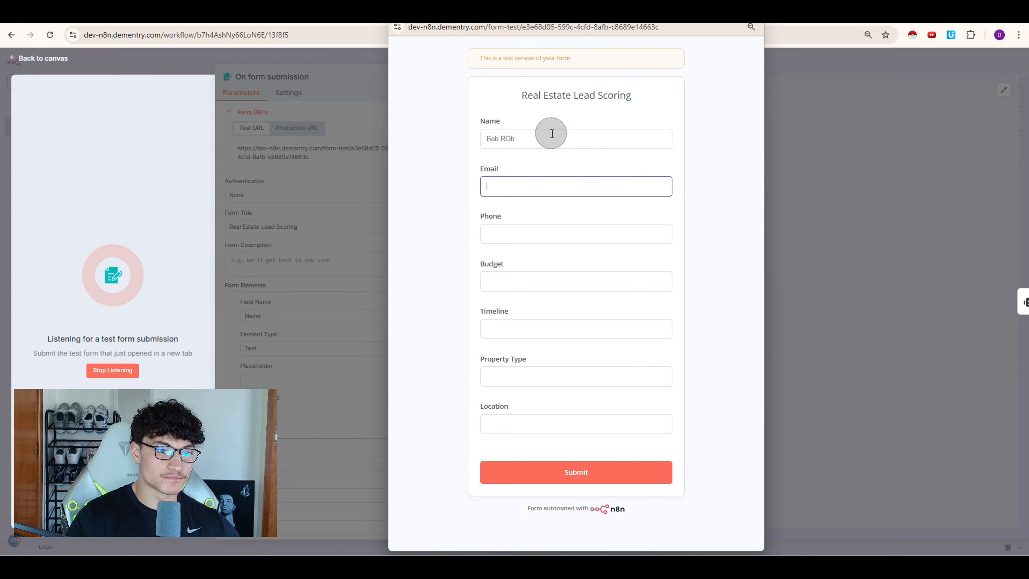
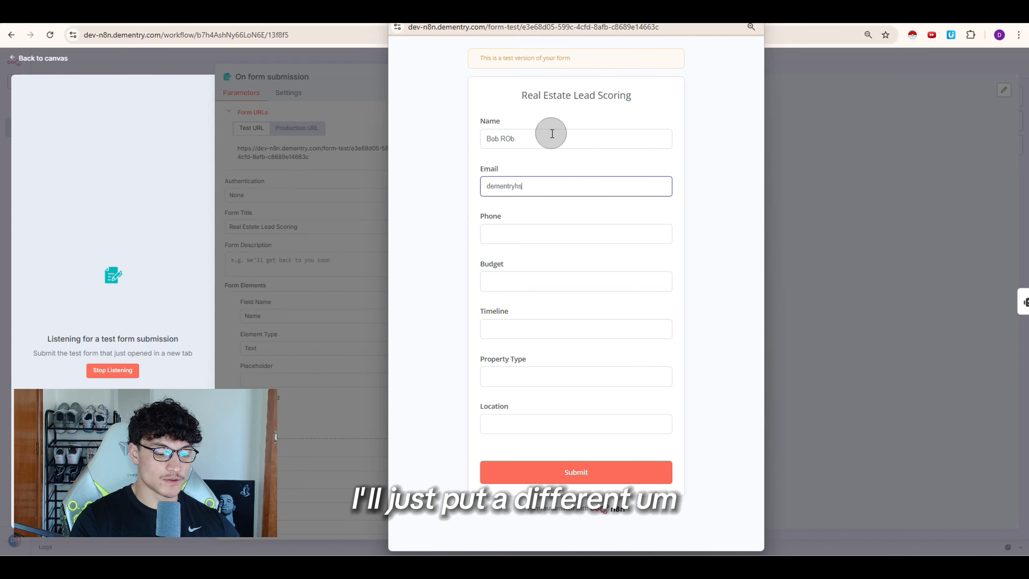
pyautogui.press('Tab')
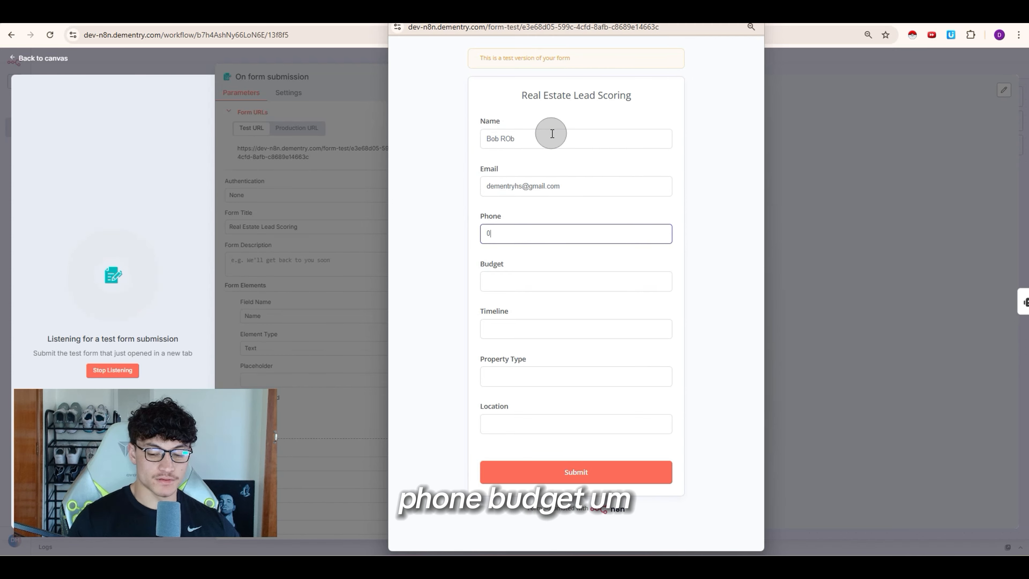
# Step: Submit budget 500000, timeline 'next week', property 'mansion' and location 'real road'
pyautogui.press('Tab')
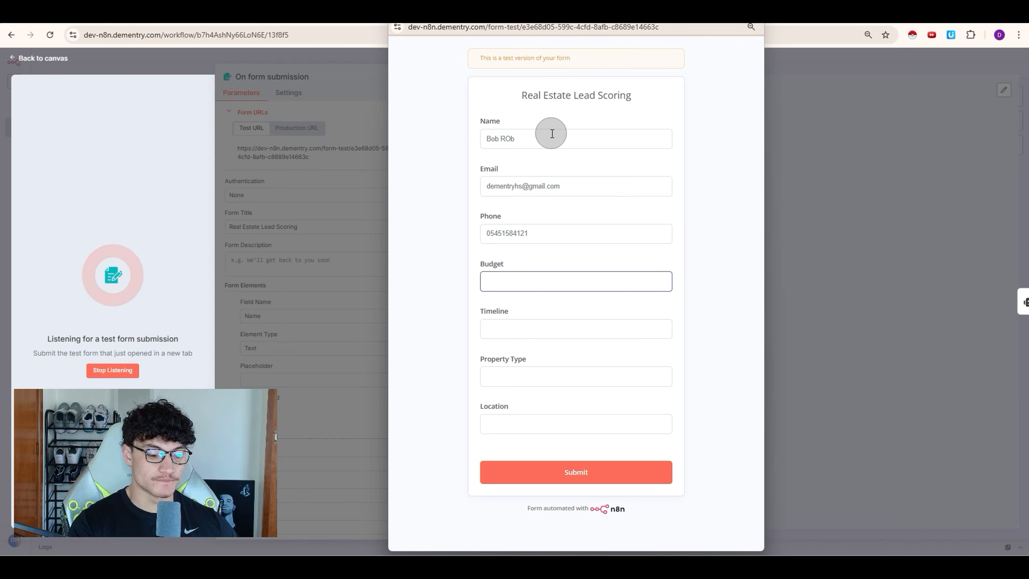
pyautogui.write('500000')
pyautogui.press('Tab')
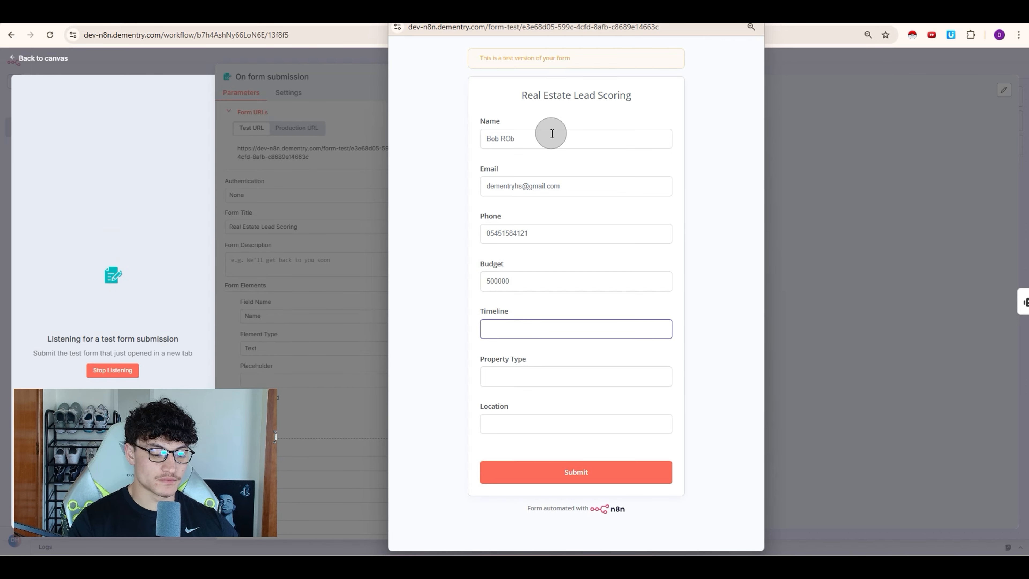
pyautogui.write('next week')
pyautogui.press('Tab')
pyautogui.write('mansion')
pyautogui.press('Tab')
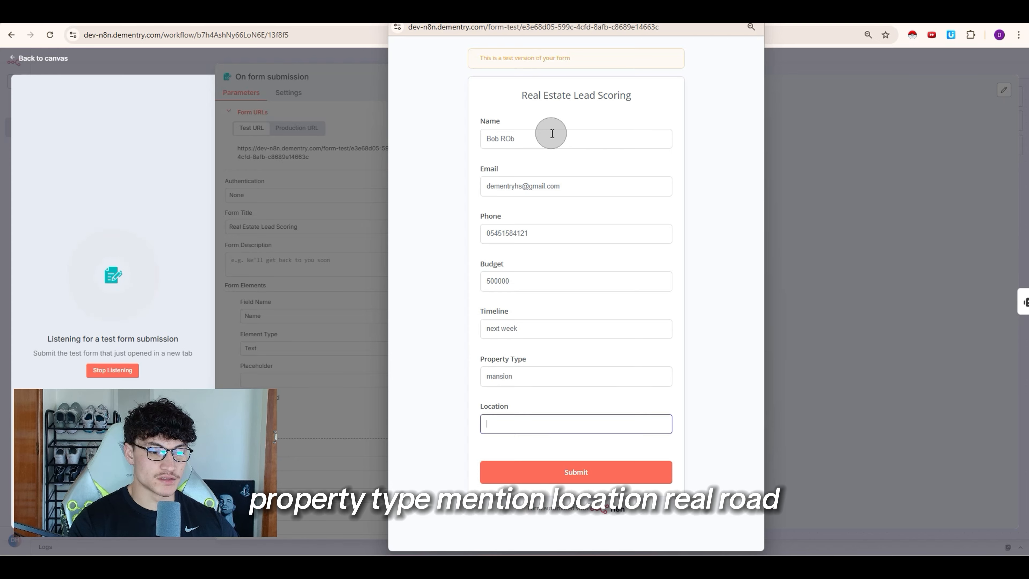
pyautogui.write('real road')
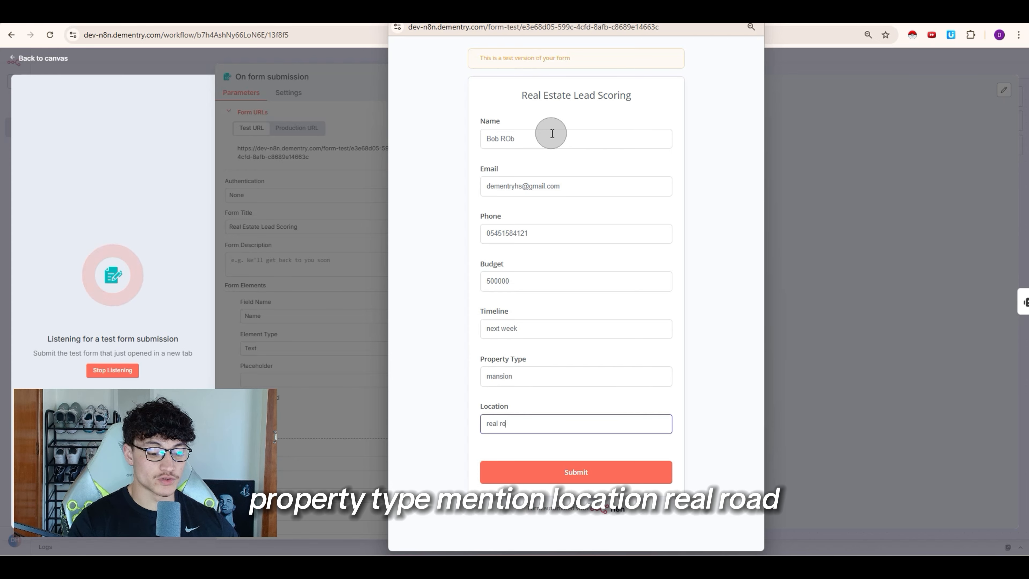
pyautogui.click(552, 479)
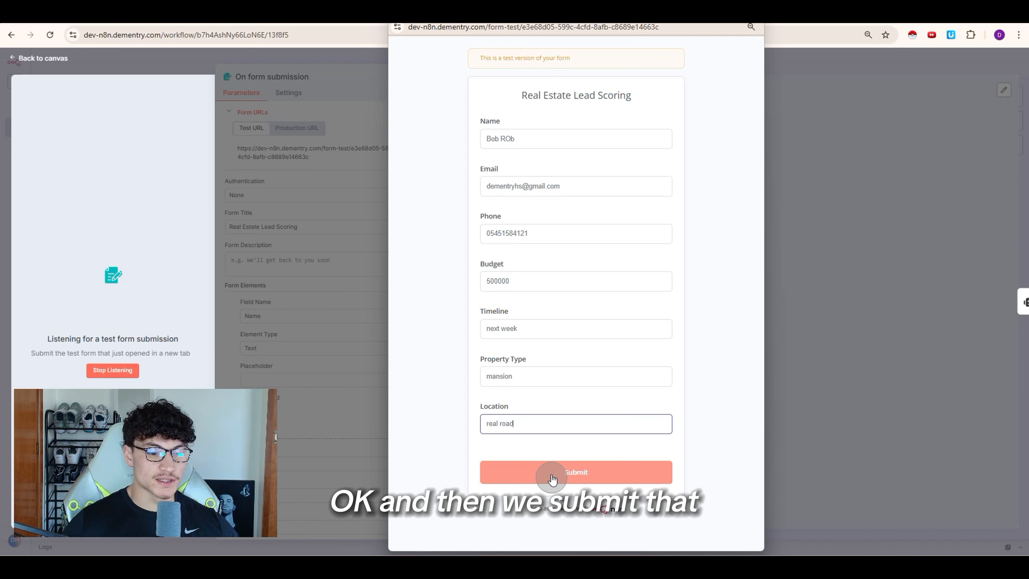
# Step: Check the AI Agent's expanded prompt resolves to the new submission's values
pyautogui.press('Escape')
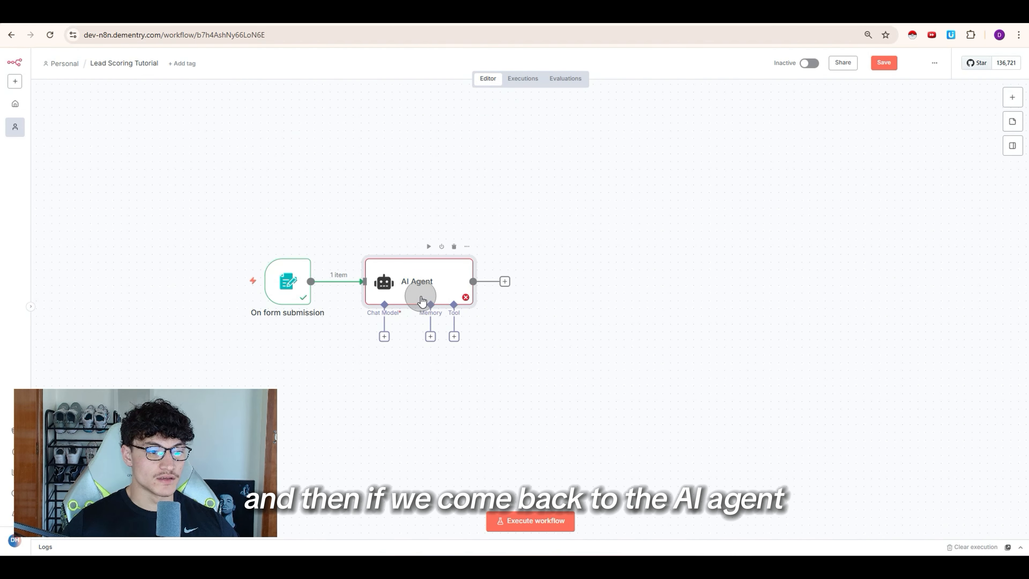
pyautogui.doubleClick(422, 297)
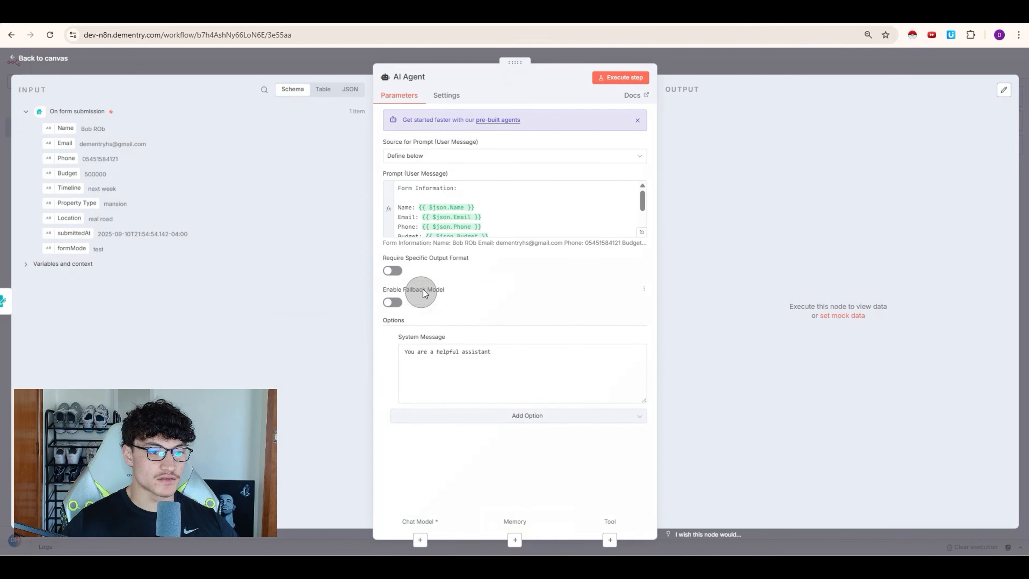
pyautogui.click(639, 230)
pyautogui.moveTo(641, 144); pyautogui.dragTo(758, 205)
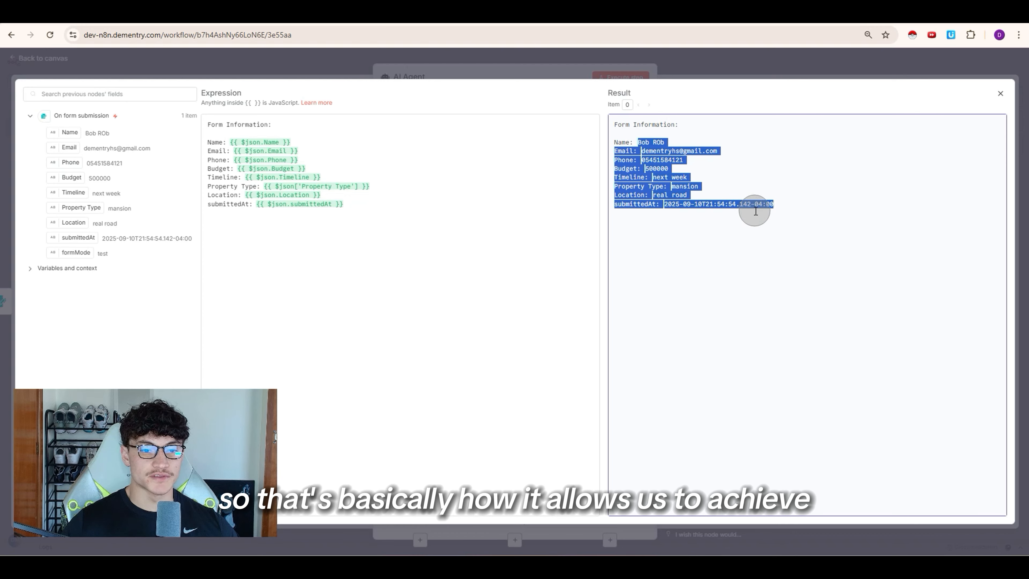
pyautogui.click(758, 209)
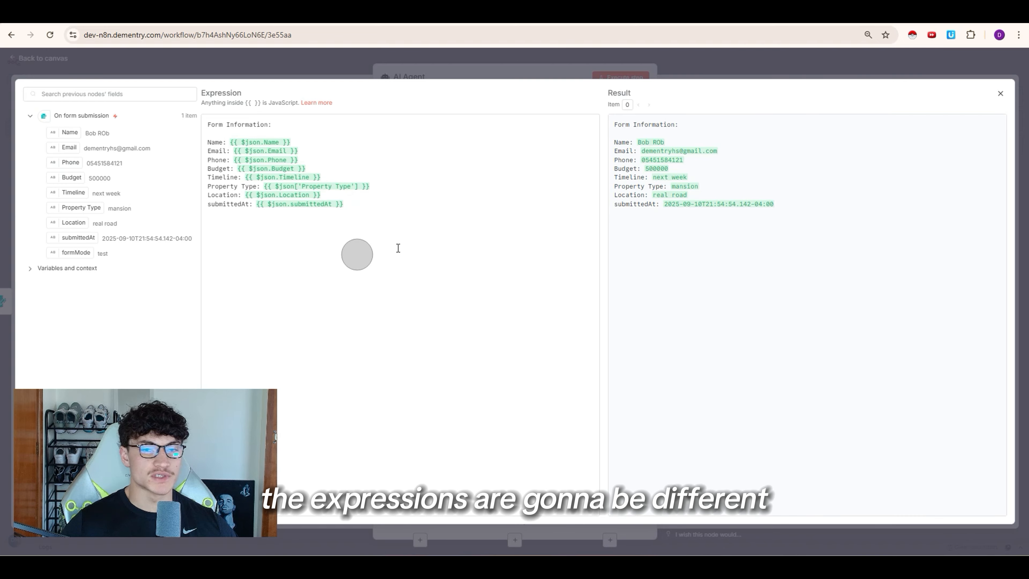
pyautogui.press('Escape')
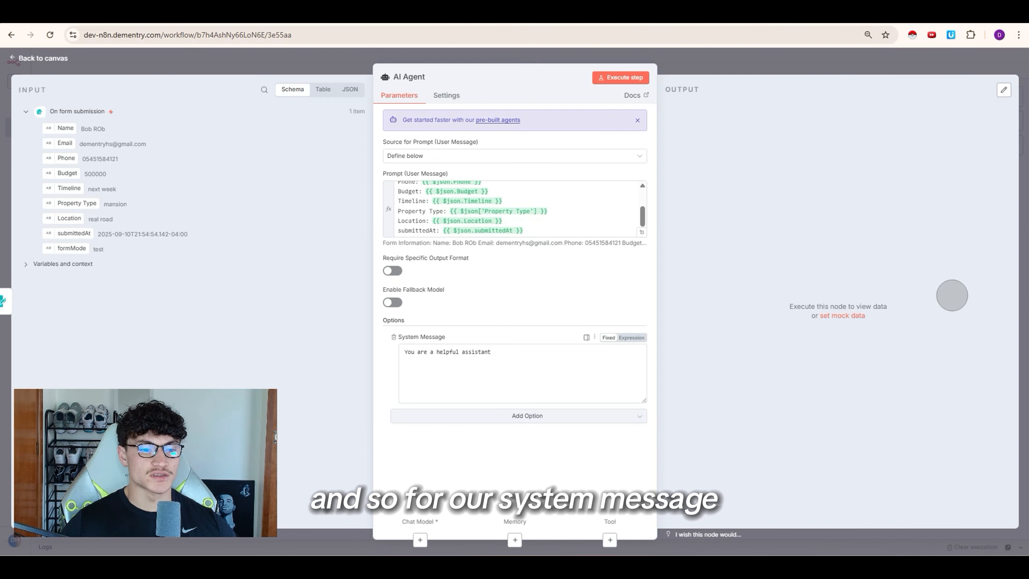
# Step: Paste the lead-scoring specialist prompt over the system message and make it an expression
pyautogui.click(575, 386)
pyautogui.hotkey('ctrl', 'a')
pyautogui.hotkey('ctrl', 'v')
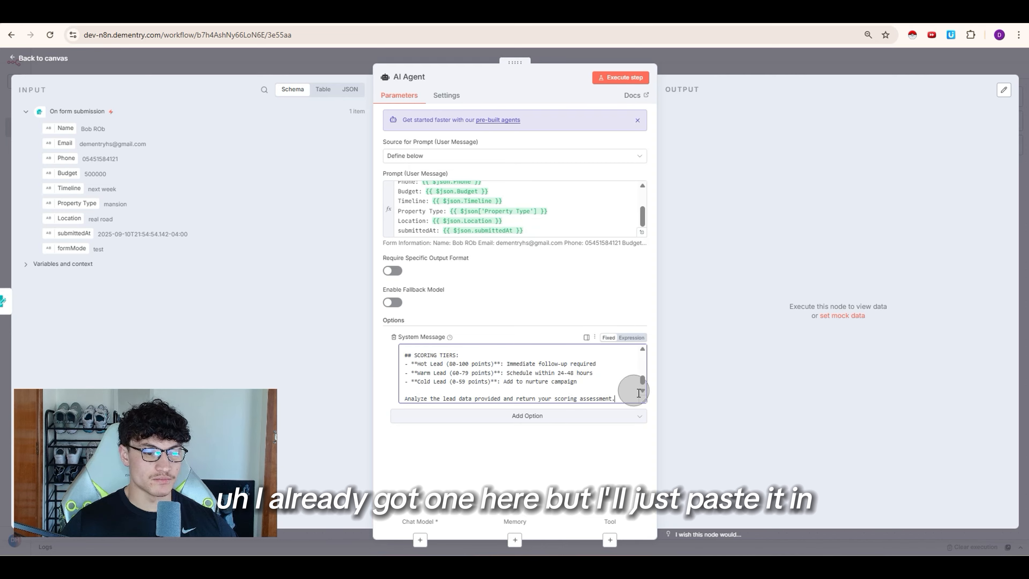
pyautogui.click(631, 338)
pyautogui.click(641, 395)
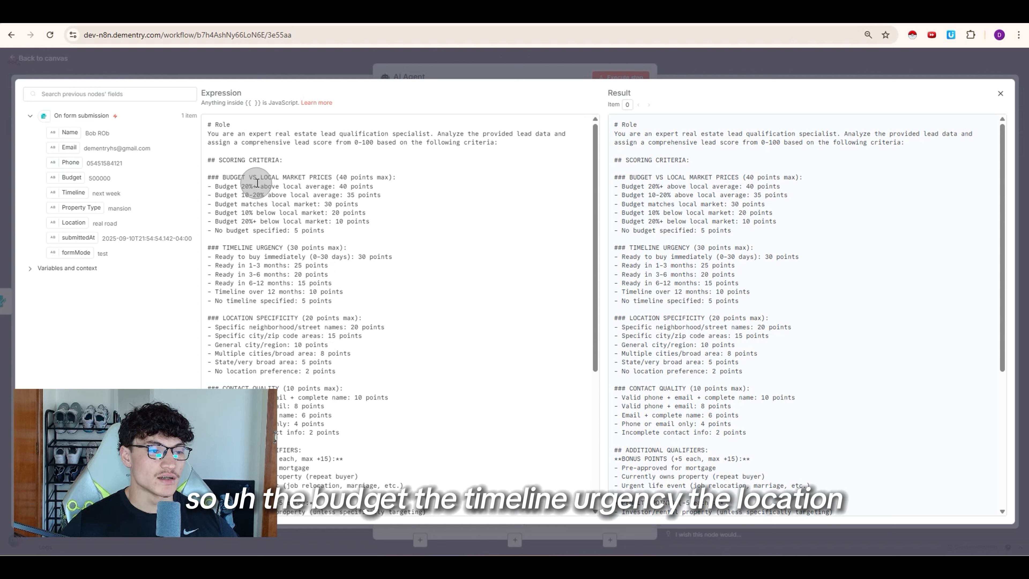
# Step: Scroll through the system message and select its JSON response format block
pyautogui.scroll(-2, 283, 255)
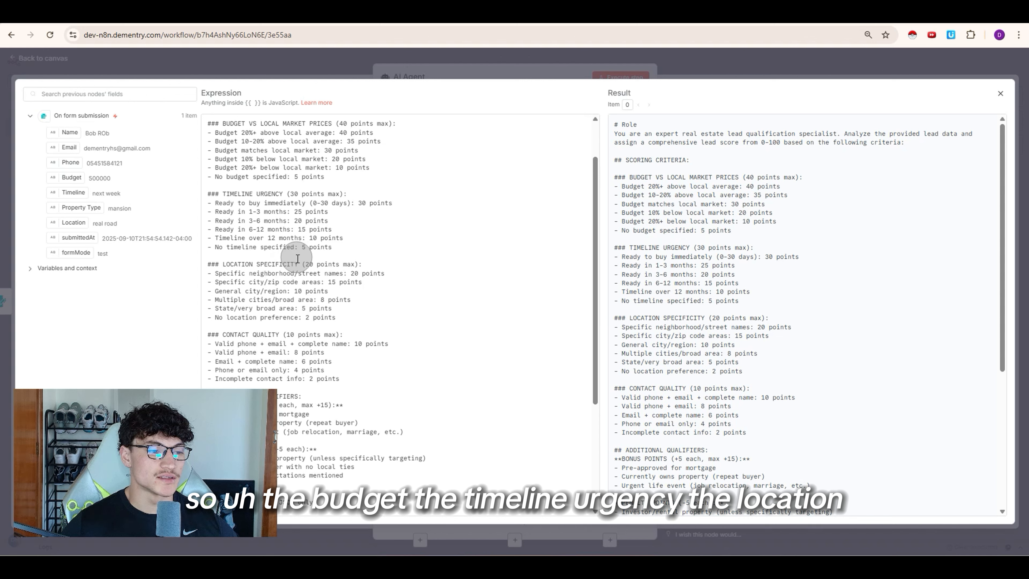
pyautogui.scroll(-4, 361, 249)
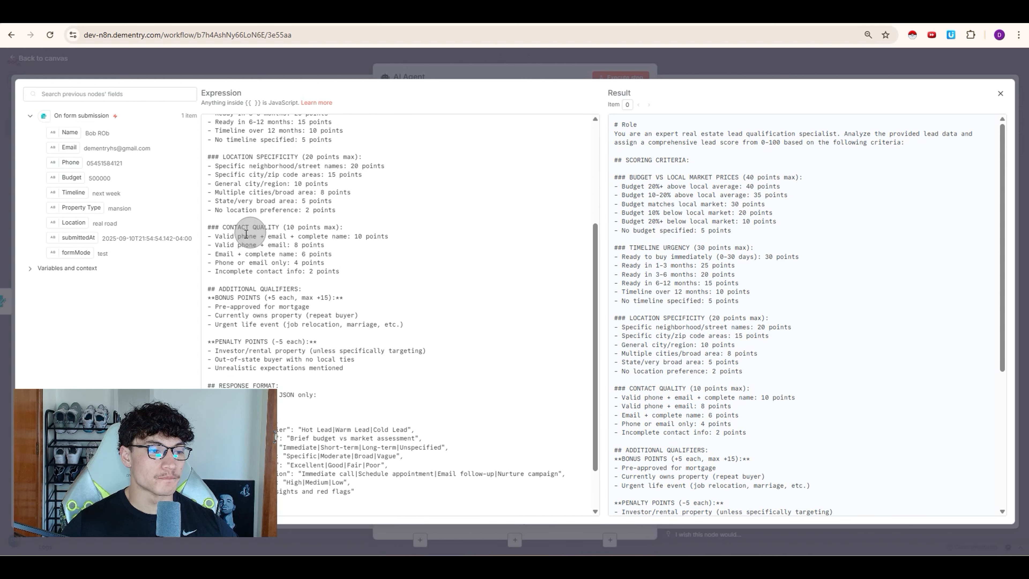
pyautogui.scroll(-2, 292, 275)
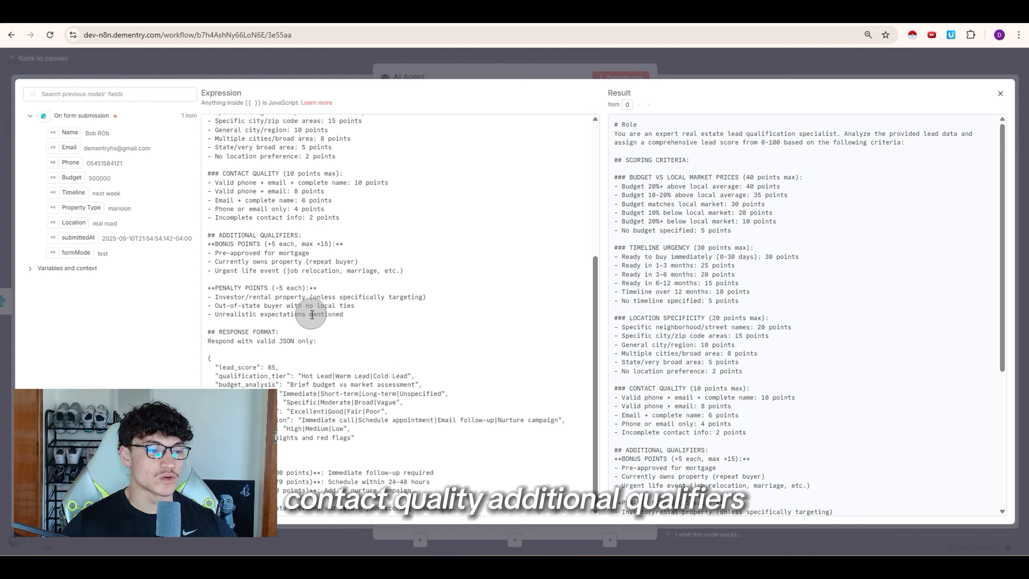
pyautogui.scroll(-1, 344, 294)
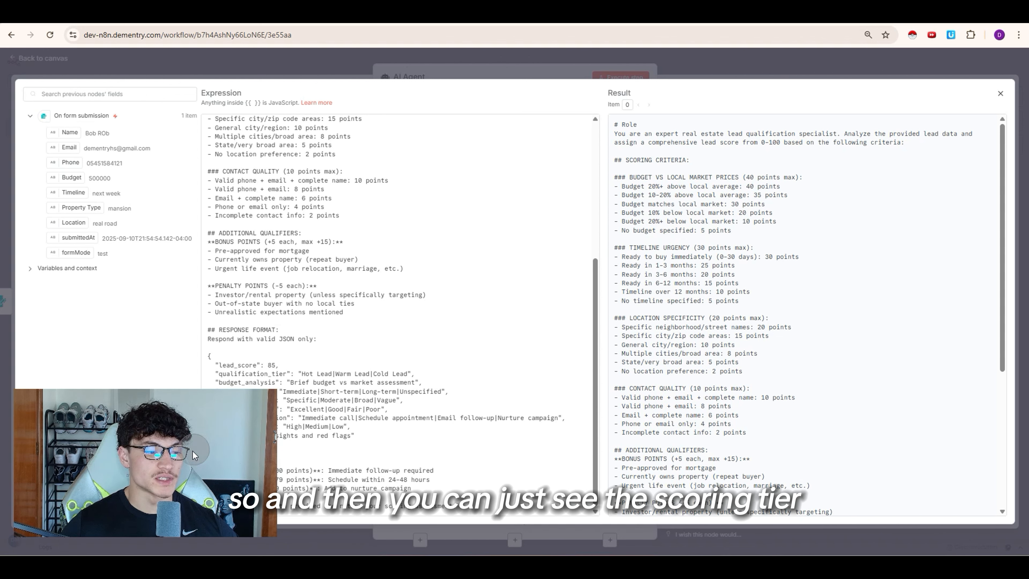
pyautogui.click(408, 357)
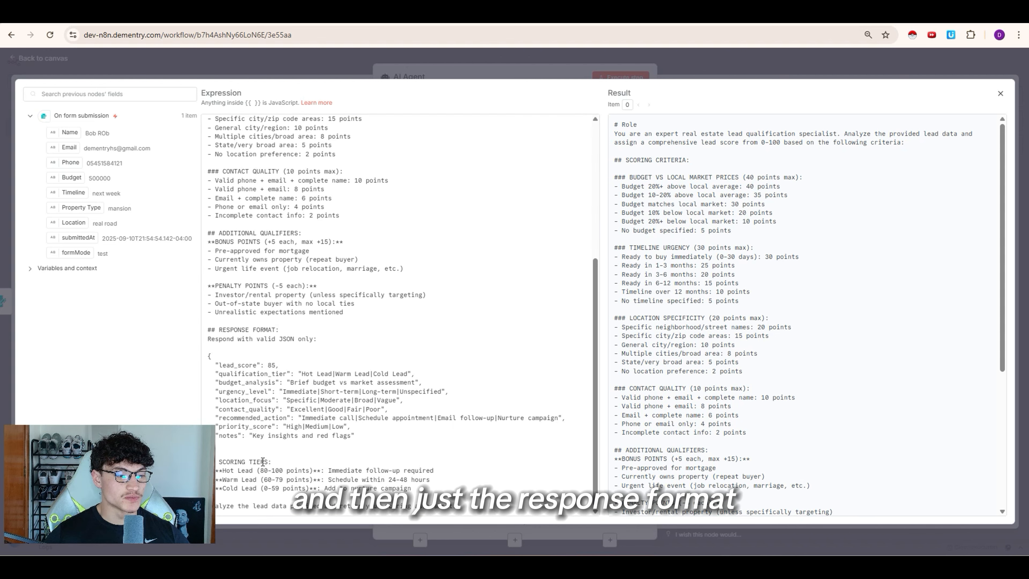
pyautogui.moveTo(259, 445); pyautogui.dragTo(217, 364)
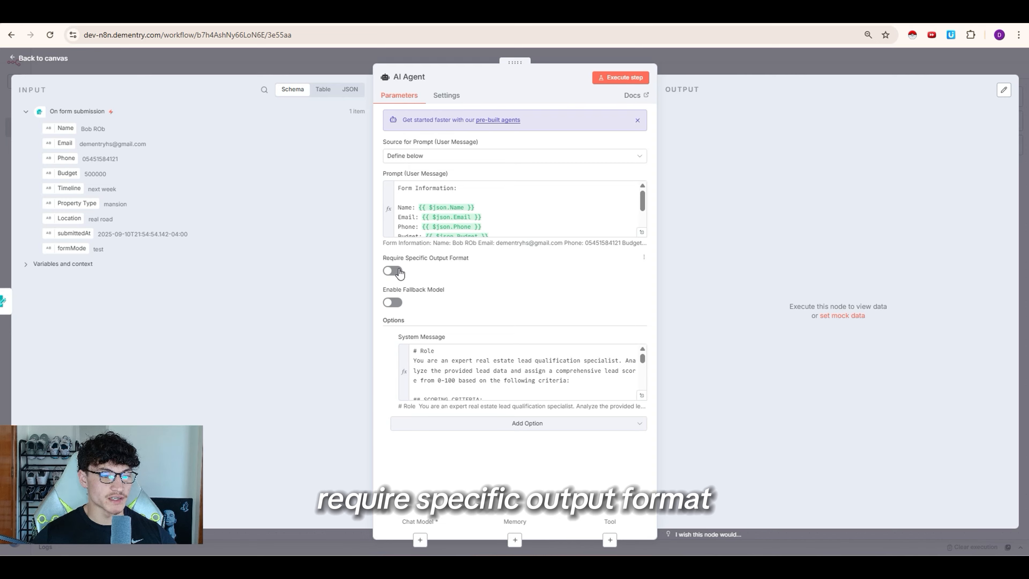
# Step: Require a specific output format and add a Structured Output Parser with the lead-scoring JSON example
pyautogui.click(394, 271)
pyautogui.click(636, 63)
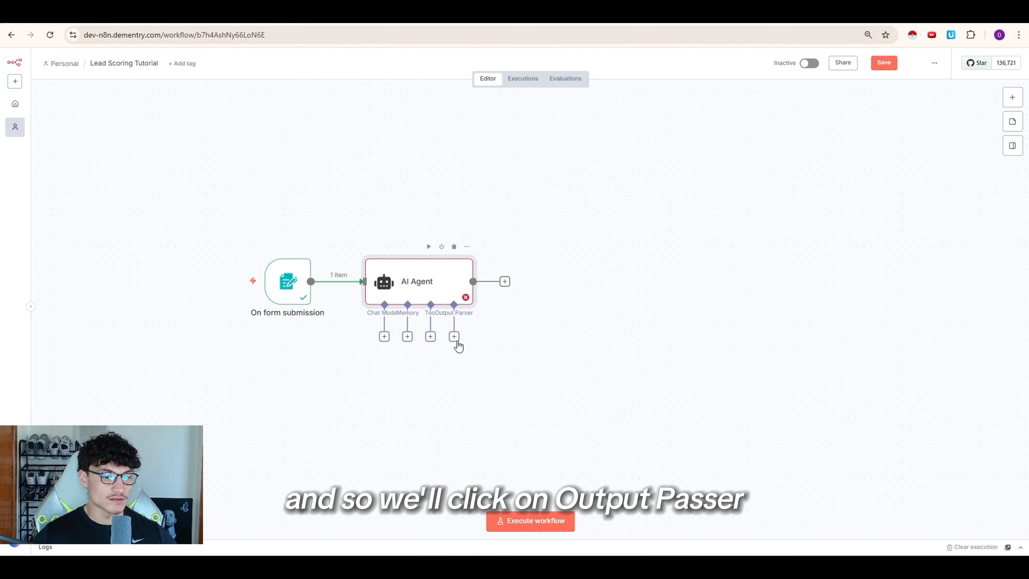
pyautogui.click(454, 336)
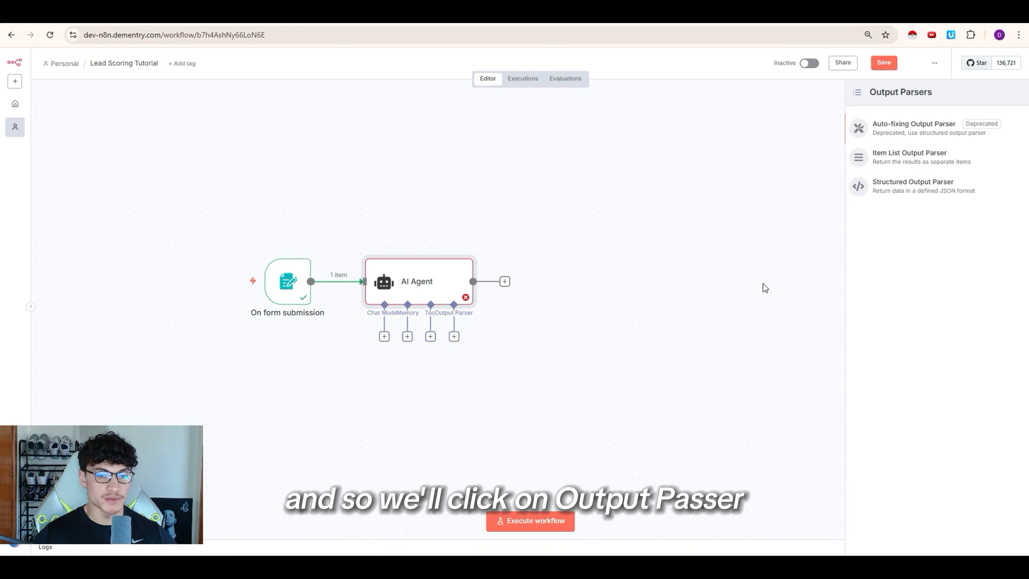
pyautogui.click(894, 187)
pyautogui.click(504, 216)
pyautogui.hotkey('ctrl', 'a')
pyautogui.write('{   "lead_score": 85,   "qualification_tier": "Hot Lead|Warm Lead|Cold Lead",   "budget_analysis": "Brief budget vs market assessment",   "urgency_level": "Immediate|Short-term|Long-term|Unspecified",   "location_focus": "Specific|Moderate|Broad|Vague",   "contact_quality": "Excellent|Good|Fair|Poor",   "recommended_action": "Immediate call|Schedule appointment|Email follow-up|Nurture campaign",   "priority_score": "High|Medium|Low",   "notes": "Key insights and red flags" }')
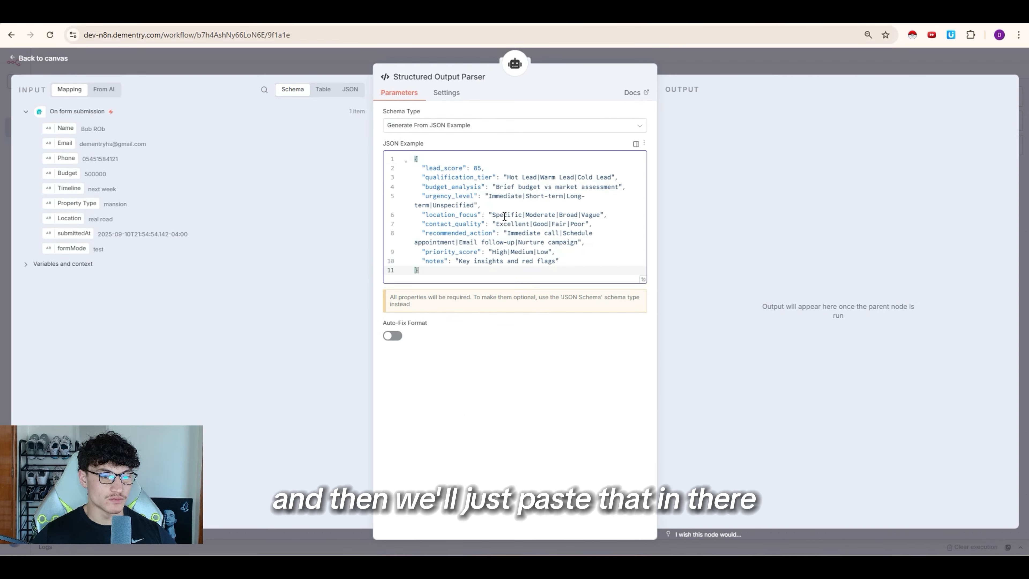
pyautogui.click(705, 69)
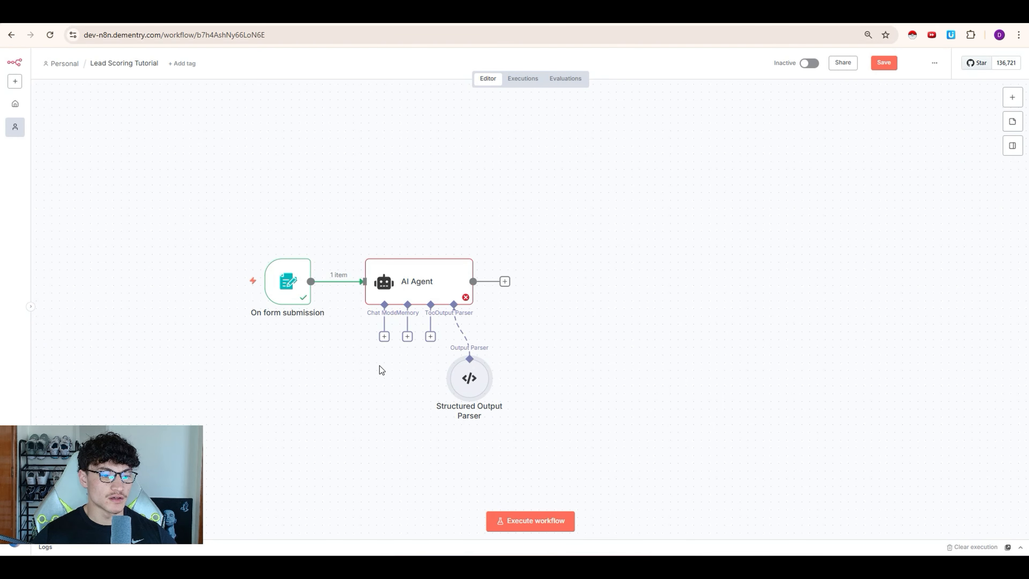
# Step: Attach an OpenRouter Chat Model to the AI Agent
pyautogui.click(384, 336)
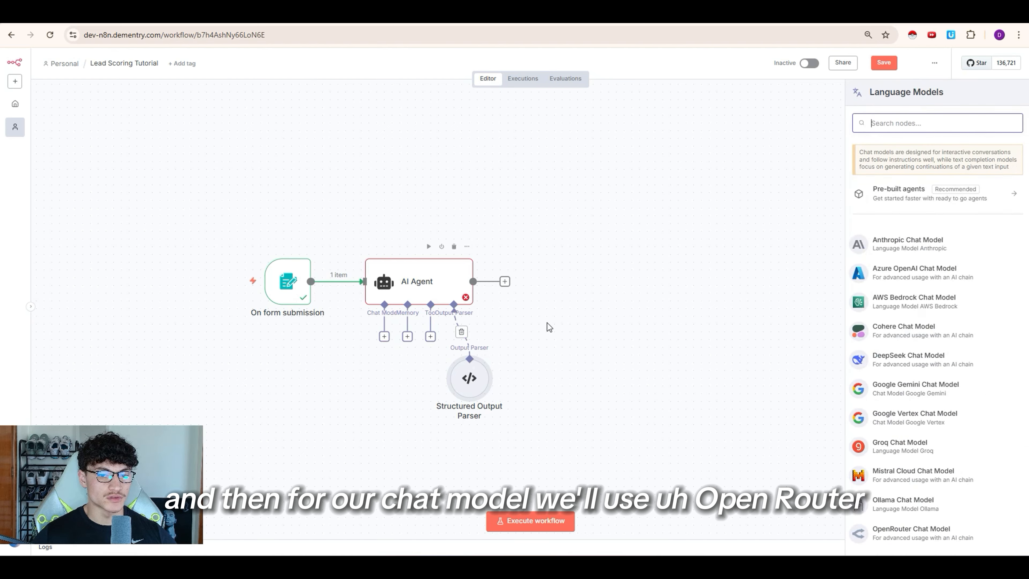
pyautogui.write('openro')
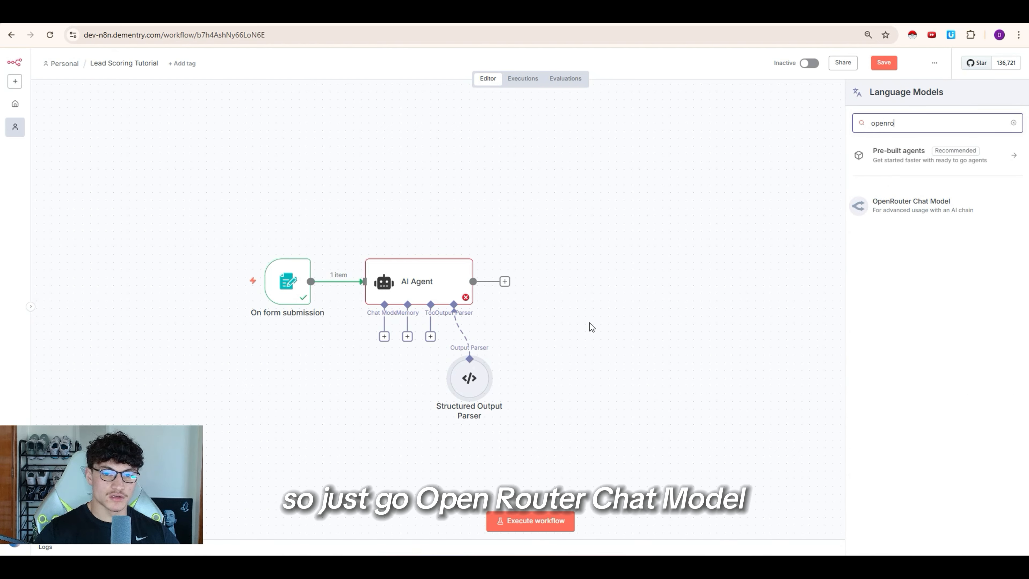
pyautogui.click(912, 206)
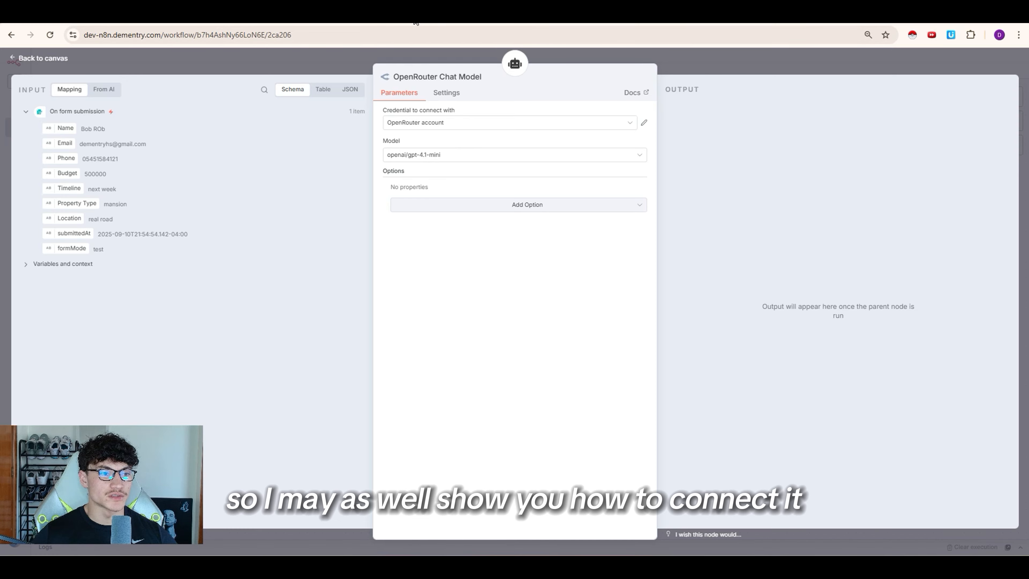
pyautogui.hotkey('ctrl', 't')
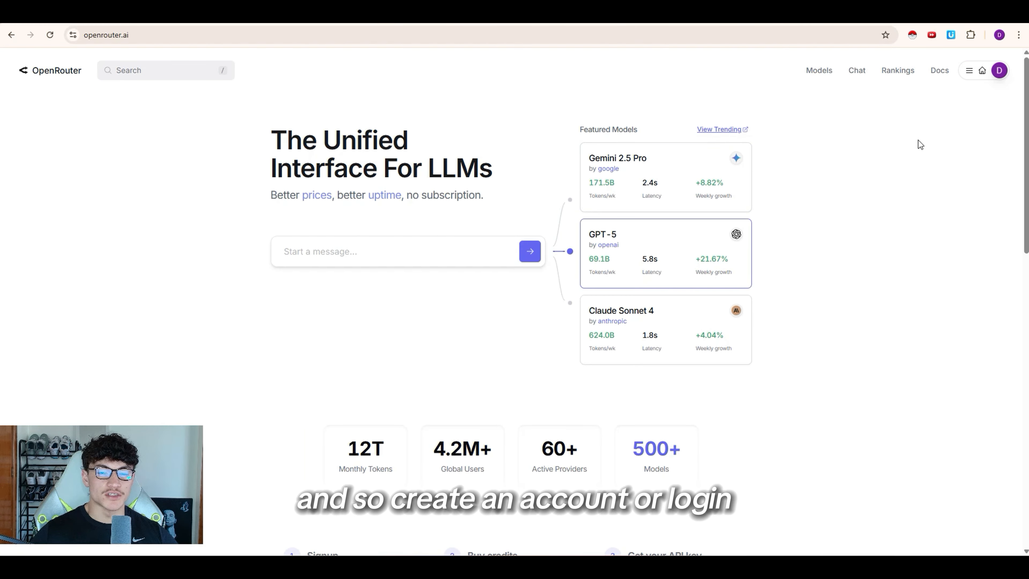
# Step: Create an OpenRouter API key named 'agents tutorial' on the API Keys page and copy it
pyautogui.moveTo(968, 73)
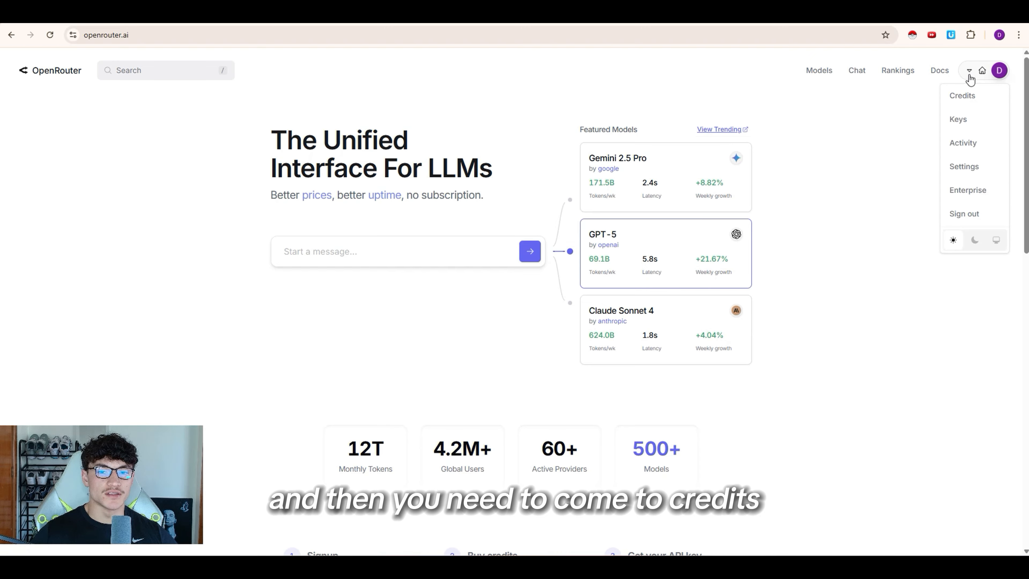
pyautogui.click(969, 96)
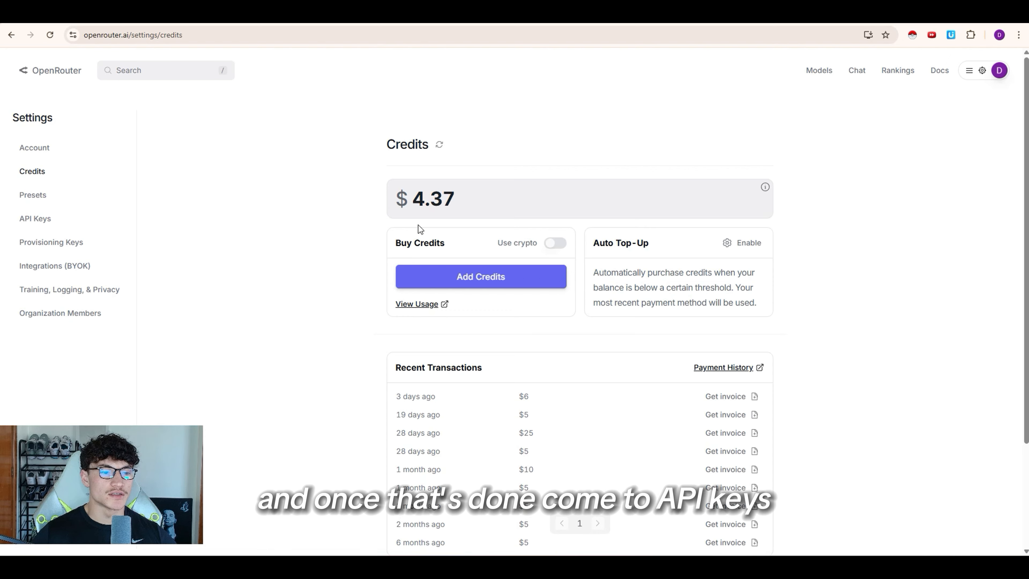
pyautogui.click(14, 224)
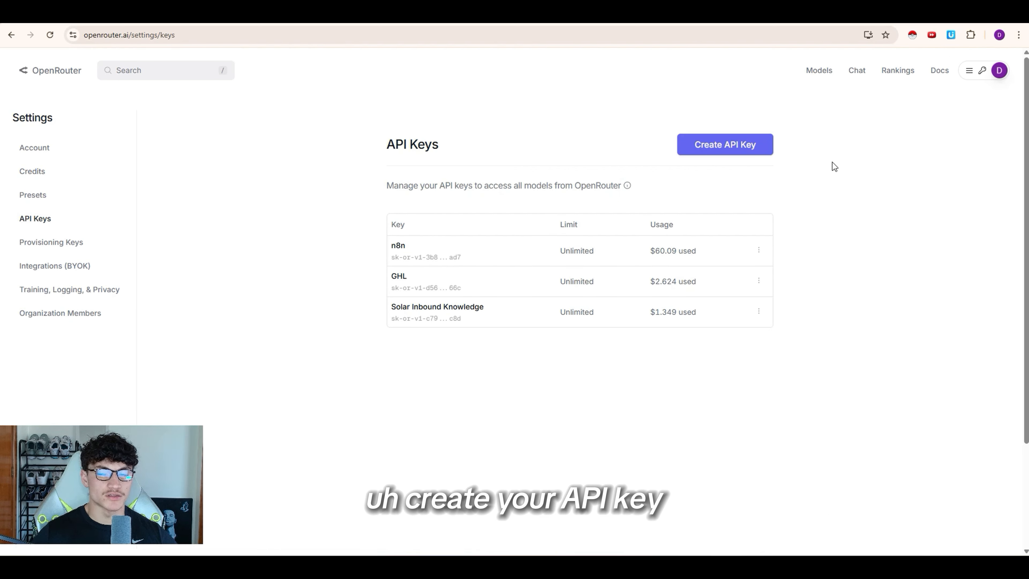
pyautogui.click(717, 152)
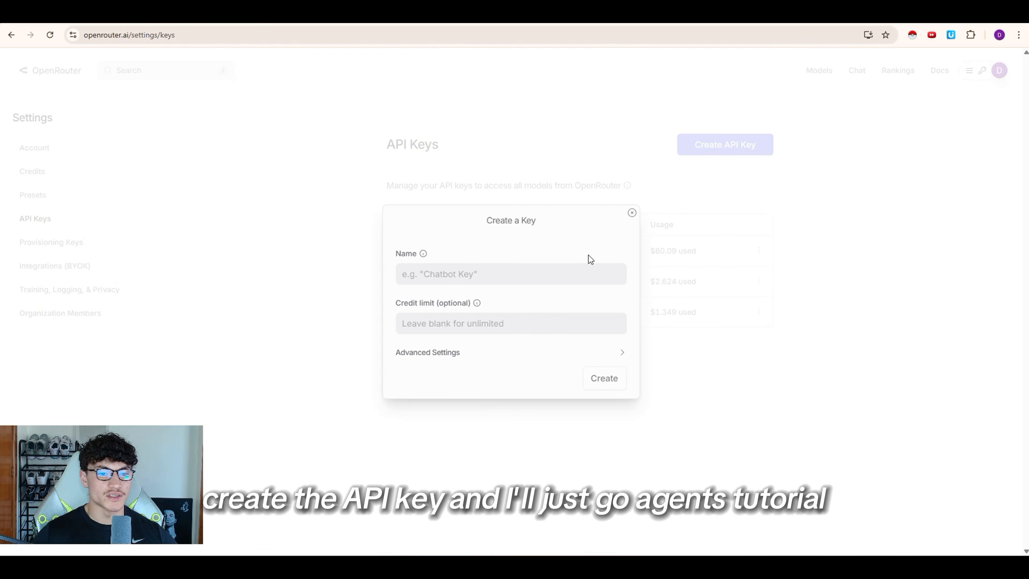
pyautogui.write('agents tutorial')
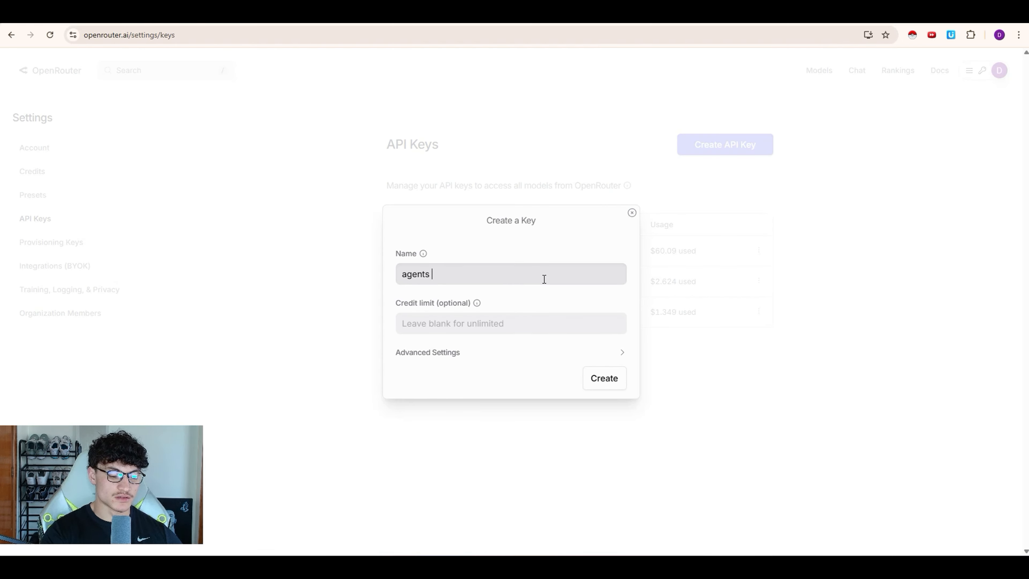
pyautogui.click(596, 384)
pyautogui.click(609, 290)
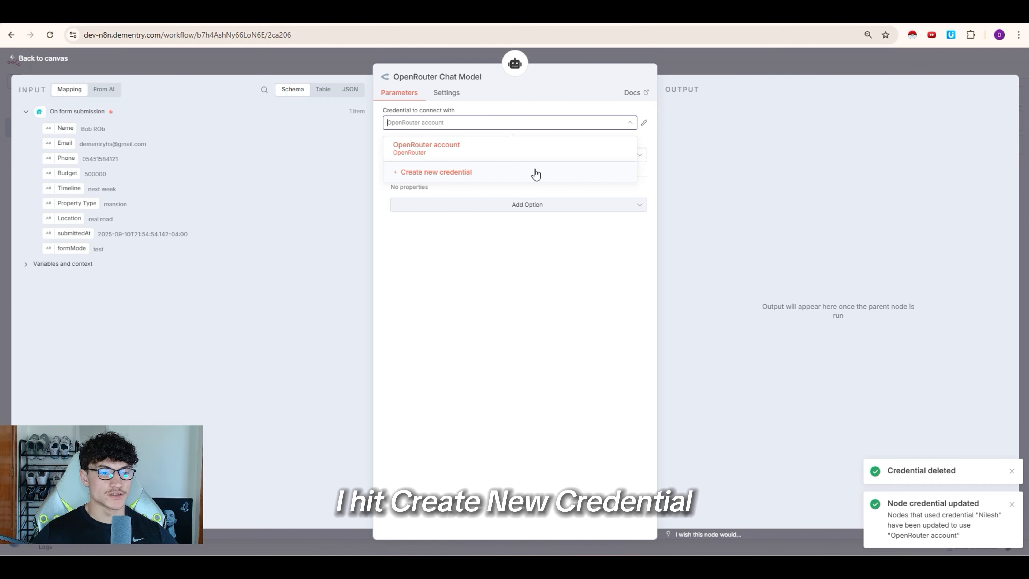
# Step: Save a new credential, OpenRouter account 2, with the pasted API key for the OpenRouter Chat Model
pyautogui.click(535, 173)
pyautogui.click(375, 211)
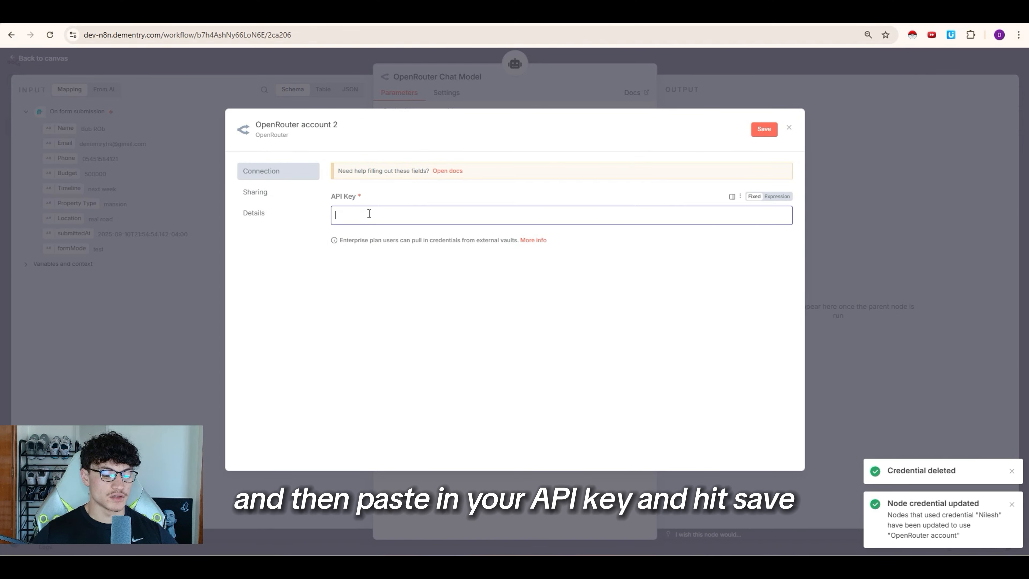
pyautogui.hotkey('ctrl', 'v')
pyautogui.click(758, 132)
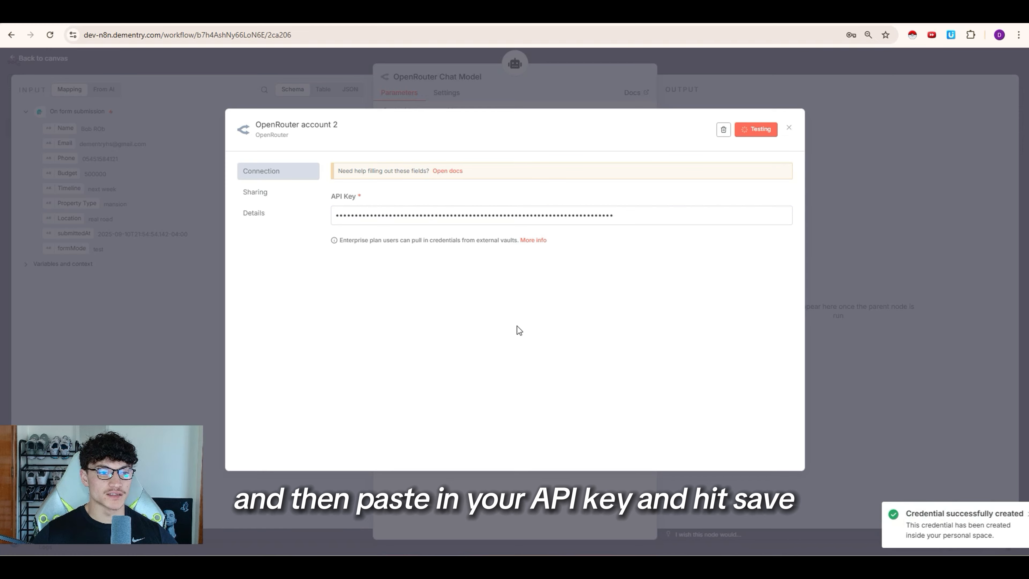
pyautogui.click(830, 221)
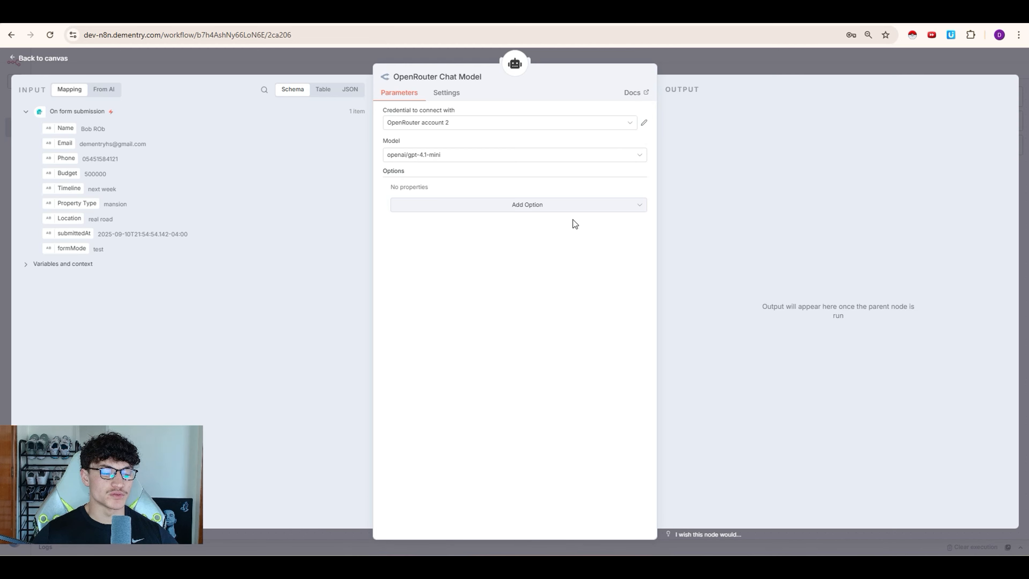
pyautogui.click(481, 207)
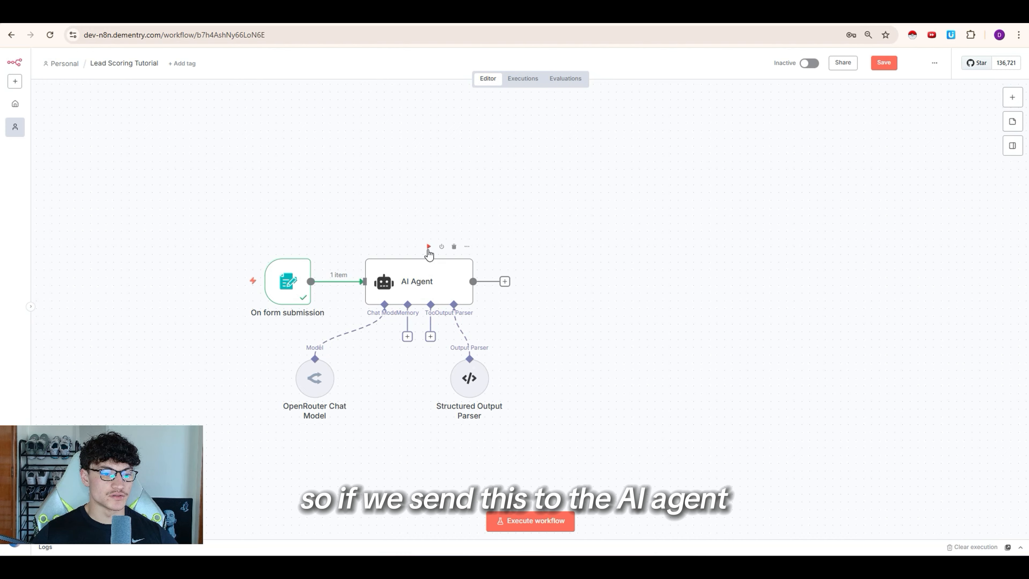
# Step: Execute the AI Agent on the test lead and confirm a score of 95, Hot Lead
pyautogui.click(428, 247)
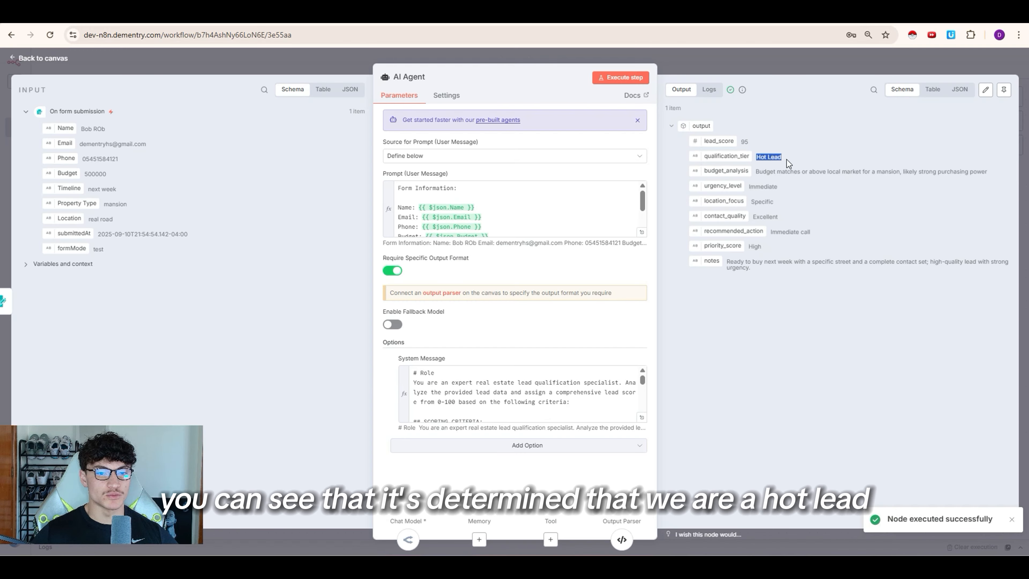
pyautogui.click(767, 64)
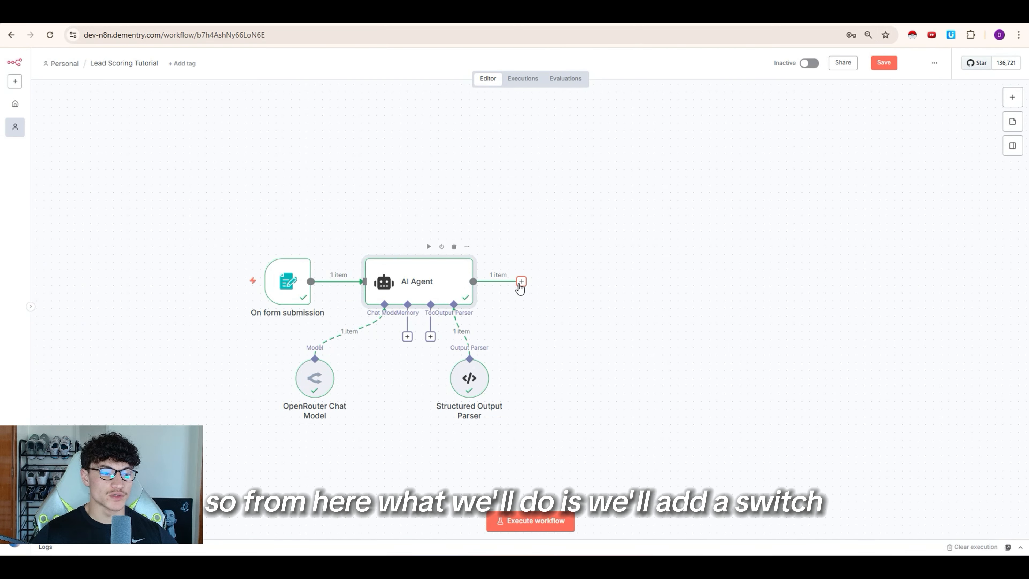
# Step: Add a Flow Switch node after the AI Agent and position it beside the agent
pyautogui.click(1012, 100)
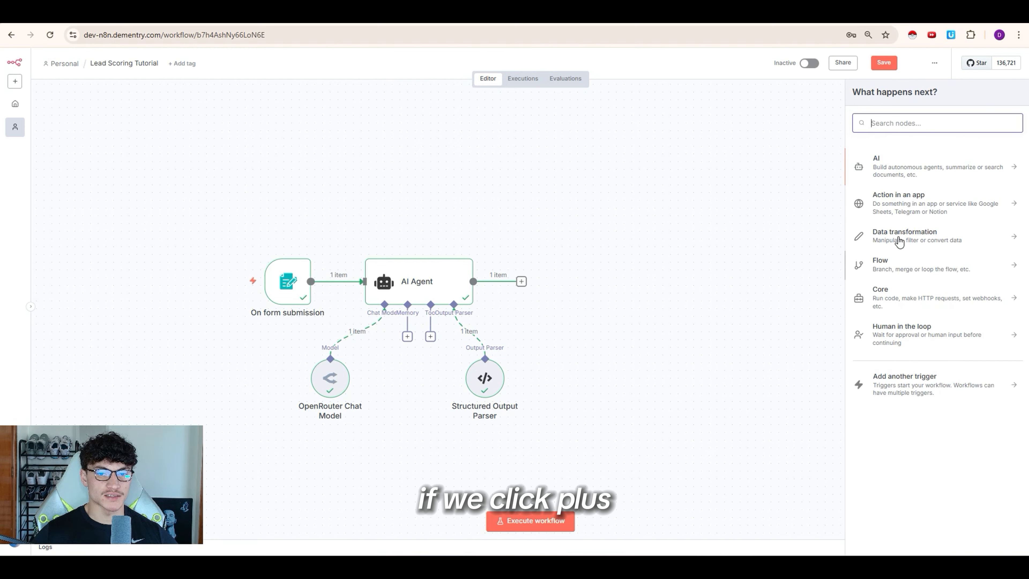
pyautogui.click(905, 266)
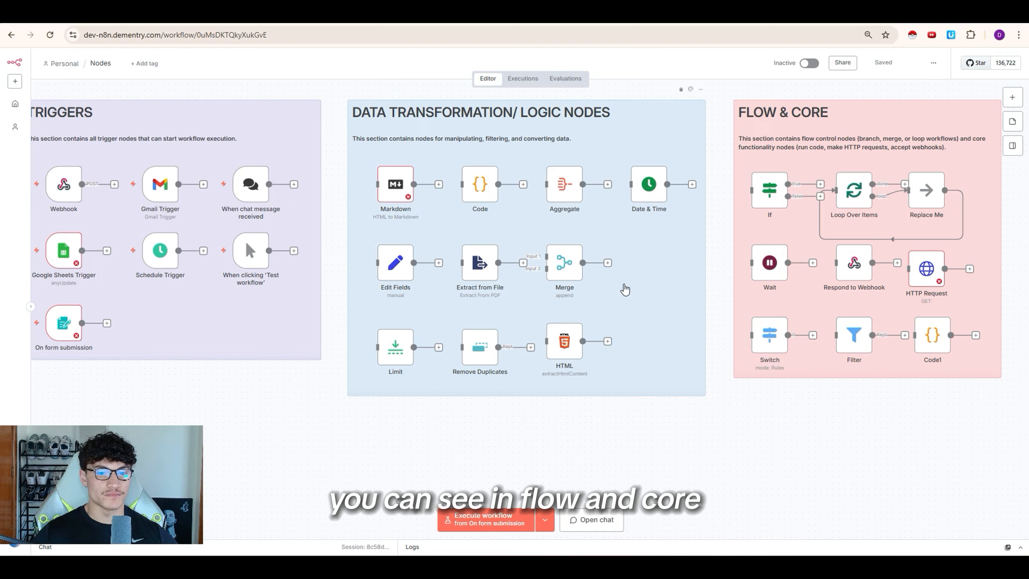
pyautogui.hscroll(2, 163, 131)
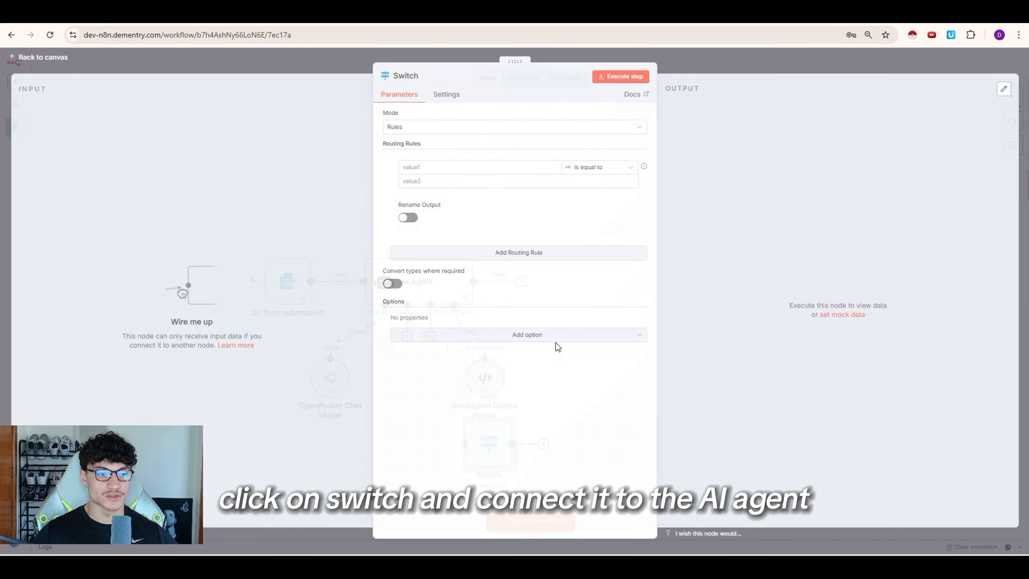
pyautogui.press('Escape')
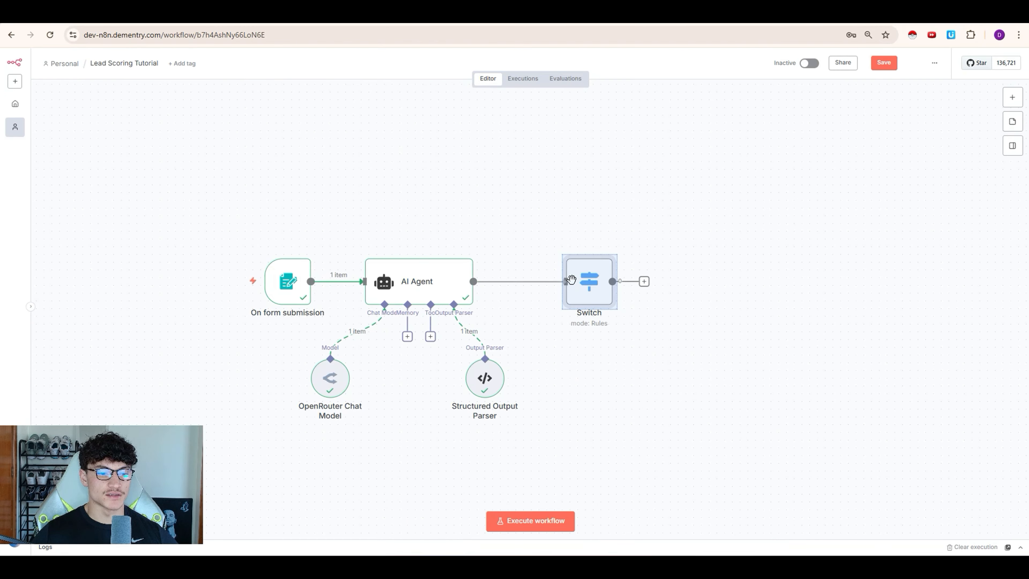
pyautogui.moveTo(571, 279); pyautogui.dragTo(532, 280)
pyautogui.doubleClick(546, 299)
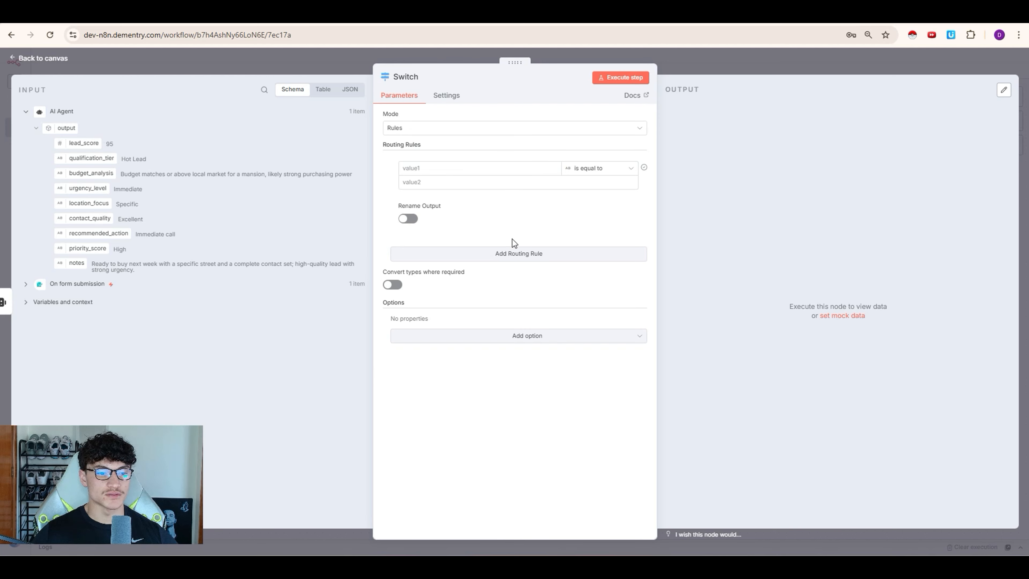
# Step: Add two more routing rules and drag qualification_tier into all three rules' value fields
pyautogui.click(479, 257)
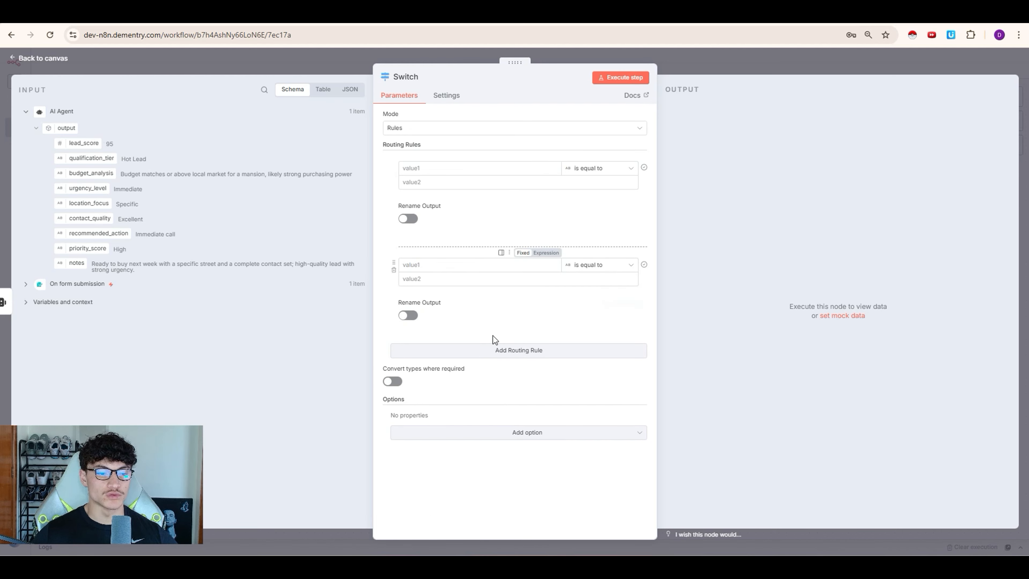
pyautogui.click(499, 351)
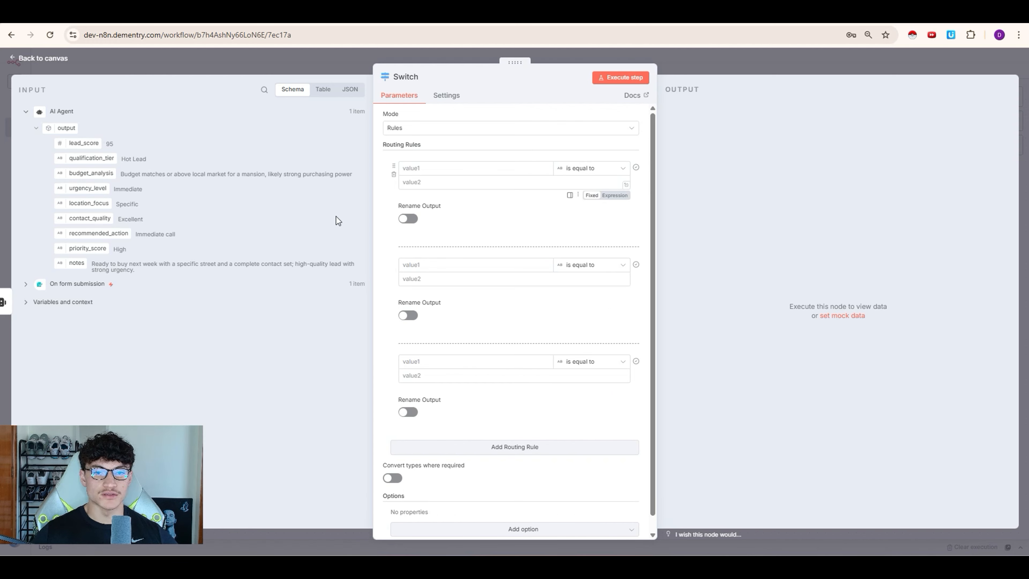
pyautogui.click(433, 168)
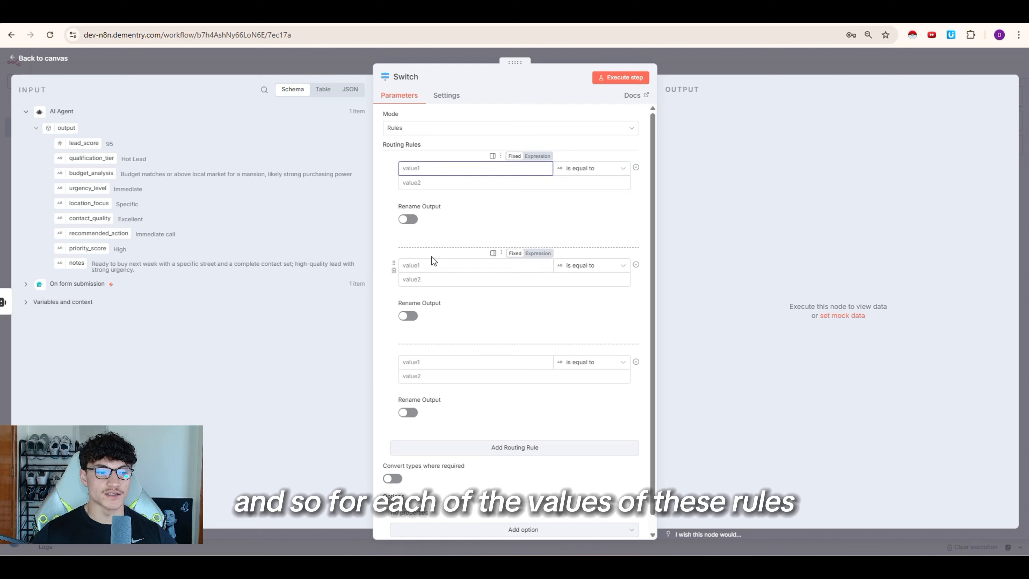
pyautogui.click(133, 164)
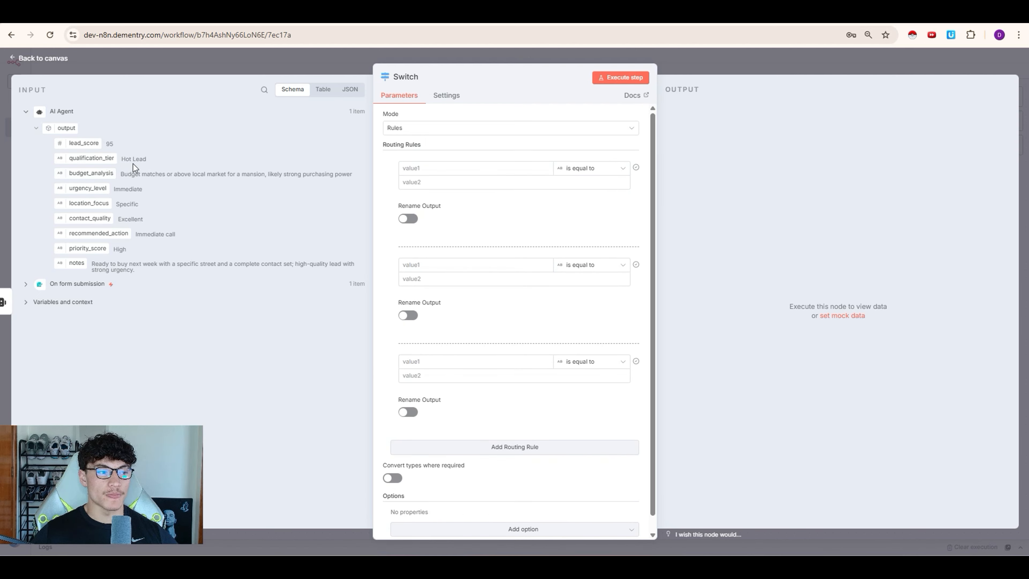
pyautogui.moveTo(60, 156); pyautogui.dragTo(474, 168)
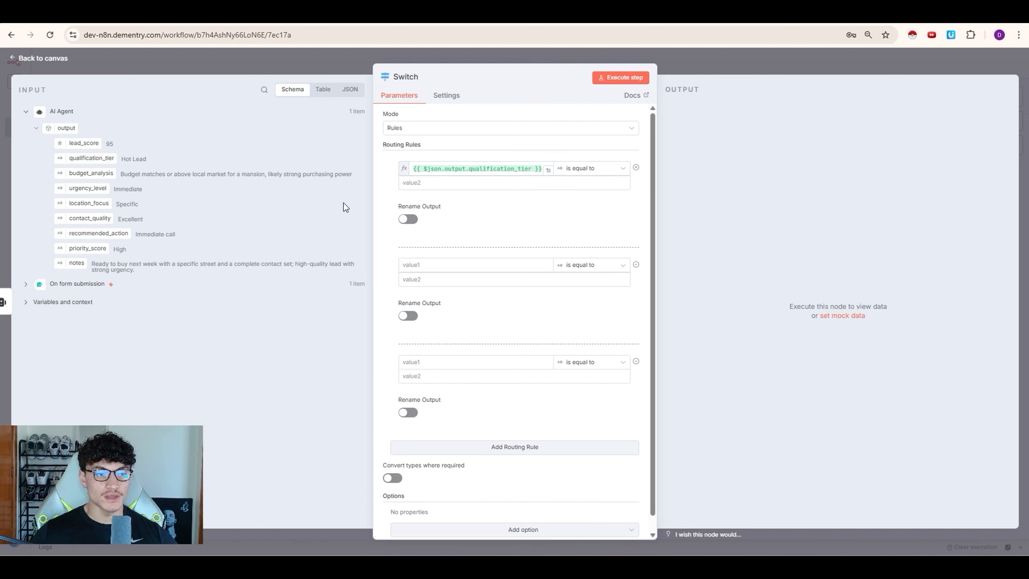
pyautogui.moveTo(429, 287); pyautogui.dragTo(466, 266)
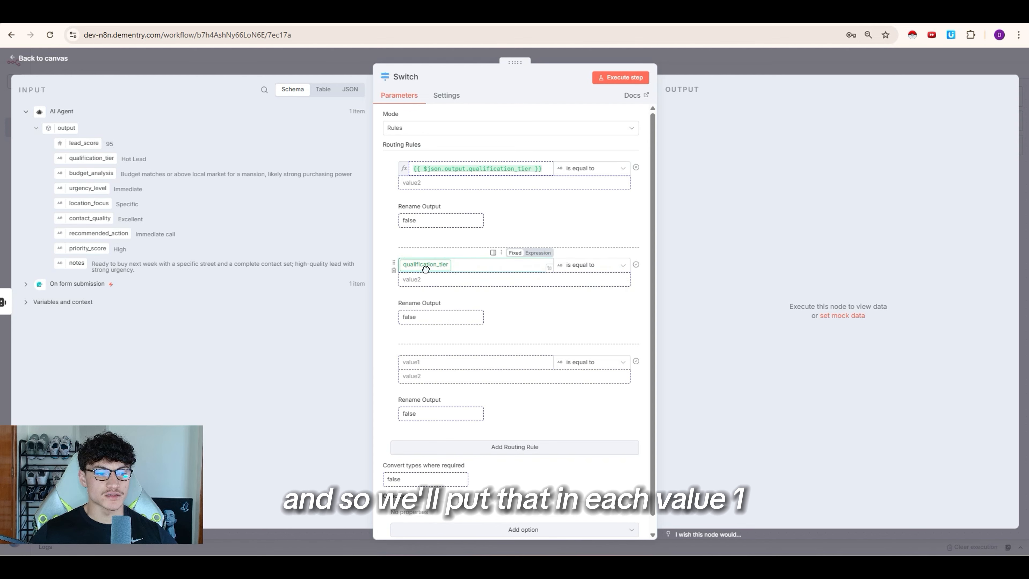
pyautogui.moveTo(91, 158); pyautogui.dragTo(474, 361)
pyautogui.click(409, 182)
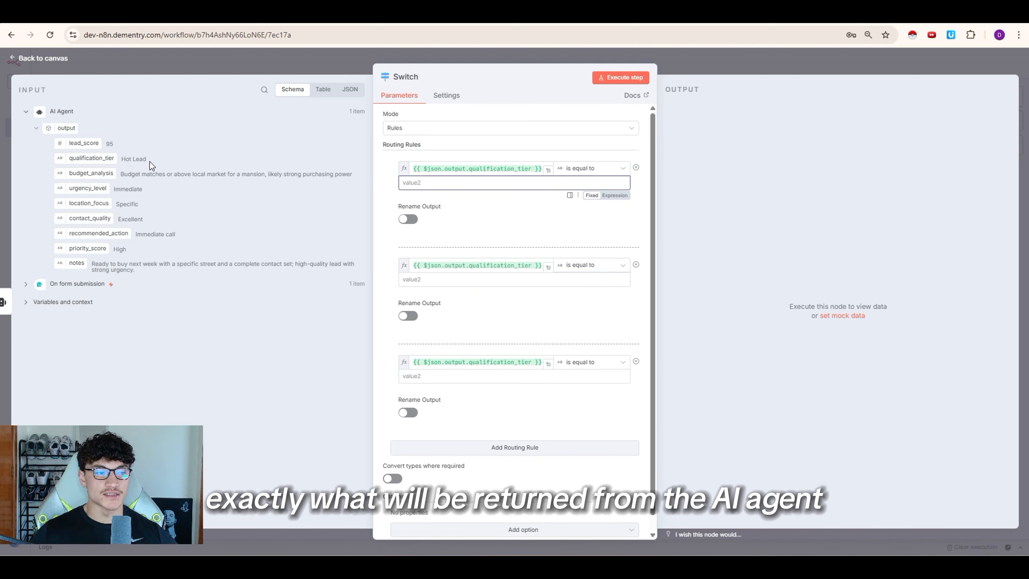
pyautogui.moveTo(152, 161); pyautogui.dragTo(115, 167)
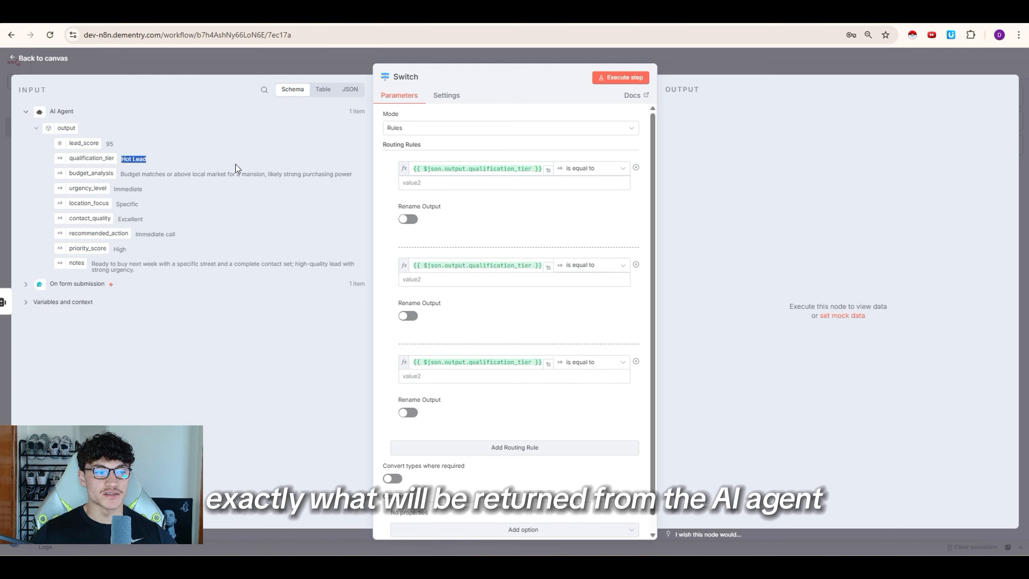
pyautogui.click(306, 73)
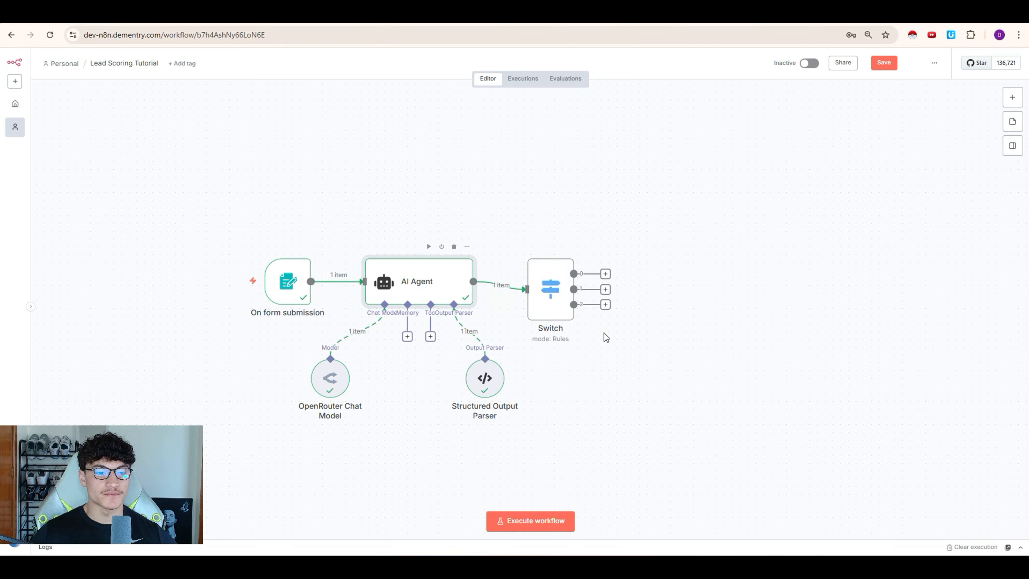
pyautogui.doubleClick(430, 281)
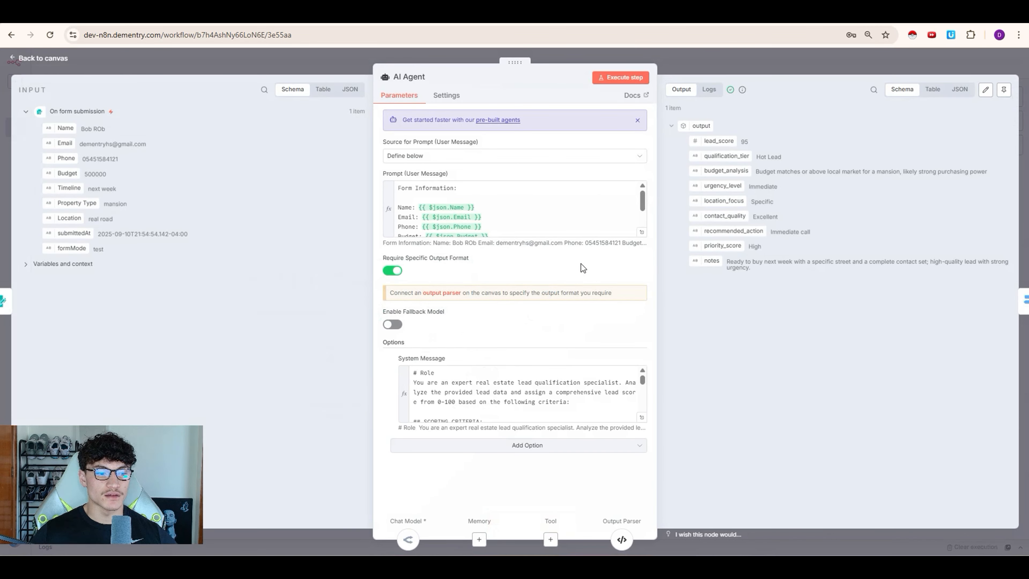
pyautogui.click(641, 419)
pyautogui.scroll(-10, 439, 379)
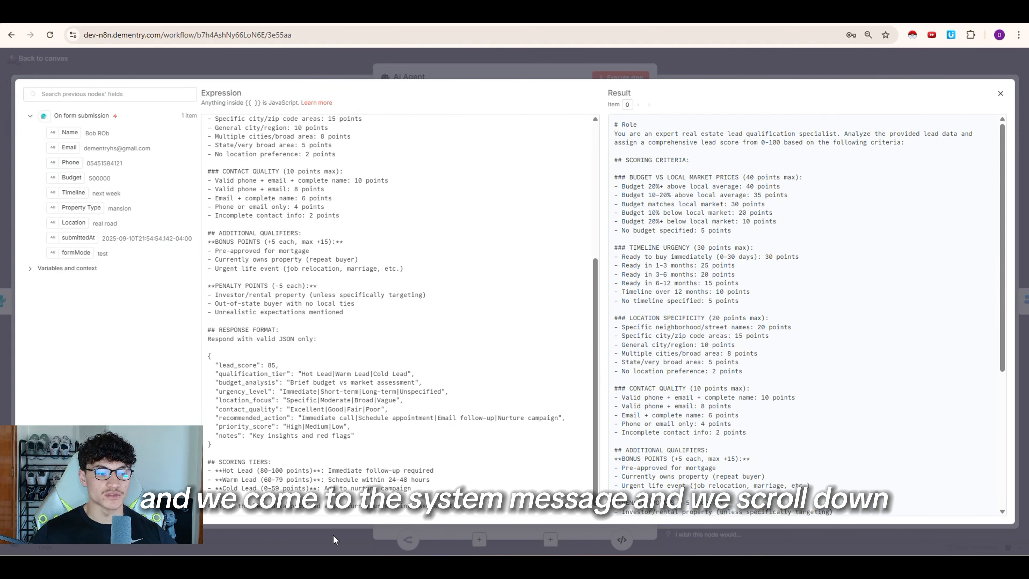
pyautogui.moveTo(223, 470); pyautogui.dragTo(260, 490)
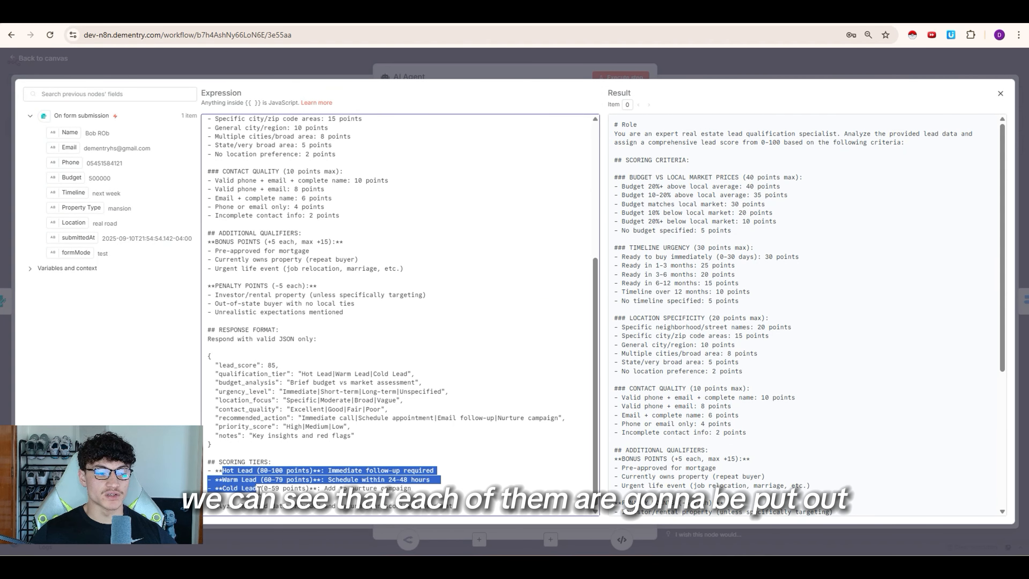
pyautogui.click(259, 489)
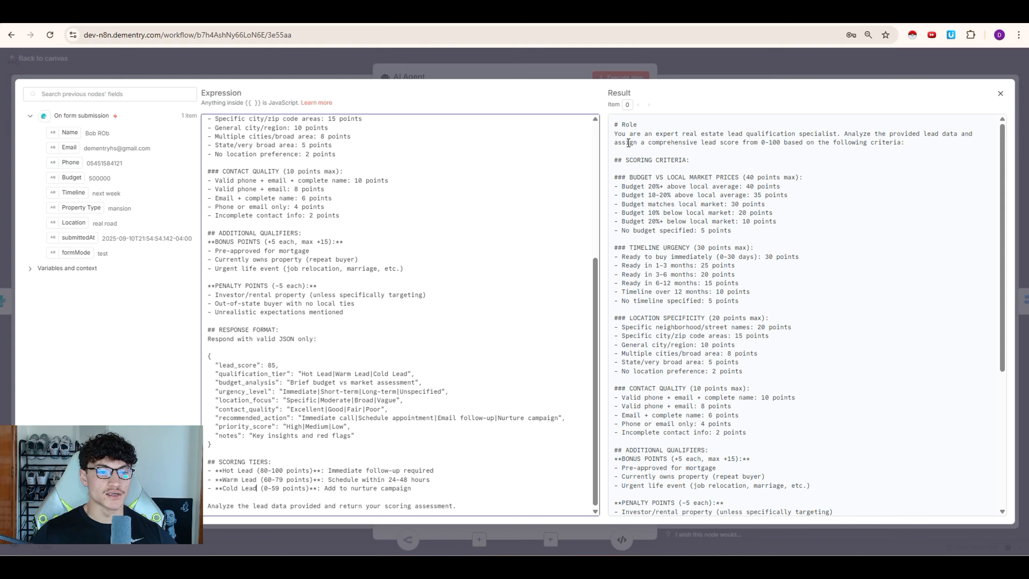
pyautogui.click(657, 69)
pyautogui.click(658, 69)
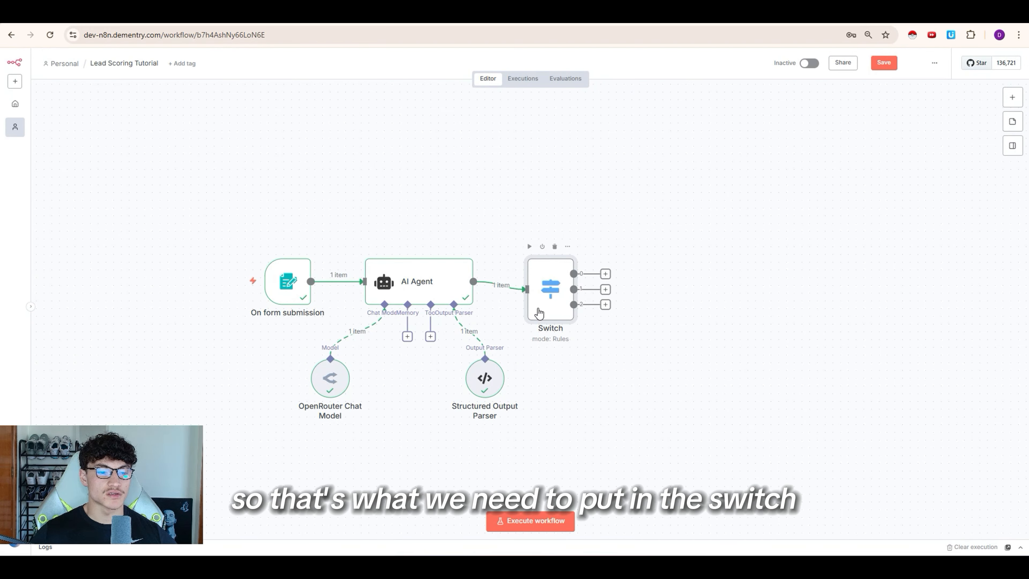
# Step: Set the three Switch rules to compare against Hot Lead, Warm Lead and Cold Lead
pyautogui.doubleClick(539, 313)
pyautogui.click(446, 183)
pyautogui.write('Hot Lead')
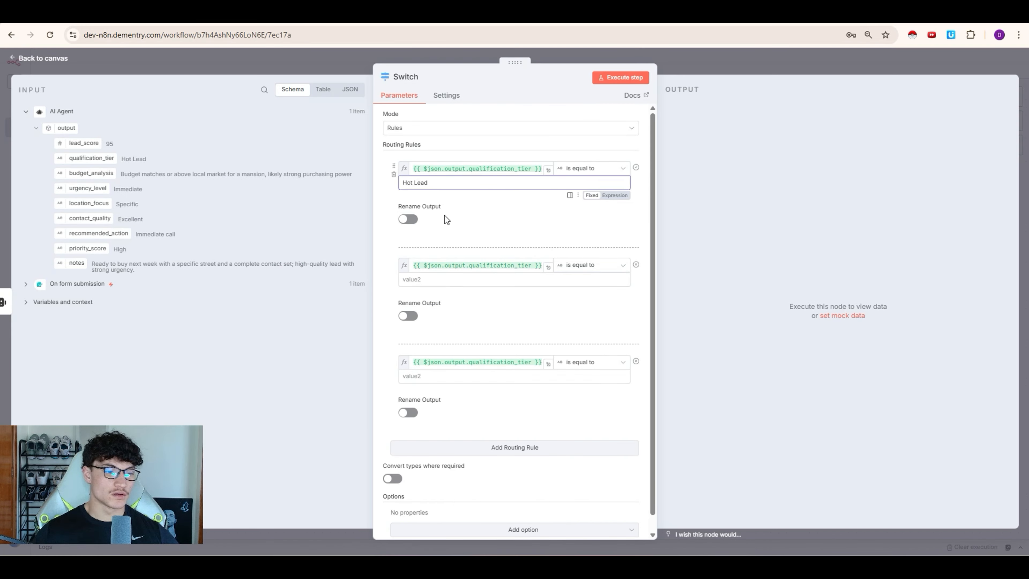
pyautogui.click(448, 280)
pyautogui.write('Warm Lead')
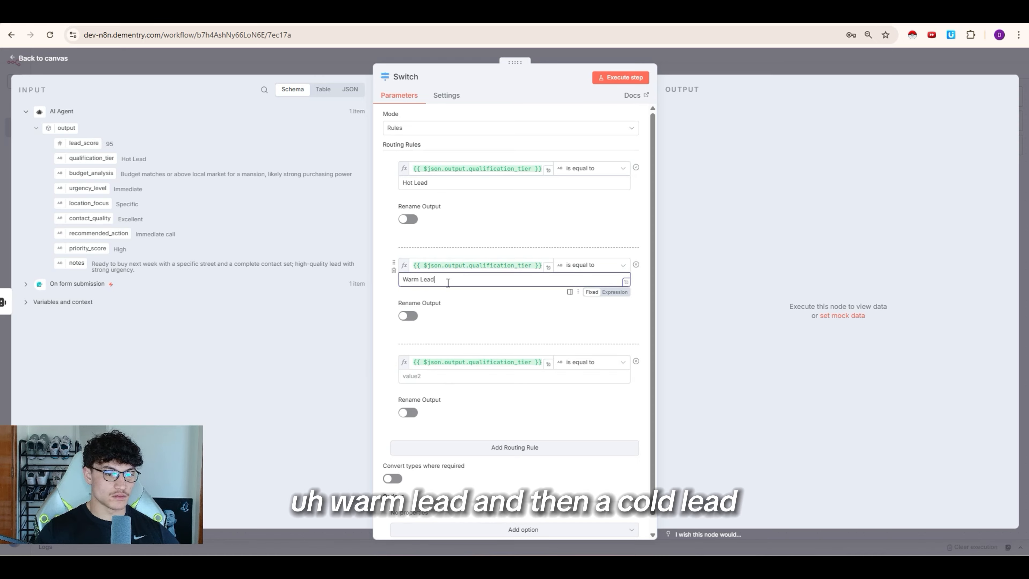
pyautogui.click(449, 376)
pyautogui.write('Cold Lead')
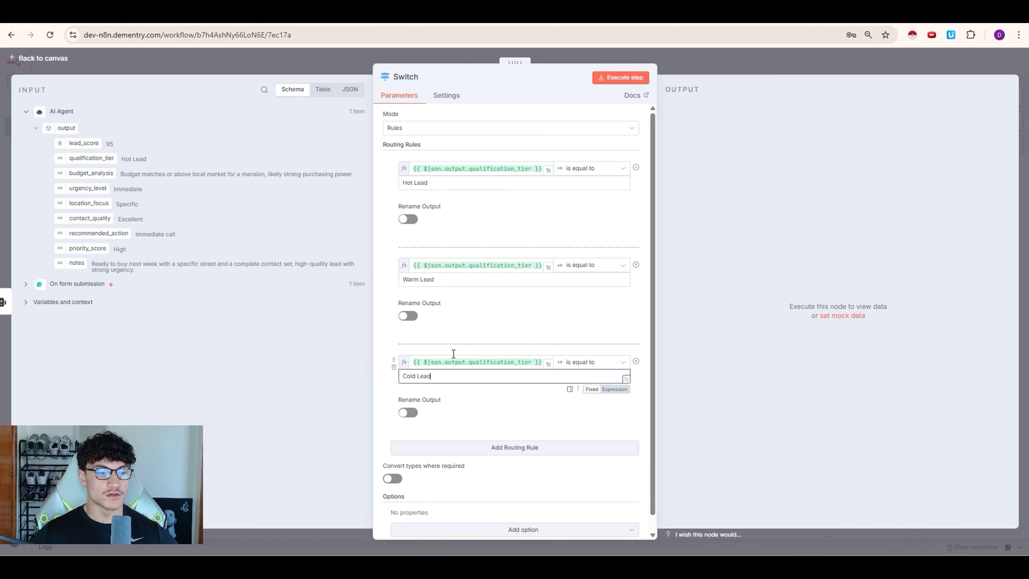
# Step: Rename the three Switch outputs to hot, warm and cold
pyautogui.click(408, 219)
pyautogui.click(450, 253)
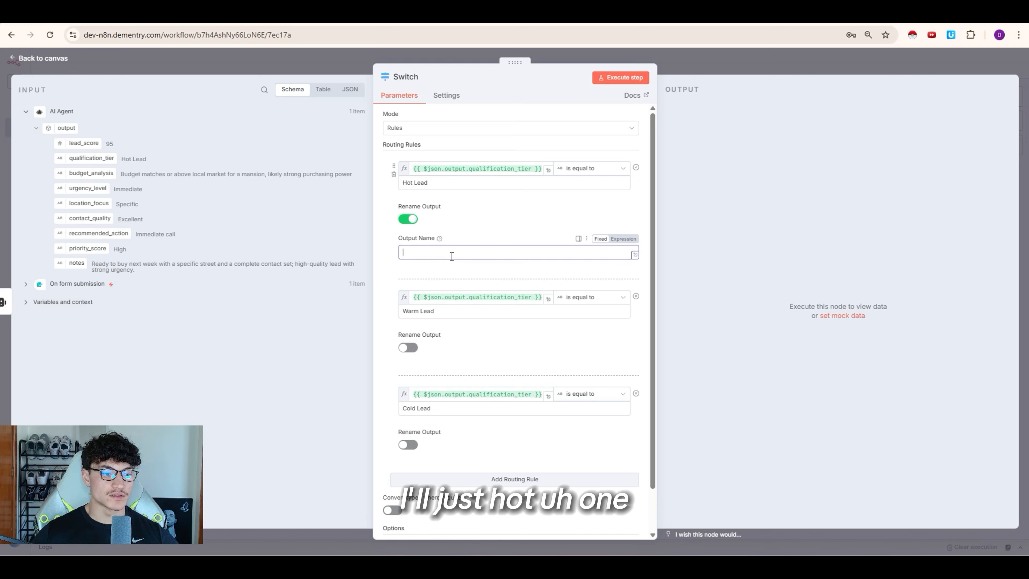
pyautogui.write('ht')
pyautogui.click(408, 348)
pyautogui.click(438, 380)
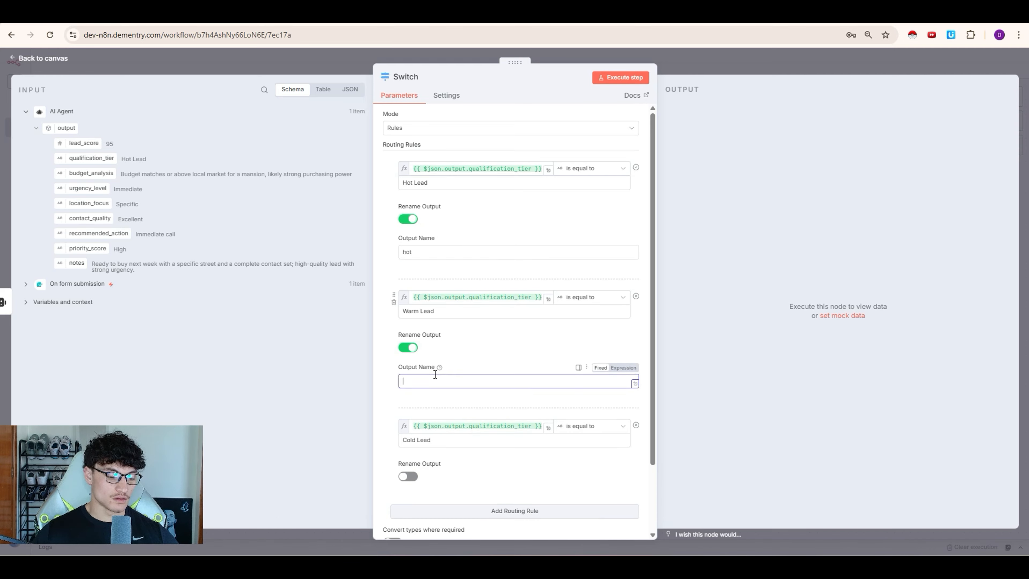
pyautogui.write('warm')
pyautogui.click(408, 476)
pyautogui.click(445, 510)
pyautogui.write('cold')
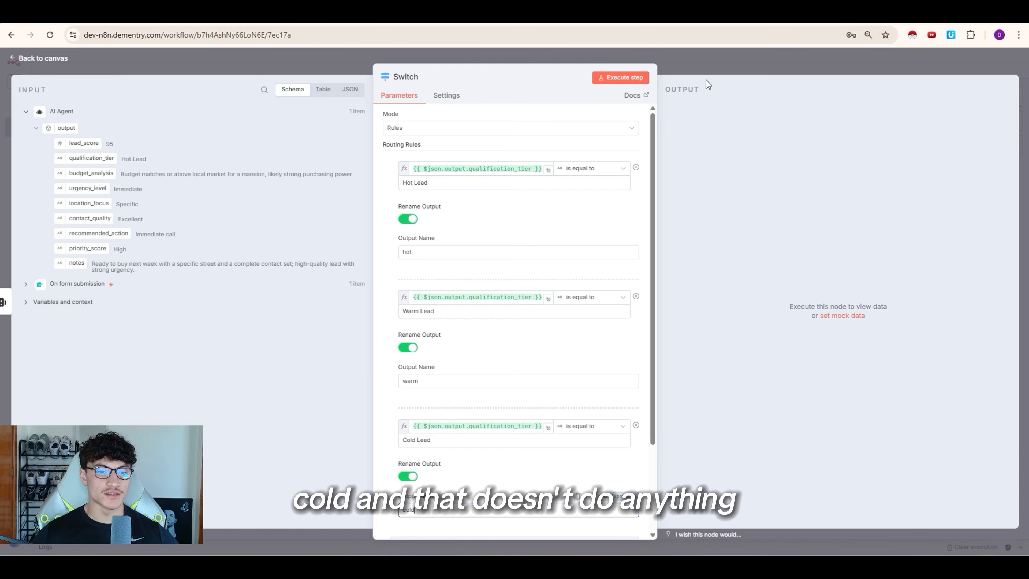
# Step: Check the first rule's expression and run the Switch so the test lead exits hot
pyautogui.click(705, 65)
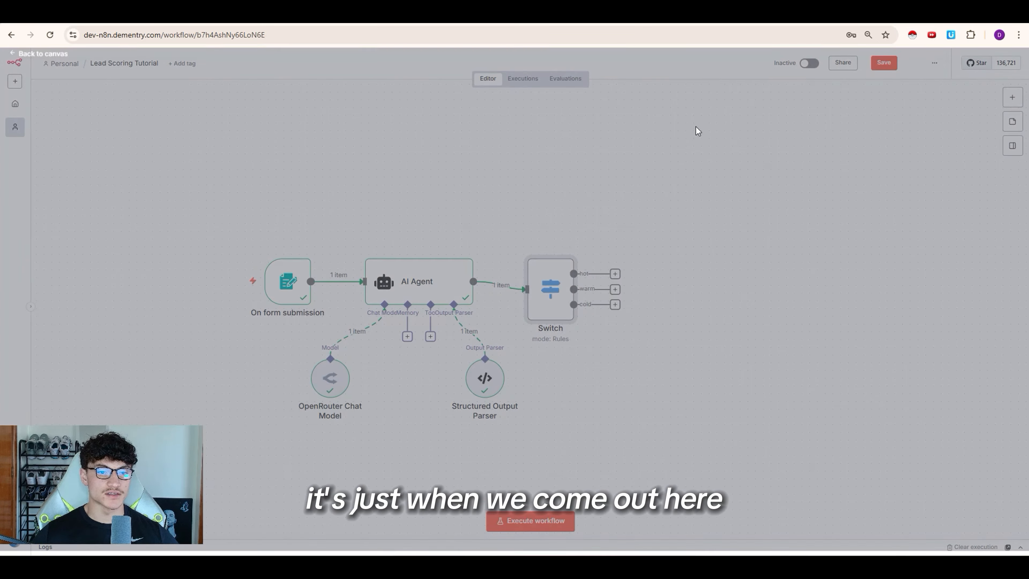
pyautogui.click(592, 275)
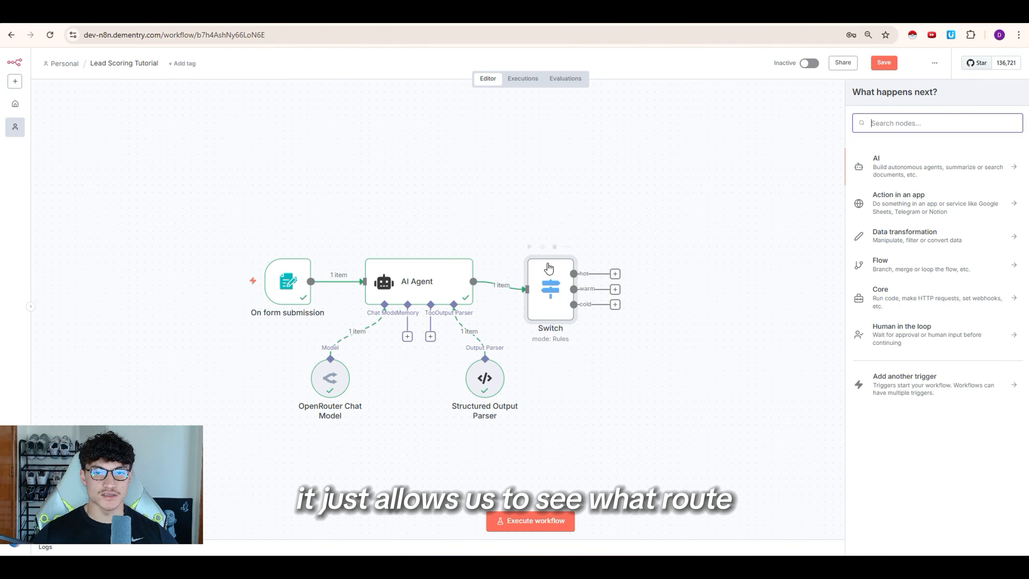
pyautogui.click(546, 345)
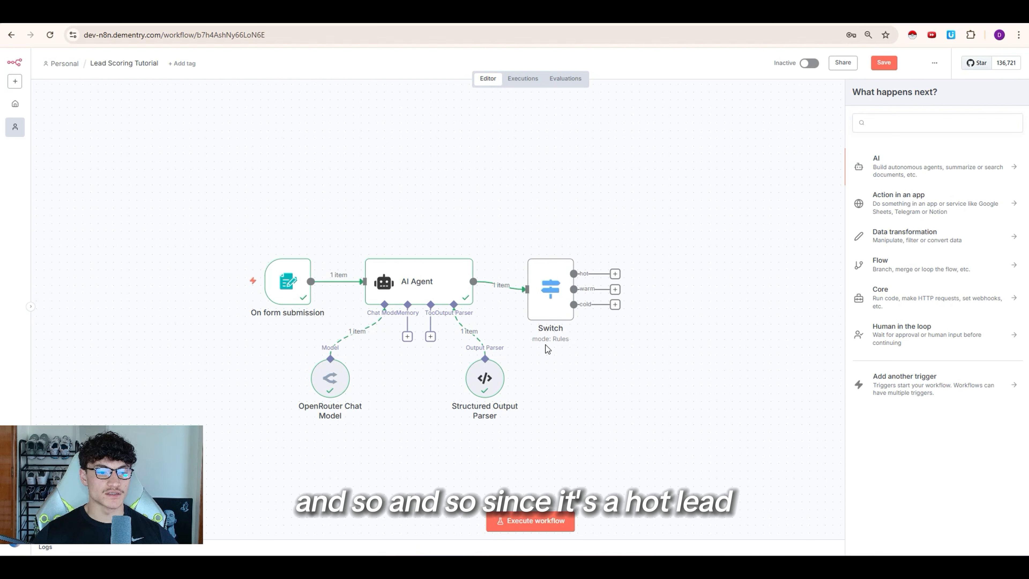
pyautogui.doubleClick(550, 298)
pyautogui.tripleClick(454, 168)
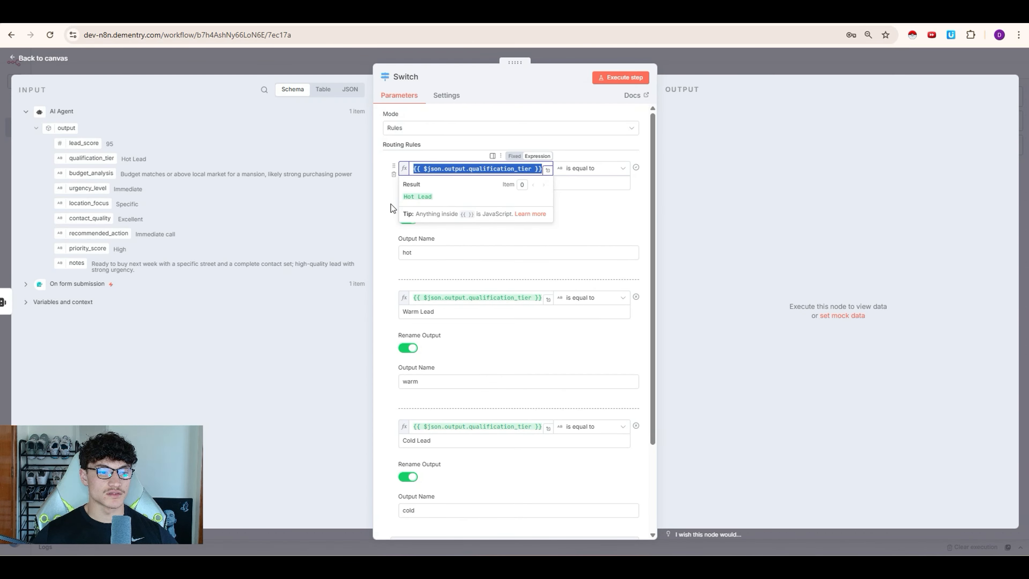
pyautogui.click(571, 220)
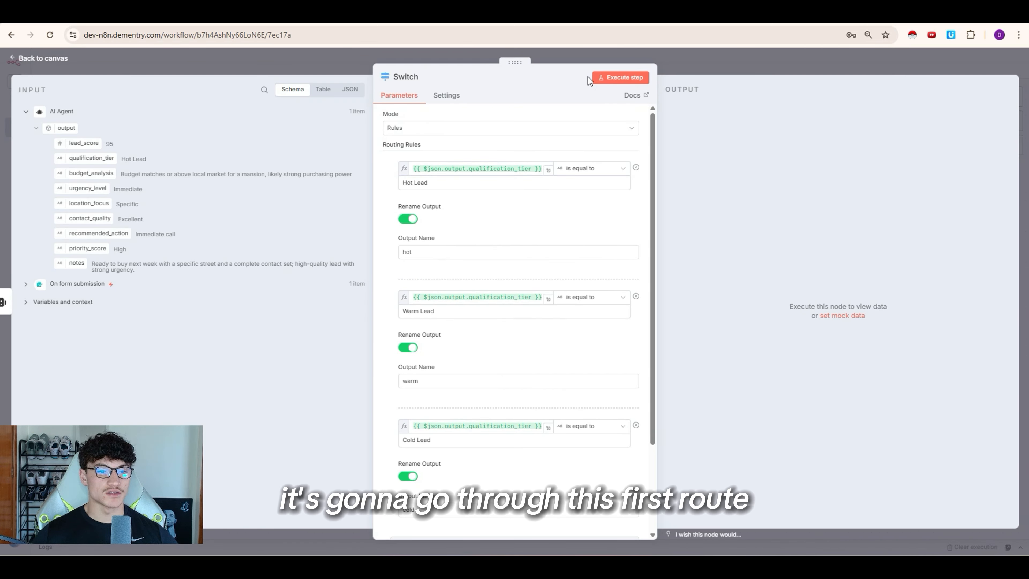
pyautogui.click(612, 77)
pyautogui.press('Escape')
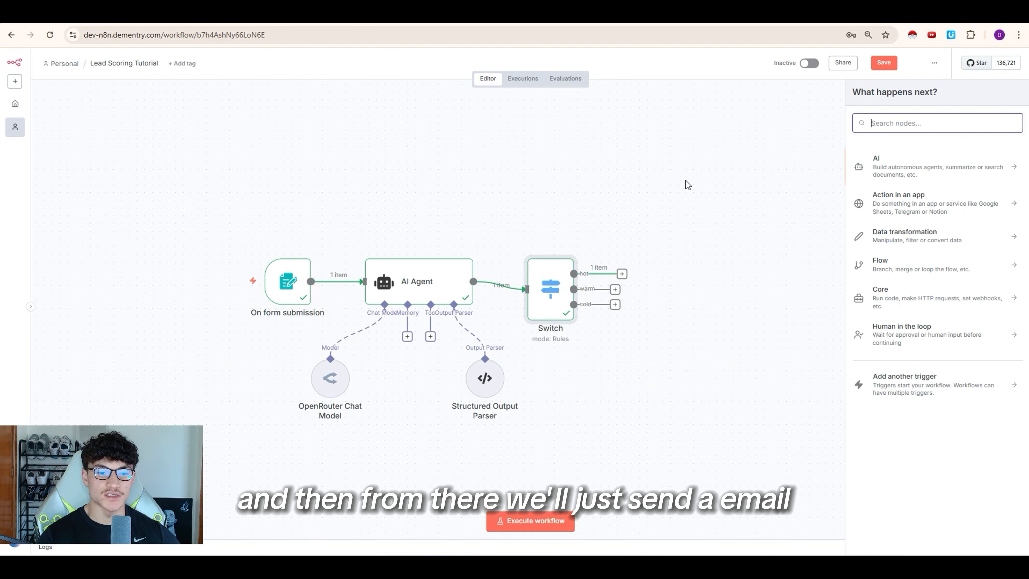
# Step: Add a Gmail 'Send a message' node on the hot route
pyautogui.write('gmail')
pyautogui.press('Return')
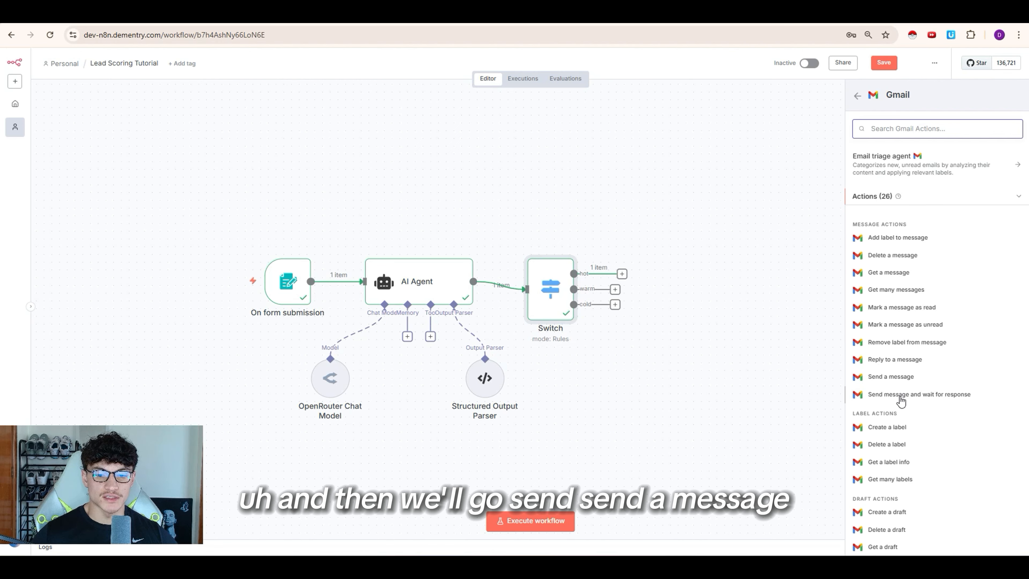
pyautogui.click(896, 378)
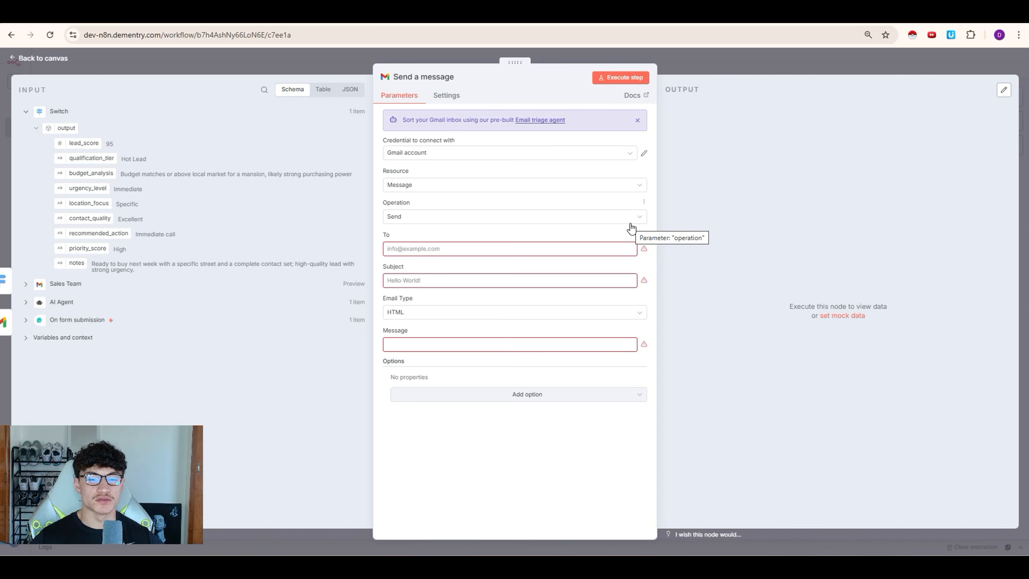
pyautogui.click(570, 161)
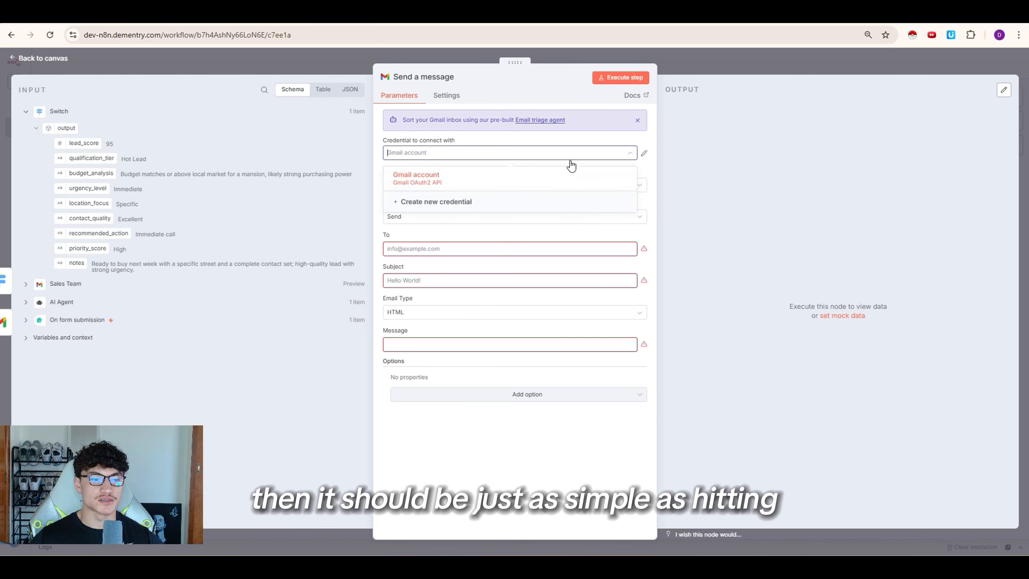
pyautogui.click(490, 202)
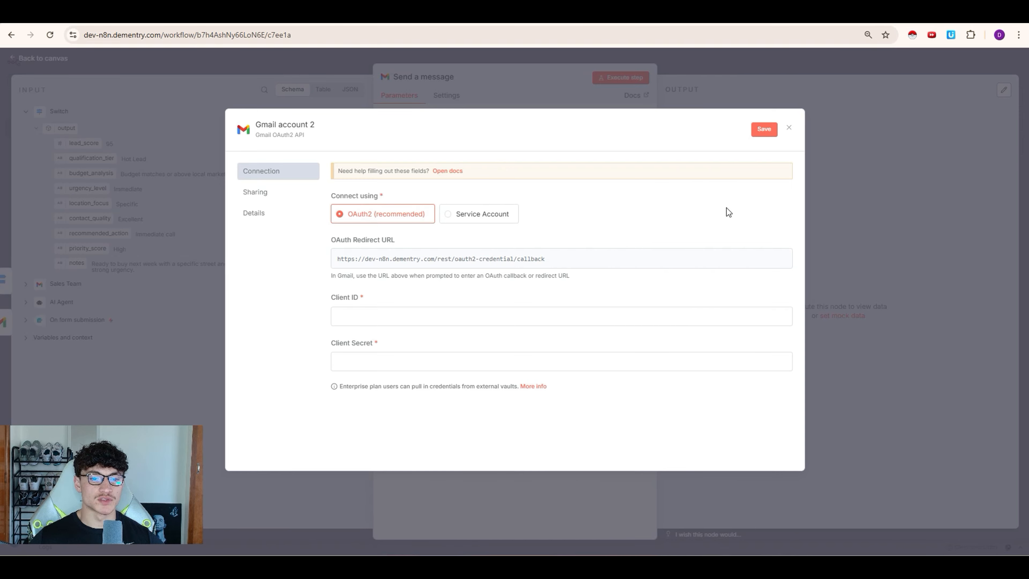
pyautogui.click(788, 127)
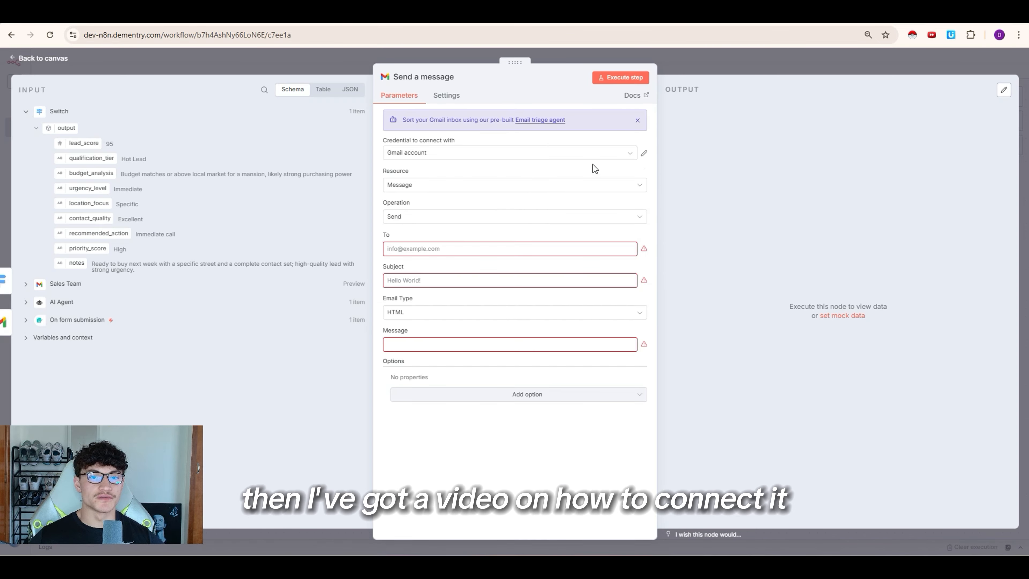
# Step: Rename the Gmail node to Sales Team and enter the recipient address
pyautogui.click(450, 249)
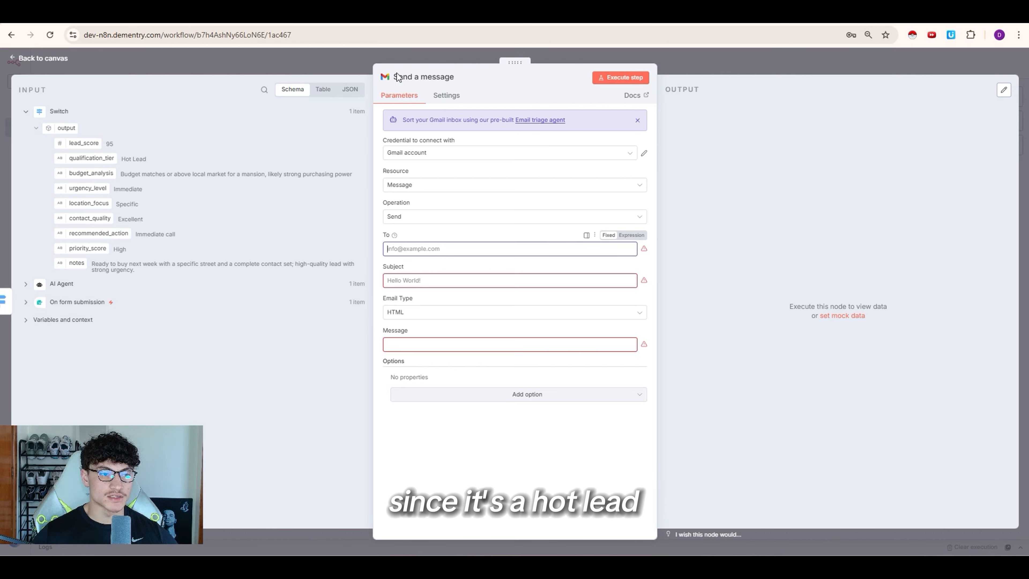
pyautogui.click(426, 76)
pyautogui.write('Sale')
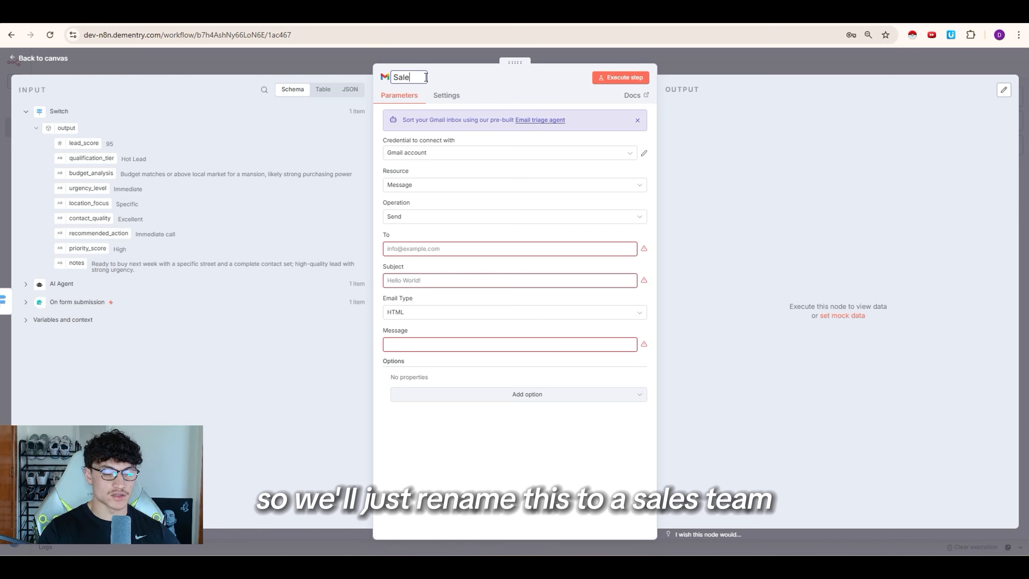
pyautogui.write('s Team')
pyautogui.click(417, 249)
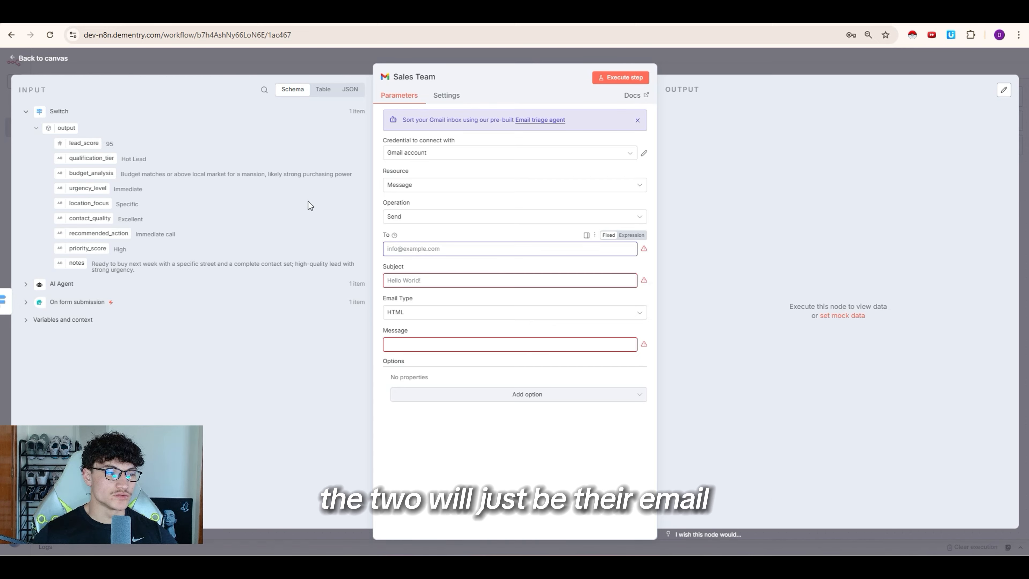
pyautogui.write('de,')
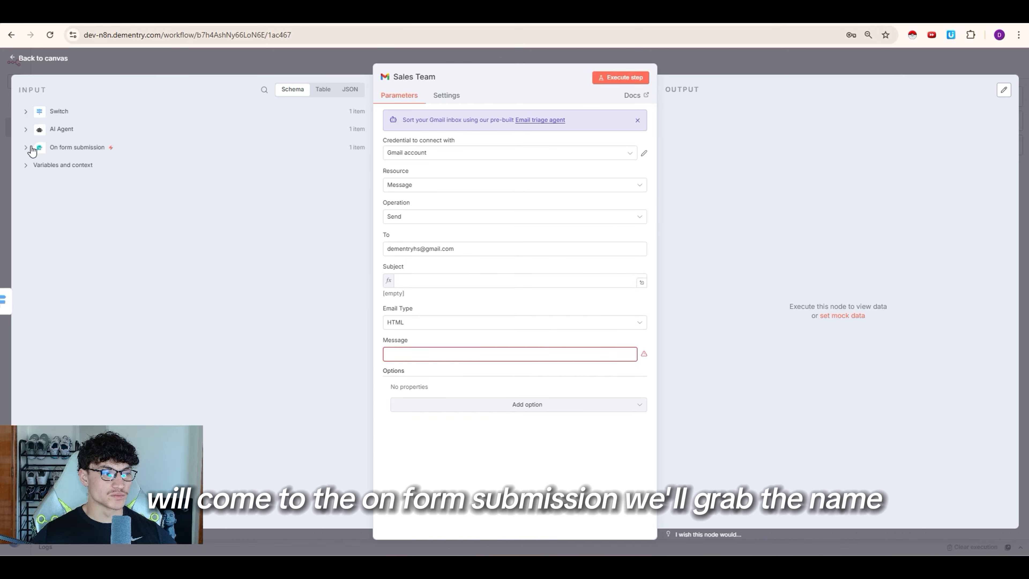
# Step: Set the subject to Name - qualification_tier and the email type to Text
pyautogui.click(33, 151)
pyautogui.moveTo(65, 163); pyautogui.dragTo(413, 280)
pyautogui.write('-')
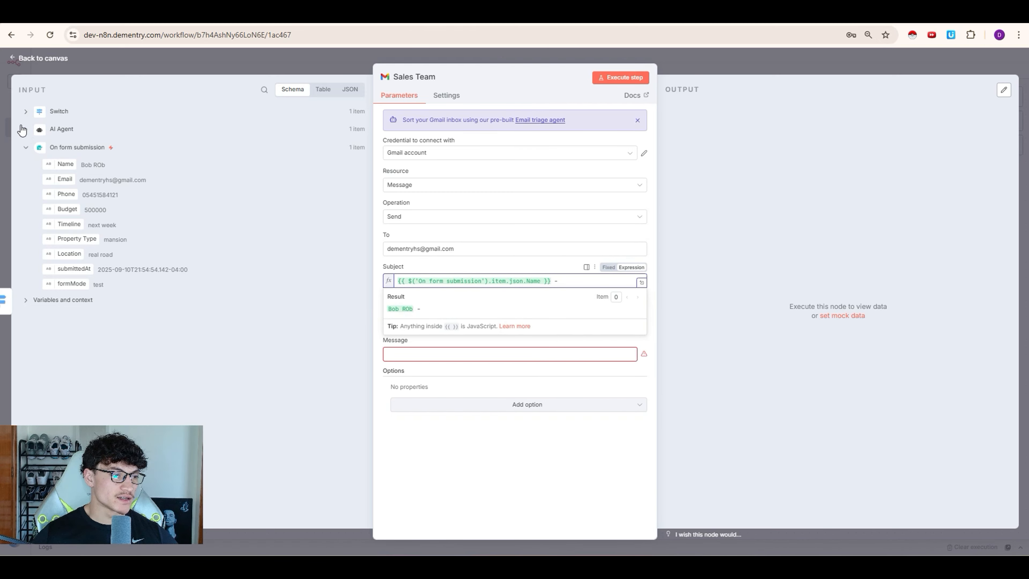
pyautogui.click(23, 128)
pyautogui.moveTo(83, 173); pyautogui.dragTo(583, 281)
pyautogui.click(641, 293)
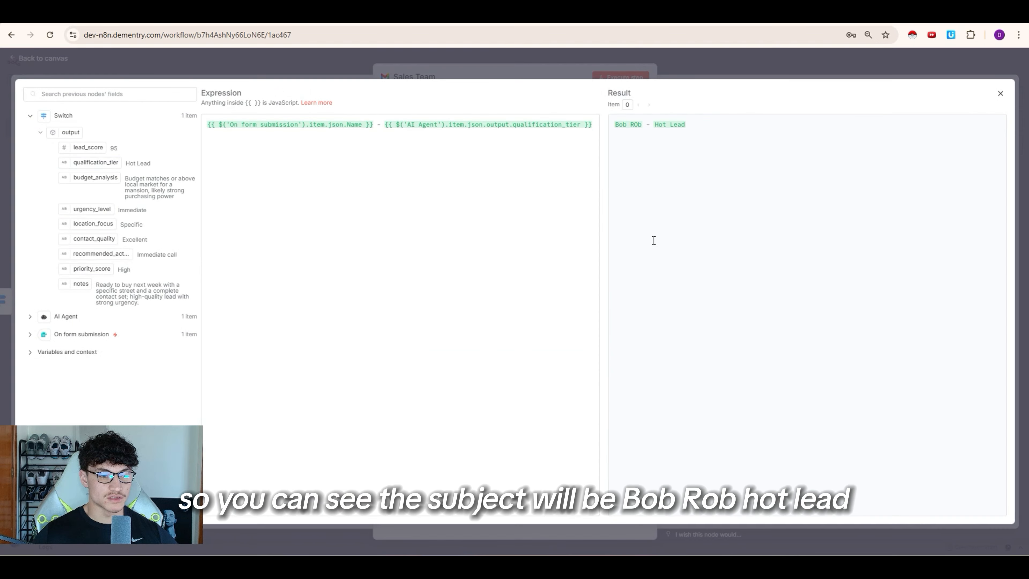
pyautogui.click(503, 78)
pyautogui.click(417, 332)
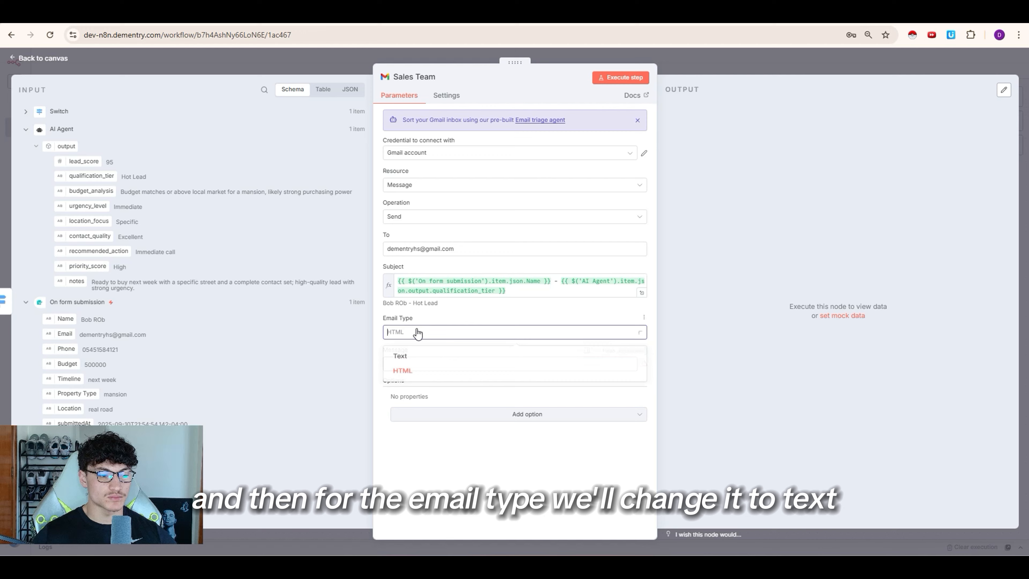
pyautogui.click(417, 365)
# Step: Start the message expression with a 'Recommended Action:' line holding recommended_action
pyautogui.click(630, 350)
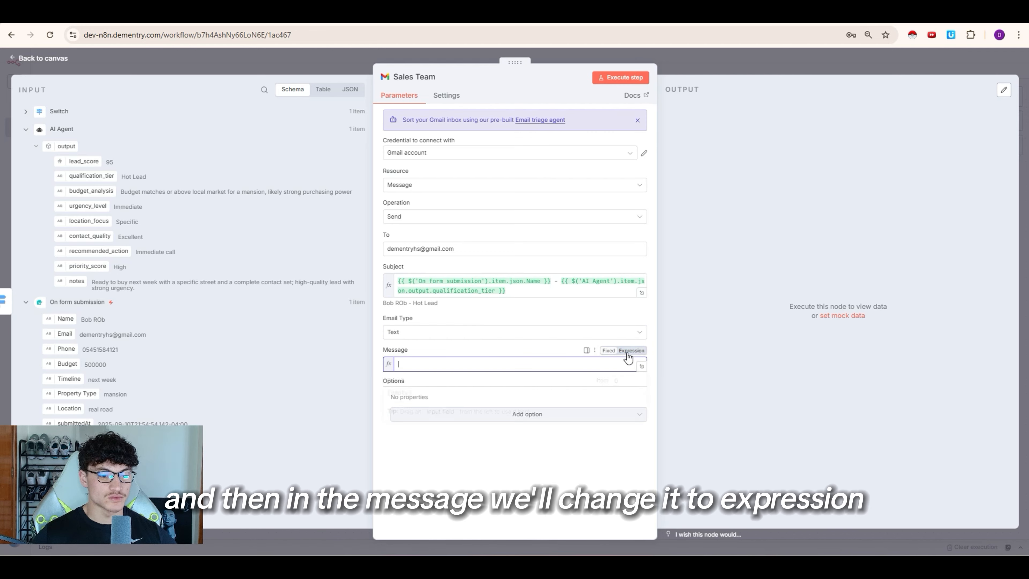
pyautogui.click(641, 368)
pyautogui.click(306, 214)
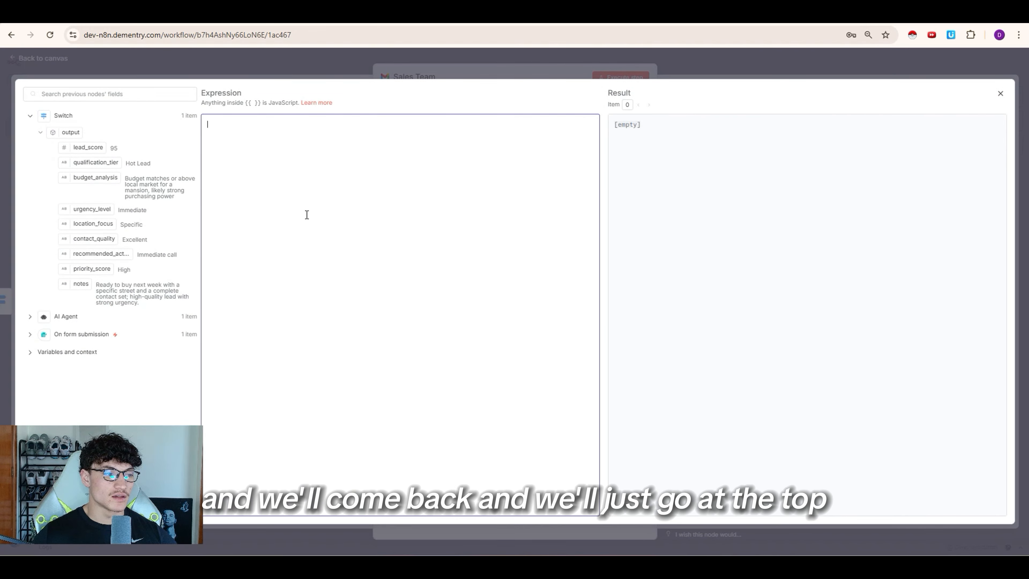
pyautogui.write('ReR')
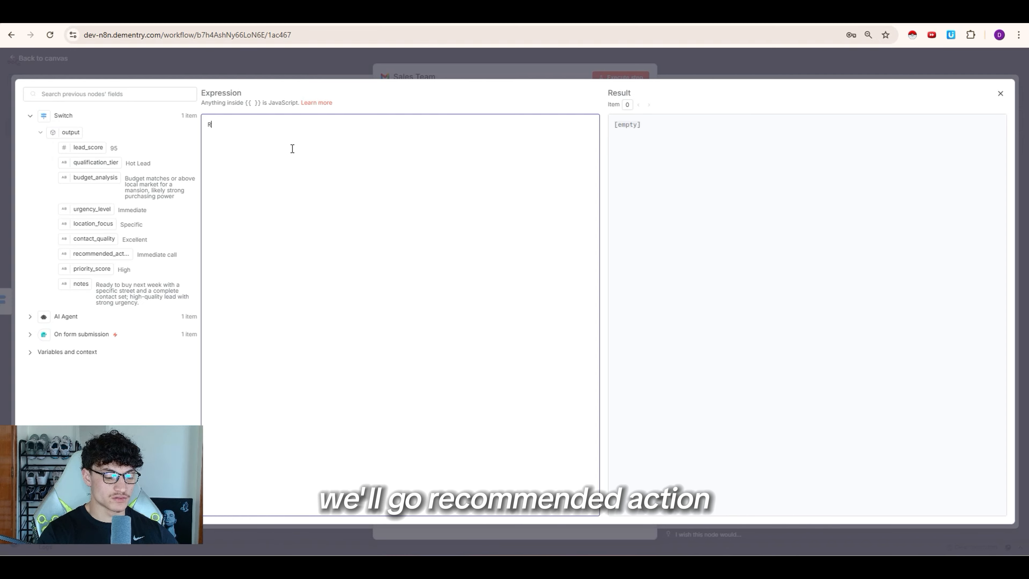
pyautogui.write('ecommended Action')
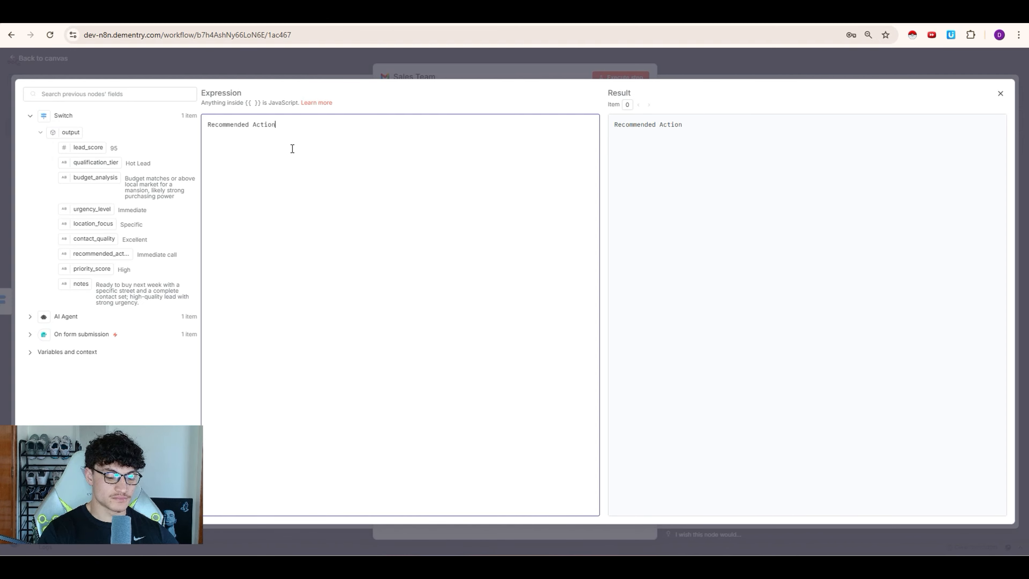
pyautogui.write(':')
pyautogui.moveTo(95, 249); pyautogui.dragTo(290, 127)
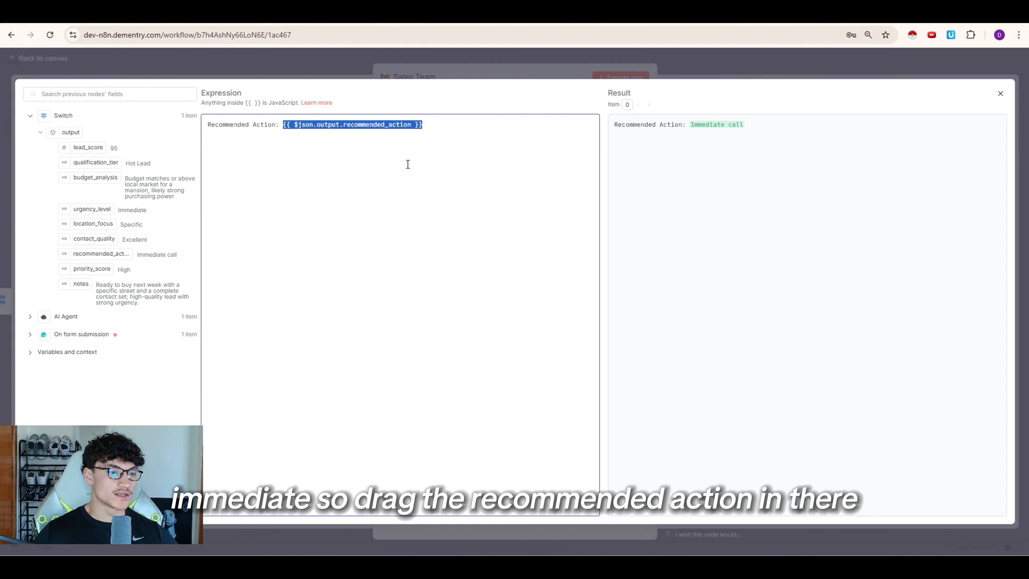
pyautogui.click(433, 136)
# Step: Add Budget Analysis and Notes lines with their values, fix 'Analysis', and run the node
pyautogui.press('Return')
pyautogui.press('Return')
pyautogui.write('Budg')
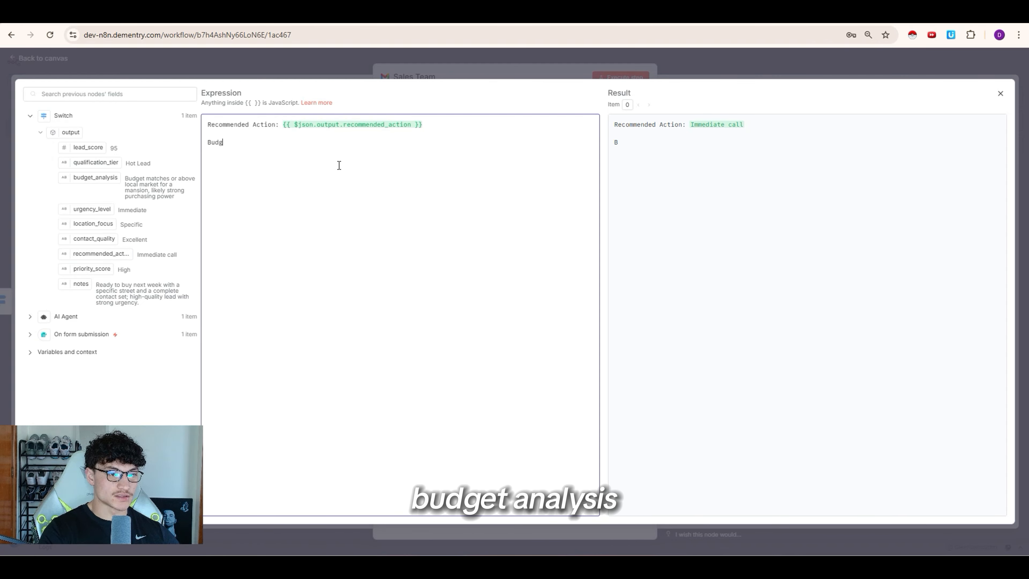
pyautogui.write('et ANalysis:')
pyautogui.moveTo(95, 177); pyautogui.dragTo(319, 159)
pyautogui.click(410, 158)
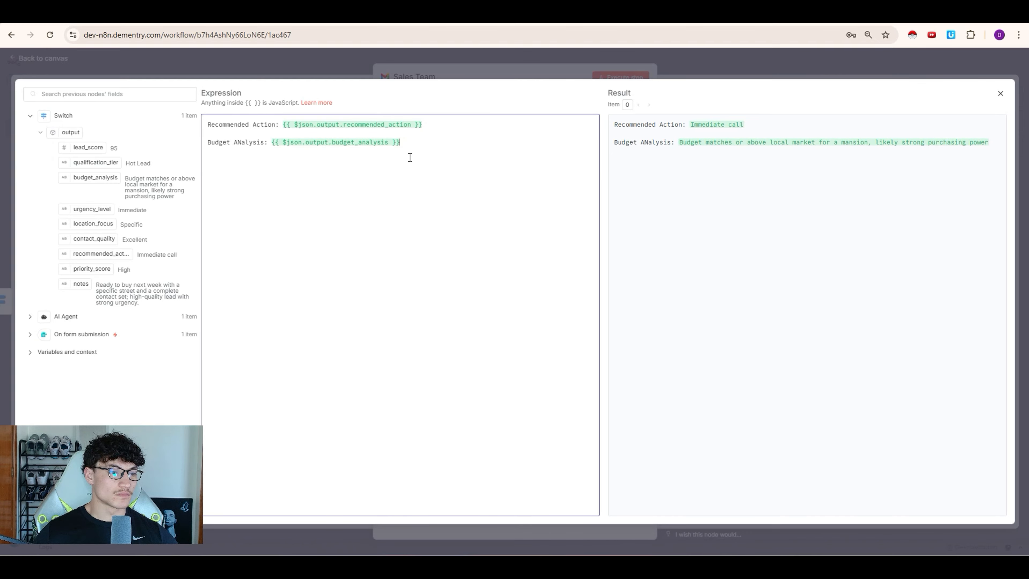
pyautogui.press('Return')
pyautogui.press('Return')
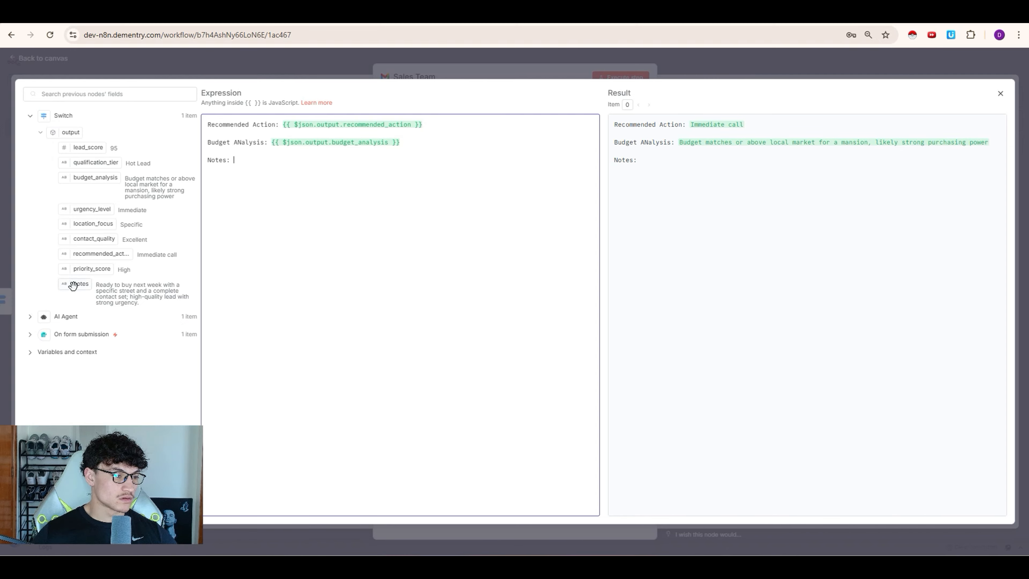
pyautogui.moveTo(72, 285); pyautogui.dragTo(235, 160)
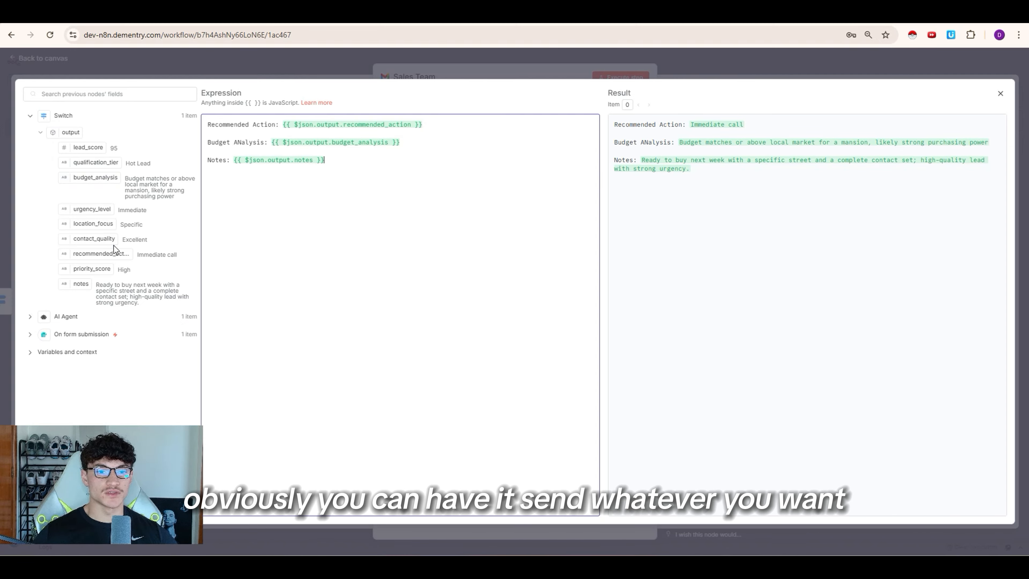
pyautogui.click(241, 142)
pyautogui.press('BackSpace')
pyautogui.write('n')
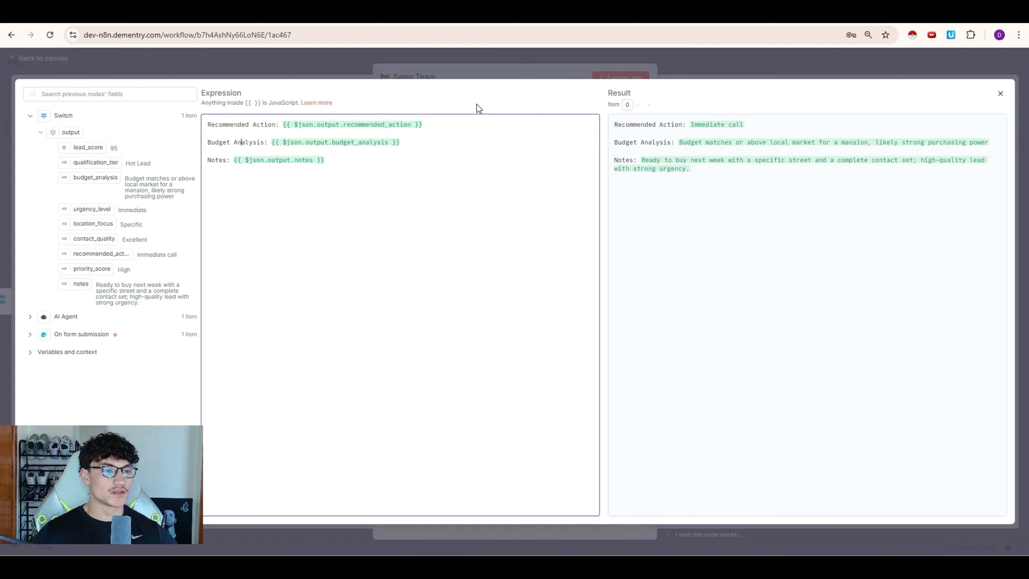
pyautogui.click(501, 58)
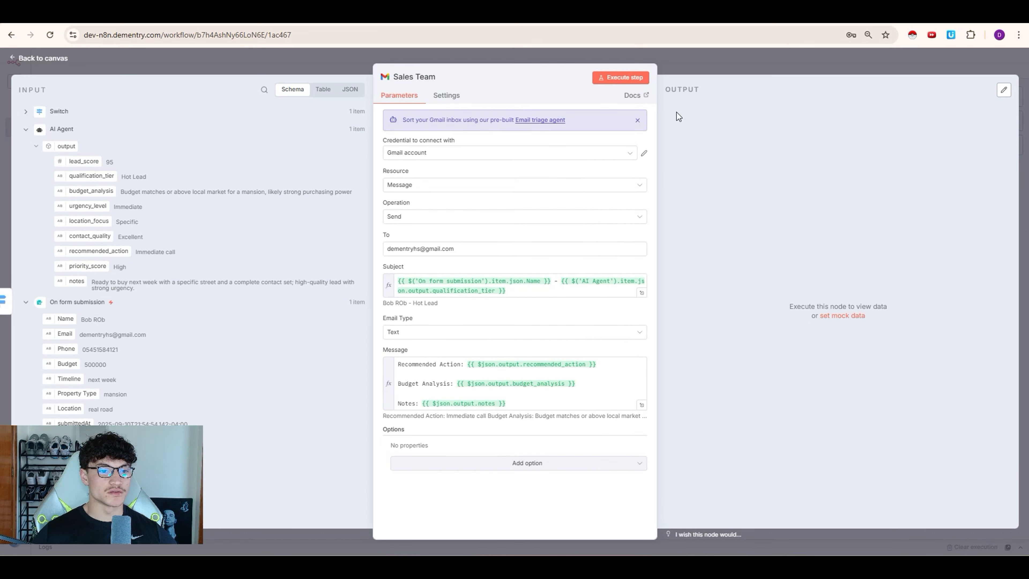
pyautogui.click(622, 82)
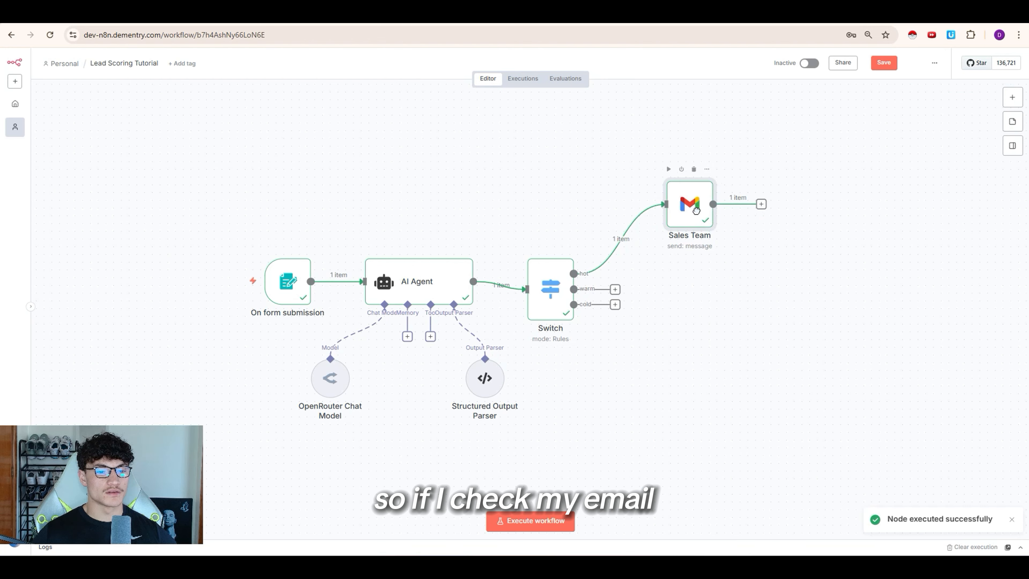
# Step: Review the received Hot Lead email's subject, recommended action, notes and n8n signature
pyautogui.moveTo(696, 211); pyautogui.dragTo(681, 202)
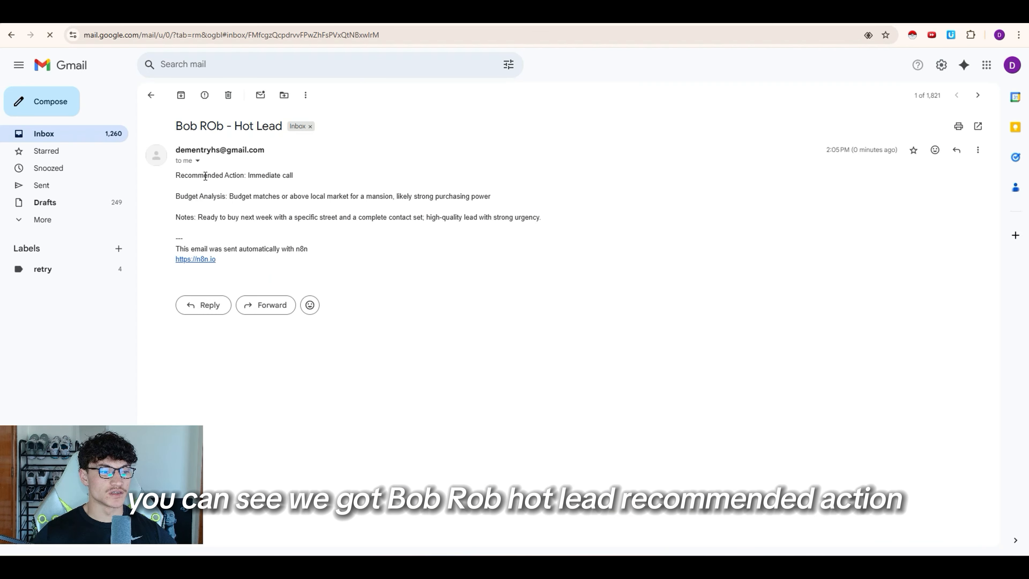
pyautogui.moveTo(175, 126); pyautogui.dragTo(277, 138)
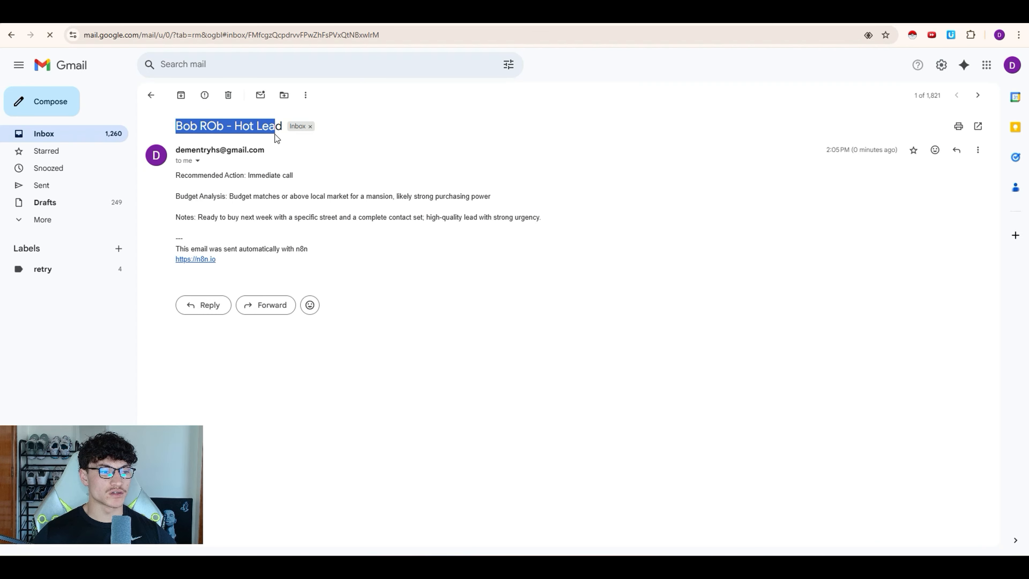
pyautogui.moveTo(211, 174); pyautogui.dragTo(299, 178)
pyautogui.click(227, 202)
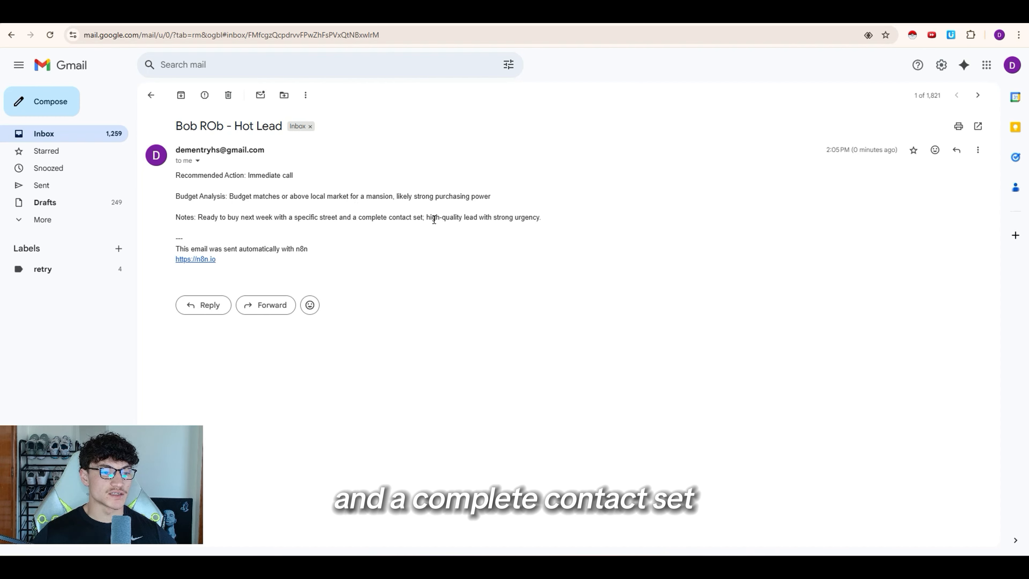
pyautogui.moveTo(432, 219); pyautogui.dragTo(516, 217)
pyautogui.click(526, 218)
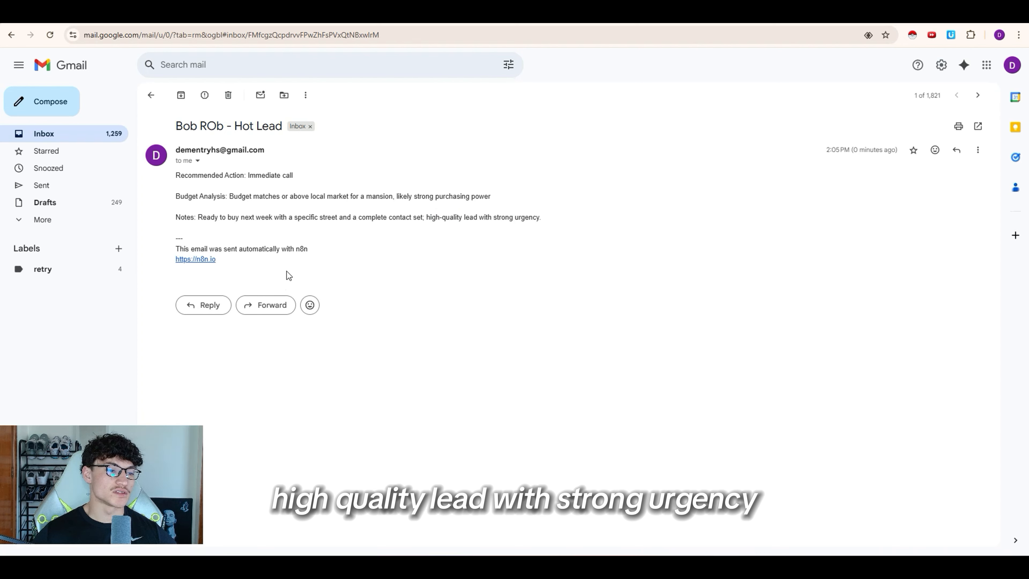
pyautogui.moveTo(287, 271)
pyautogui.mouseDown()
pyautogui.moveTo(151, 252)
pyautogui.moveTo(183, 238)
pyautogui.moveTo(179, 246)
pyautogui.mouseUp()
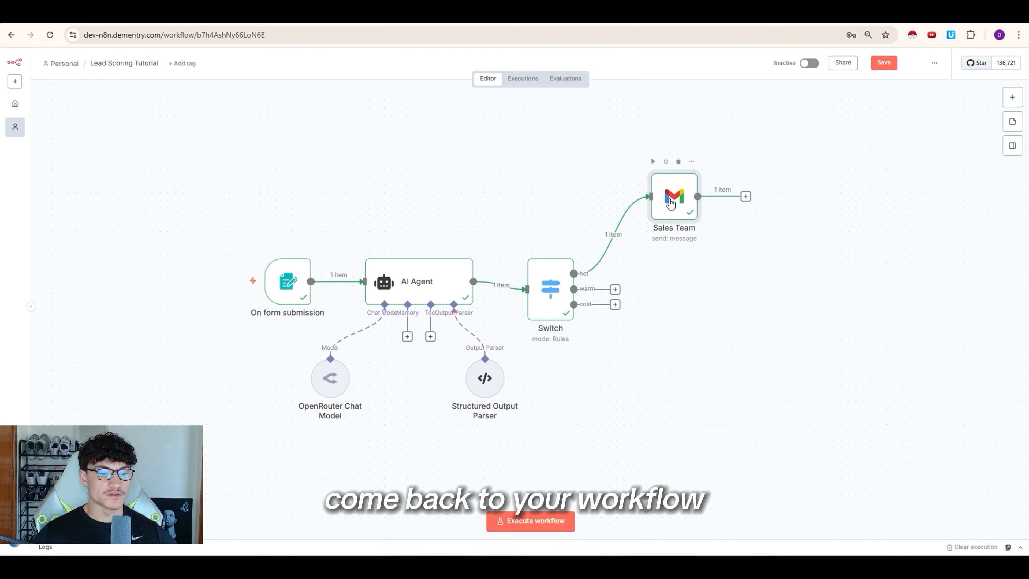
# Step: Switch off Append n8n Attribution on Sales Team, resend, and confirm the signature is gone
pyautogui.doubleClick(669, 201)
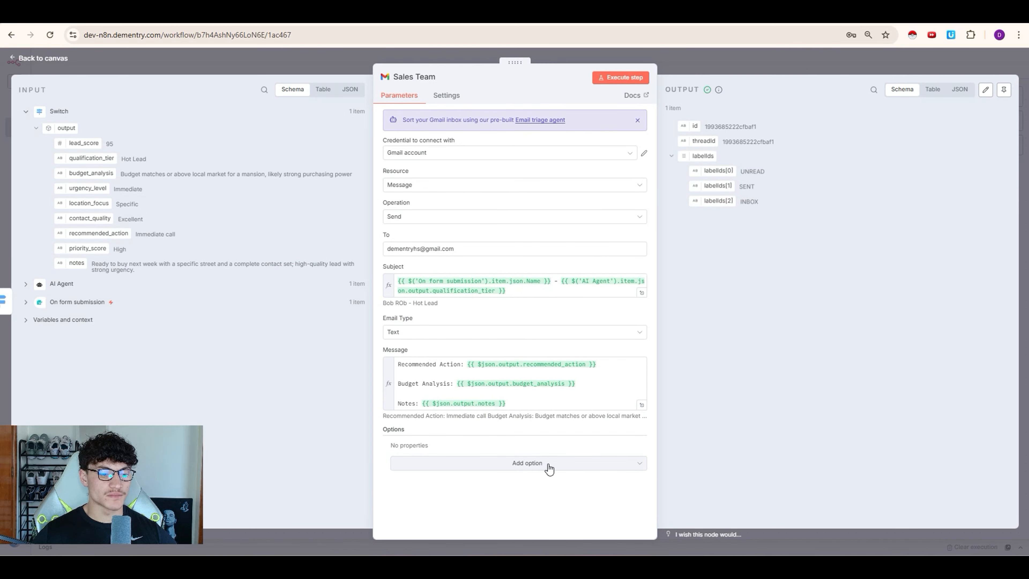
pyautogui.click(549, 464)
pyautogui.click(461, 340)
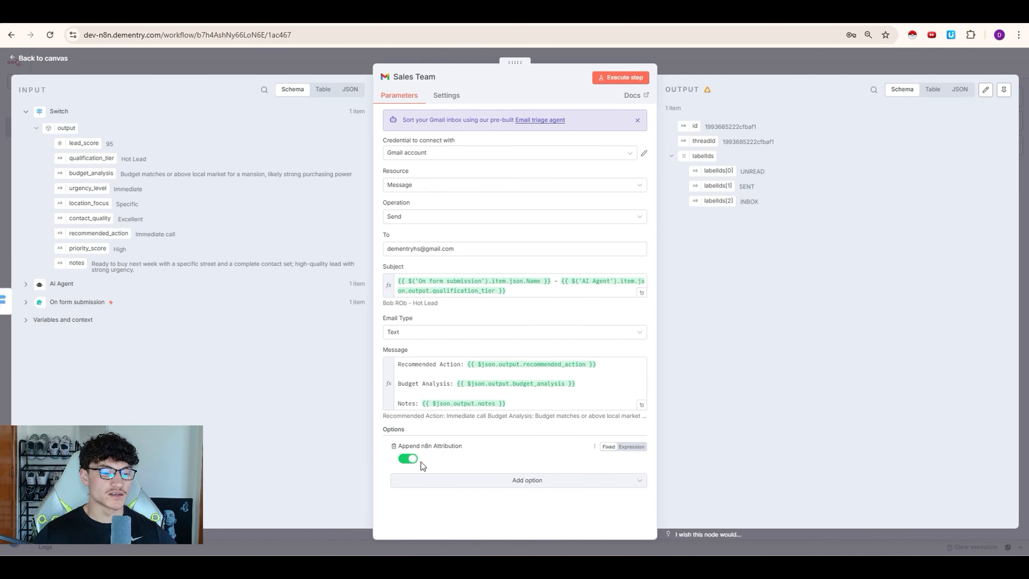
pyautogui.click(409, 459)
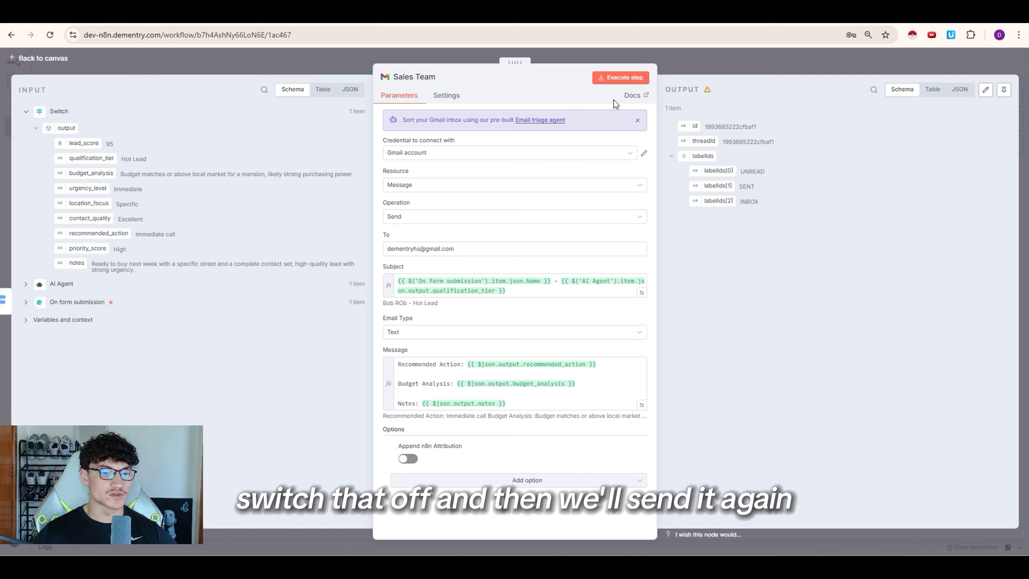
pyautogui.click(622, 77)
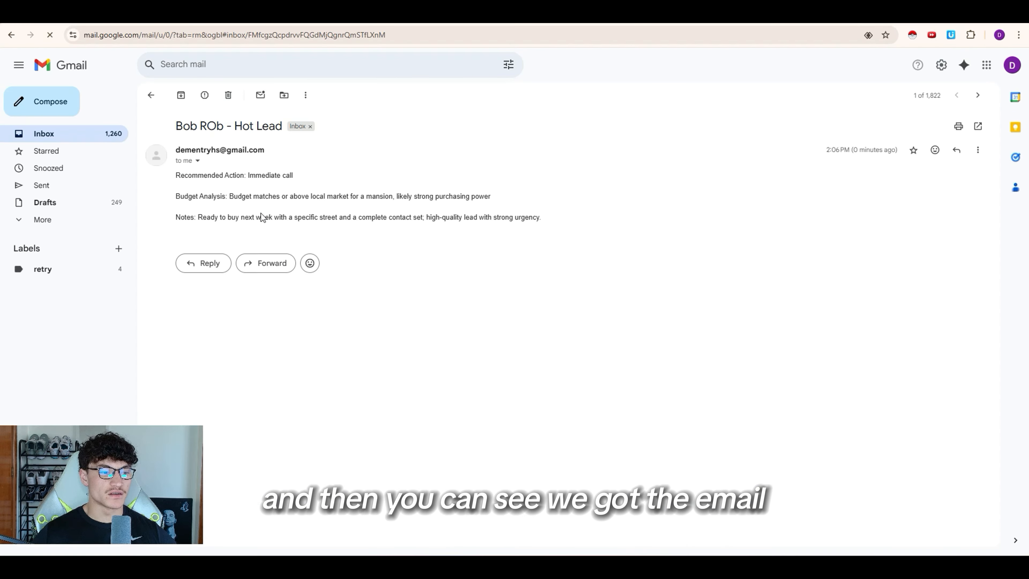
pyautogui.moveTo(264, 227); pyautogui.dragTo(213, 174)
pyautogui.click(178, 179)
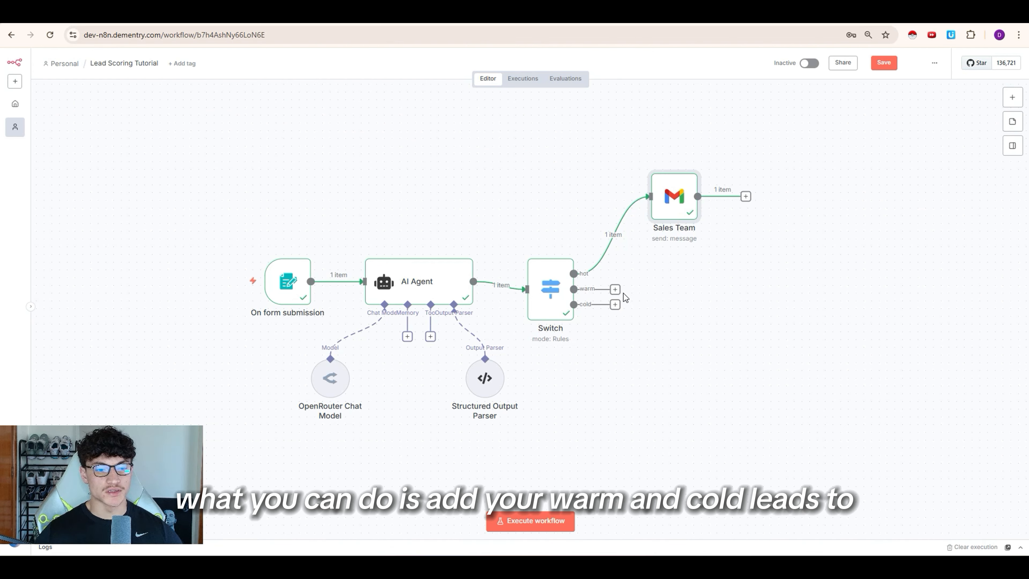
# Step: Attach a Google Sheets 'Append row in sheet' node to the Switch's warm output
pyautogui.moveTo(628, 289); pyautogui.dragTo(604, 298)
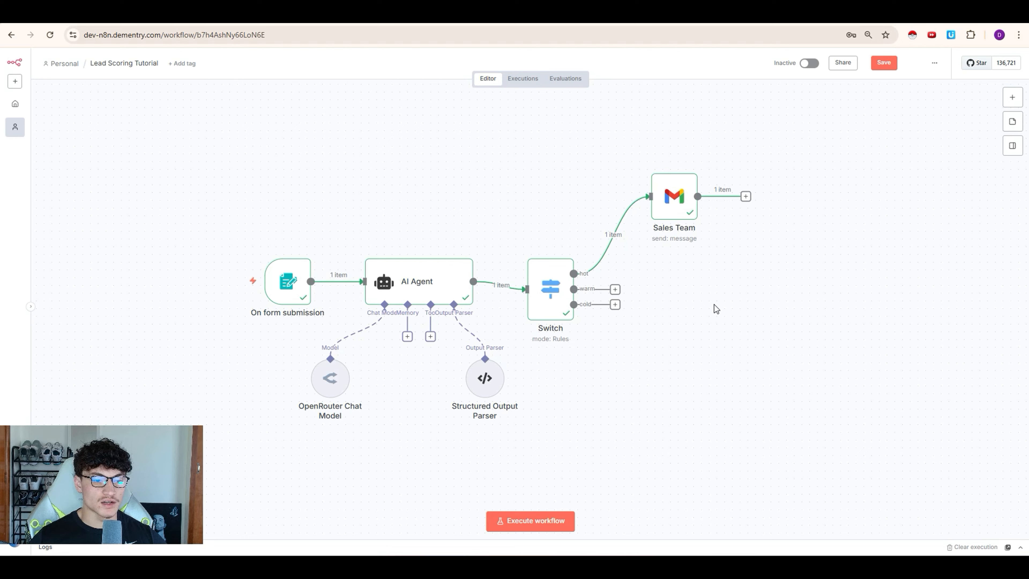
pyautogui.click(616, 289)
pyautogui.write('sheet')
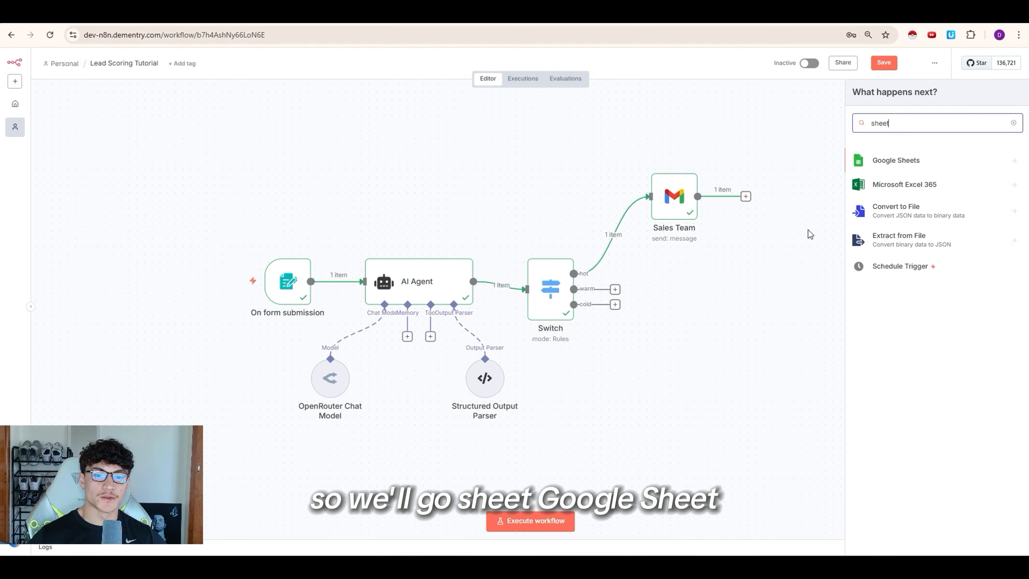
pyautogui.click(936, 160)
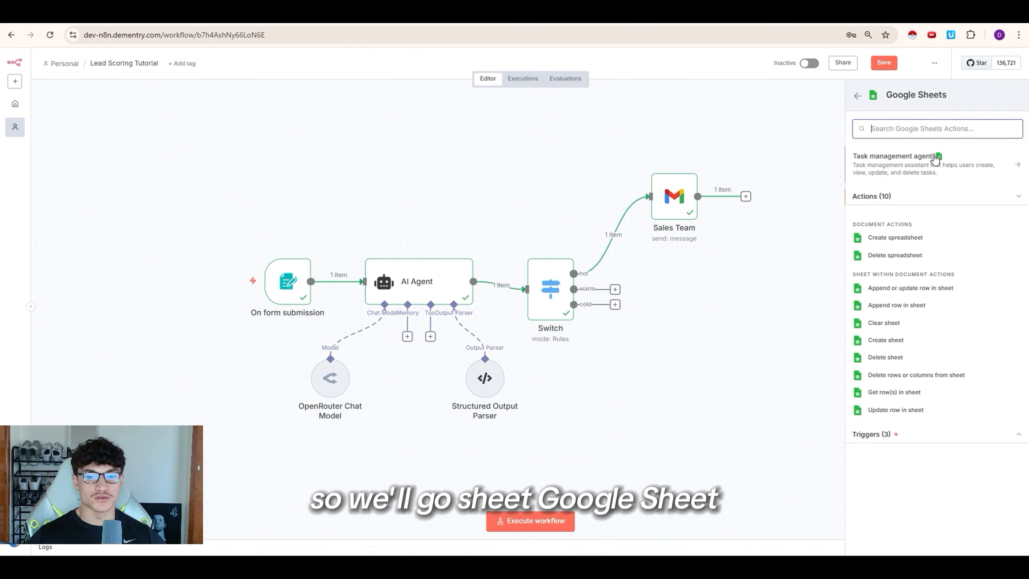
pyautogui.click(917, 305)
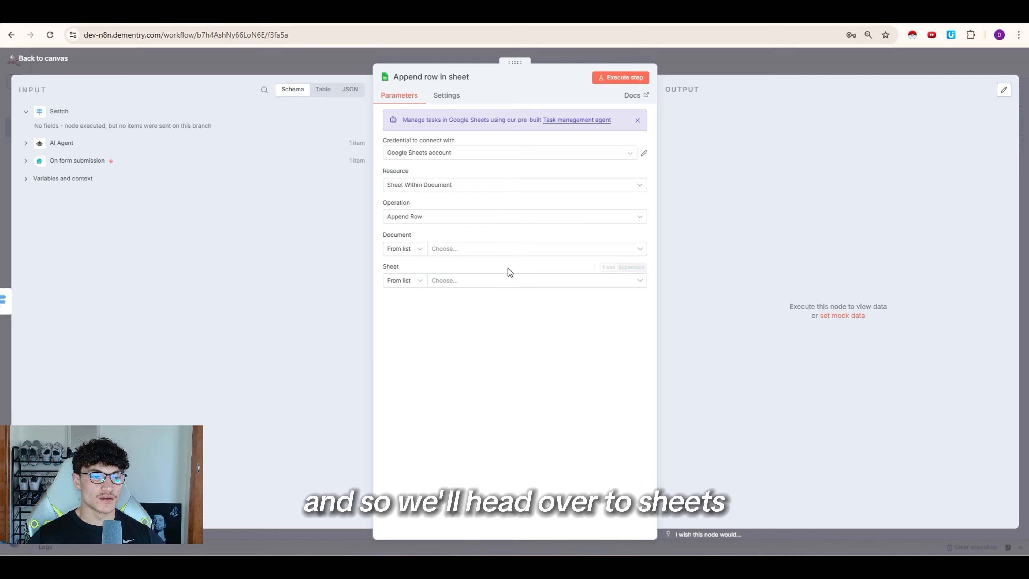
# Step: Change the 'Untitled spreadsheet' title to 'RE Lead score tutorial'
pyautogui.hotkey('ctrl', 't')
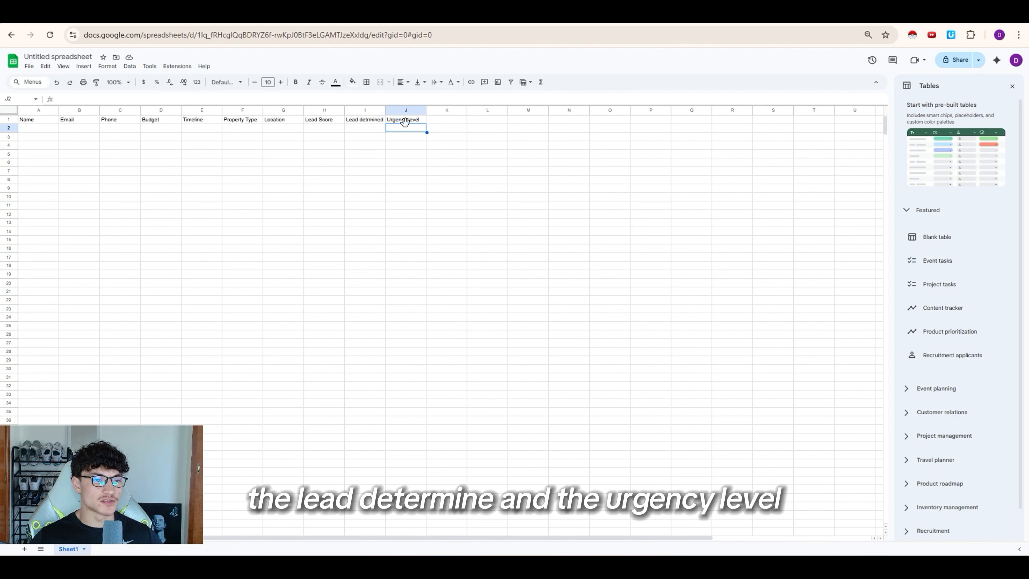
pyautogui.click(58, 57)
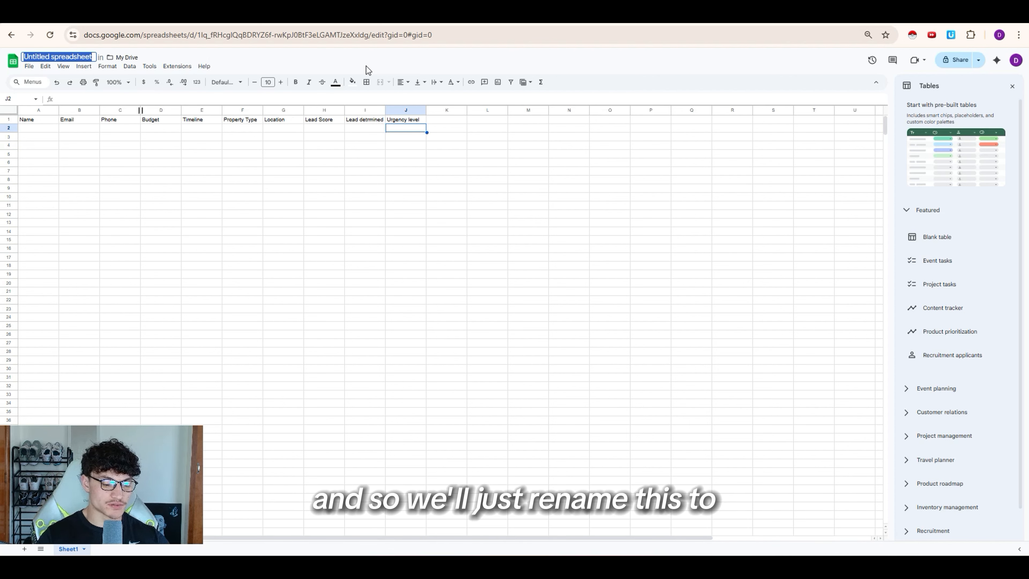
pyautogui.write('RE Lead score tutorial')
pyautogui.press('Return')
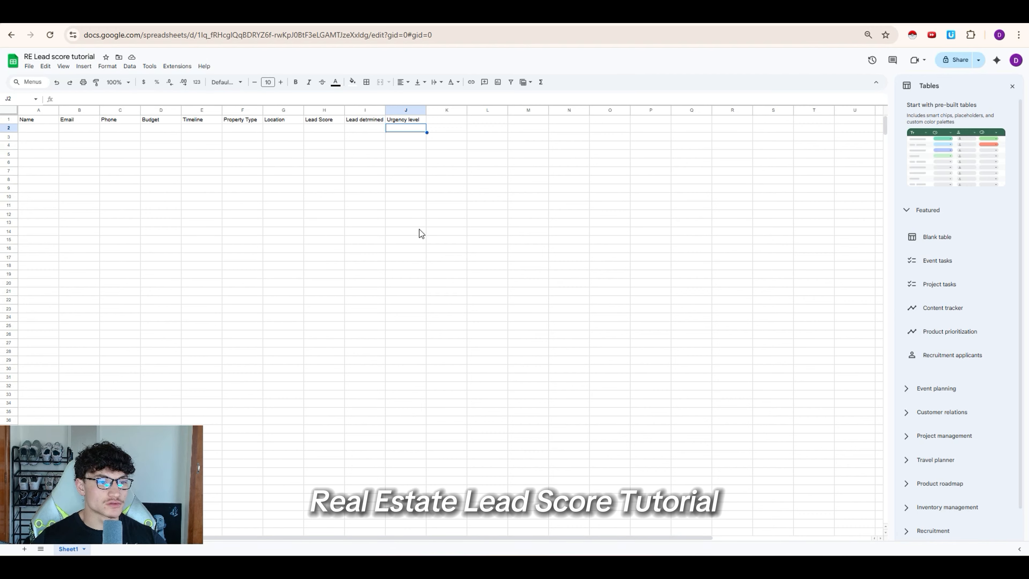
pyautogui.click(364, 205)
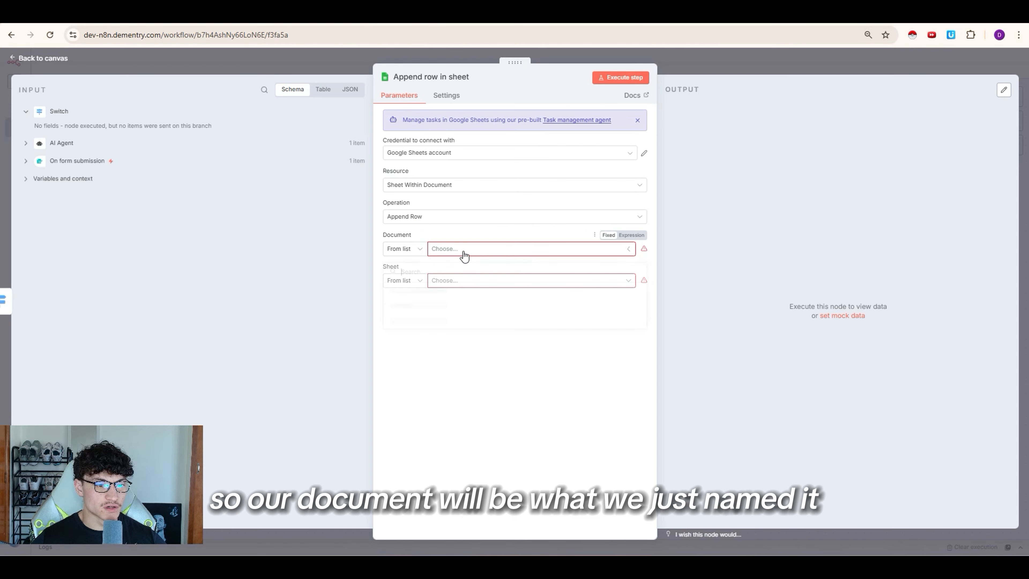
# Step: Point the Append row step at Sheet1 of the 'RE Lead score tutorial' spreadsheet
pyautogui.click(468, 252)
pyautogui.click(409, 290)
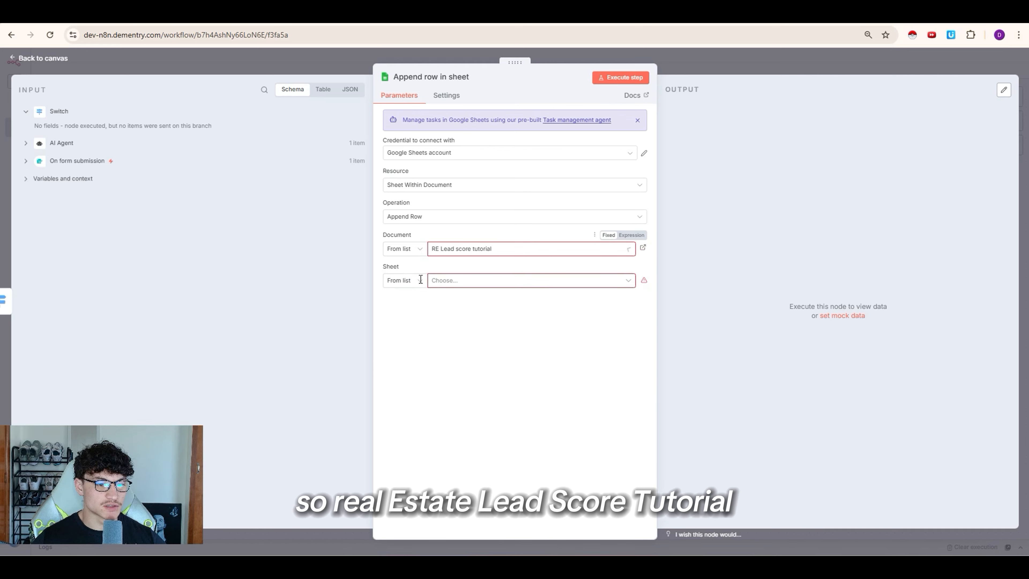
pyautogui.click(457, 286)
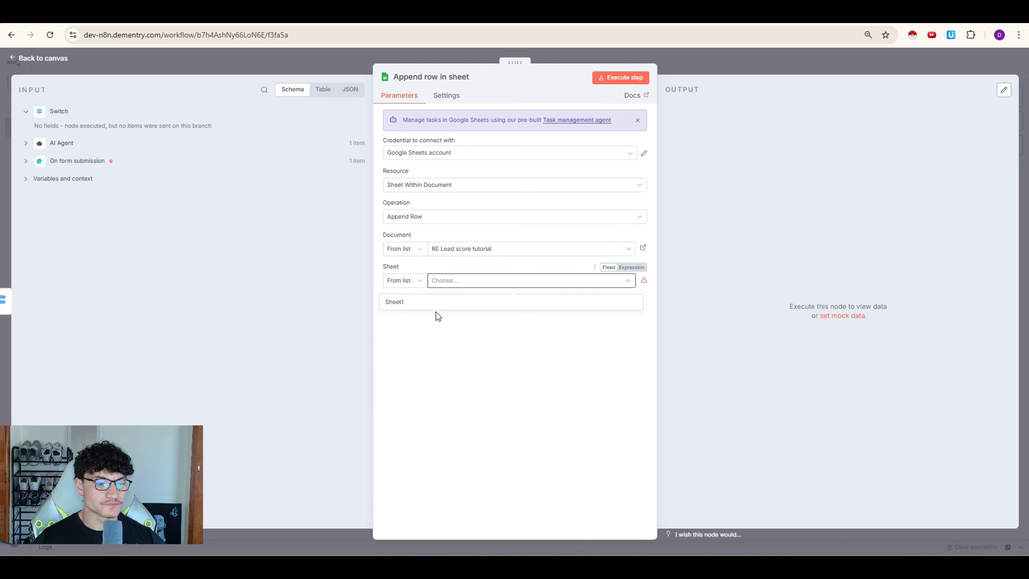
pyautogui.click(404, 307)
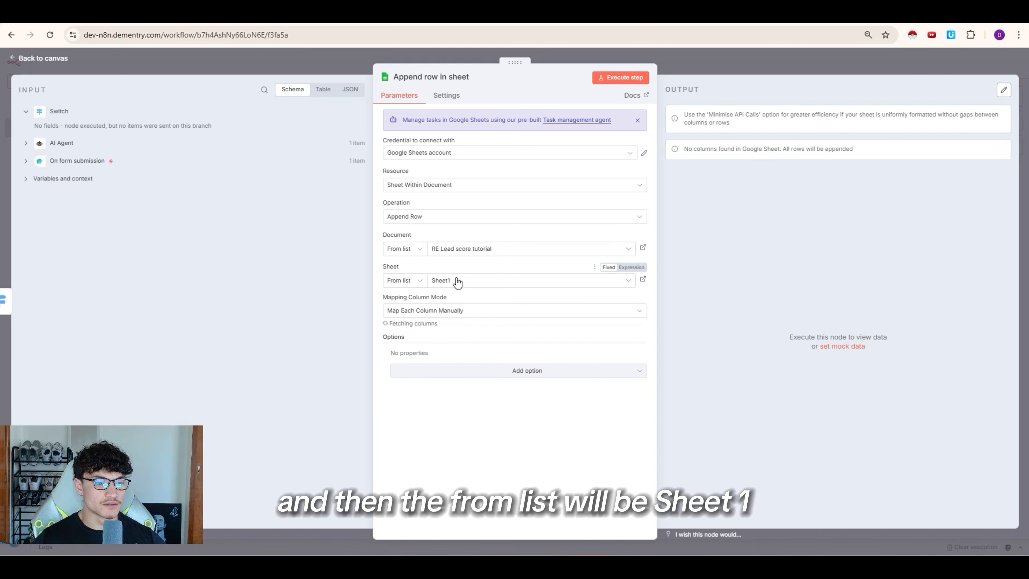
pyautogui.press('Escape')
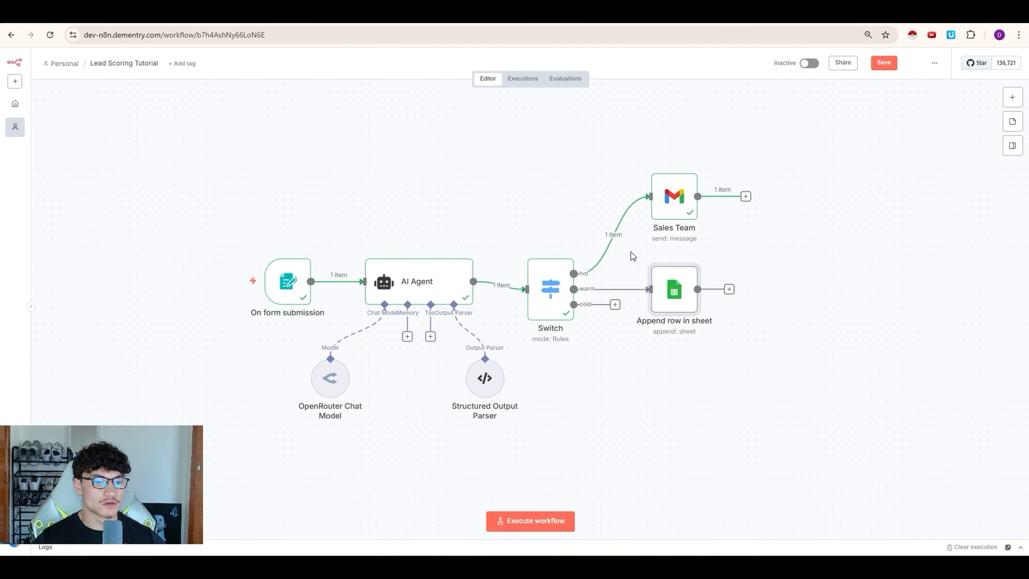
# Step: Replace the Switch's hot link to Sales Team with a connection to Append row in sheet
pyautogui.moveTo(673, 290); pyautogui.dragTo(688, 290)
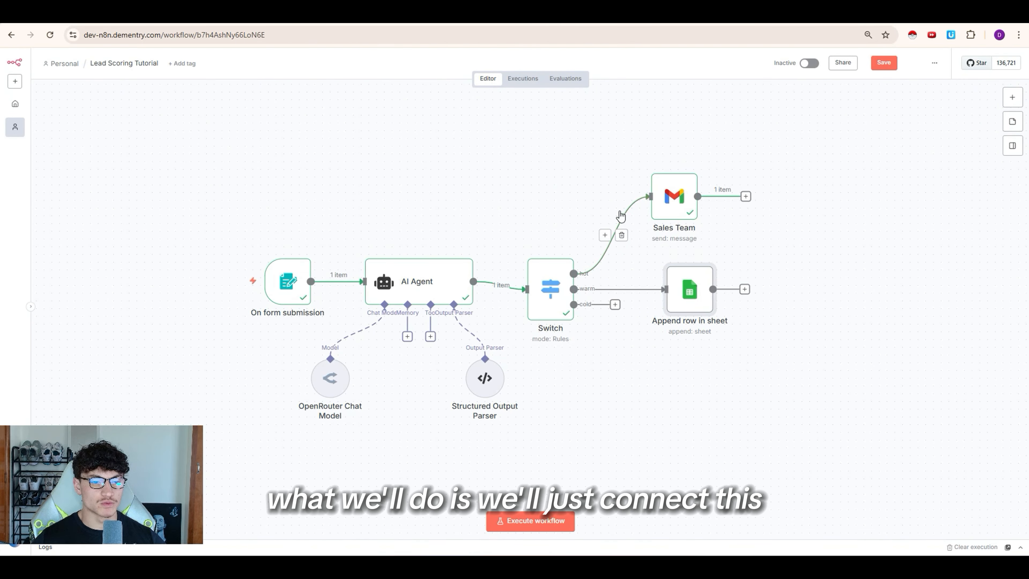
pyautogui.click(622, 236)
pyautogui.moveTo(659, 287); pyautogui.dragTo(667, 289)
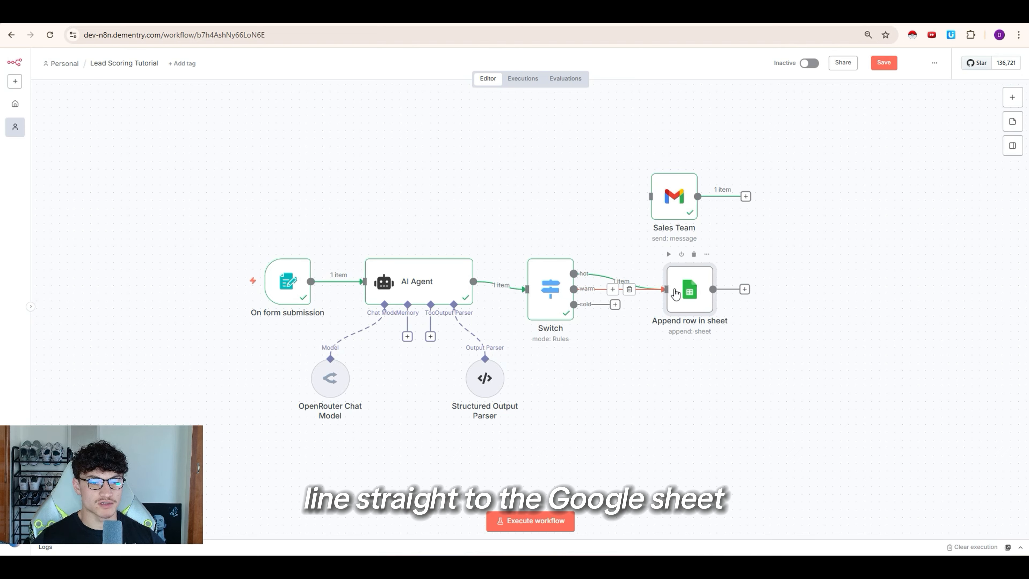
pyautogui.doubleClick(676, 292)
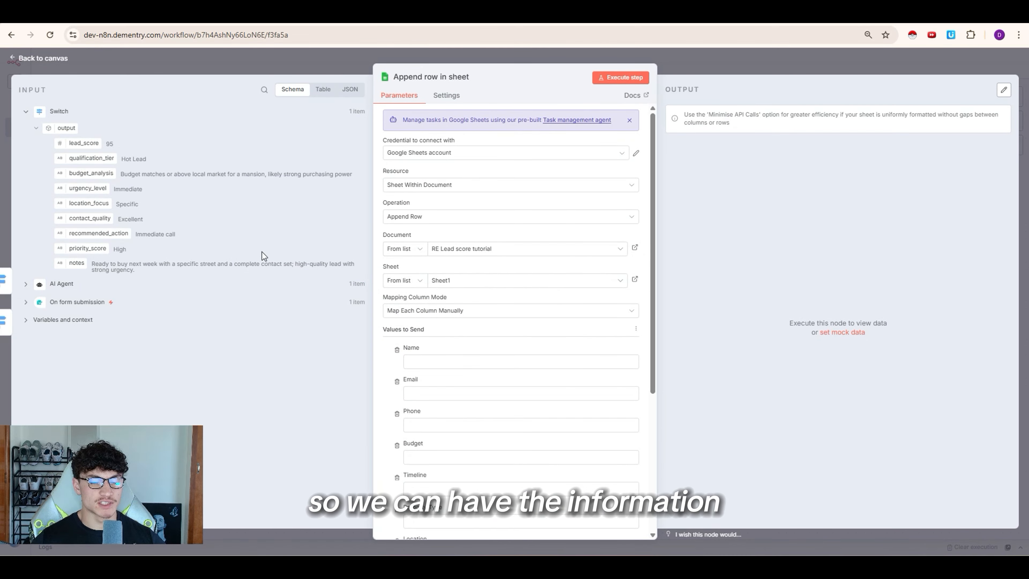
# Step: Map the form's Name, Email, Phone, Budget, Timeline, Property Type and Location into the sheet columns
pyautogui.scroll(-3, 490, 253)
pyautogui.click(25, 301)
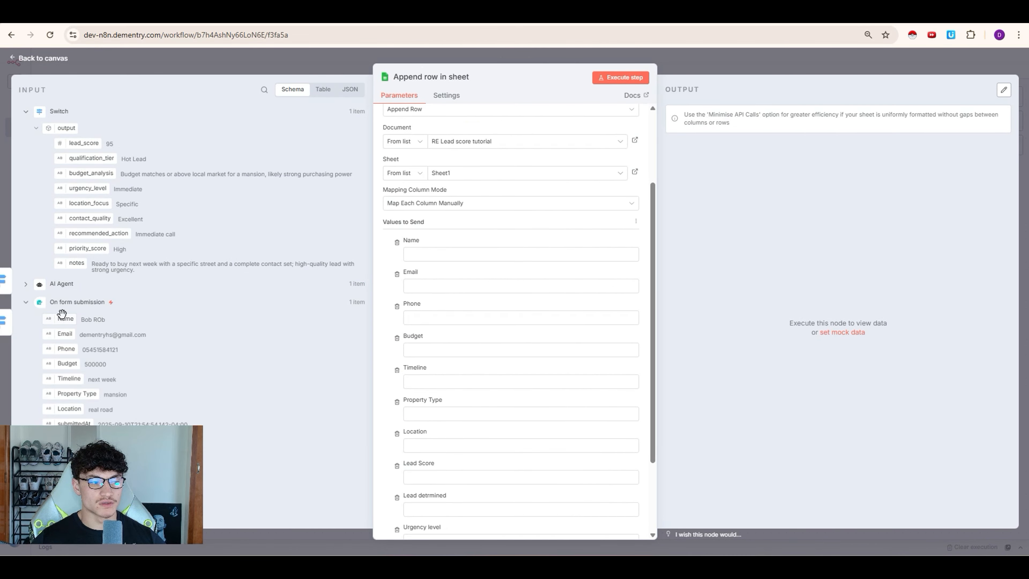
pyautogui.moveTo(62, 313); pyautogui.dragTo(429, 254)
pyautogui.moveTo(65, 333); pyautogui.dragTo(518, 297)
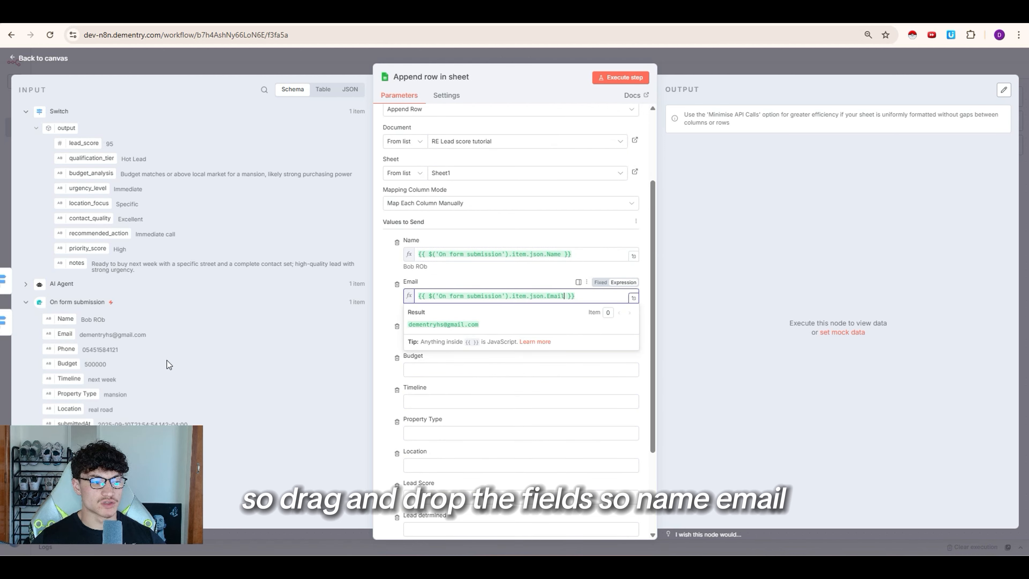
pyautogui.click(392, 350)
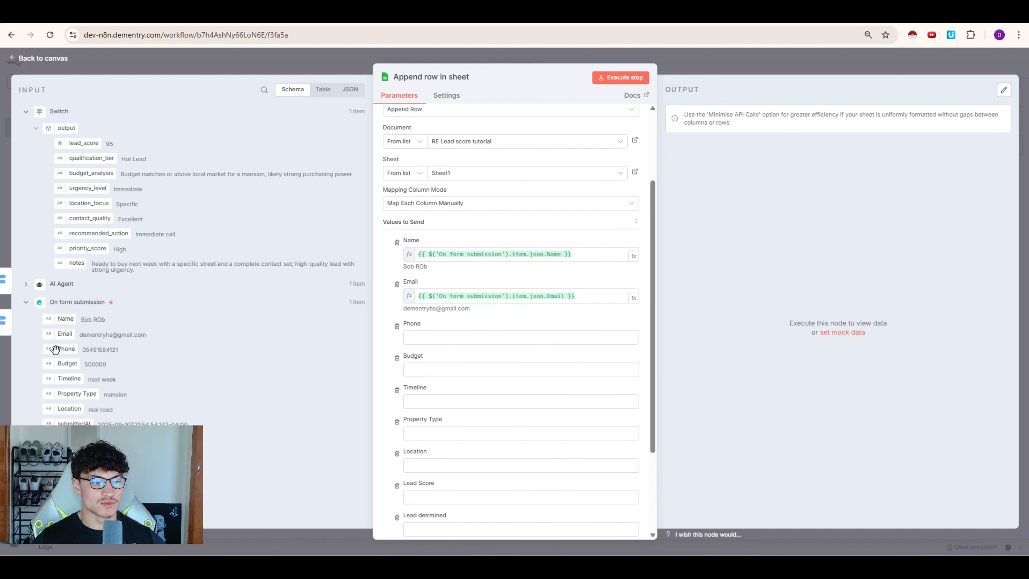
pyautogui.moveTo(55, 350); pyautogui.dragTo(506, 338)
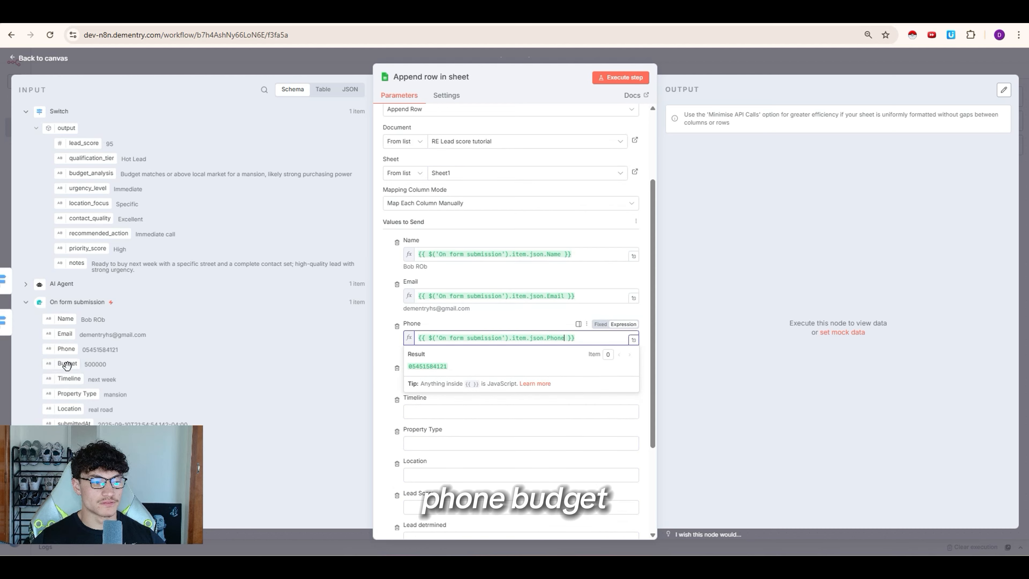
pyautogui.moveTo(67, 365); pyautogui.dragTo(507, 380)
pyautogui.moveTo(57, 394); pyautogui.dragTo(438, 422)
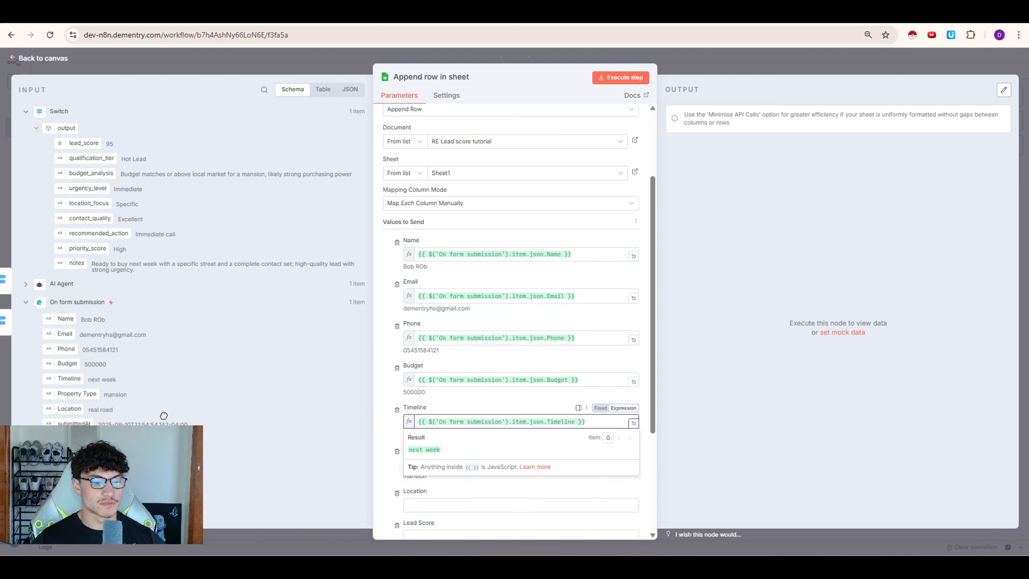
pyautogui.moveTo(70, 409); pyautogui.dragTo(466, 505)
pyautogui.scroll(-4, 512, 417)
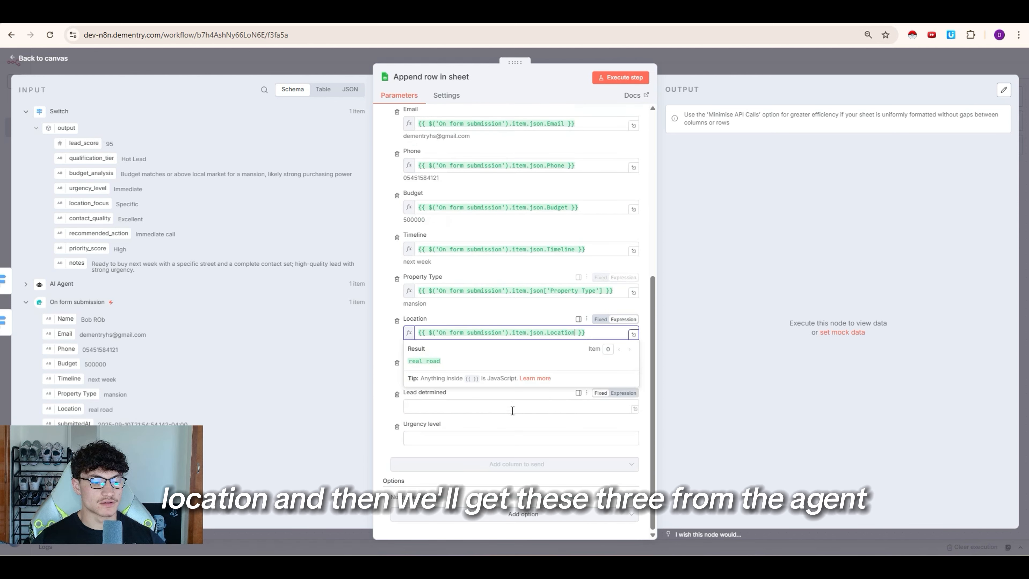
pyautogui.click(387, 374)
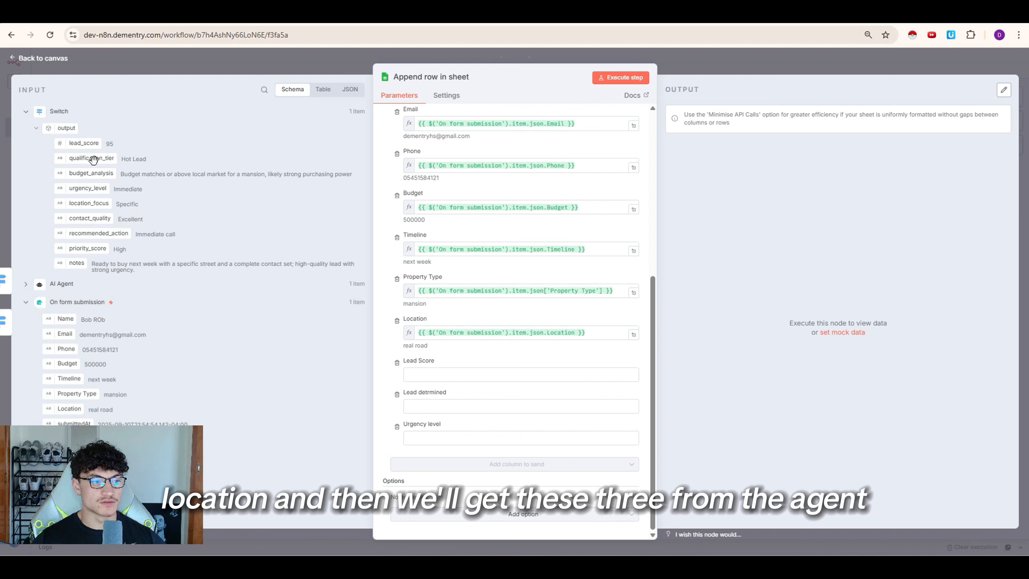
# Step: Map the agent's lead_score into Lead Score and urgency_level into Urgency level
pyautogui.moveTo(81, 142); pyautogui.dragTo(436, 422)
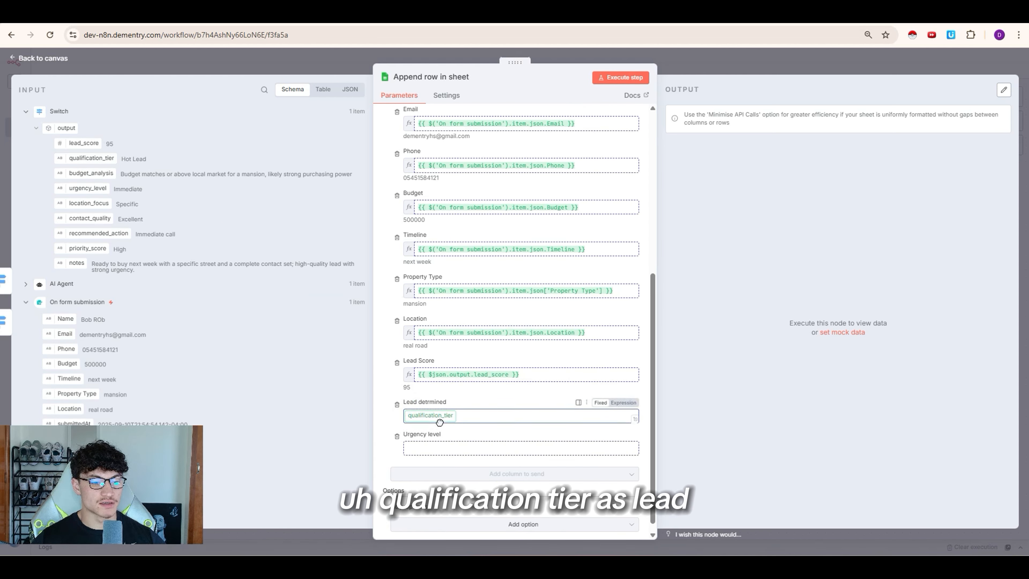
pyautogui.click(390, 381)
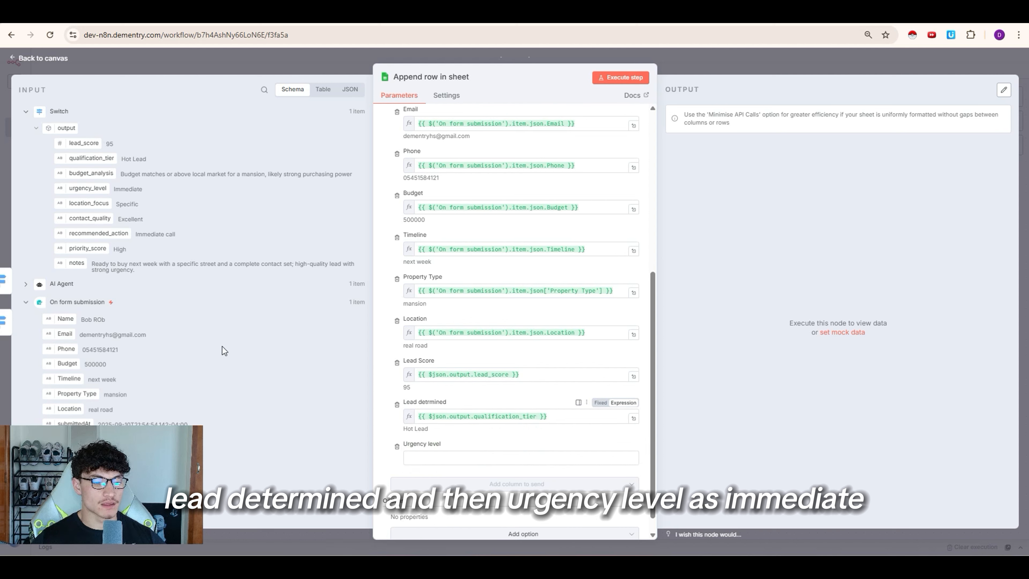
pyautogui.moveTo(143, 205); pyautogui.dragTo(429, 458)
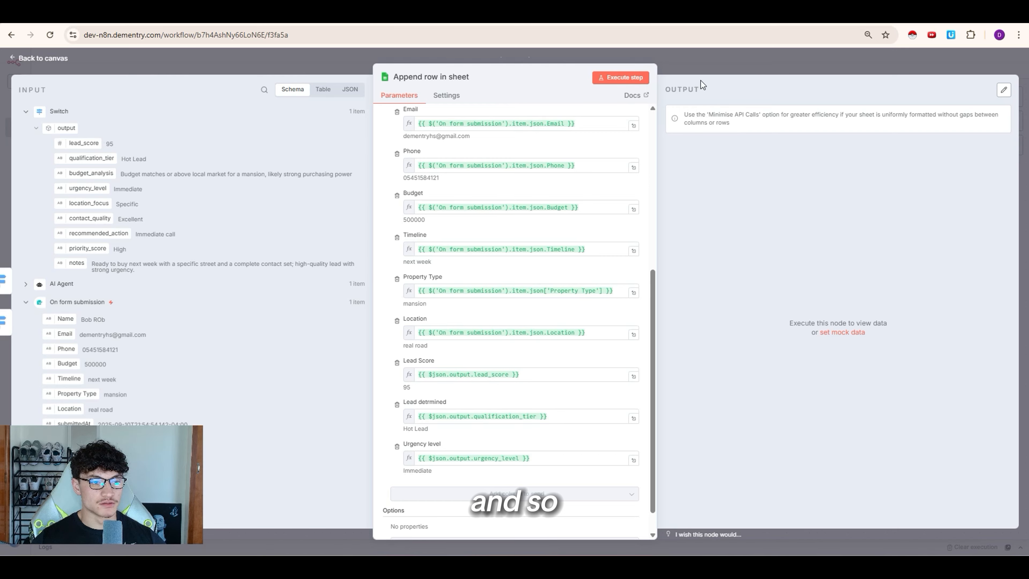
# Step: Connect the Switch hot output to Append row in sheet and run that step
pyautogui.click(702, 68)
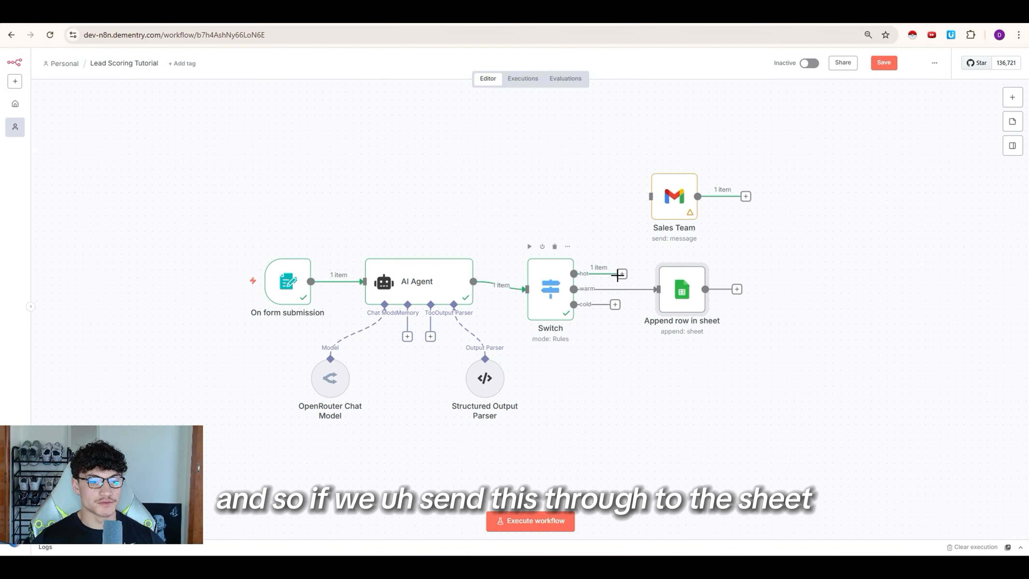
pyautogui.moveTo(616, 274); pyautogui.dragTo(658, 290)
pyautogui.click(660, 255)
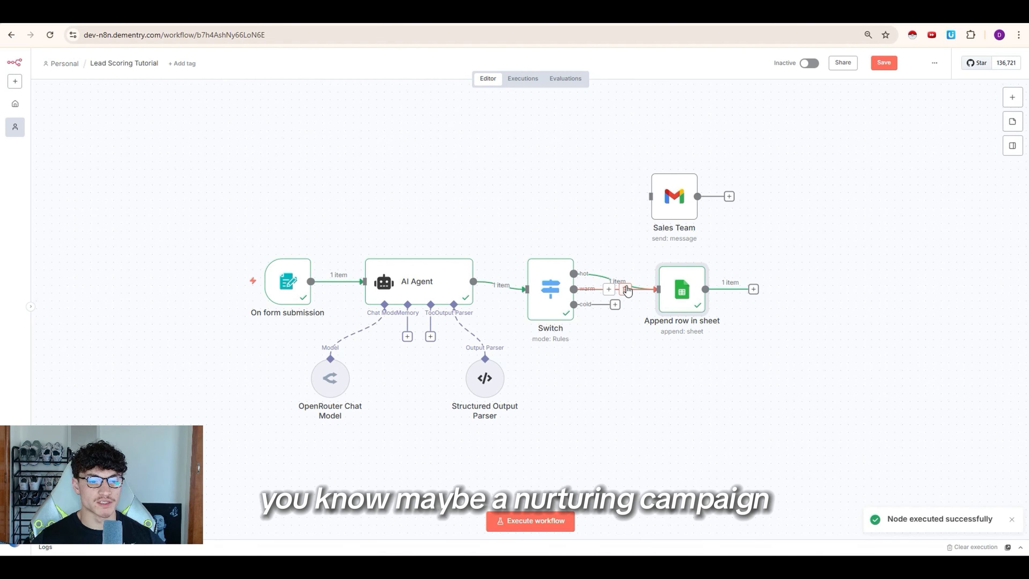
# Step: Check the lead in row A2:J2, then wire hot to Sales Team e-mail and cold to Append row
pyautogui.moveTo(574, 274); pyautogui.dragTo(651, 197)
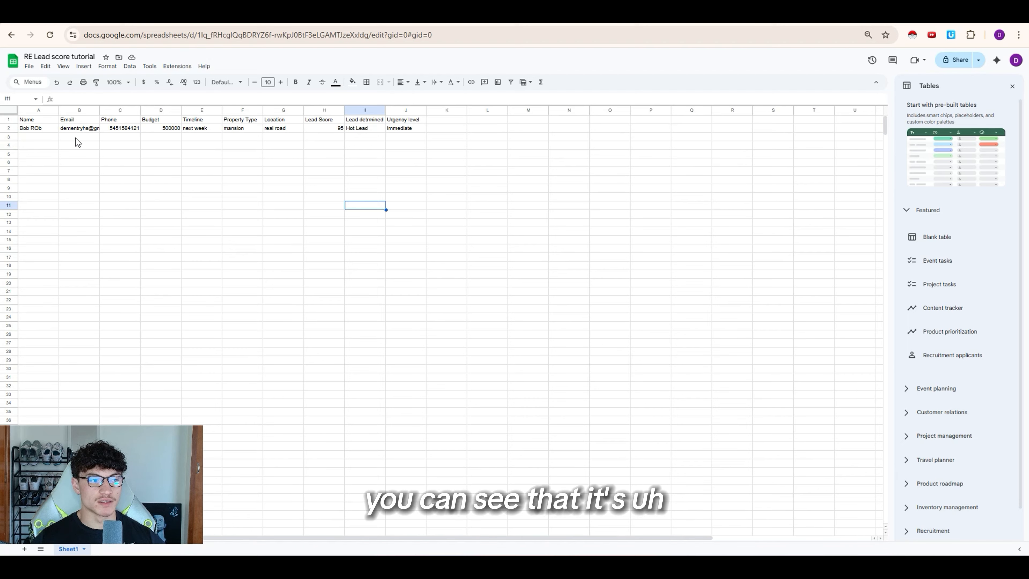
pyautogui.moveTo(35, 132); pyautogui.dragTo(409, 138)
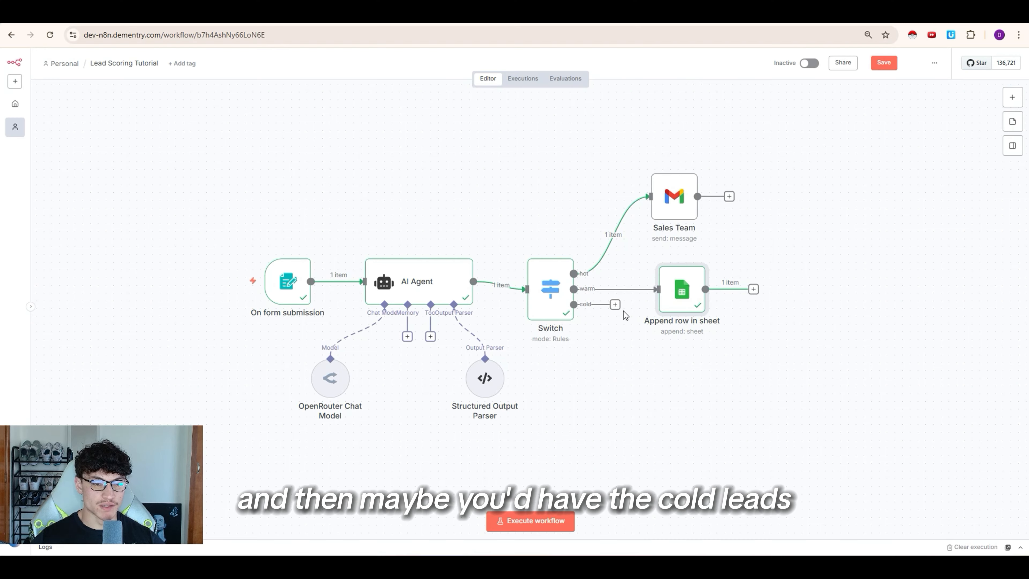
pyautogui.moveTo(574, 304); pyautogui.dragTo(658, 289)
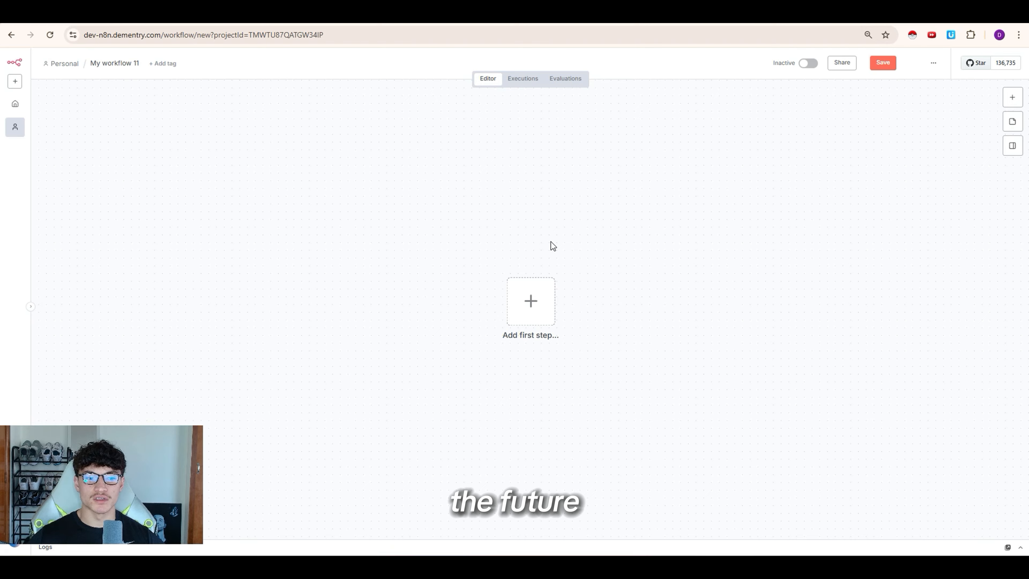
# Step: Add a Google Sheets 'On row added' trigger as the new workflow's first step
pyautogui.click(549, 317)
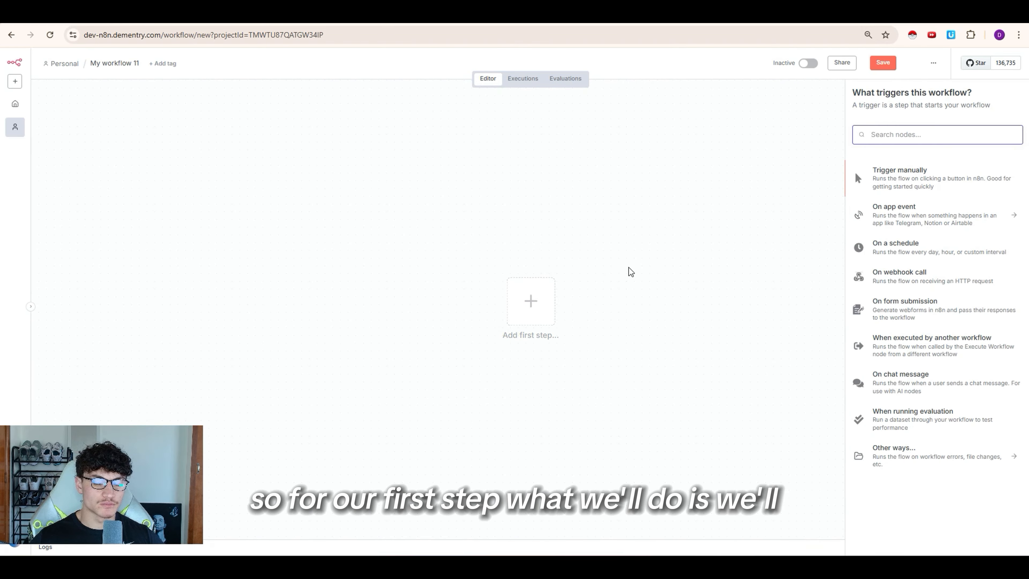
pyautogui.write('shee')
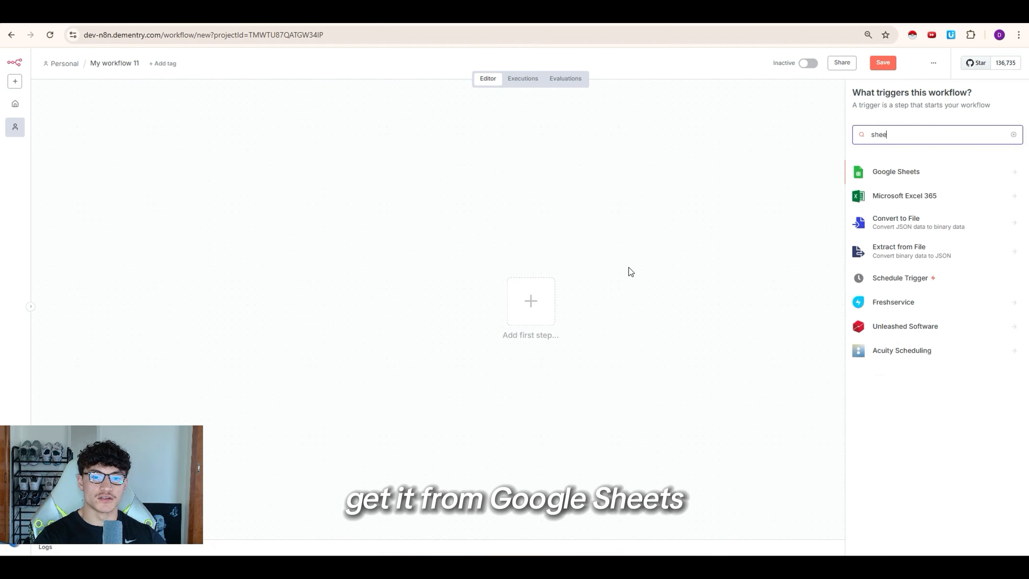
pyautogui.press('Return')
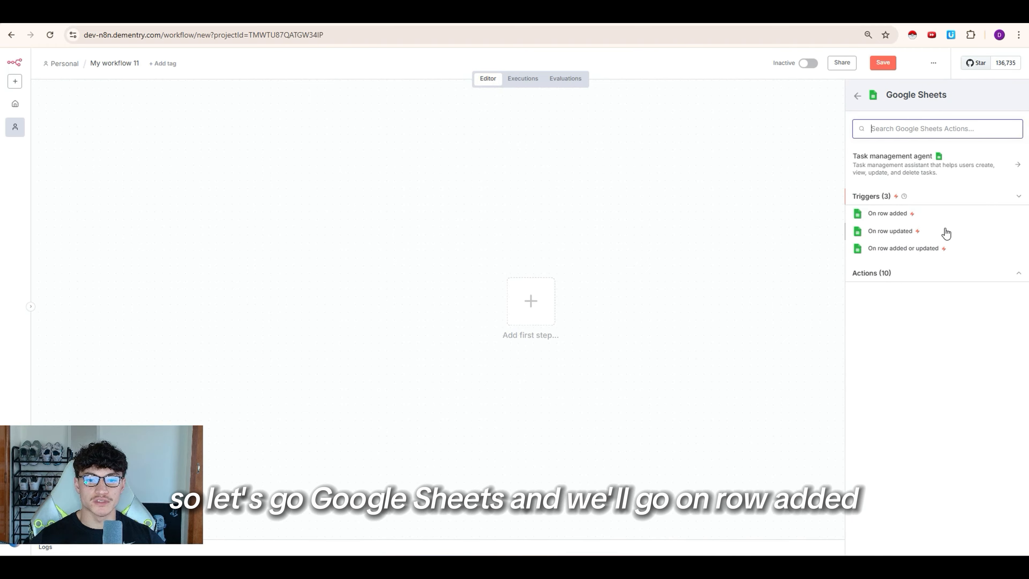
pyautogui.click(941, 219)
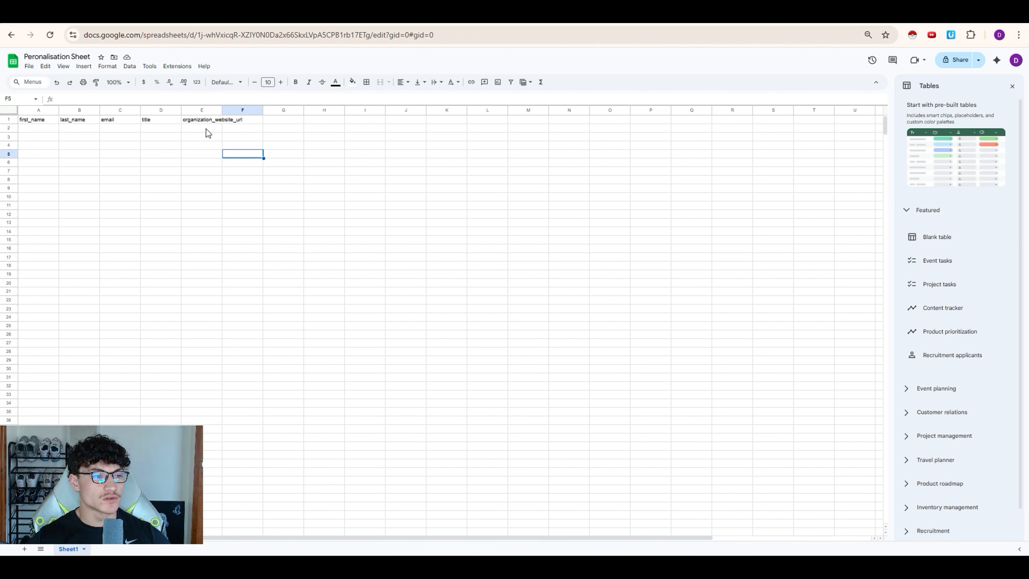
# Step: Enter a test contact's first name, last name, e-mail and the title Owner in A2:D2
pyautogui.click(52, 130)
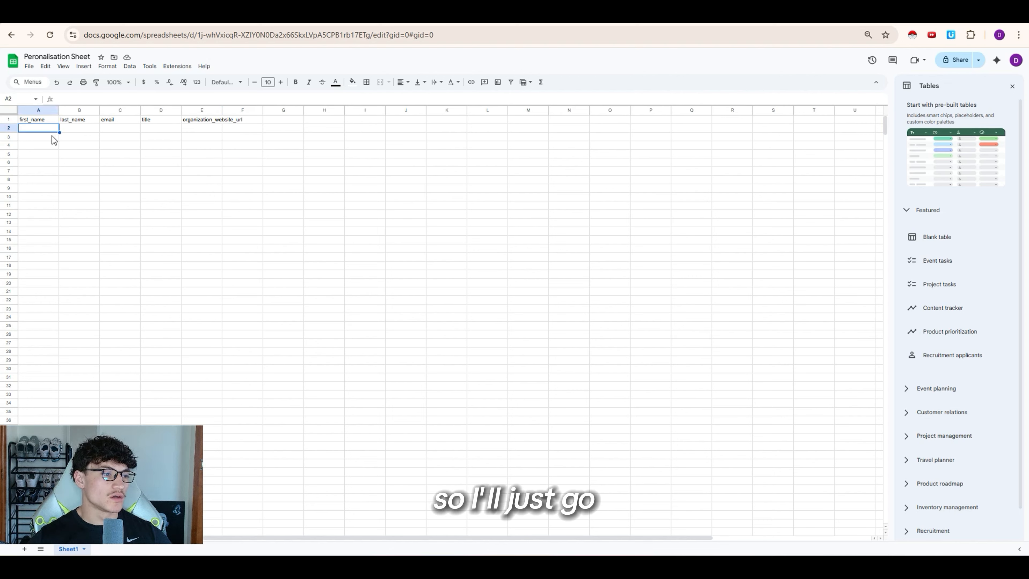
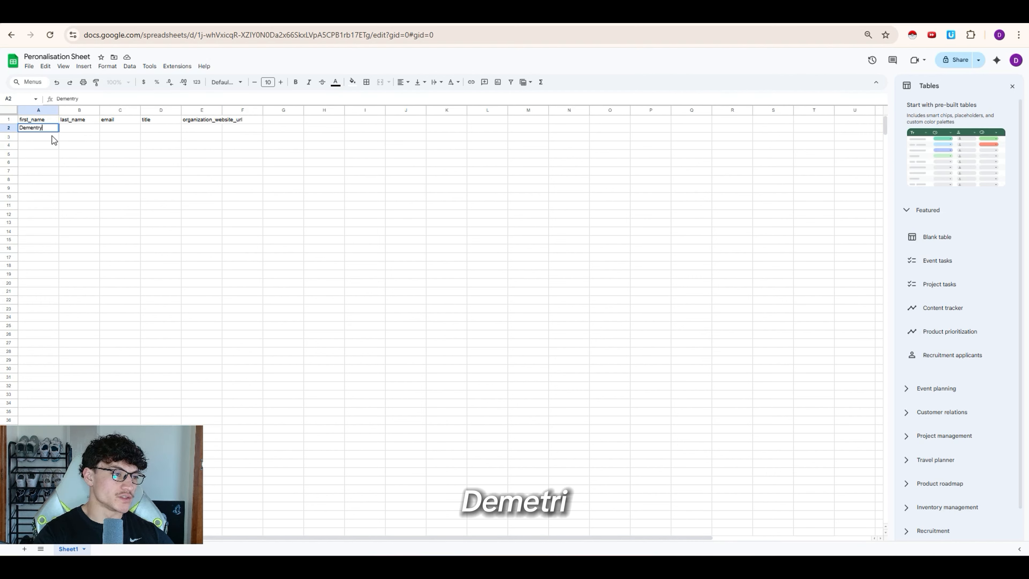
pyautogui.press('Tab')
pyautogui.press('Tab')
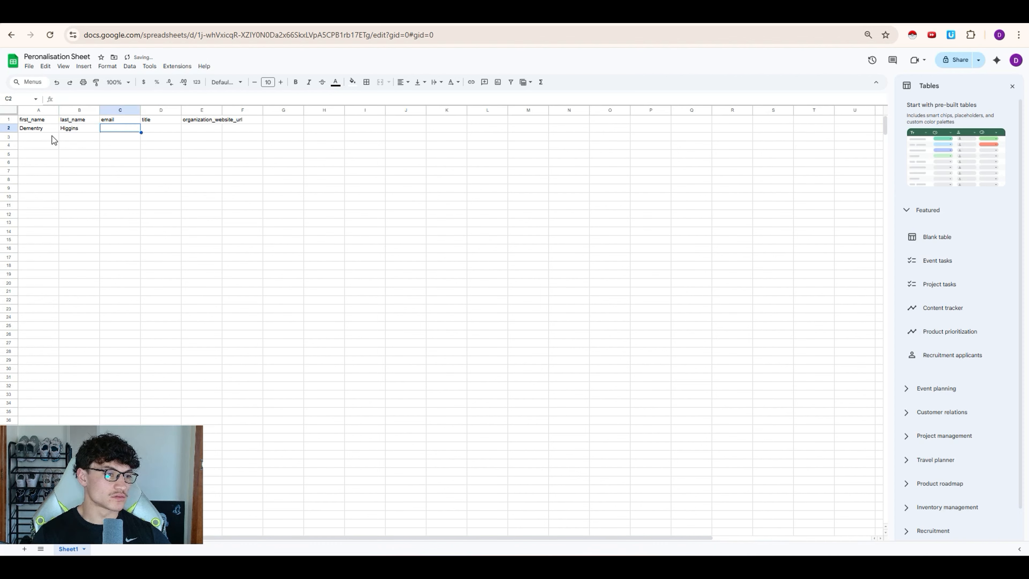
pyautogui.press('Tab')
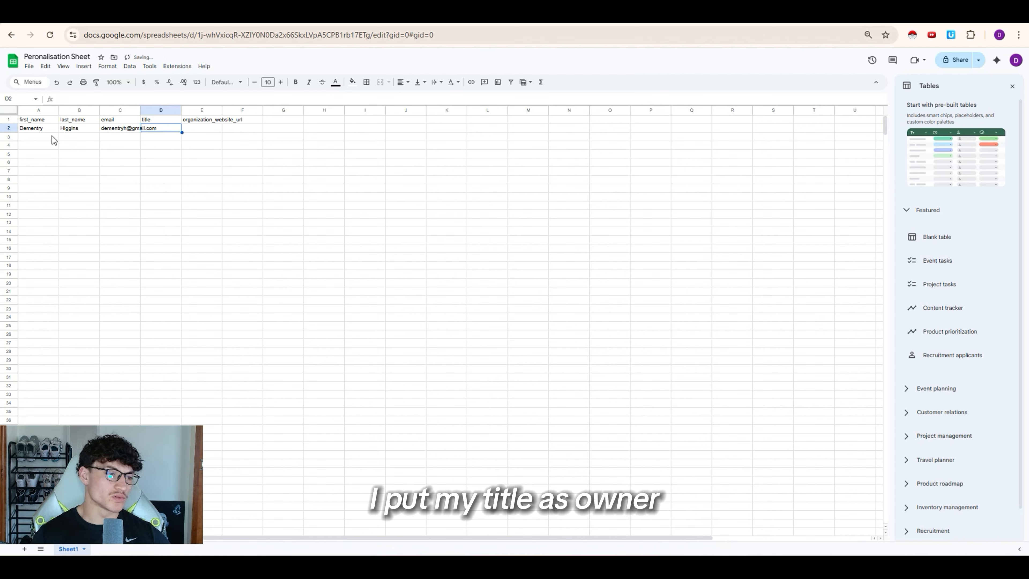
pyautogui.write('Owner')
pyautogui.press('Tab')
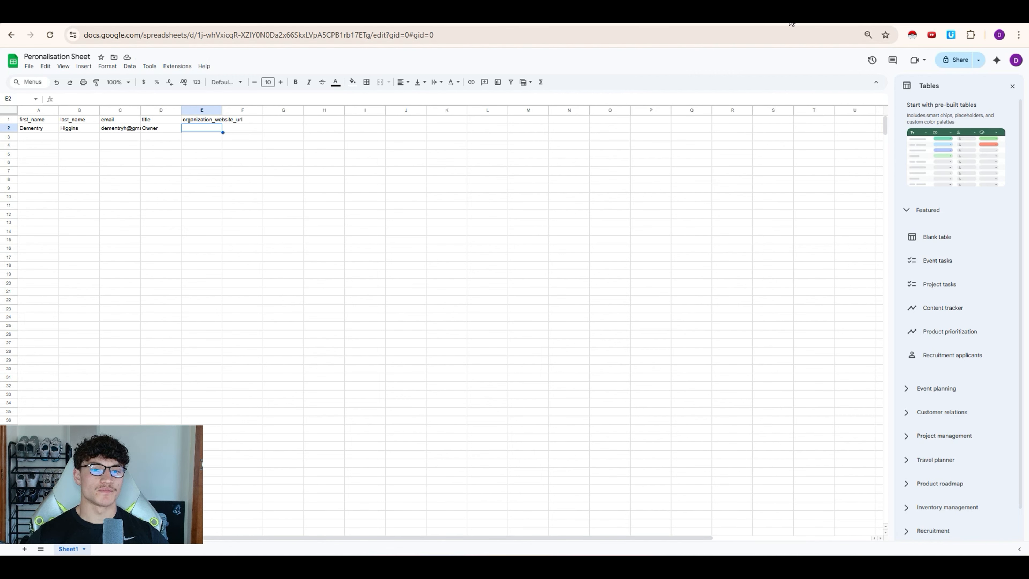
# Step: Open a new browser tab to look up the gym's website
pyautogui.hotkey('ctrl', 't')
pyautogui.click(696, 36)
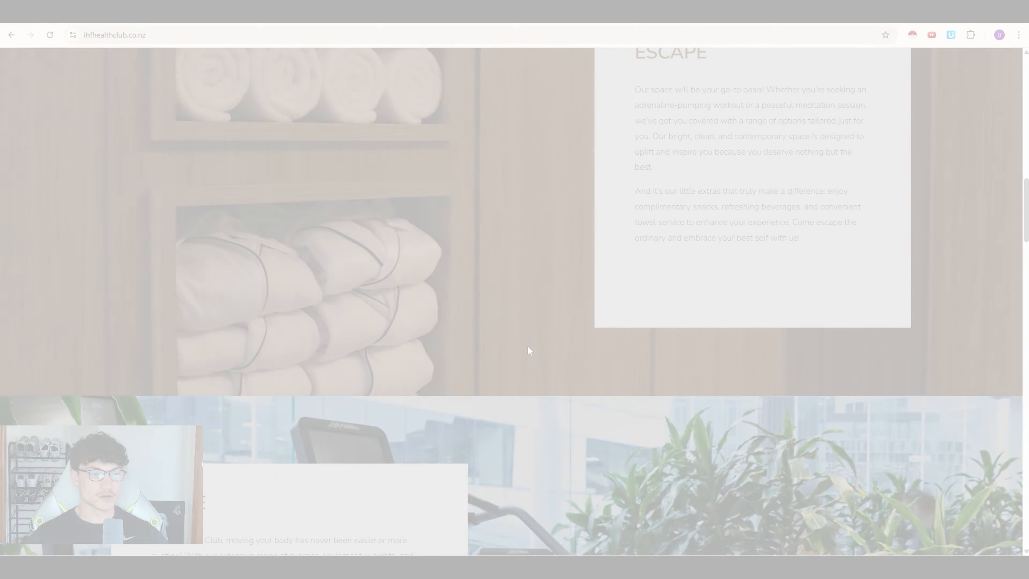
pyautogui.scroll(15, 595, 324)
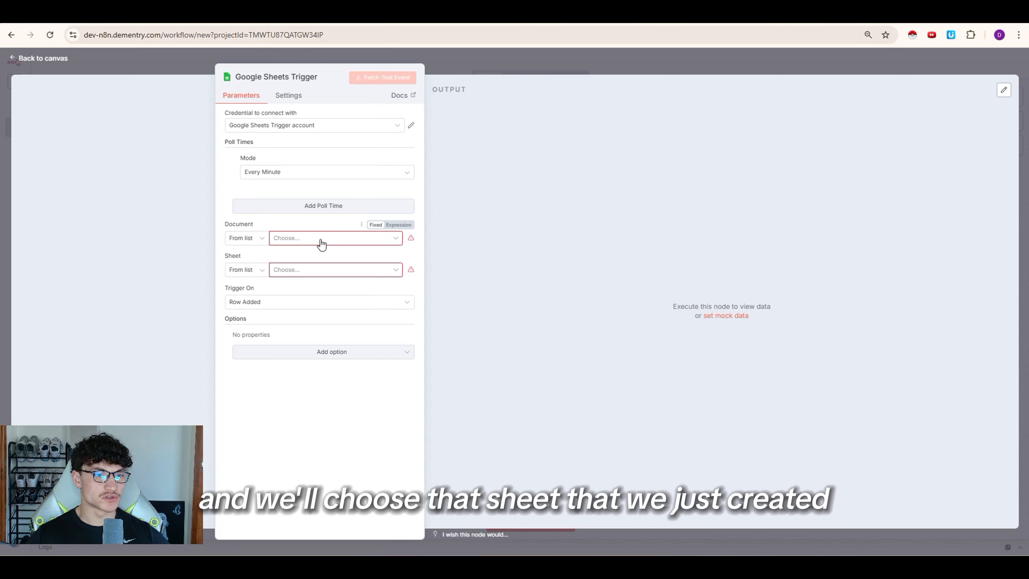
# Step: Set the trigger to watch Sheet1 of the Personalisation Sheet document
pyautogui.click(322, 244)
pyautogui.click(257, 279)
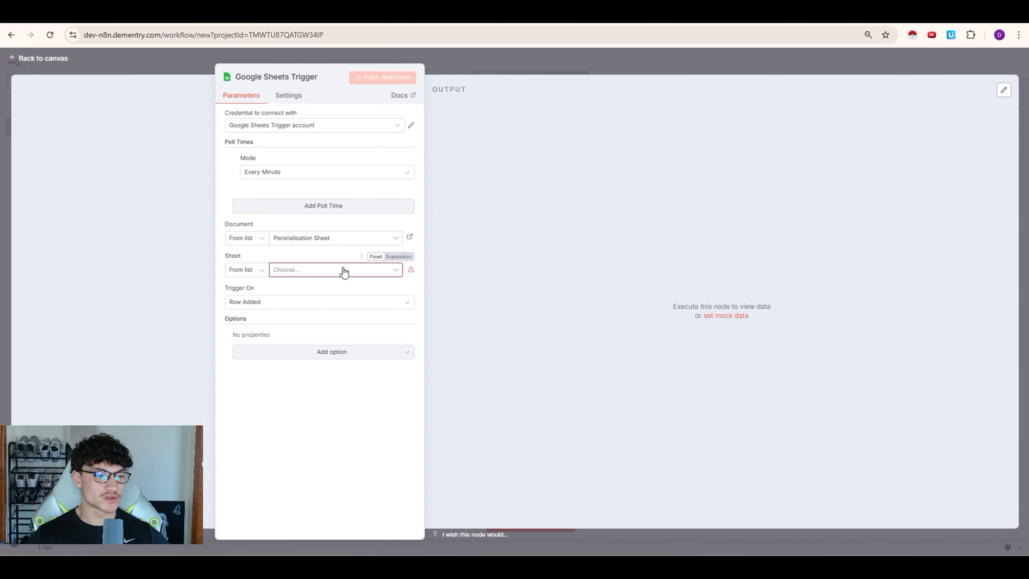
pyautogui.click(344, 270)
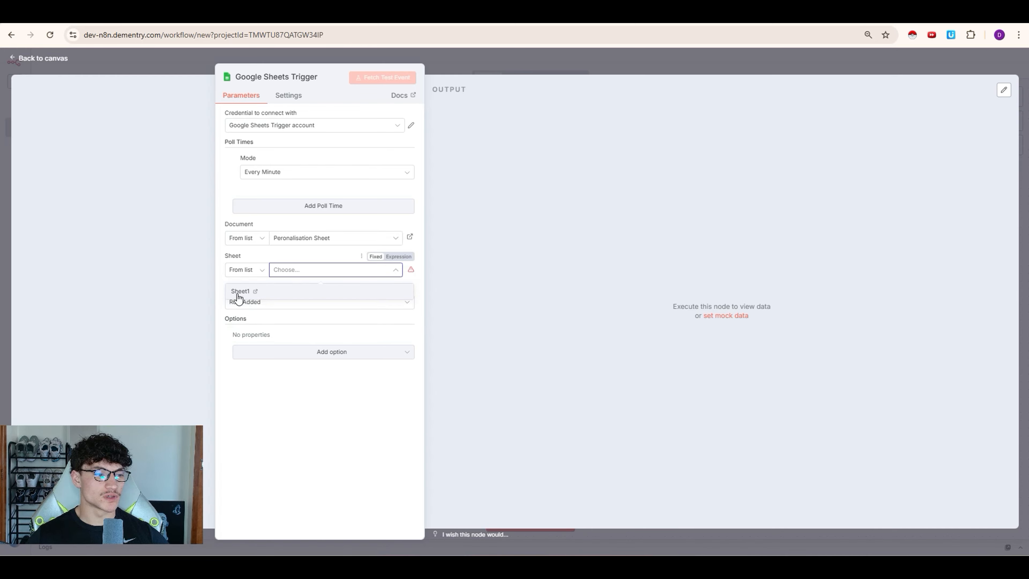
pyautogui.click(237, 294)
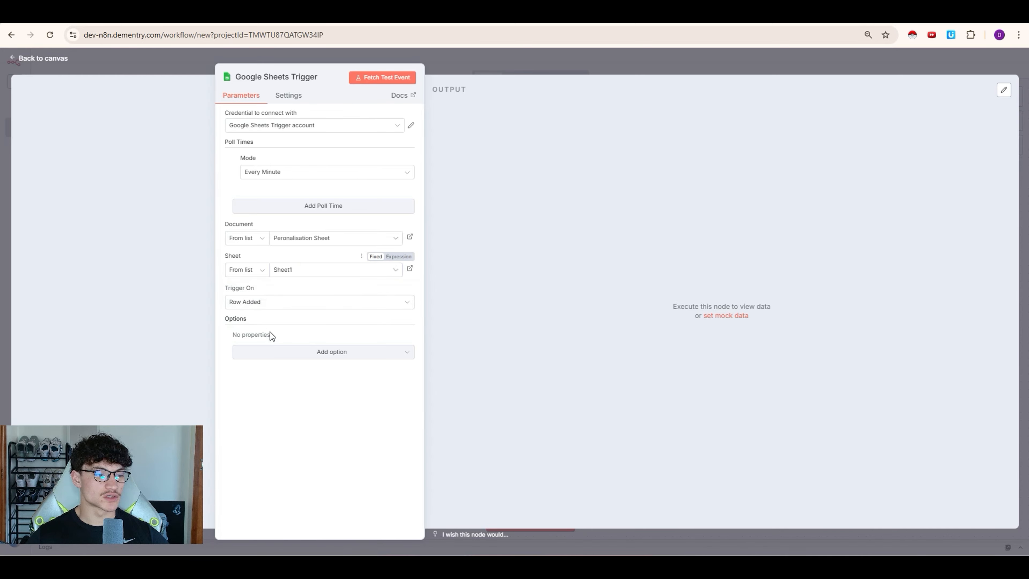
# Step: Fetch a test row from the sheet and pin the returned contact data to the trigger
pyautogui.click(388, 82)
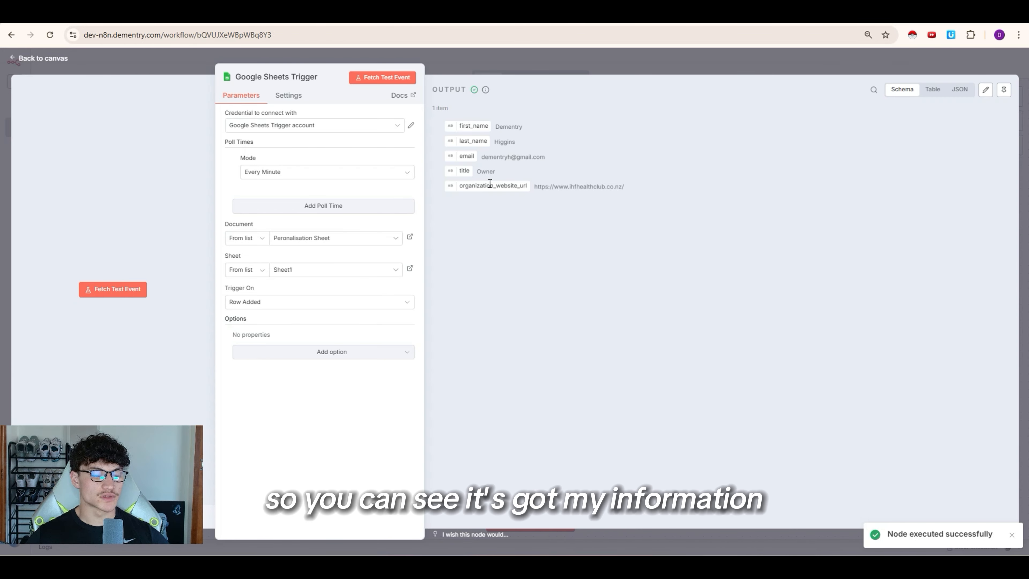
pyautogui.moveTo(497, 127); pyautogui.dragTo(589, 193)
pyautogui.click(643, 192)
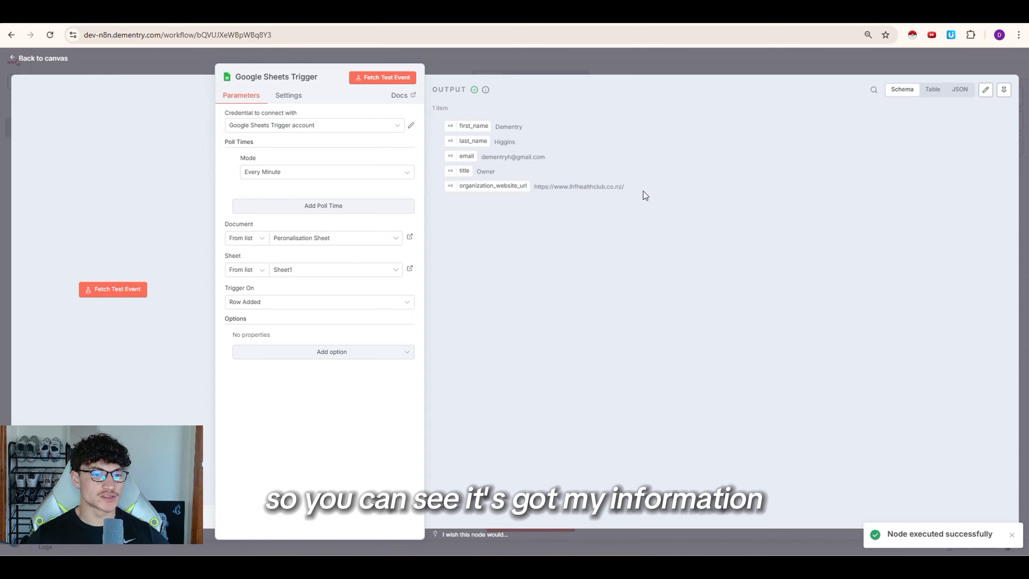
pyautogui.click(531, 64)
pyautogui.press('p')
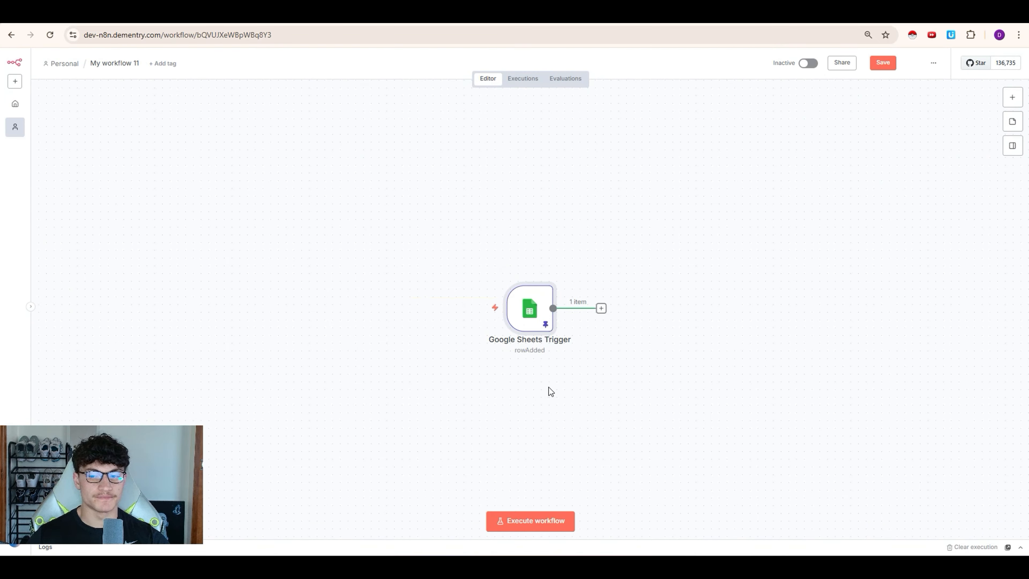
pyautogui.hscroll(5, 549, 389)
# Step: Add a Firecrawl 'Scrape a url and get its content' step after the Google Sheets trigger
pyautogui.click(413, 308)
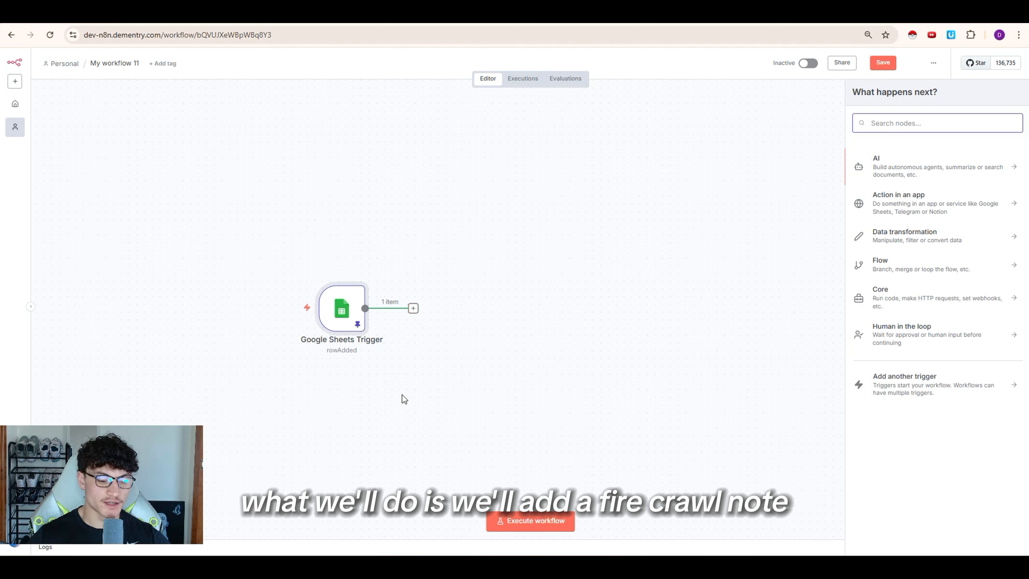
pyautogui.write('firecrawl')
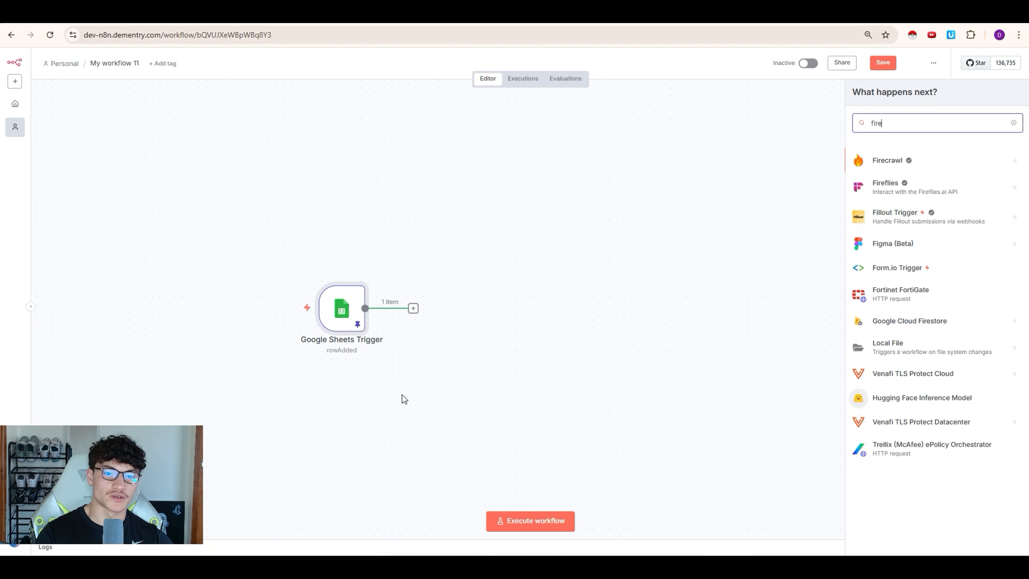
pyautogui.press('Return')
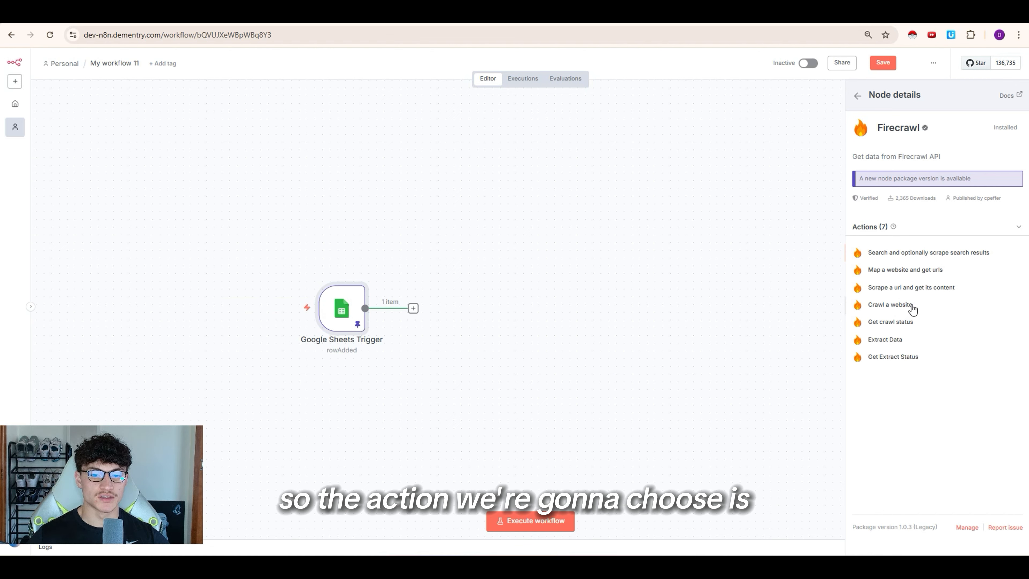
pyautogui.click(912, 288)
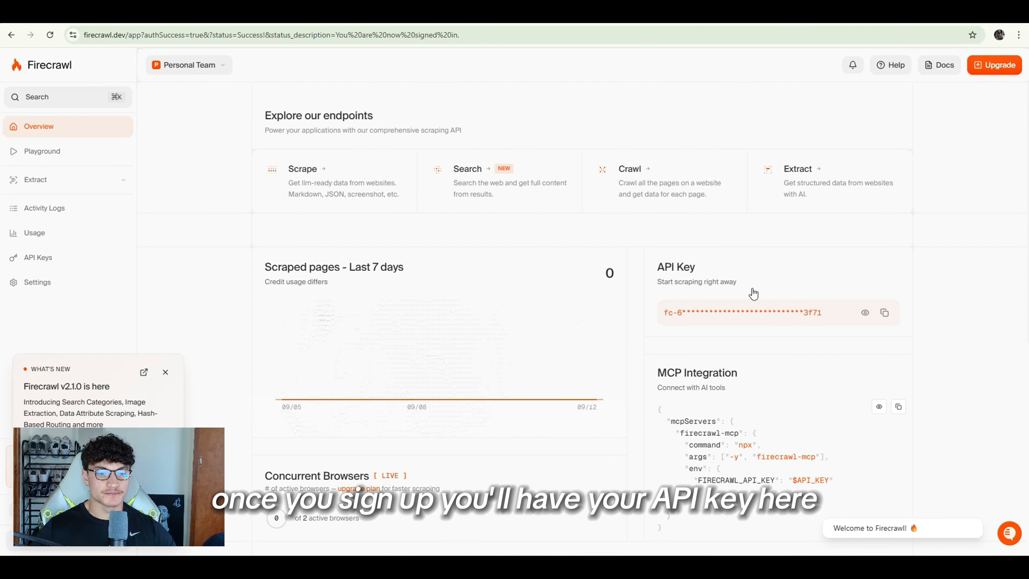
# Step: Create and save a new Firecrawl credential using the account's API key
pyautogui.click(886, 316)
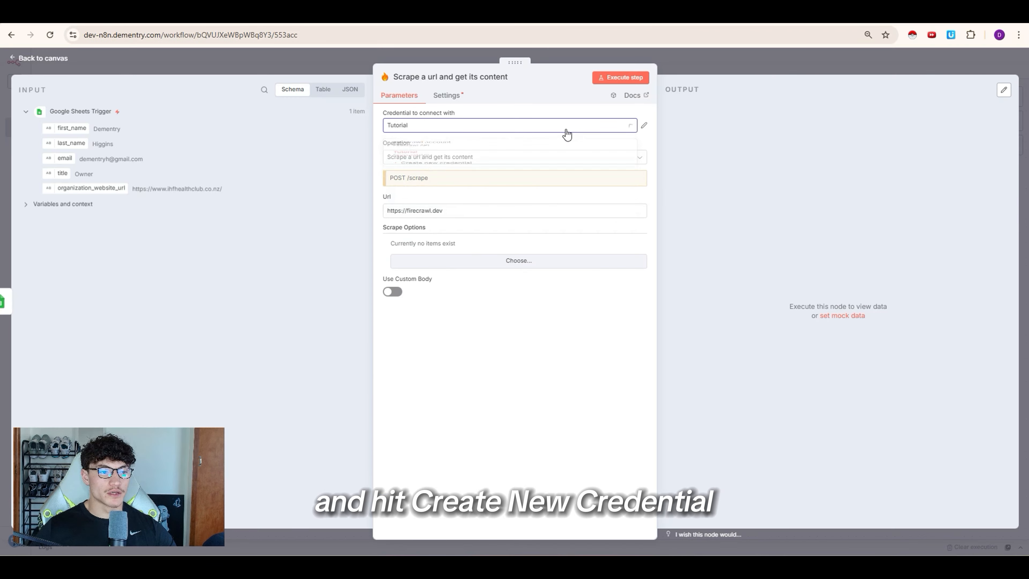
pyautogui.click(565, 132)
pyautogui.click(466, 206)
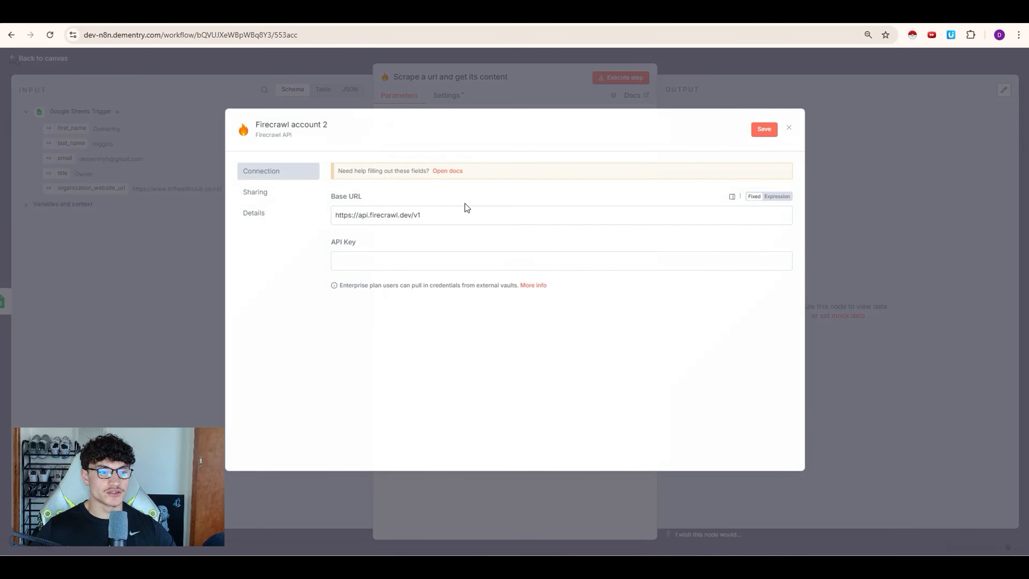
pyautogui.click(387, 263)
pyautogui.hotkey('ctrl', 'v')
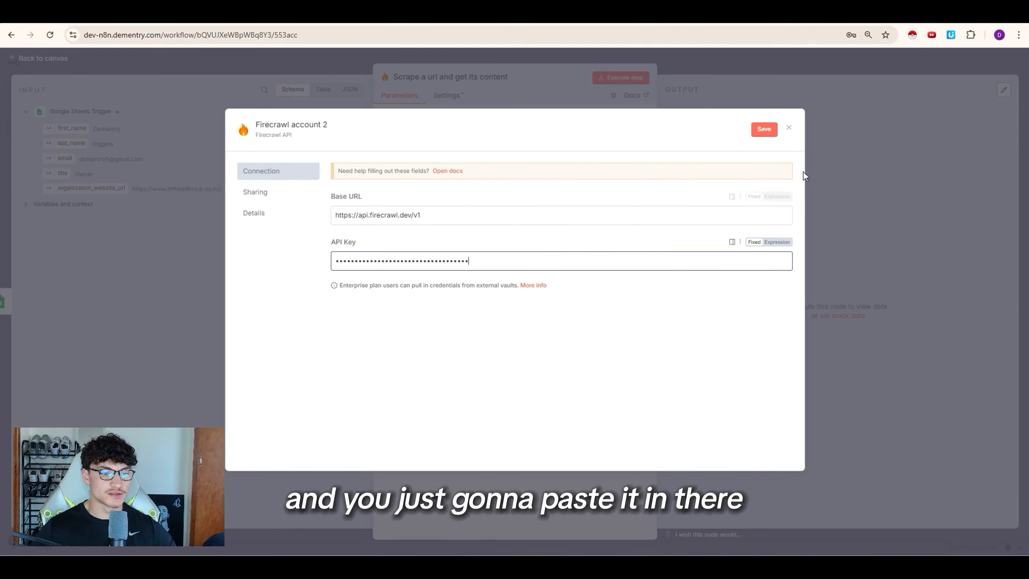
pyautogui.click(764, 129)
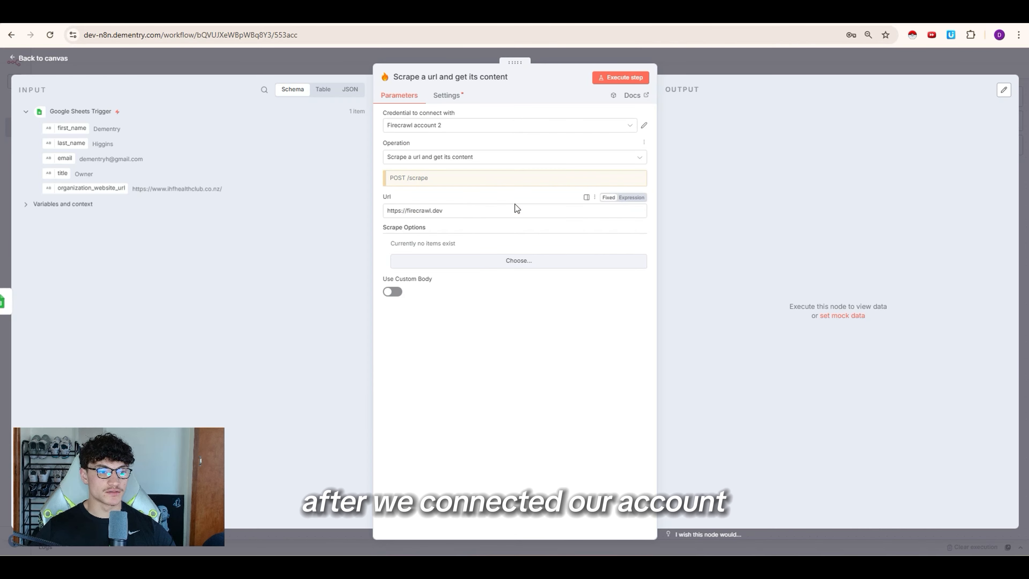
# Step: Map organization_website_url into the Url field, run the scrape and review the site content
pyautogui.moveTo(467, 209); pyautogui.dragTo(374, 210)
pyautogui.press('BackSpace')
pyautogui.moveTo(92, 187); pyautogui.dragTo(453, 212)
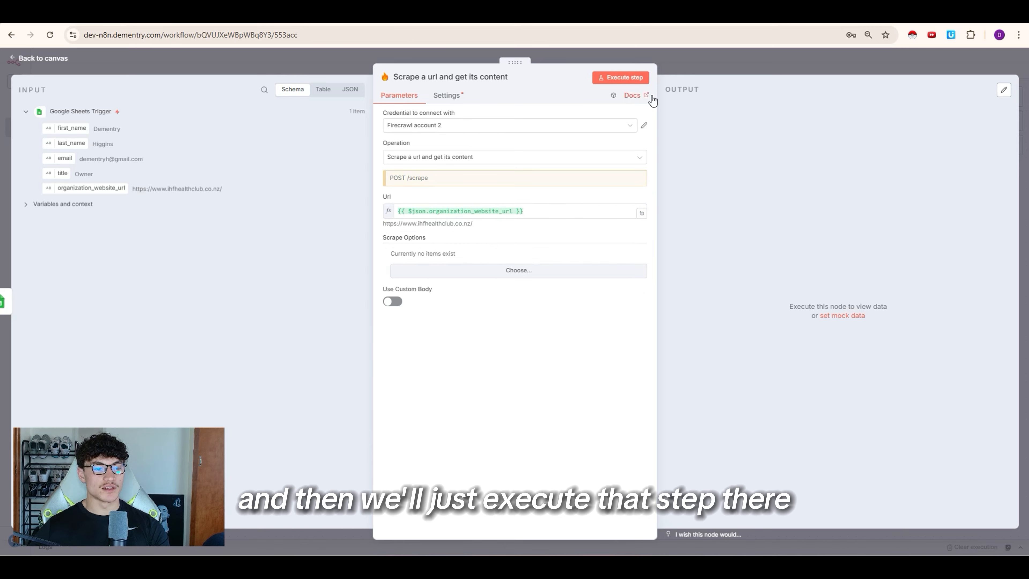
pyautogui.click(620, 77)
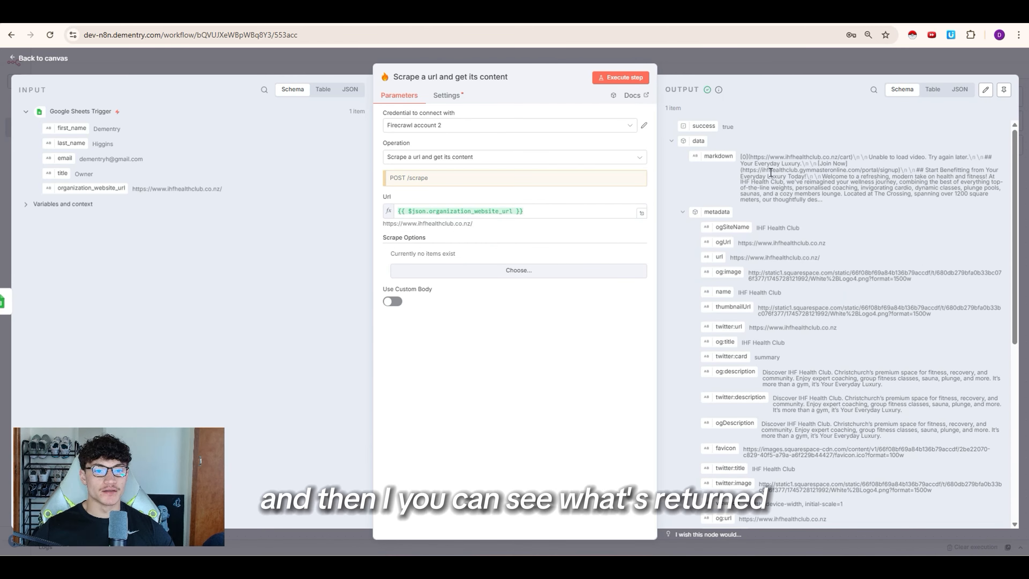
pyautogui.scroll(-7, 782, 250)
pyautogui.scroll(7, 782, 250)
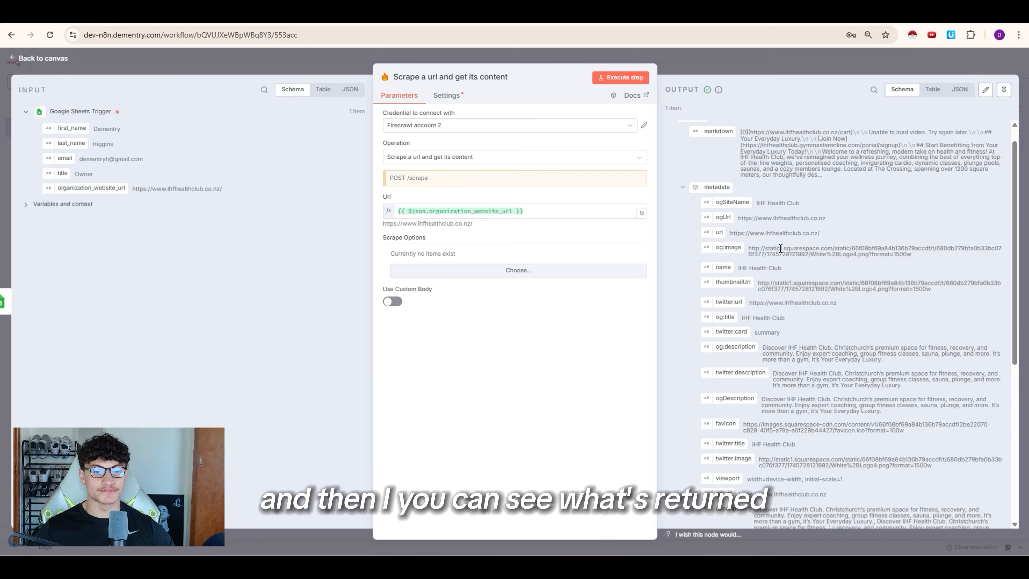
pyautogui.press('Escape')
pyautogui.hscroll(3, 571, 334)
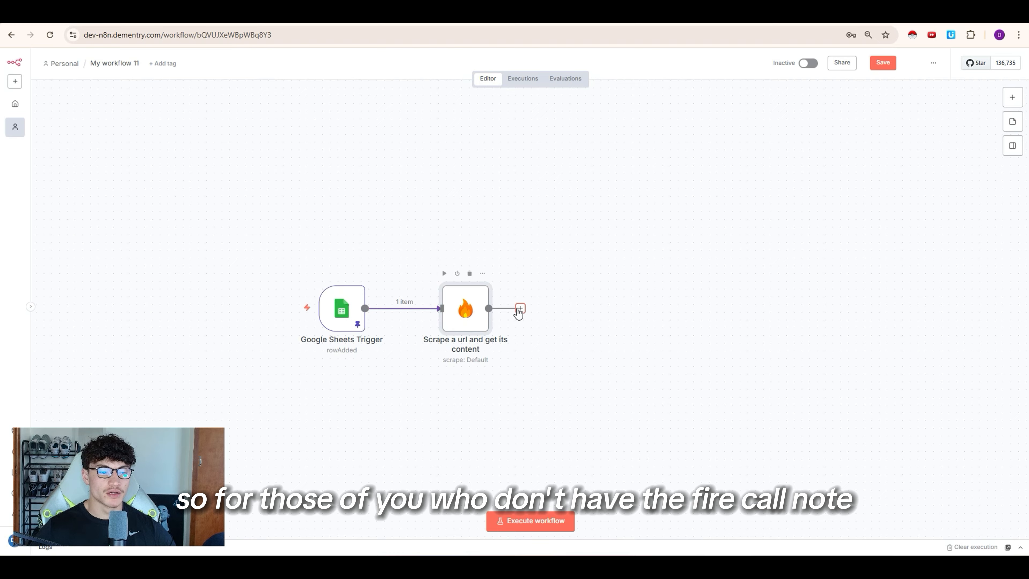
# Step: Add an HTTP Request node after the Firecrawl scrape step
pyautogui.click(519, 310)
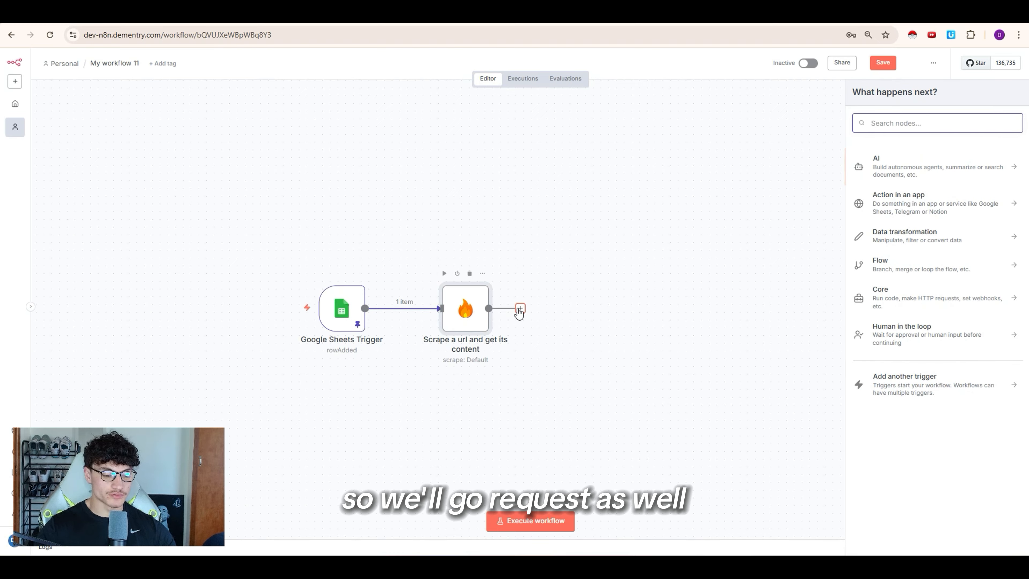
pyautogui.write('requ')
pyautogui.press('Return')
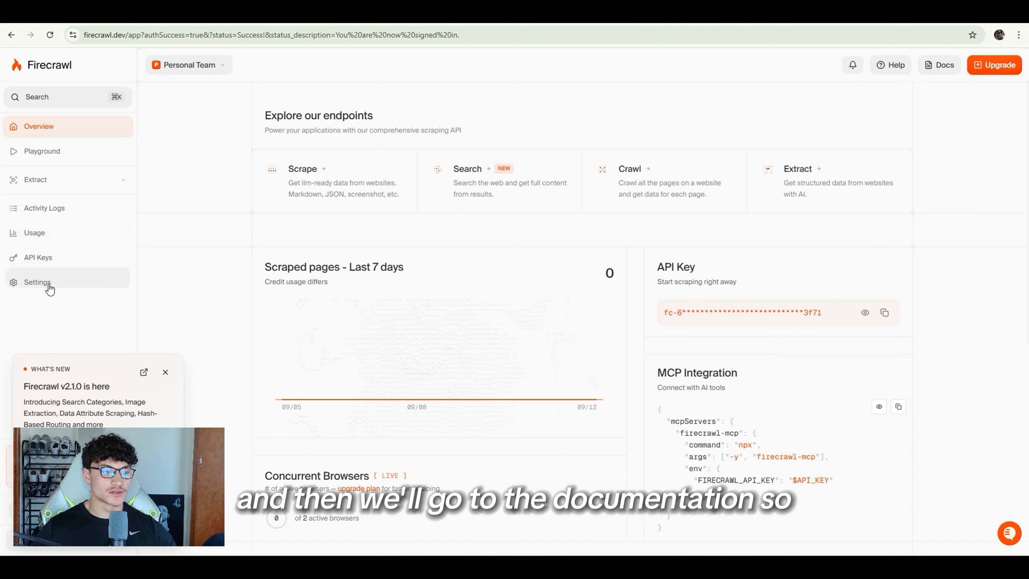
# Step: Copy the cURL usage example for the scrape endpoint from Firecrawl's documentation
pyautogui.click(61, 180)
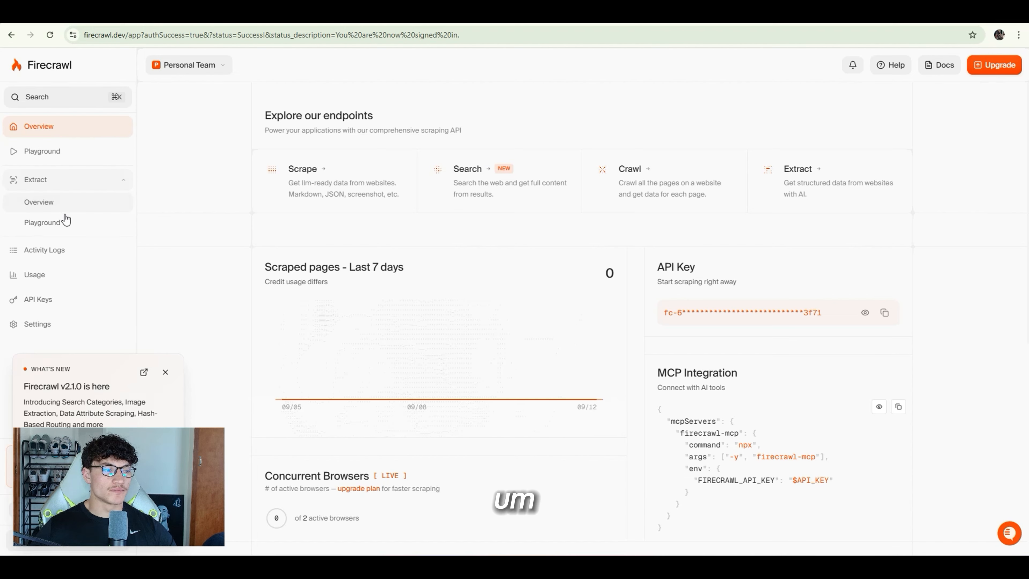
pyautogui.click(117, 203)
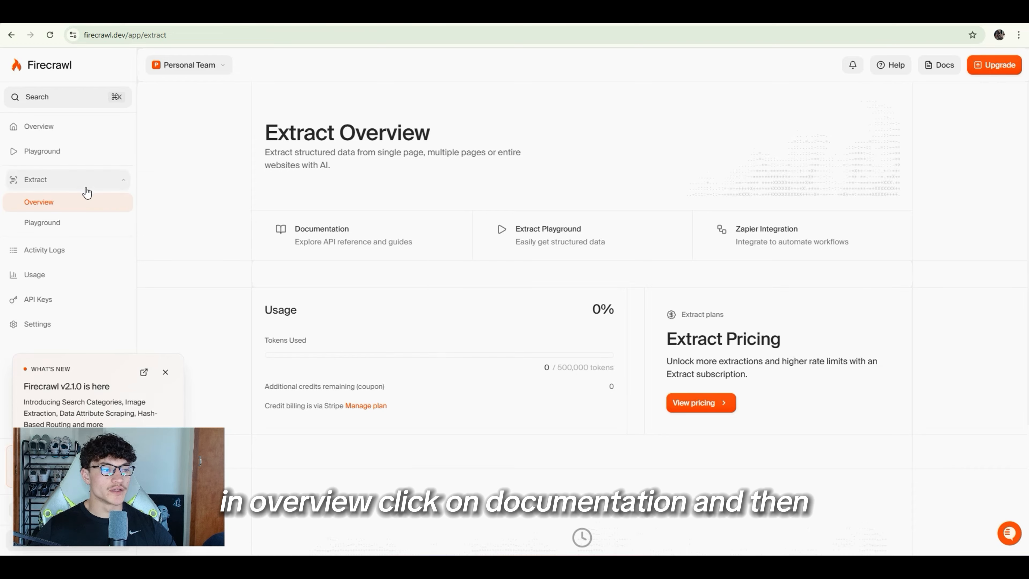
pyautogui.click(377, 243)
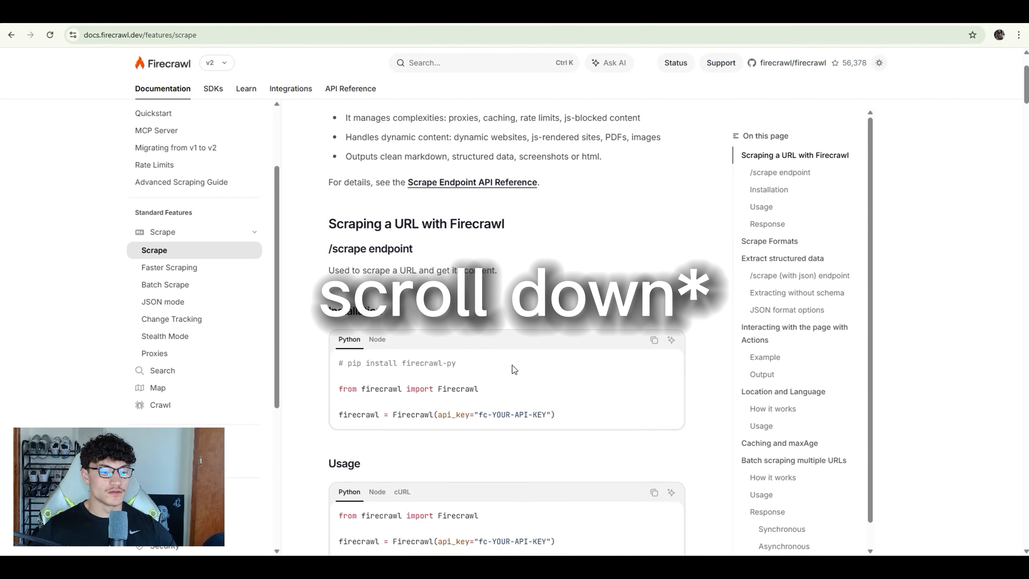
pyautogui.scroll(-4, 466, 357)
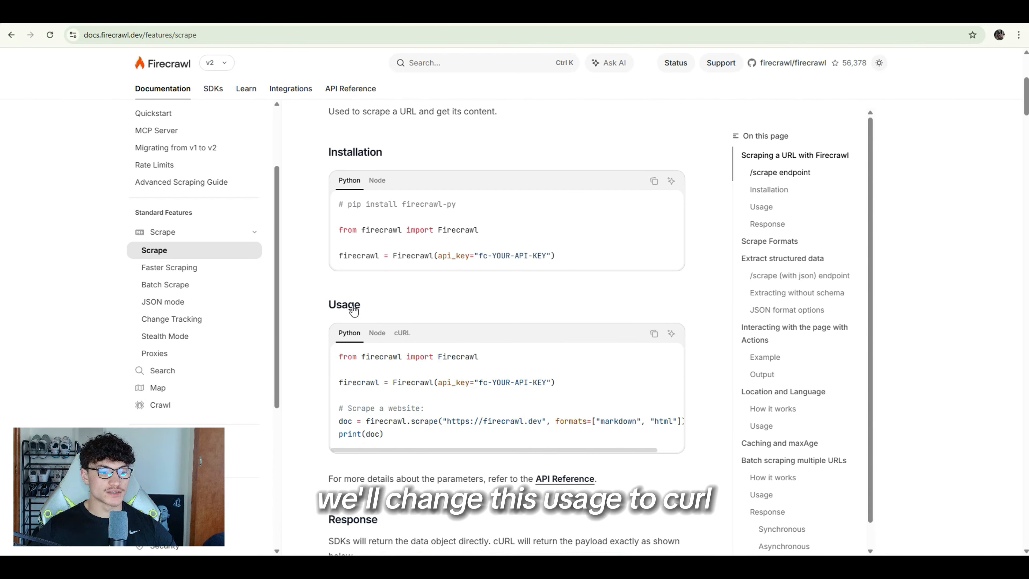
pyautogui.click(402, 333)
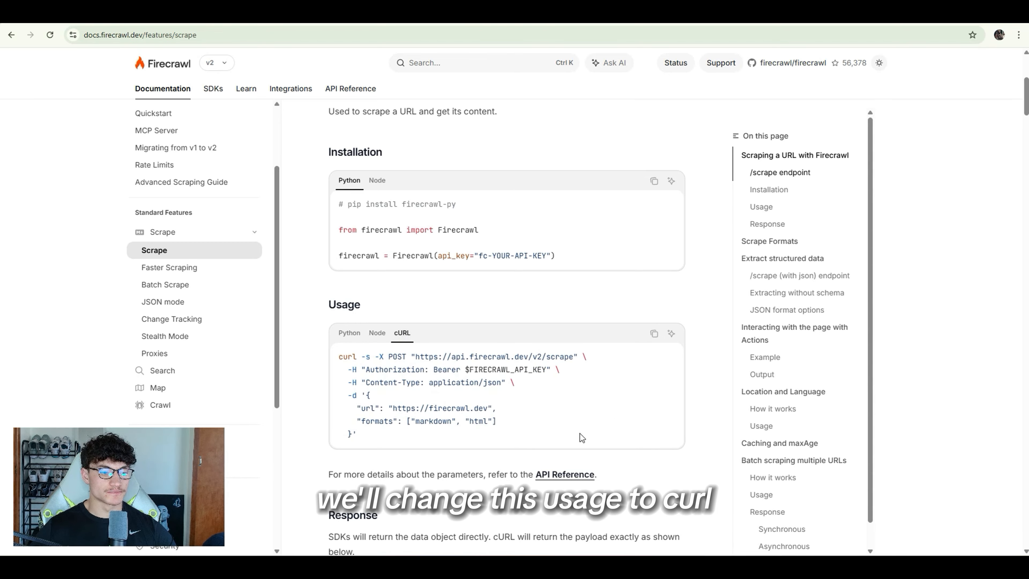
pyautogui.click(651, 335)
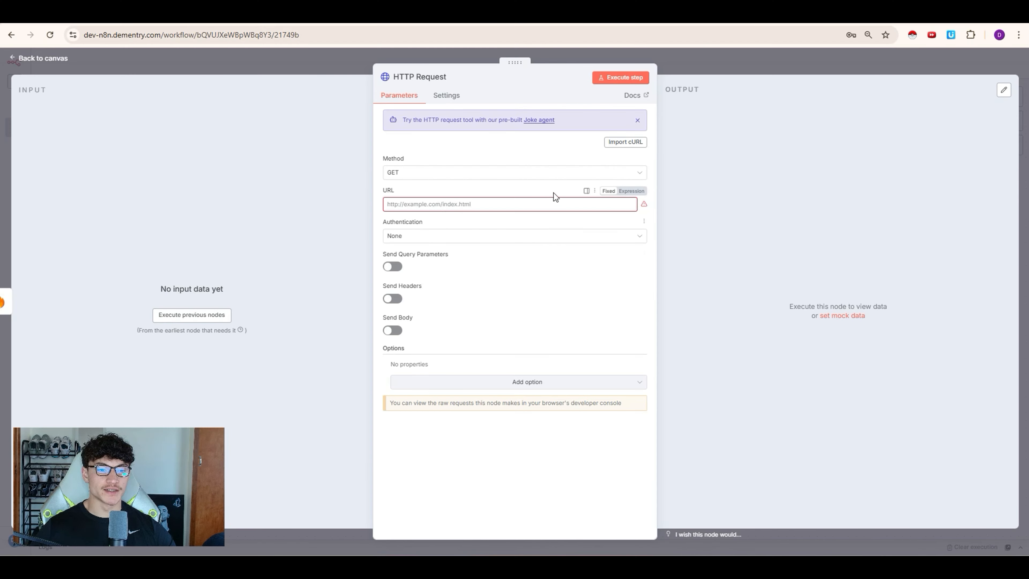
# Step: Import the copied cURL command and put the real Firecrawl API key after Bearer
pyautogui.click(632, 143)
pyautogui.hotkey('ctrl', 'v')
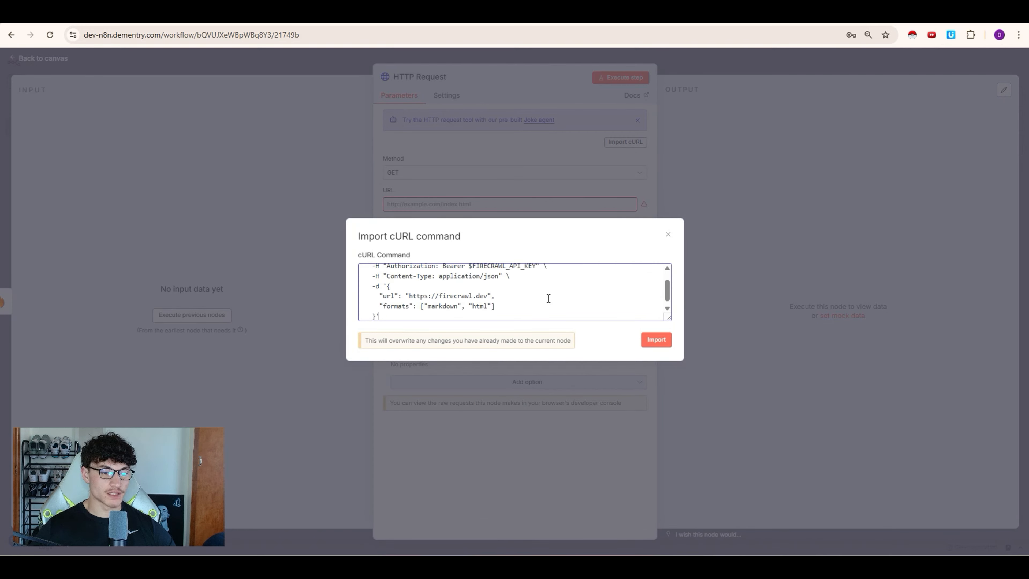
pyautogui.click(656, 341)
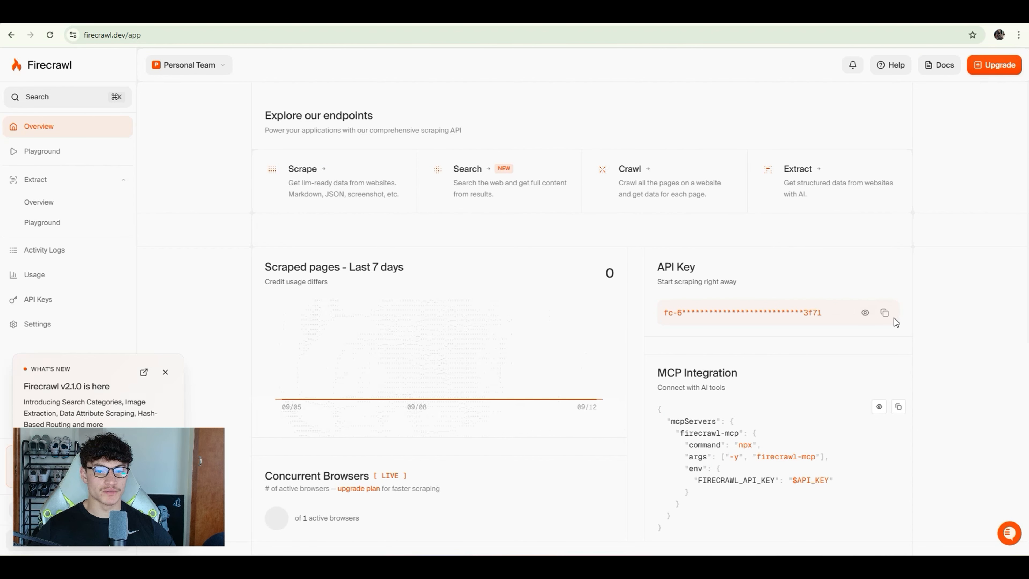
pyautogui.click(884, 313)
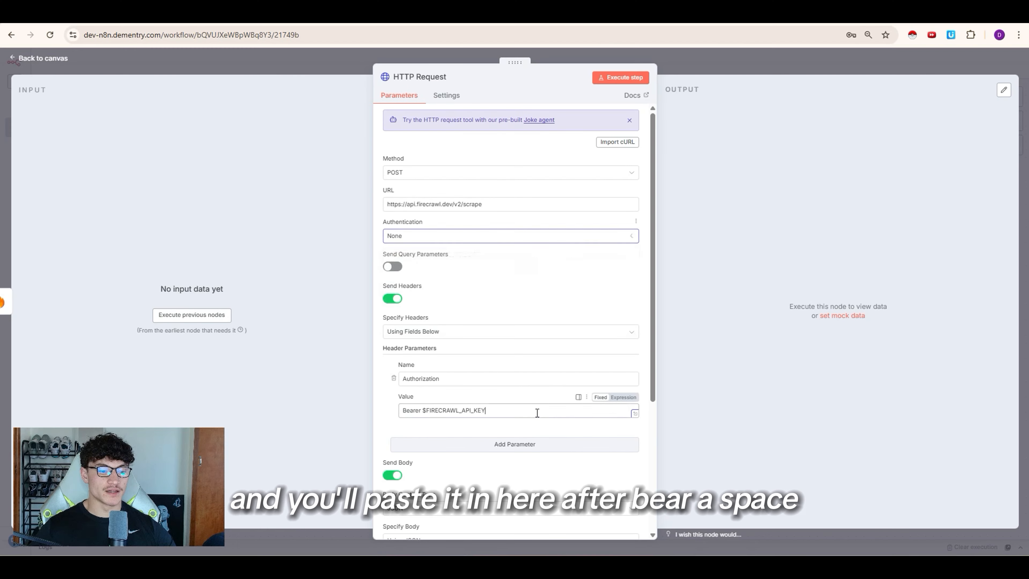
pyautogui.moveTo(485, 410); pyautogui.dragTo(423, 411)
pyautogui.hotkey('ctrl', 'v')
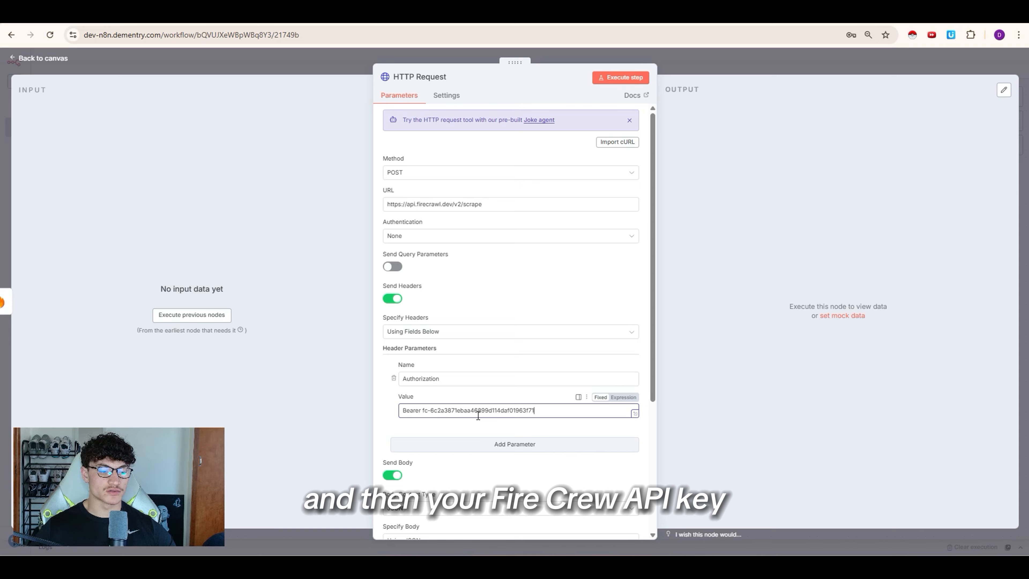
pyautogui.scroll(-5, 477, 418)
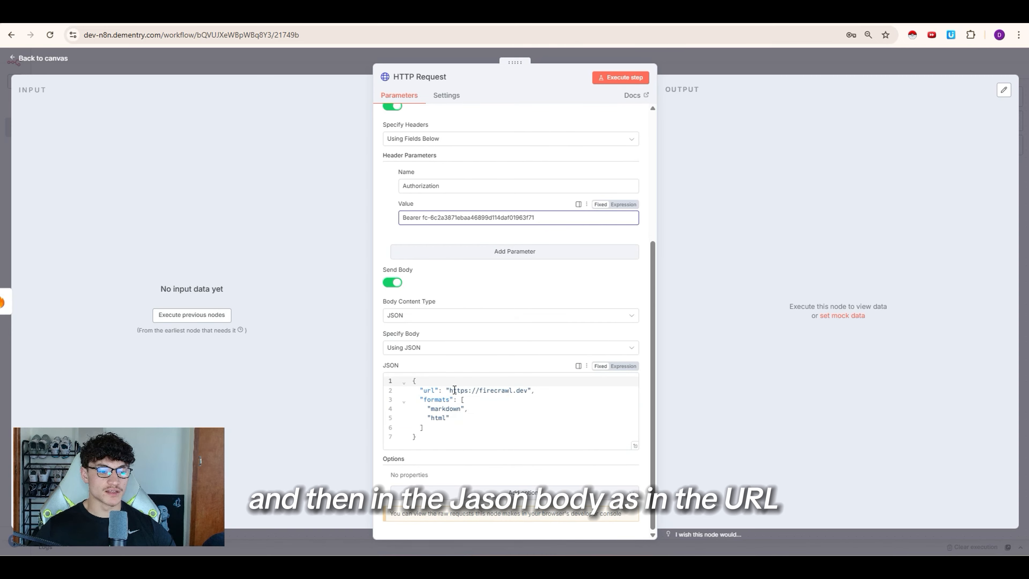
pyautogui.click(447, 392)
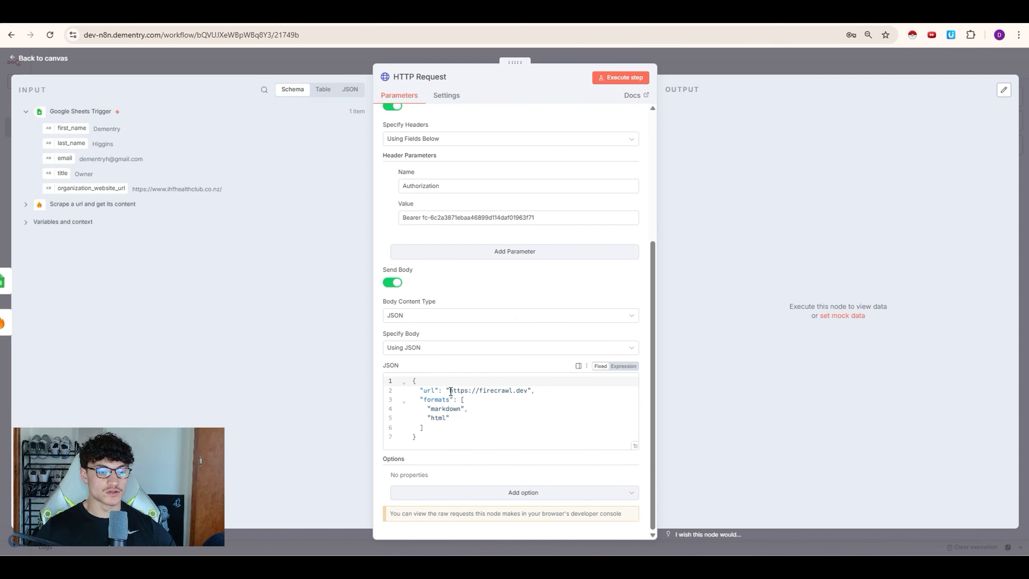
pyautogui.moveTo(450, 391); pyautogui.dragTo(529, 391)
pyautogui.press('BackSpace')
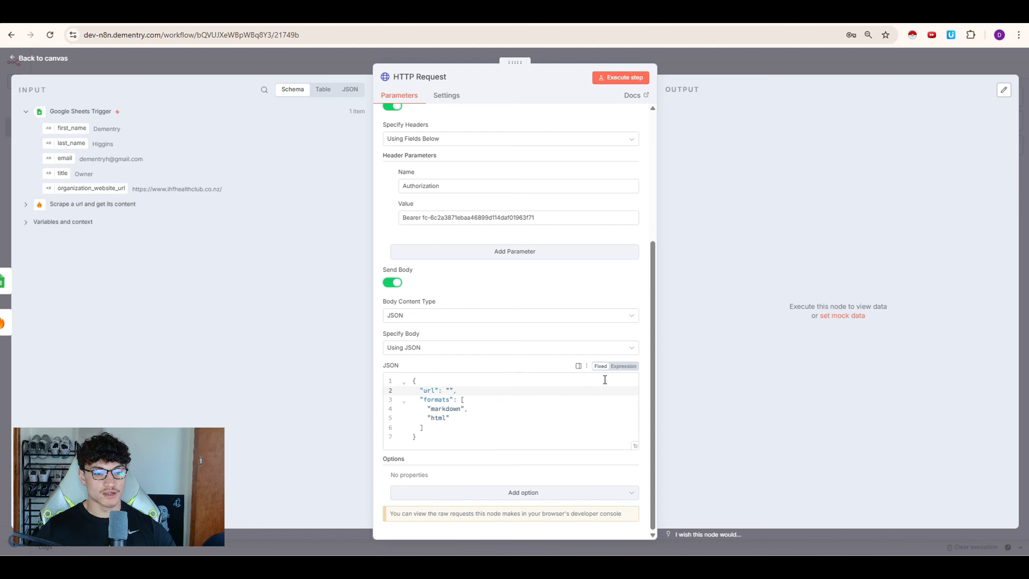
pyautogui.click(623, 367)
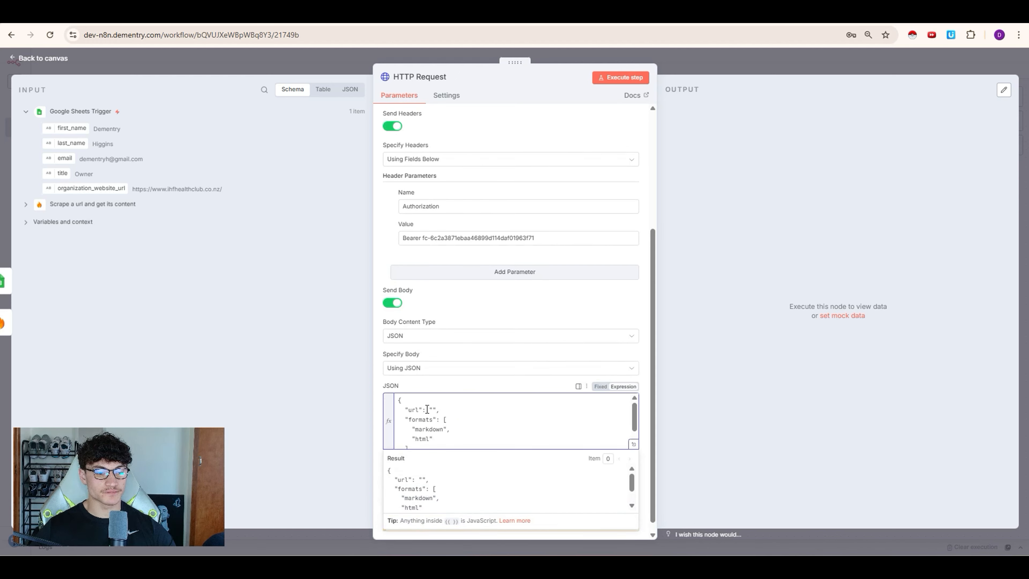
pyautogui.moveTo(72, 186); pyautogui.dragTo(433, 411)
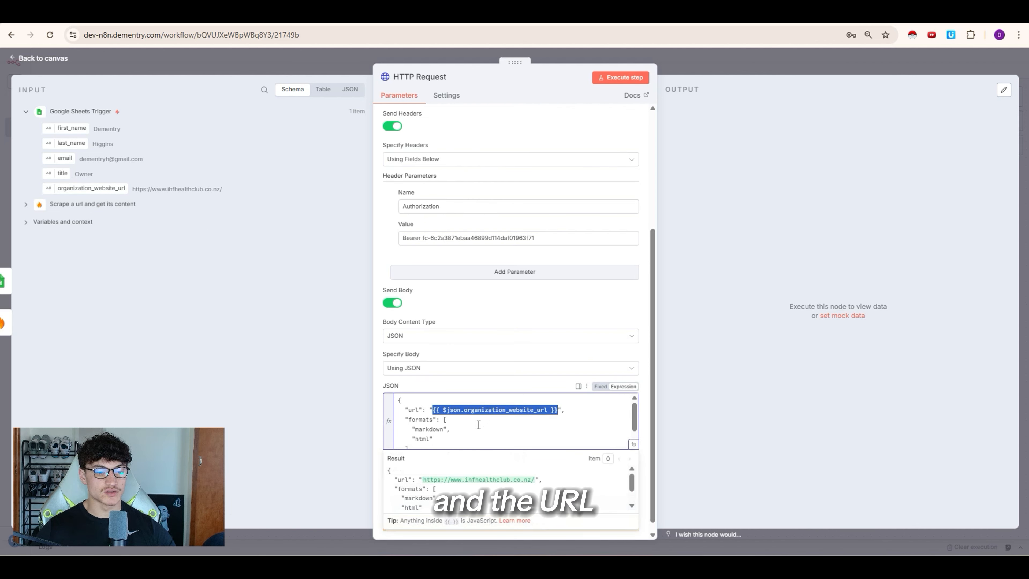
# Step: Remove html from formats so only markdown is requested, then run the request
pyautogui.click(468, 431)
pyautogui.scroll(-1, 440, 416)
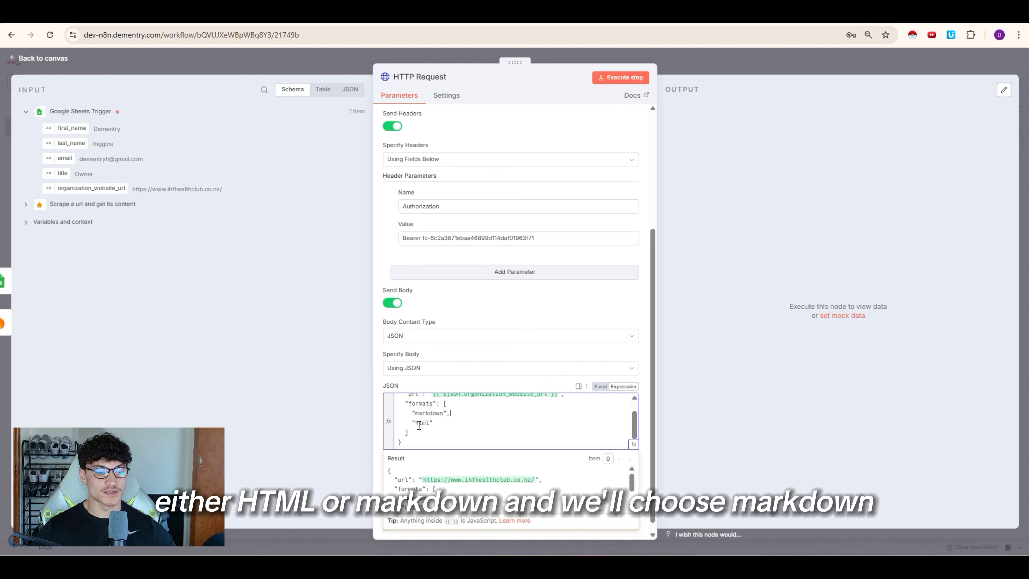
pyautogui.moveTo(434, 422)
pyautogui.mouseDown()
pyautogui.moveTo(398, 423)
pyautogui.moveTo(448, 417)
pyautogui.mouseUp()
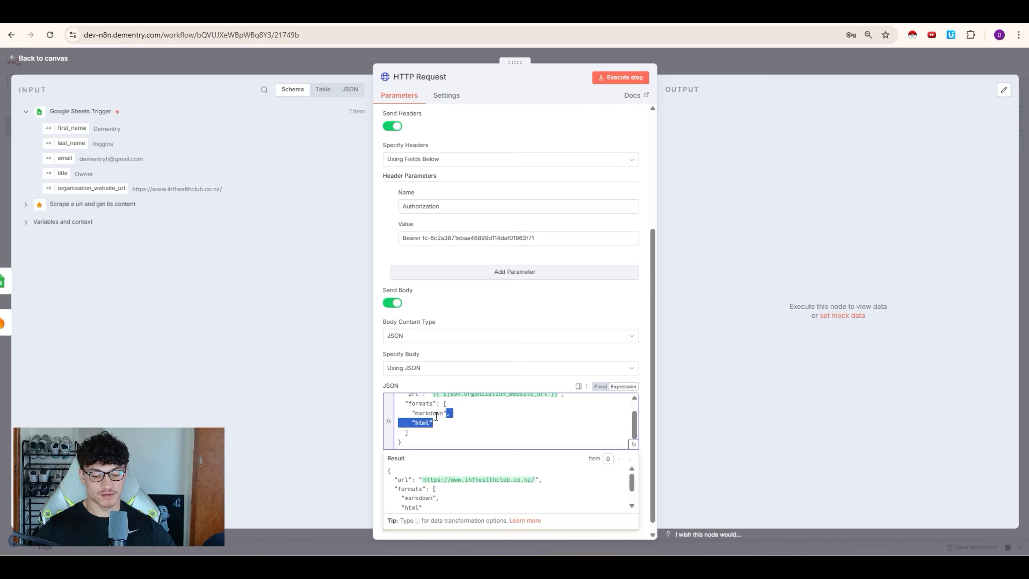
pyautogui.press('BackSpace')
pyautogui.scroll(5, 512, 368)
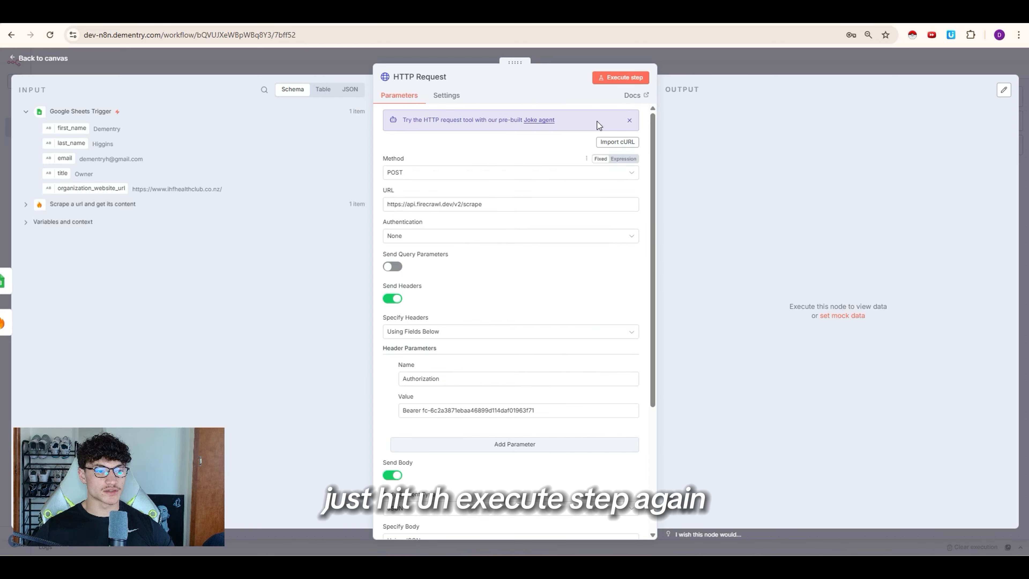
pyautogui.click(618, 79)
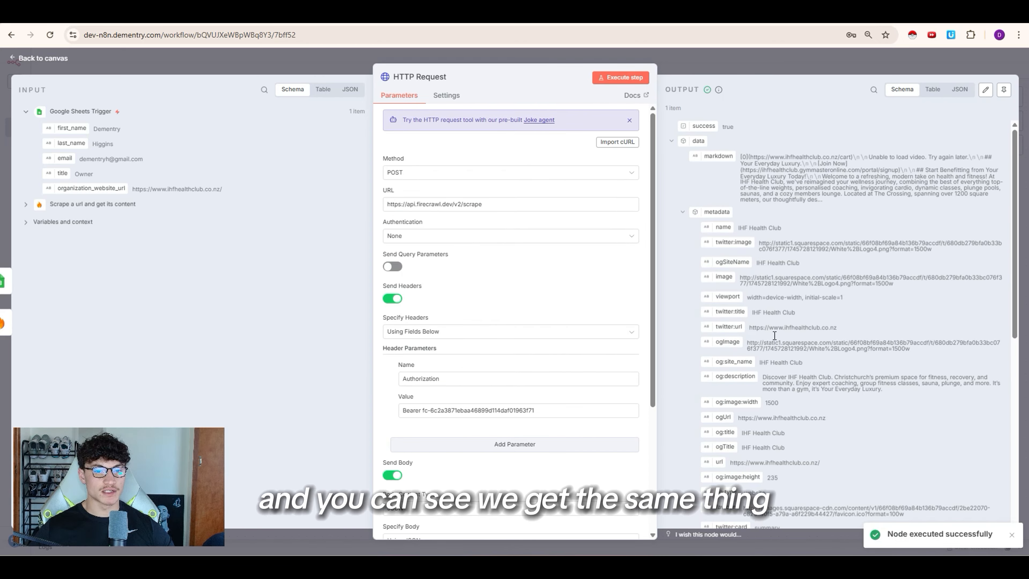
# Step: Reposition the HTTP Request node on the canvas and check the Scrape a url node
pyautogui.click(780, 68)
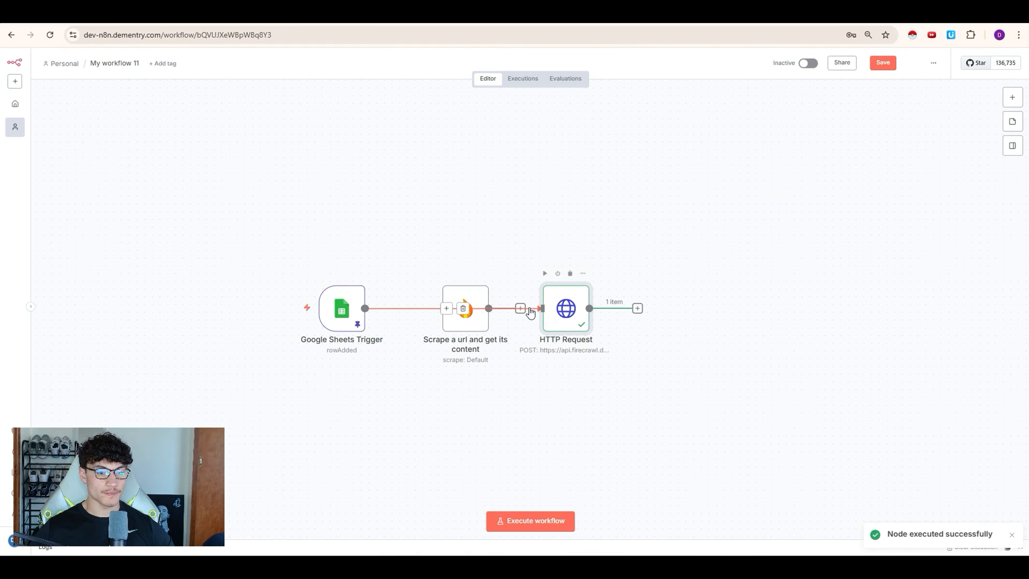
pyautogui.moveTo(575, 314); pyautogui.dragTo(553, 193)
pyautogui.doubleClick(465, 308)
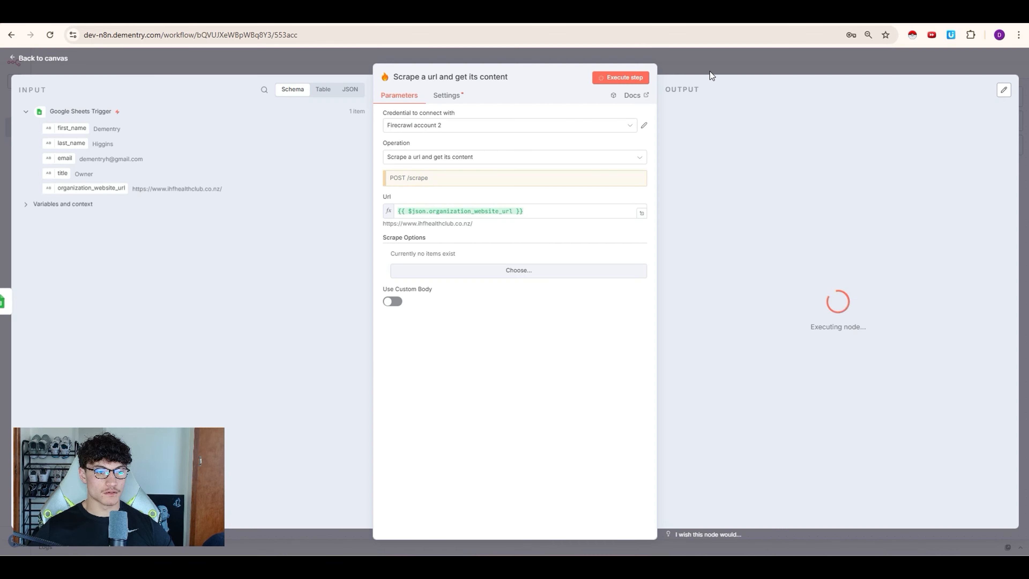
pyautogui.click(762, 73)
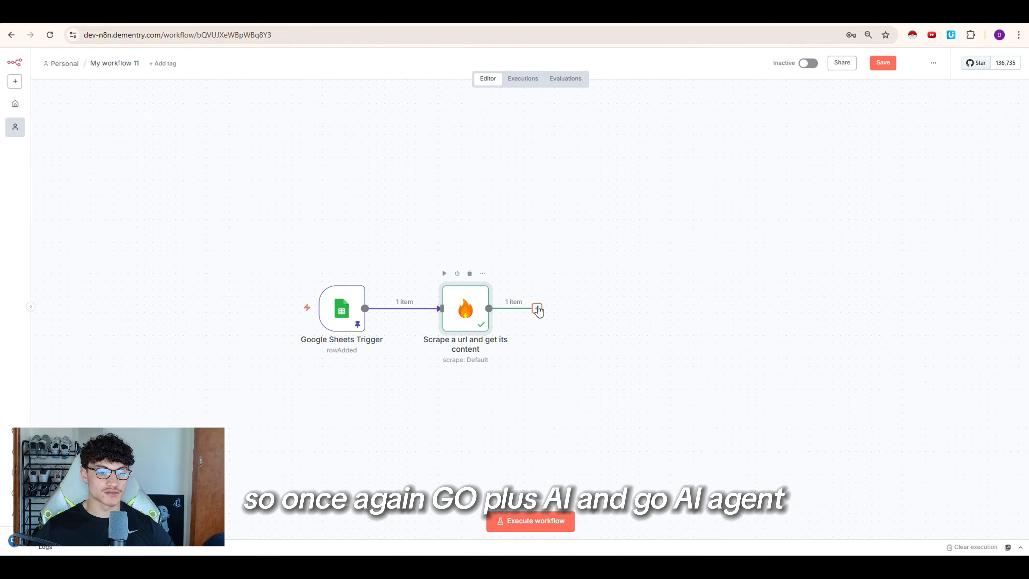
# Step: Add an AI Agent after the scrape step with its prompt source set to 'Define below'
pyautogui.click(536, 309)
pyautogui.click(874, 171)
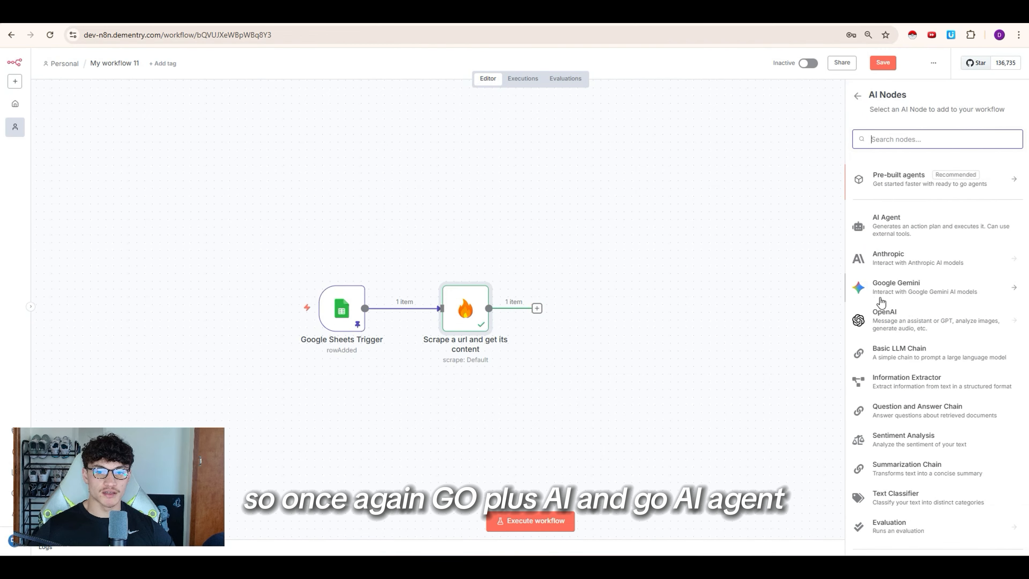
pyautogui.click(902, 234)
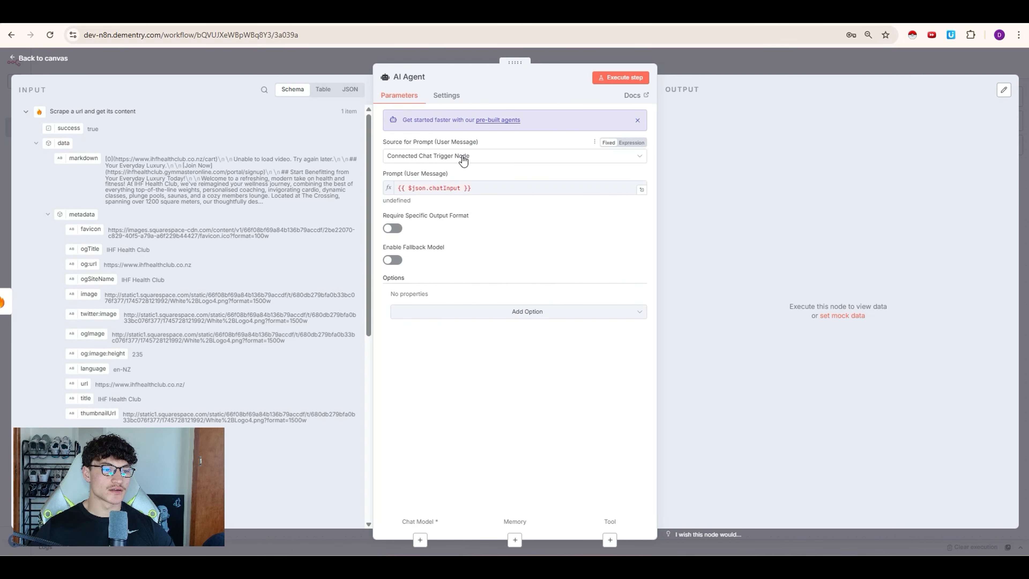
pyautogui.click(464, 160)
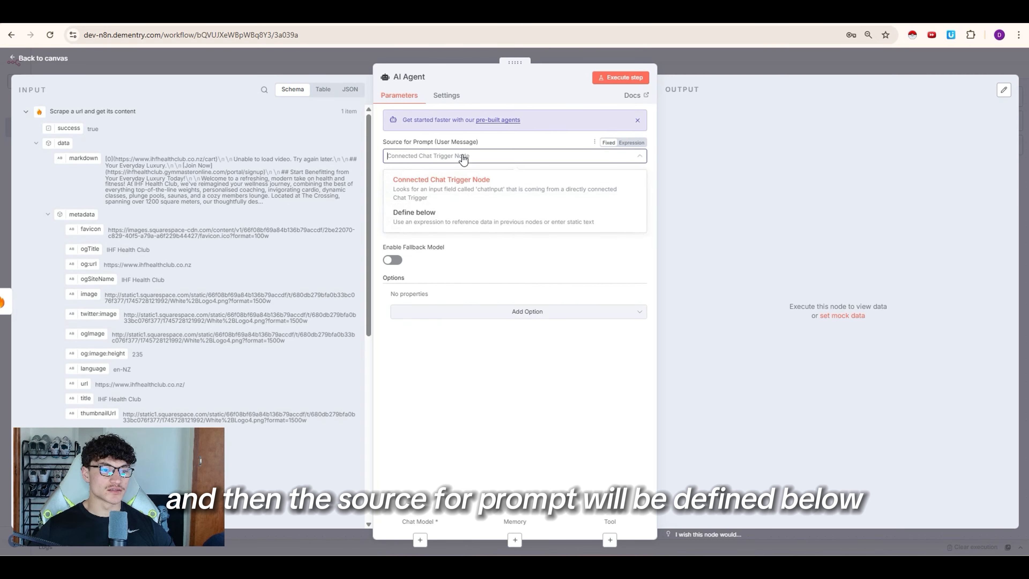
pyautogui.click(447, 221)
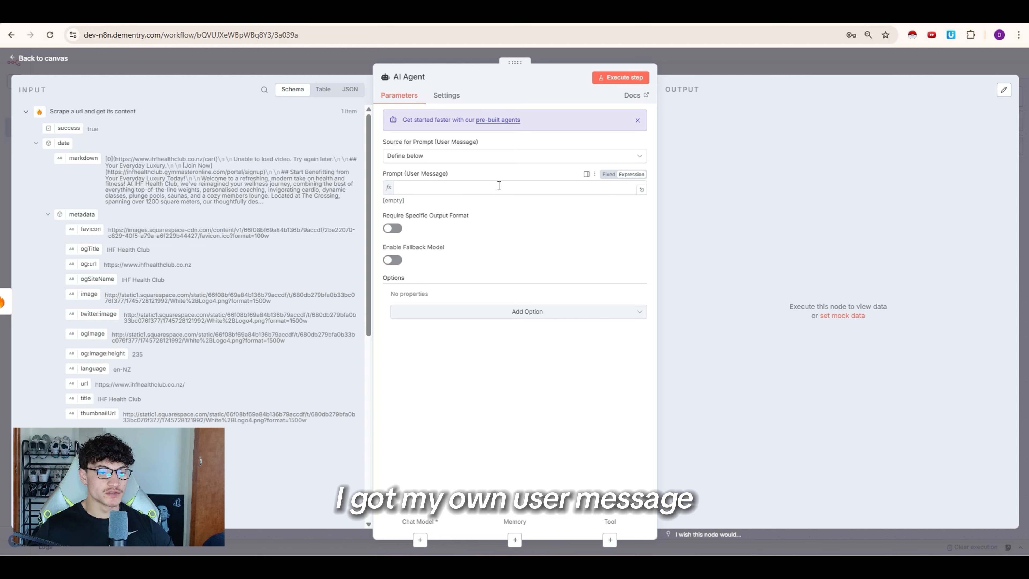
pyautogui.click(522, 187)
# Step: Paste the prepared cold-email prompt template into the expanded prompt editor and review its placeholders
pyautogui.click(642, 189)
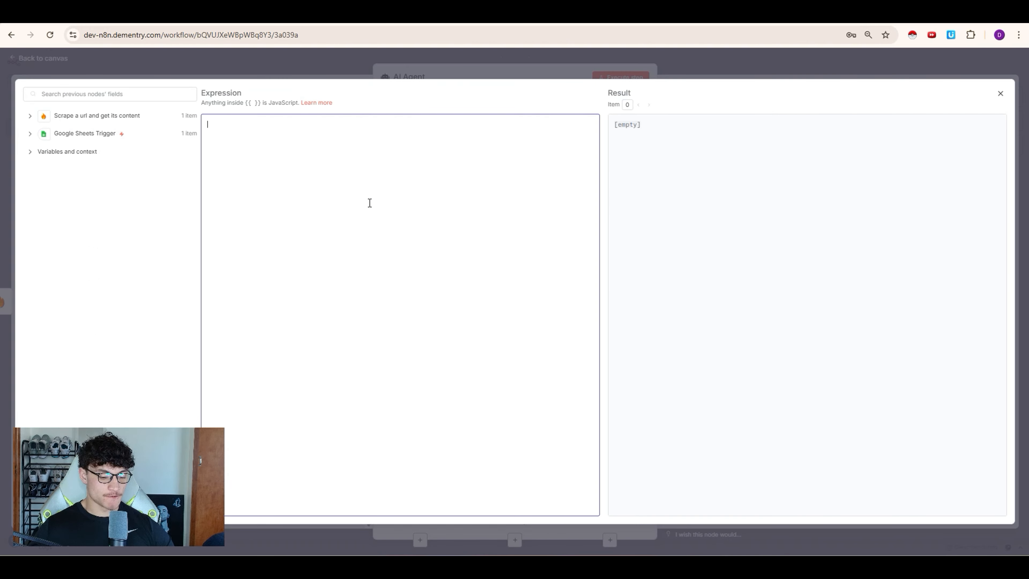
pyautogui.write('User\'s name: Gym Name: Recipients Title:   Website Scrape Return:  Firecrawl Website Description:  # Emails must Never contain "—" or you\'ll be fired # placeholders are there for context always use the information')
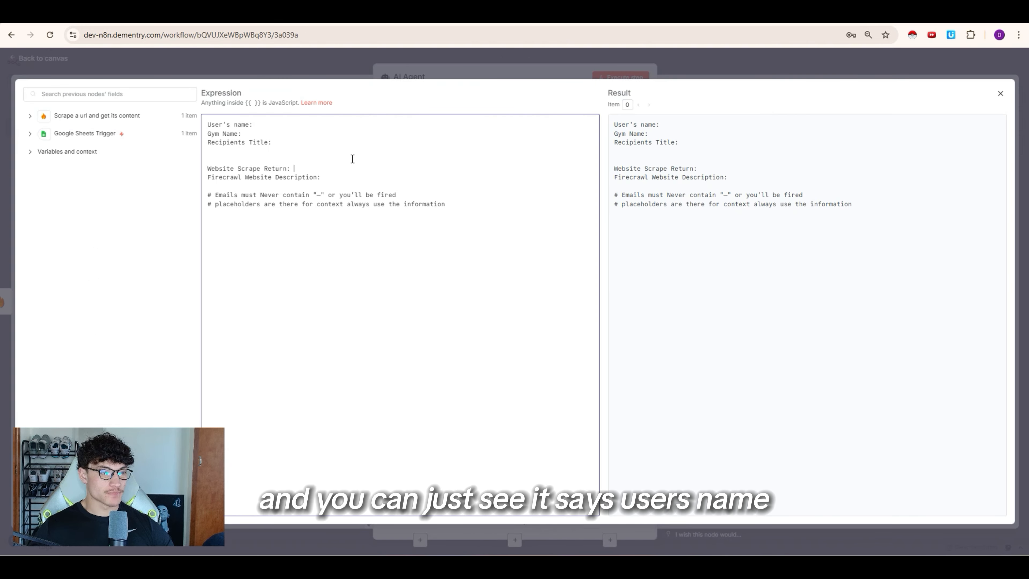
pyautogui.click(242, 135)
pyautogui.click(277, 148)
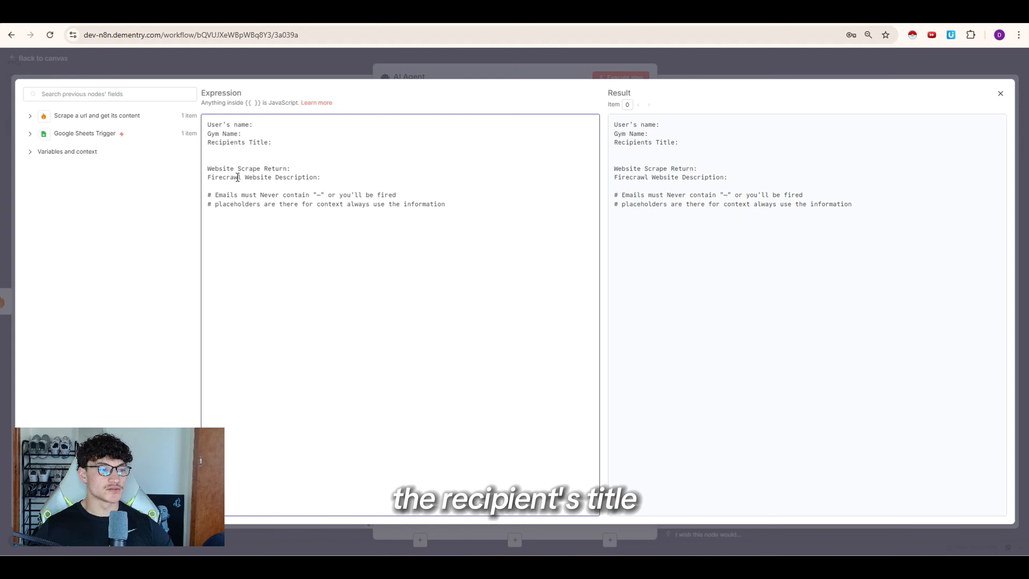
pyautogui.moveTo(230, 170); pyautogui.dragTo(299, 176)
pyautogui.click(227, 179)
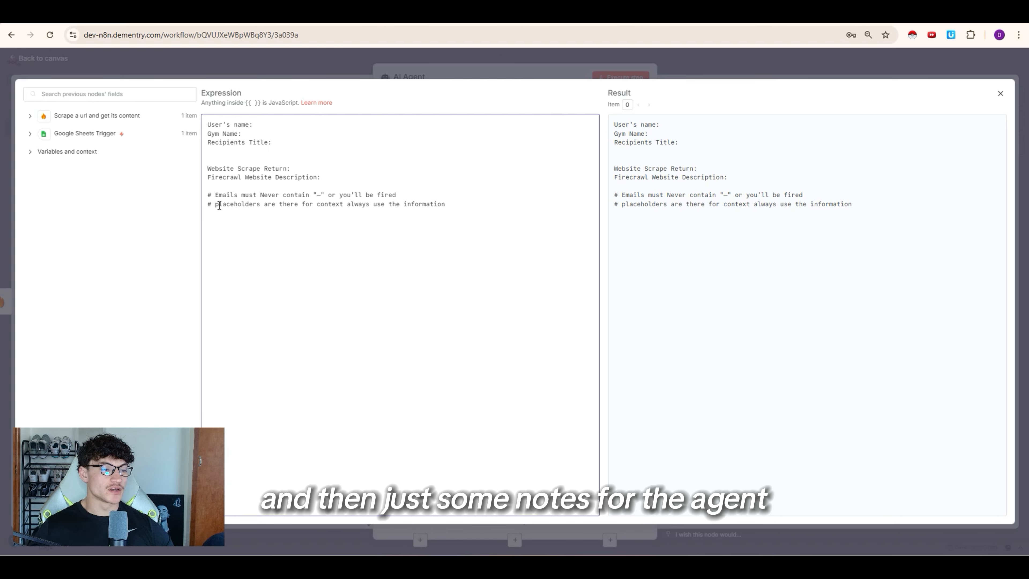
pyautogui.moveTo(220, 199); pyautogui.dragTo(326, 197)
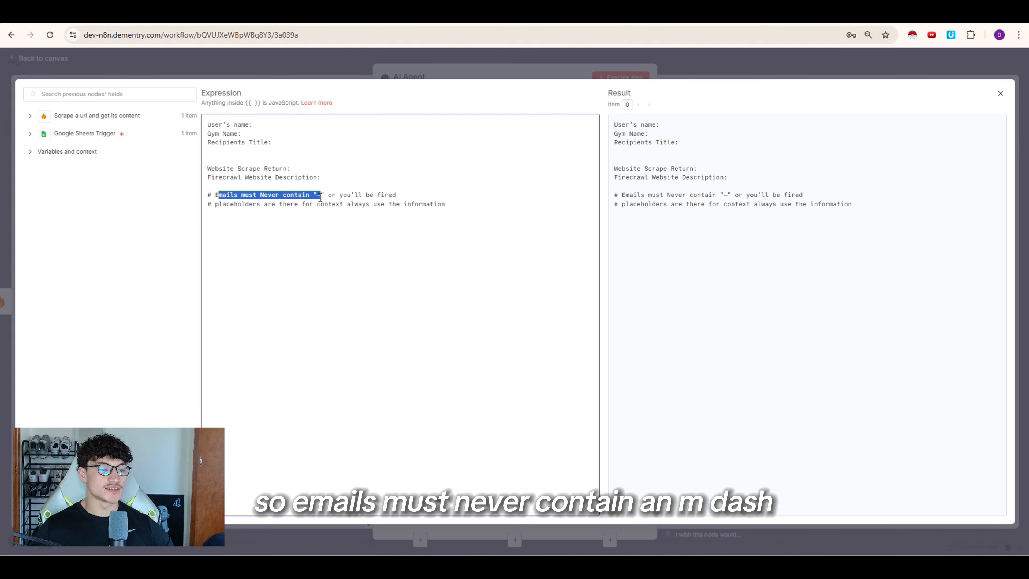
pyautogui.click(321, 197)
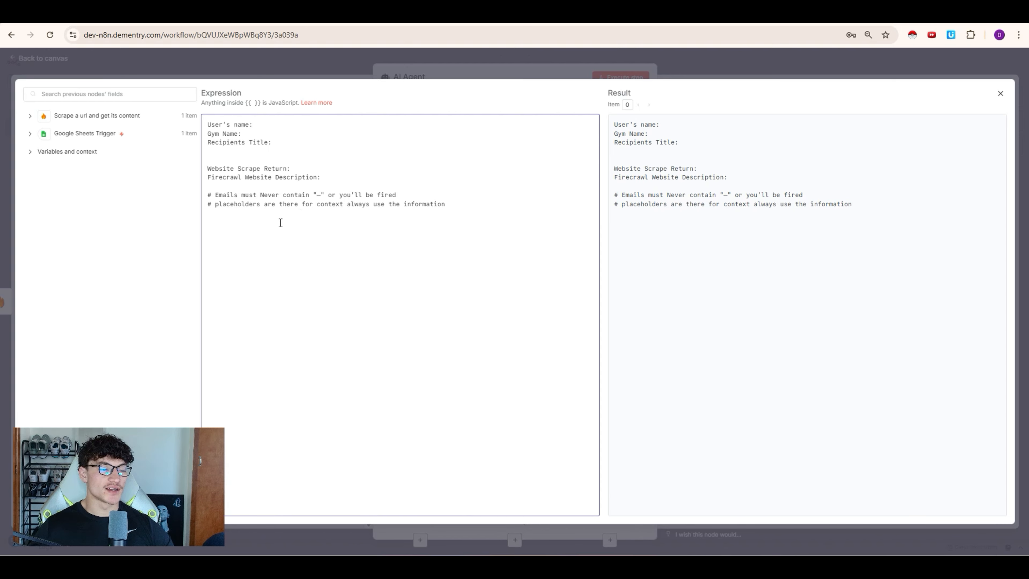
pyautogui.moveTo(217, 204); pyautogui.dragTo(339, 207)
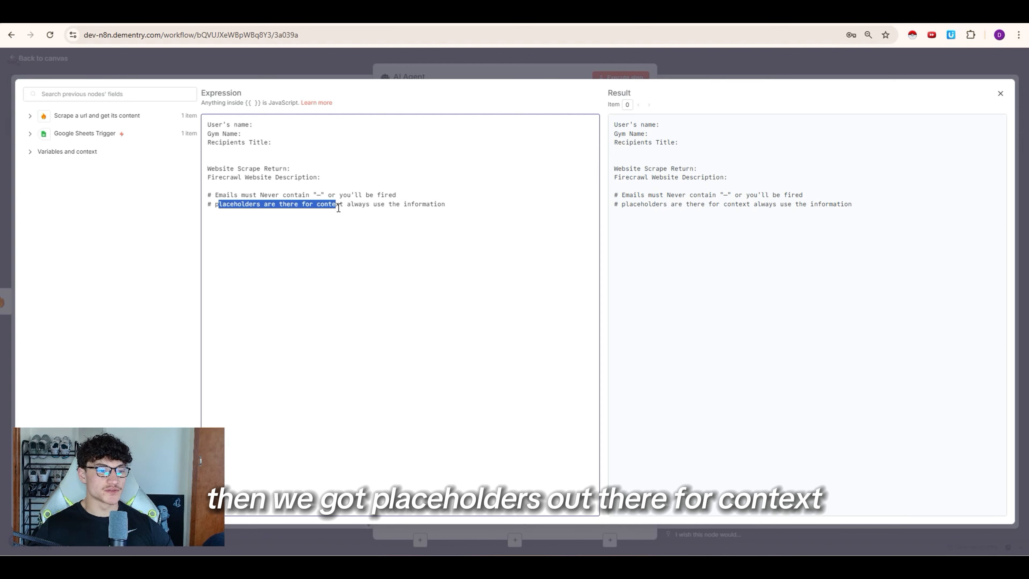
pyautogui.click(338, 207)
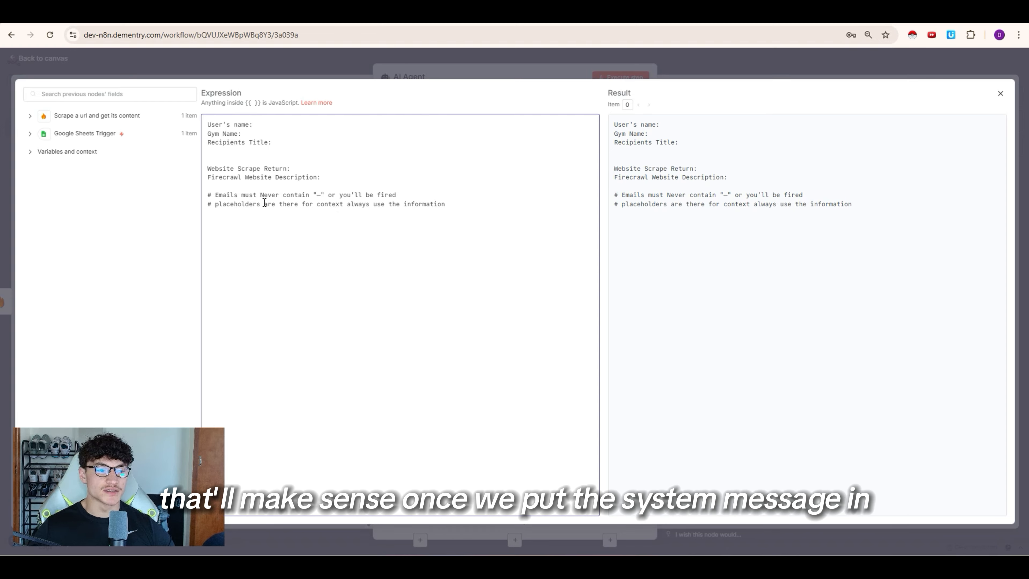
# Step: Map the sheet's first_name and last_name into the User's name line
pyautogui.click(30, 133)
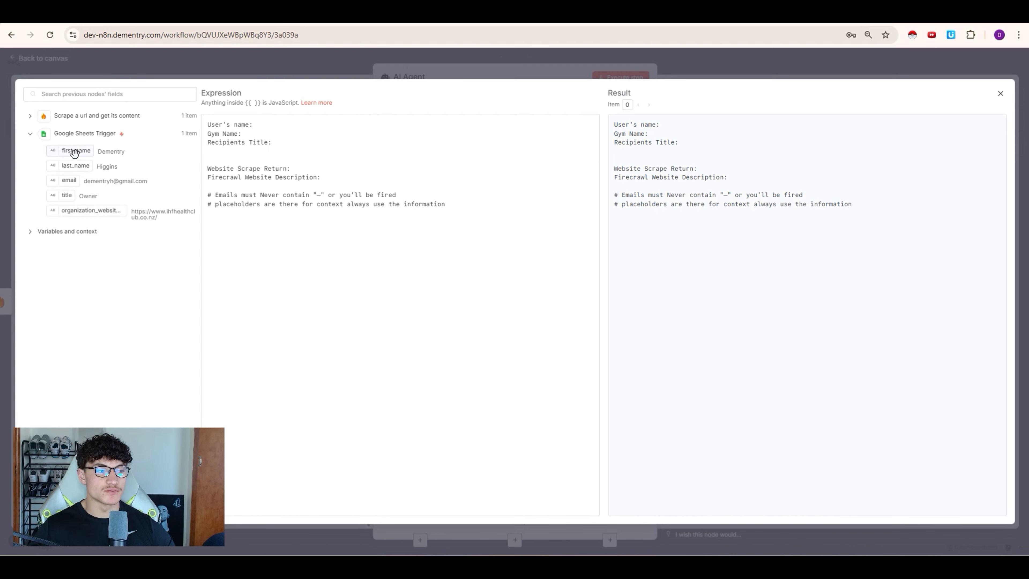
pyautogui.moveTo(75, 151); pyautogui.dragTo(260, 125)
pyautogui.moveTo(76, 165); pyautogui.dragTo(472, 128)
pyautogui.click(458, 124)
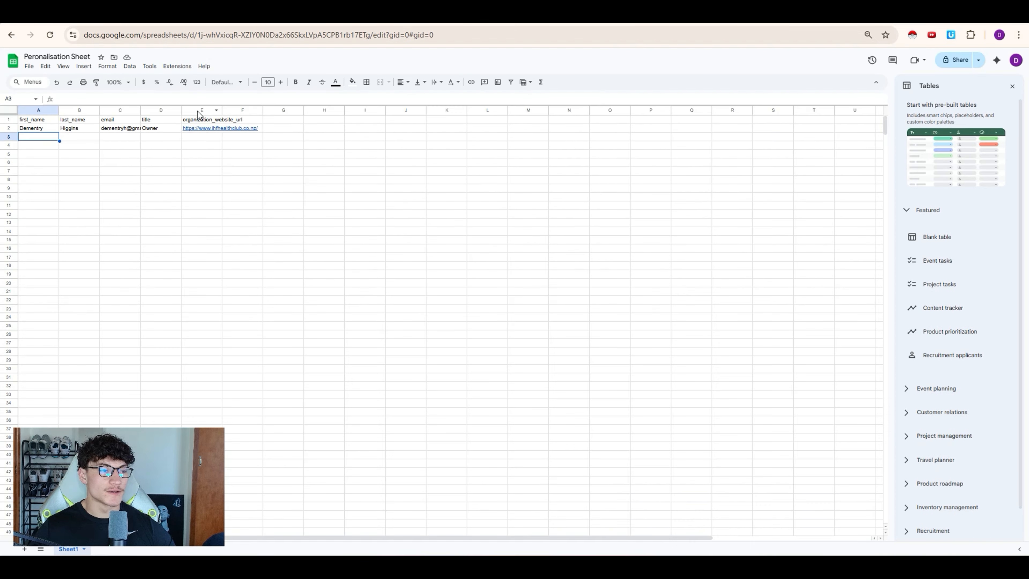
# Step: Add a Gym Name column in cell F1 of the sheet with the value 'IHF Fitness'
pyautogui.click(246, 120)
pyautogui.write('Gym Name')
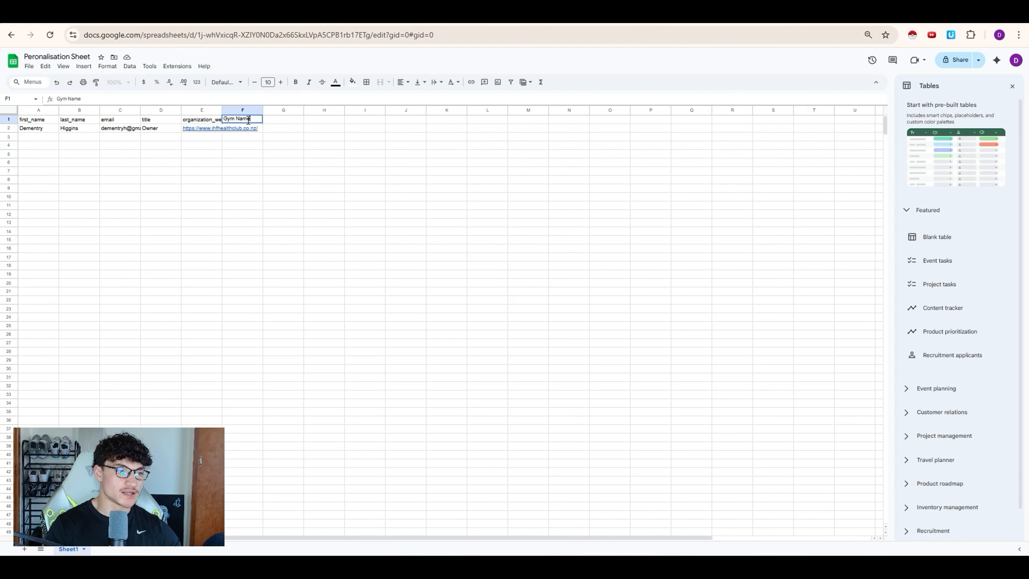
pyautogui.press('Return')
pyautogui.write('IHF')
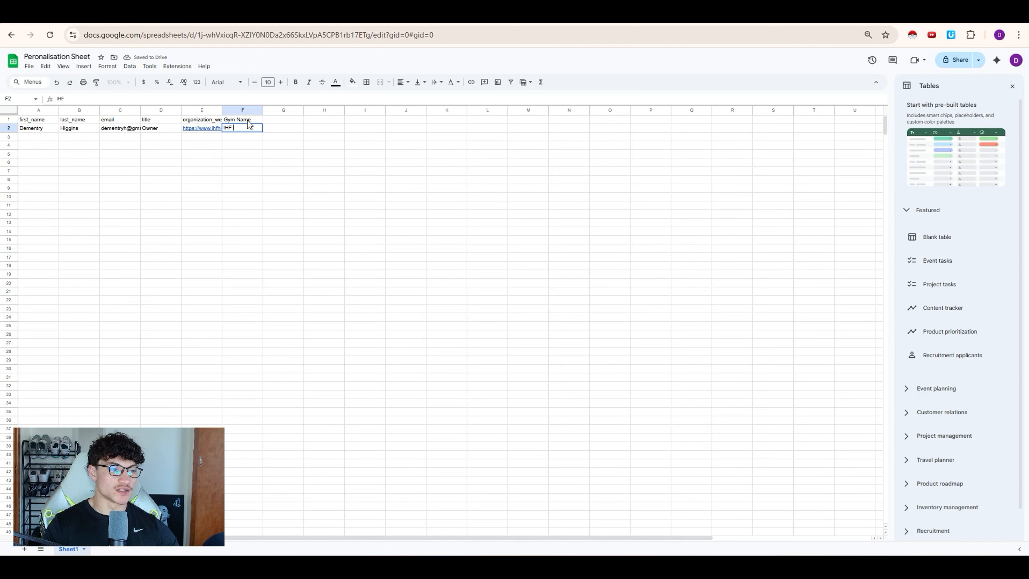
pyautogui.write(' Fitness')
pyautogui.press('Return')
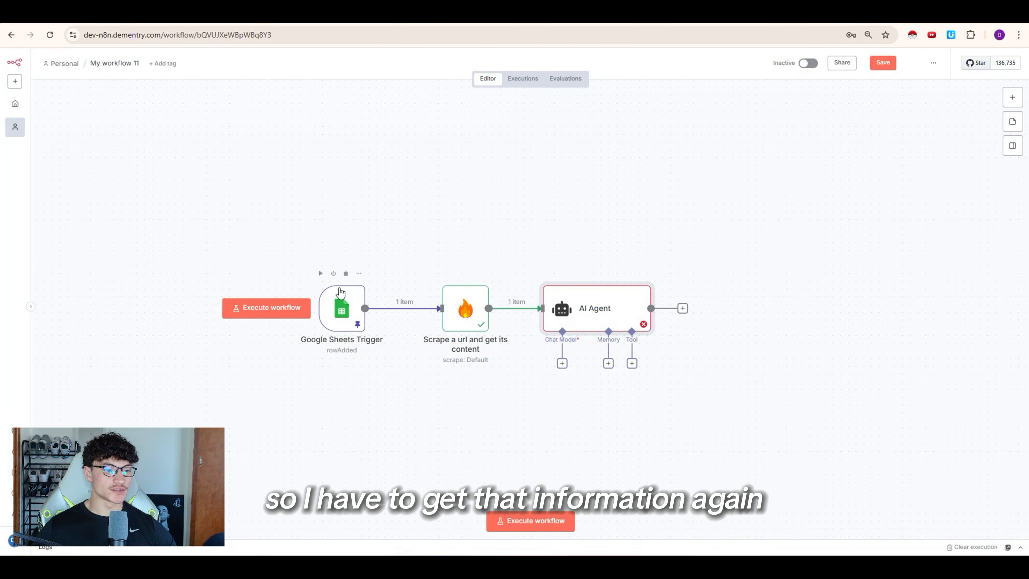
# Step: Refetch the Google Sheets Trigger row with Gym Name, pin its output, and rerun the Firecrawl scrape
pyautogui.click(343, 303)
pyautogui.press('p')
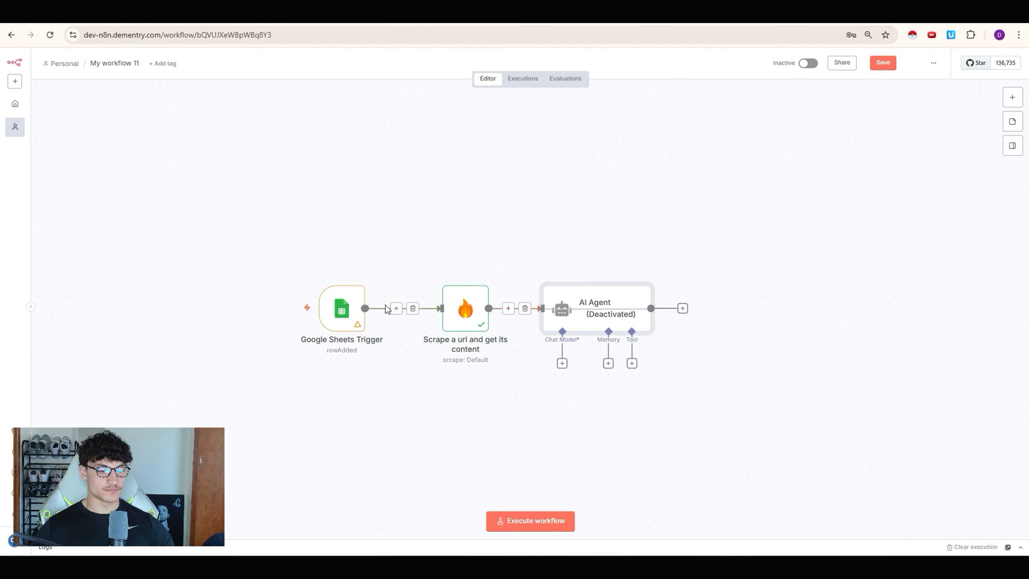
pyautogui.click(321, 271)
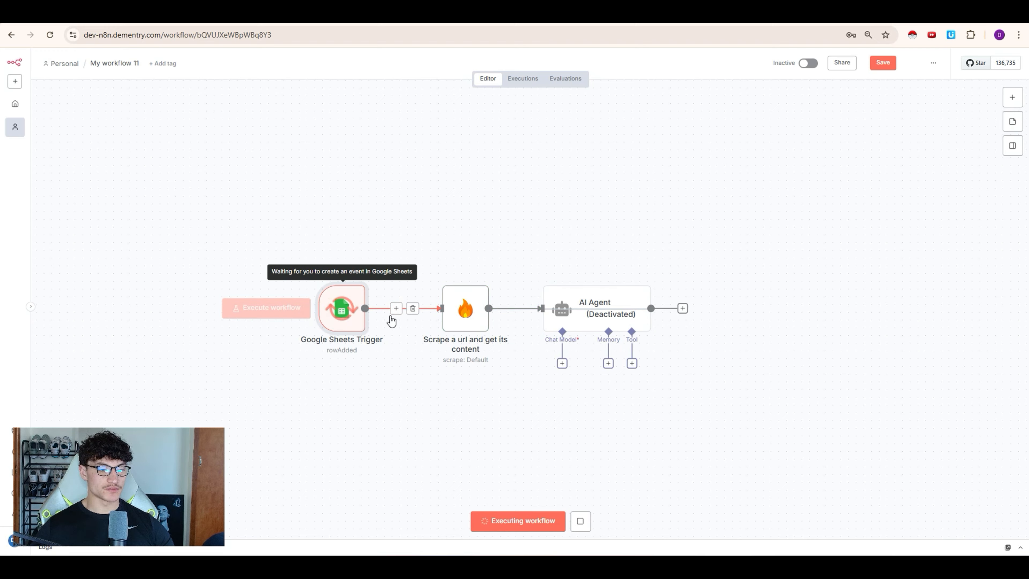
pyautogui.doubleClick(351, 322)
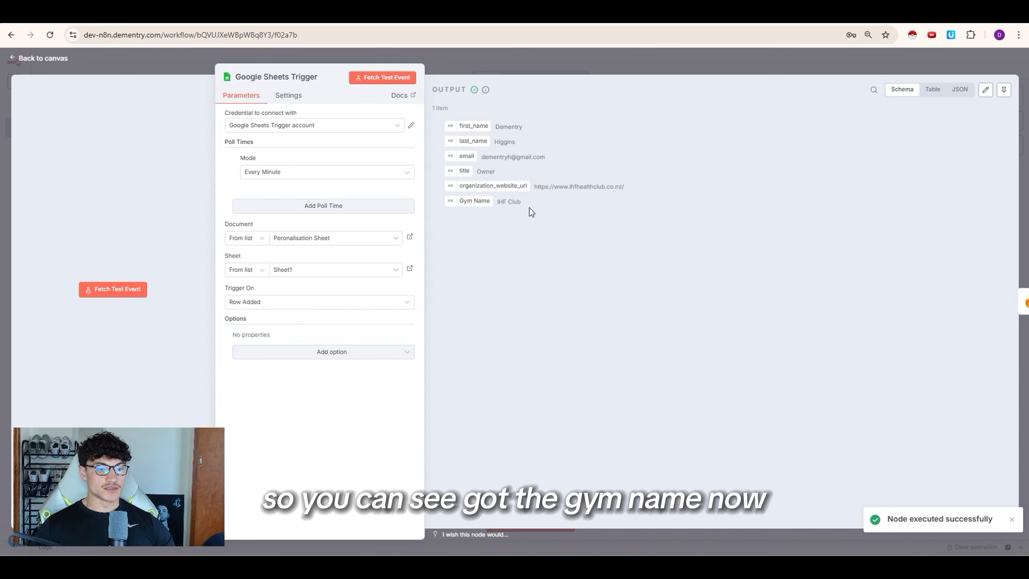
pyautogui.click(510, 61)
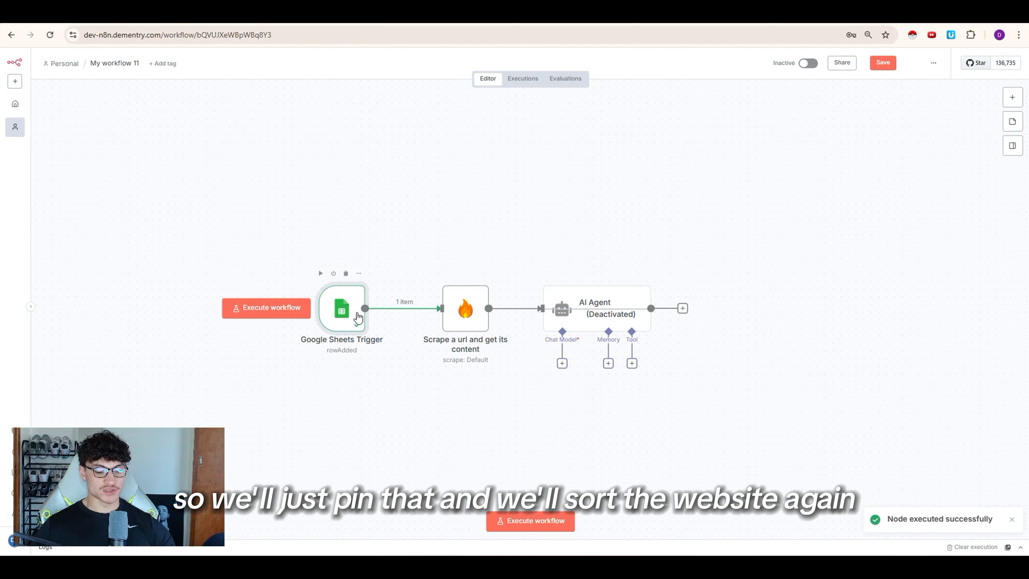
pyautogui.press('p')
pyautogui.click(445, 274)
# Step: Map the sheet's Gym Name and title fields into the Gym Name and Recipients Title prompt lines
pyautogui.doubleClick(595, 313)
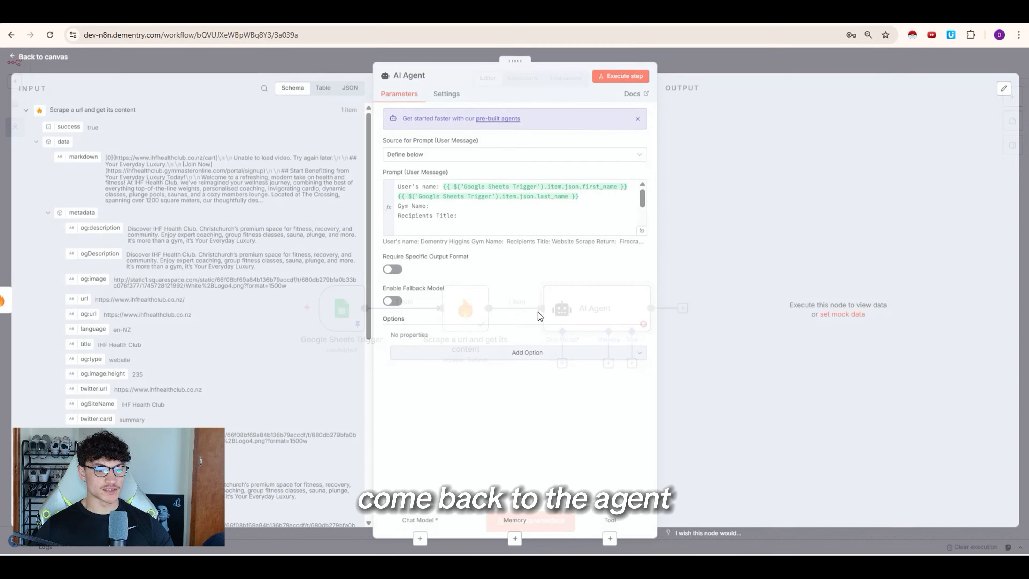
pyautogui.click(641, 236)
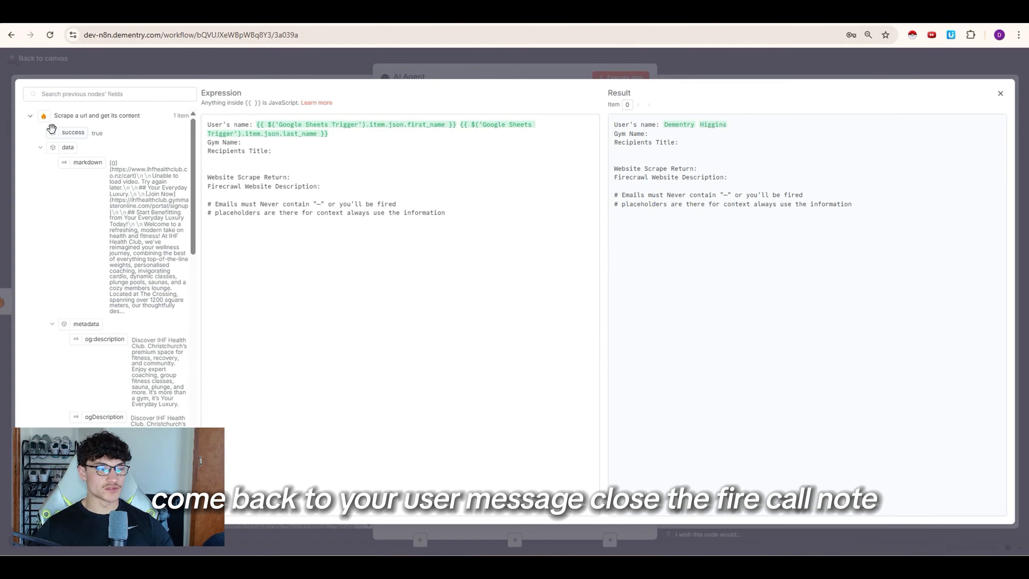
pyautogui.click(32, 117)
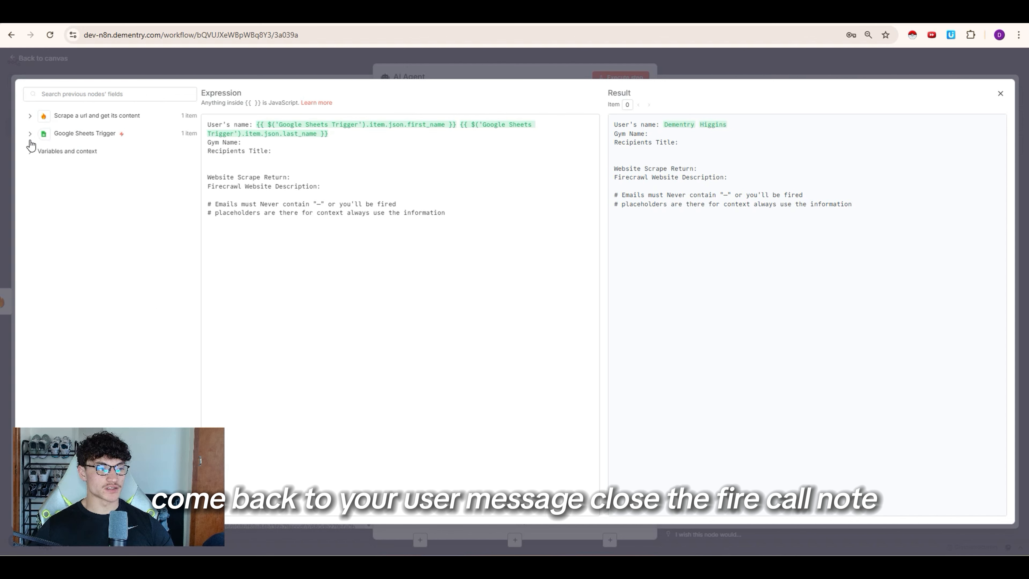
pyautogui.click(31, 134)
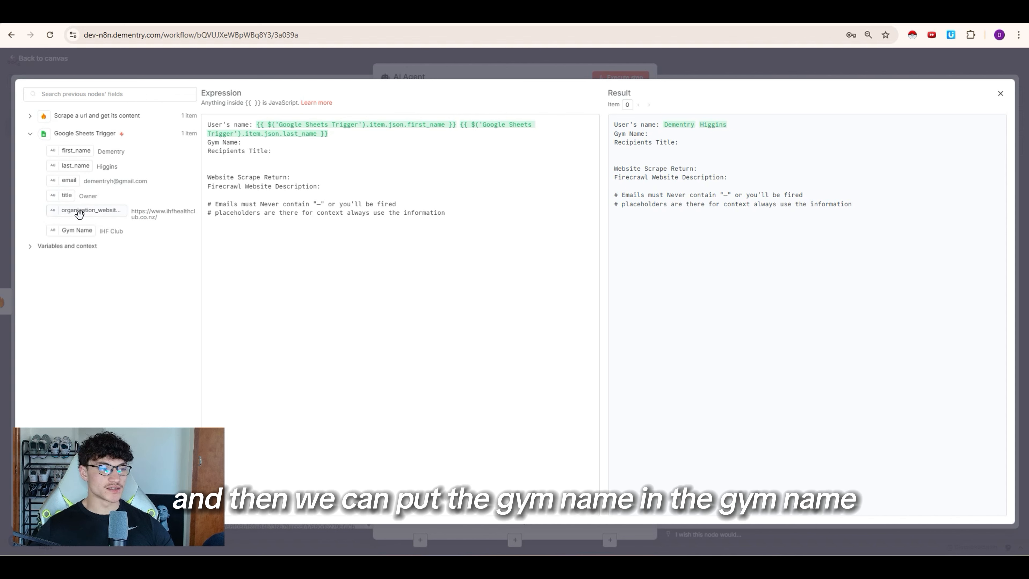
pyautogui.moveTo(77, 230); pyautogui.dragTo(293, 143)
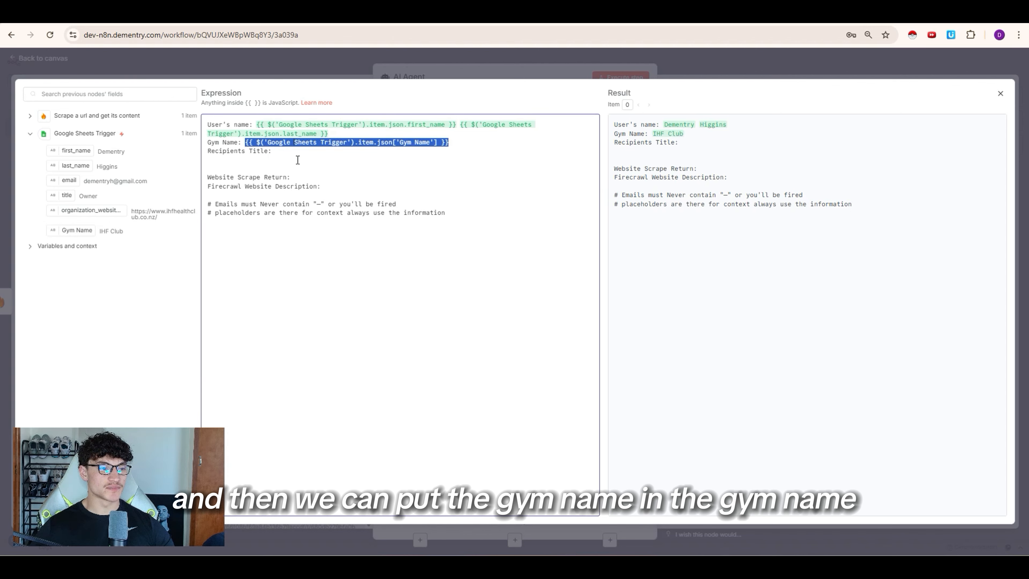
pyautogui.moveTo(65, 195); pyautogui.dragTo(300, 150)
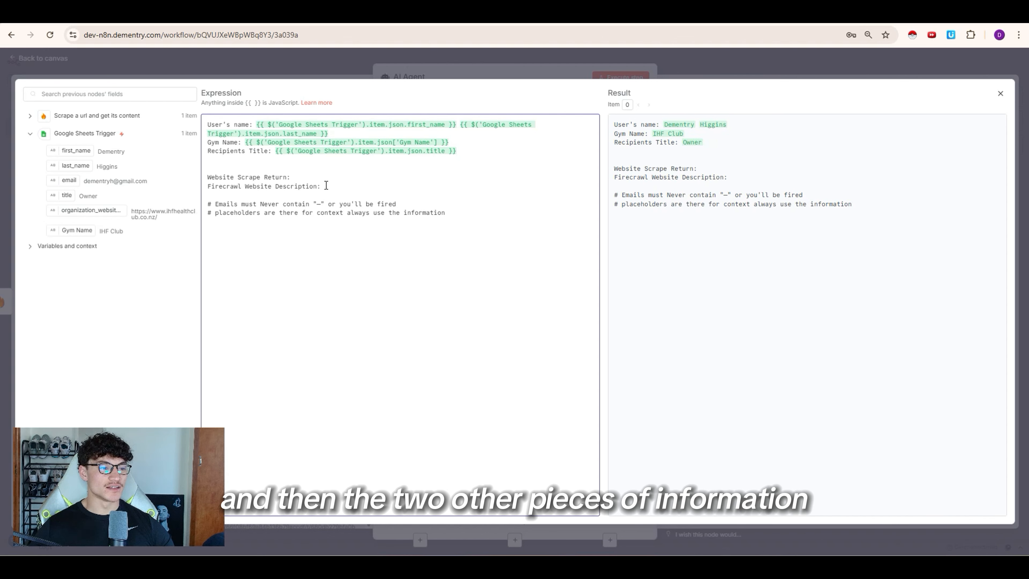
pyautogui.click(300, 179)
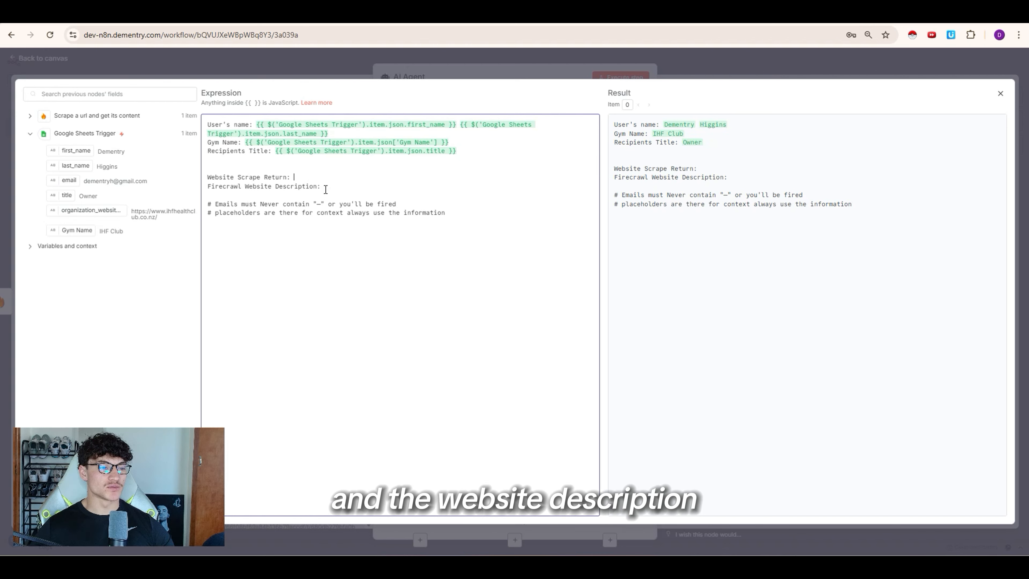
# Step: Insert the scraped markdown after 'Website Scrape Return' in the prompt
pyautogui.click(30, 133)
pyautogui.click(30, 116)
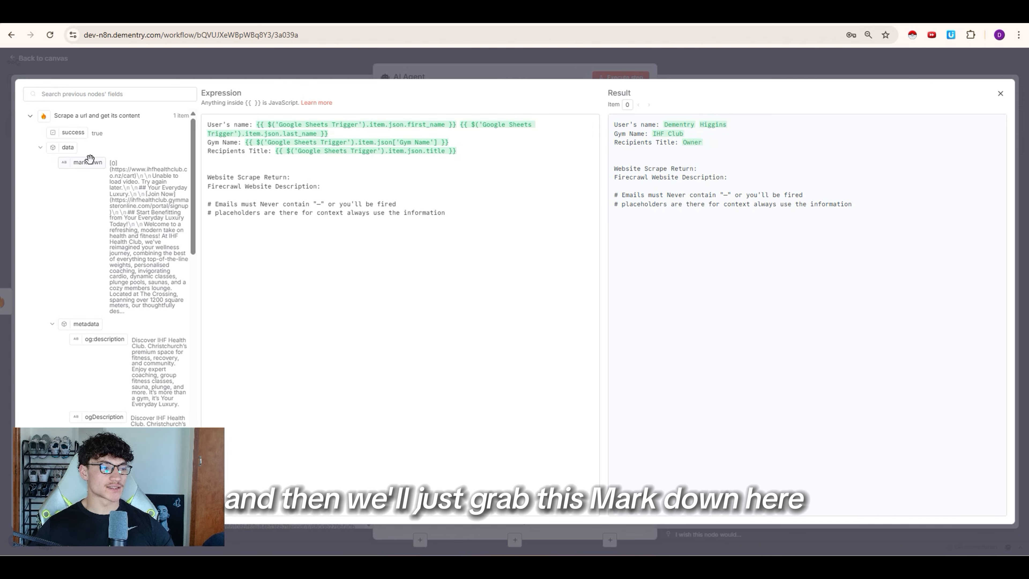
pyautogui.moveTo(92, 161); pyautogui.dragTo(327, 188)
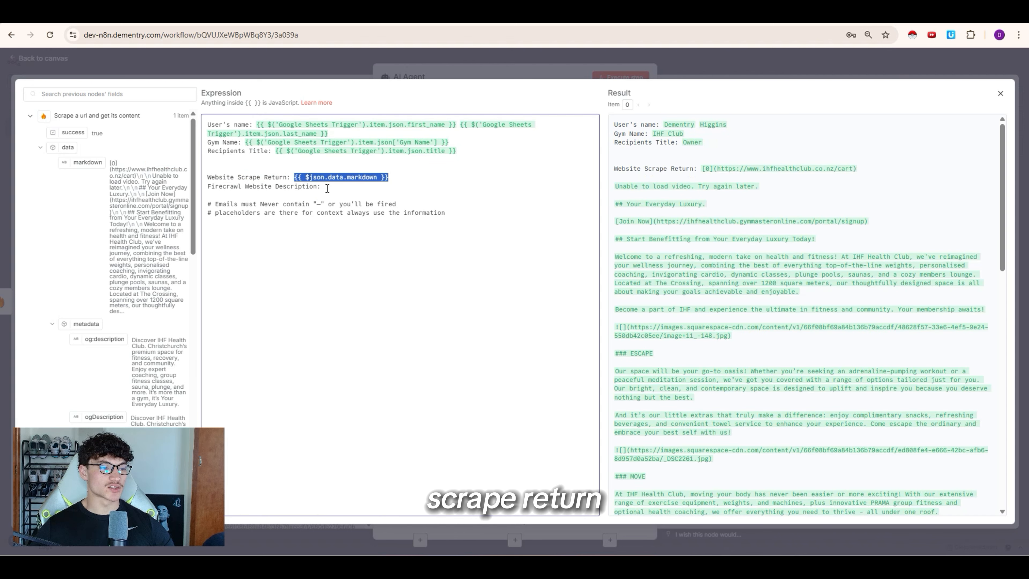
pyautogui.click(344, 181)
# Step: Insert the scraped og:description metadata after 'Firecrawl Website Description'
pyautogui.scroll(-3, 105, 215)
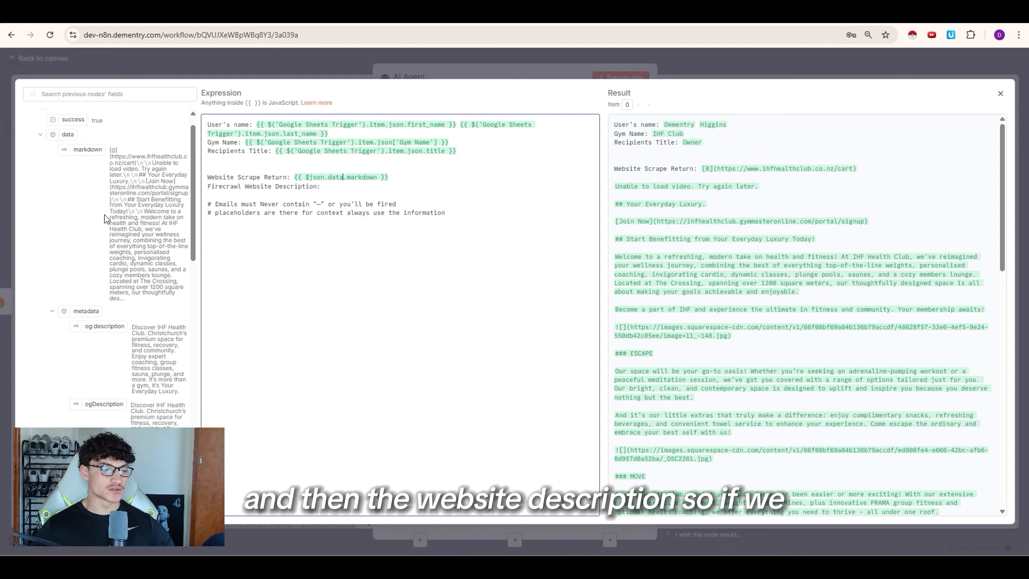
pyautogui.scroll(-2, 105, 215)
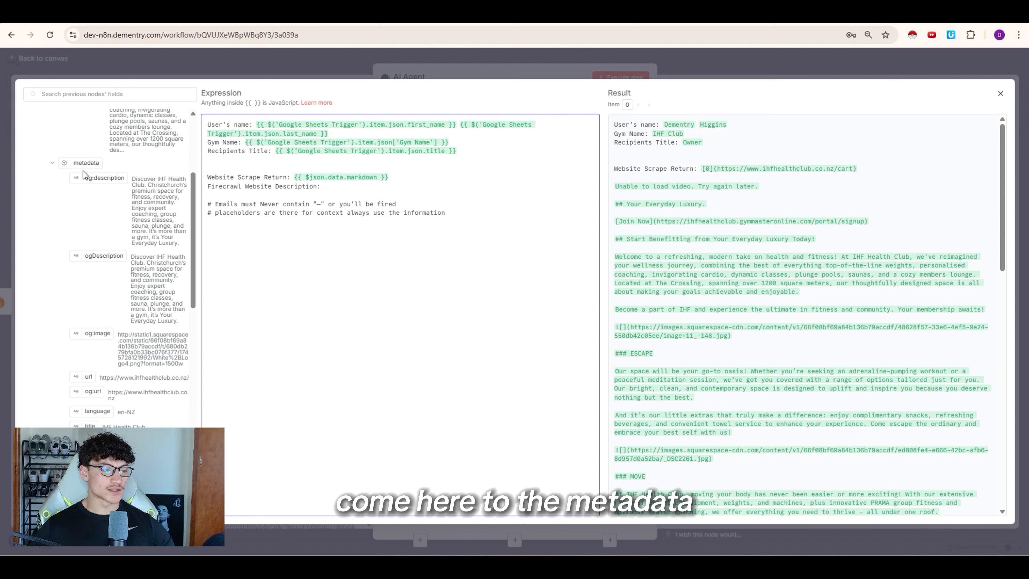
pyautogui.moveTo(131, 178); pyautogui.dragTo(173, 256)
pyautogui.click(160, 276)
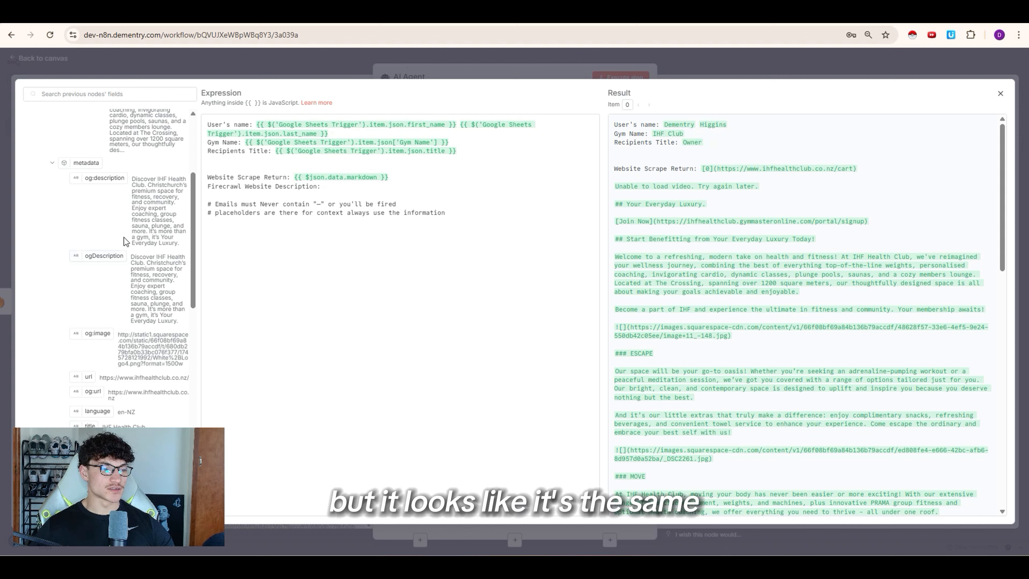
pyautogui.moveTo(103, 177); pyautogui.dragTo(378, 190)
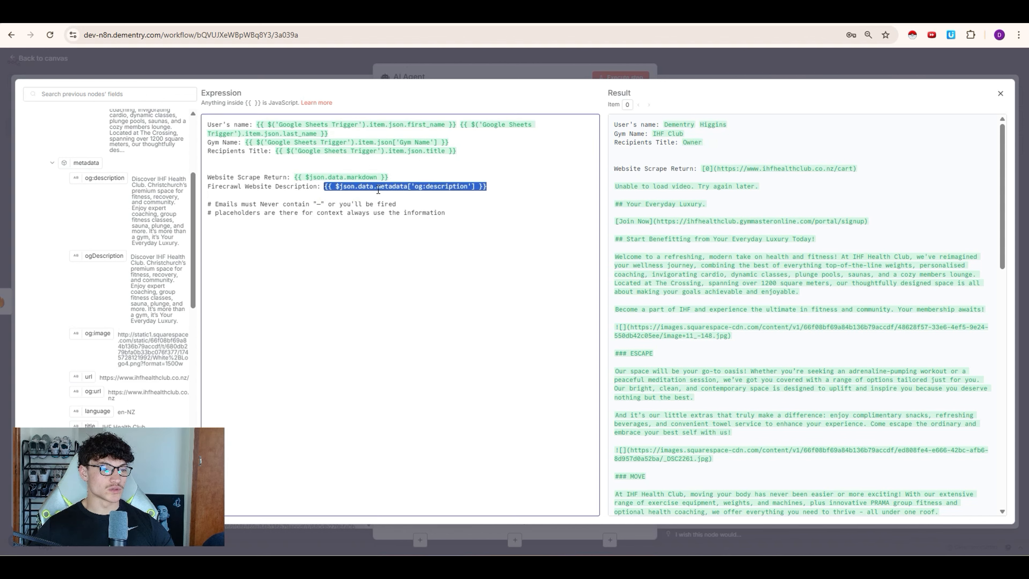
pyautogui.click(456, 201)
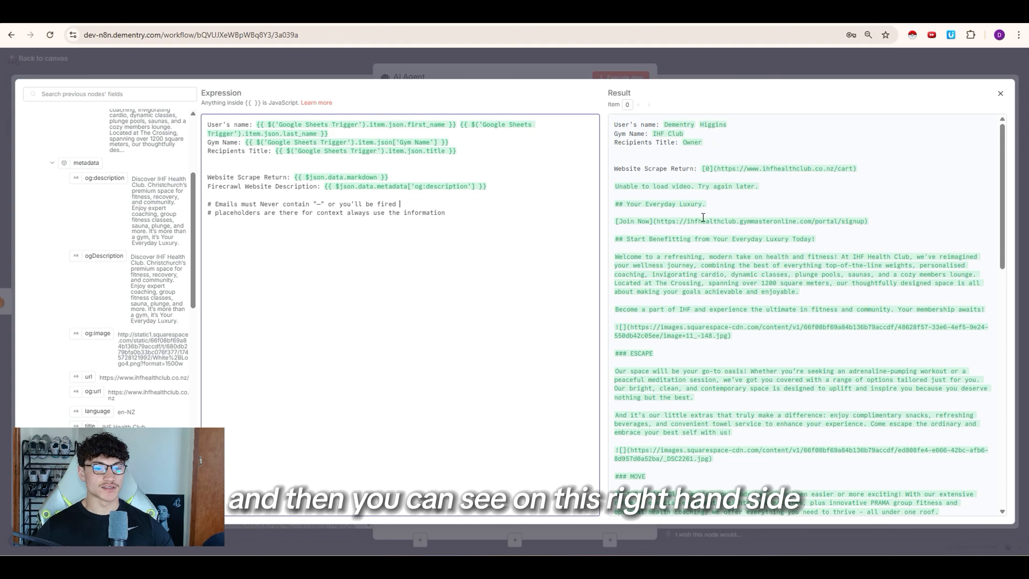
pyautogui.scroll(-3, 732, 255)
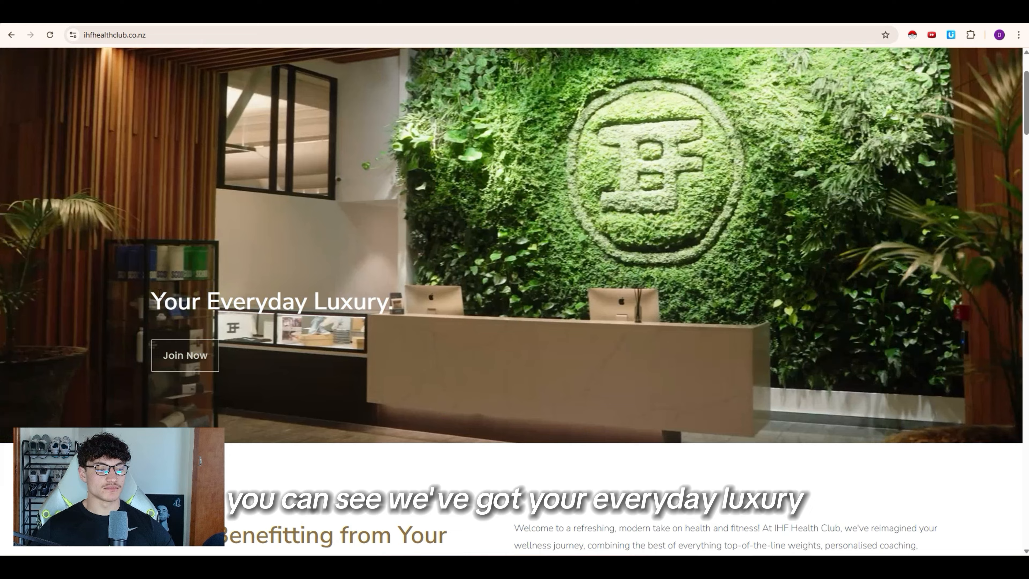
pyautogui.tripleClick(272, 301)
pyautogui.scroll(-6, 414, 333)
pyautogui.scroll(-2, 414, 333)
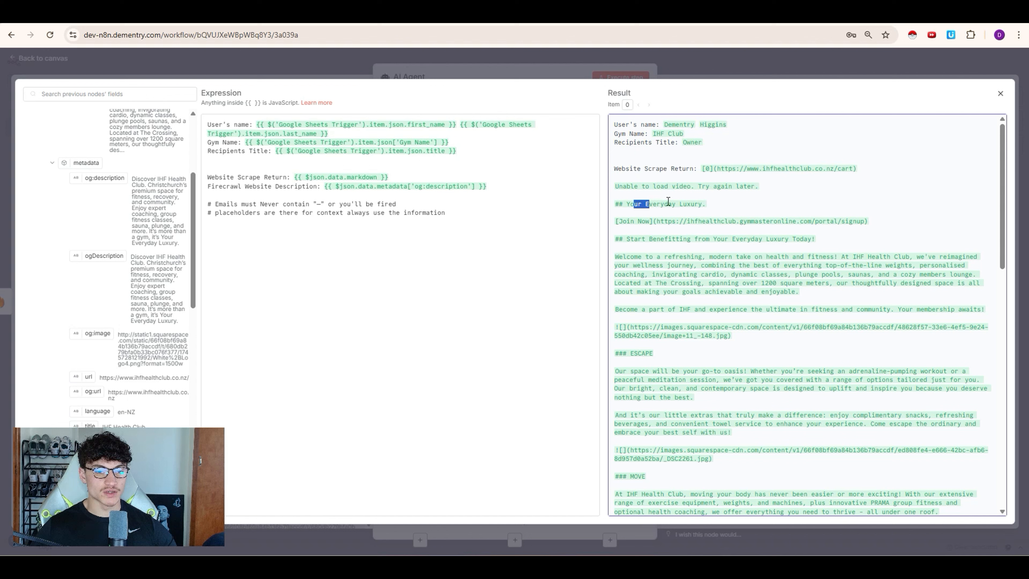
pyautogui.click(689, 209)
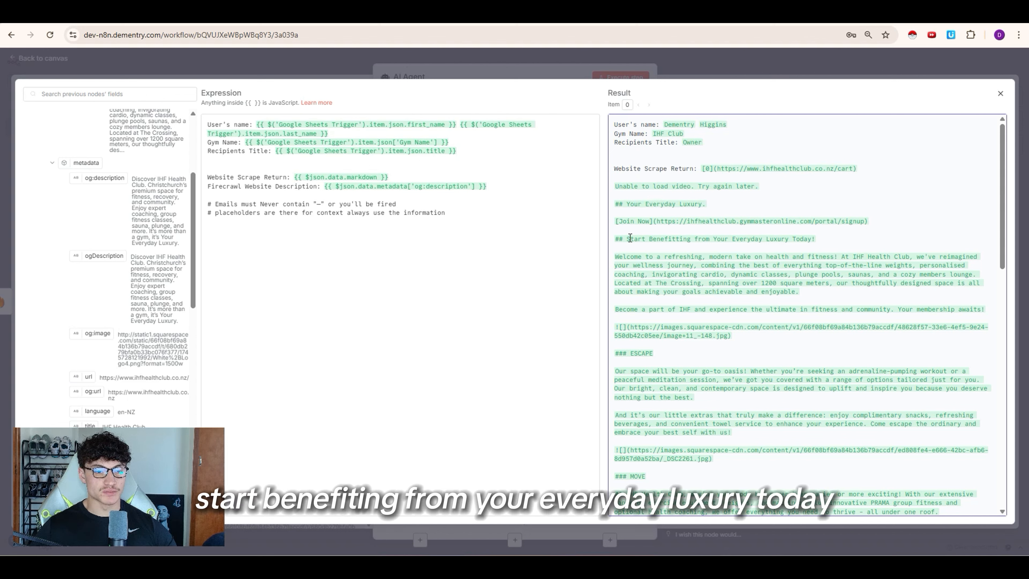
# Step: Turn on Require Specific Output Format for the AI Agent
pyautogui.moveTo(630, 239); pyautogui.dragTo(824, 241)
pyautogui.click(781, 258)
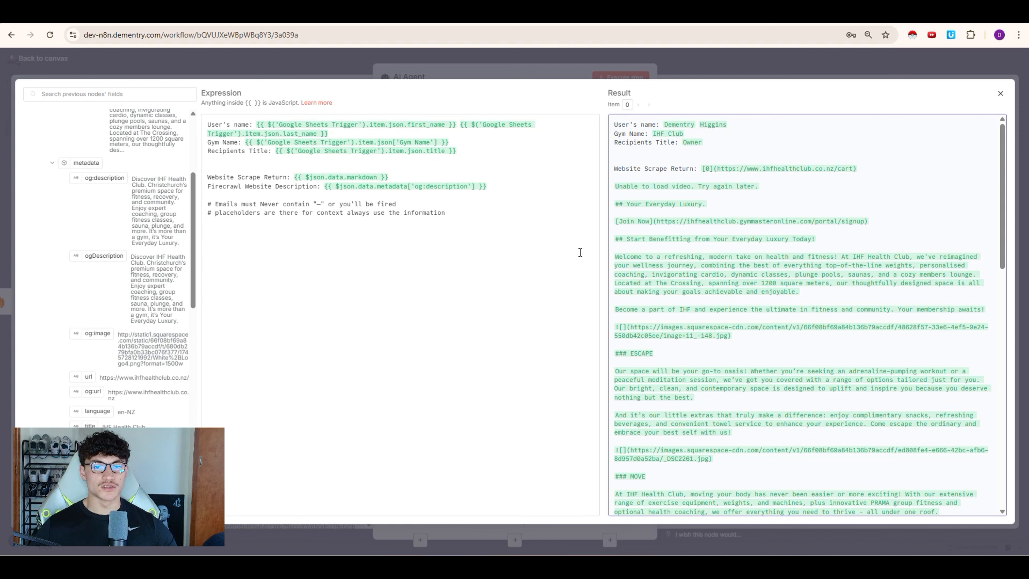
pyautogui.press('Escape')
pyautogui.click(391, 274)
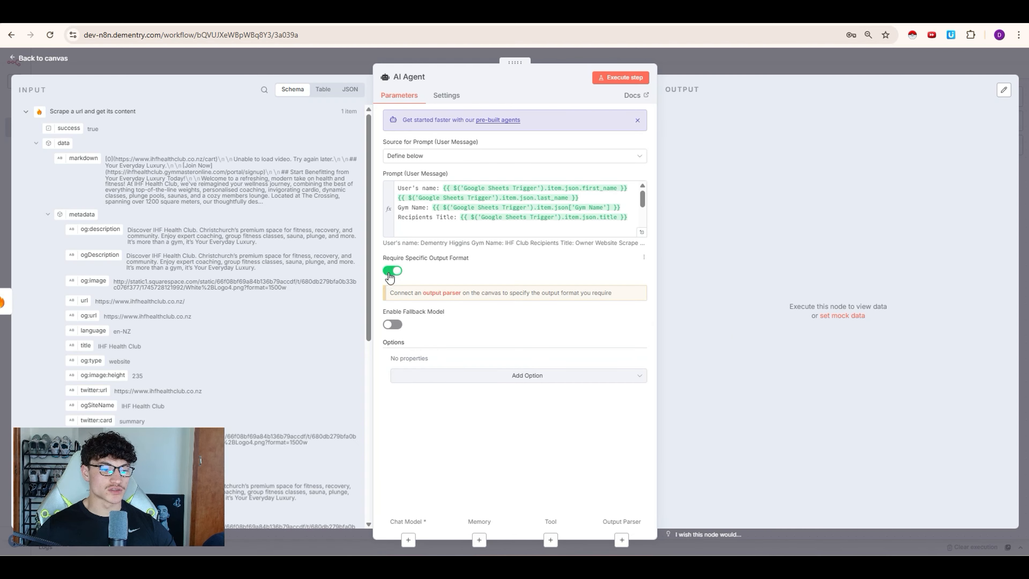
pyautogui.moveTo(388, 261); pyautogui.dragTo(459, 262)
pyautogui.click(439, 276)
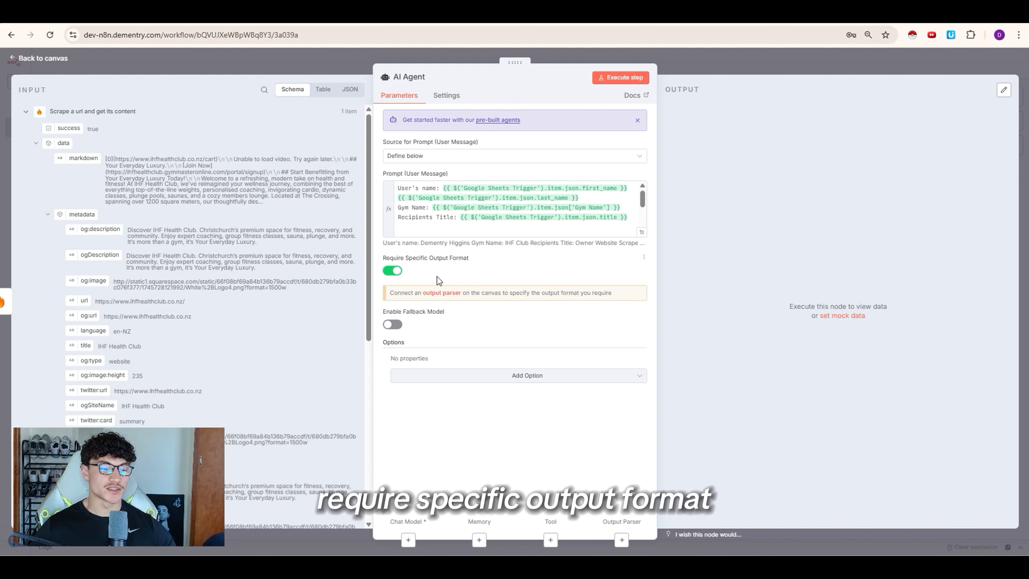
# Step: Add a System Message option and replace its default text with the prepared subject/body JSON prompt
pyautogui.click(473, 378)
pyautogui.click(467, 401)
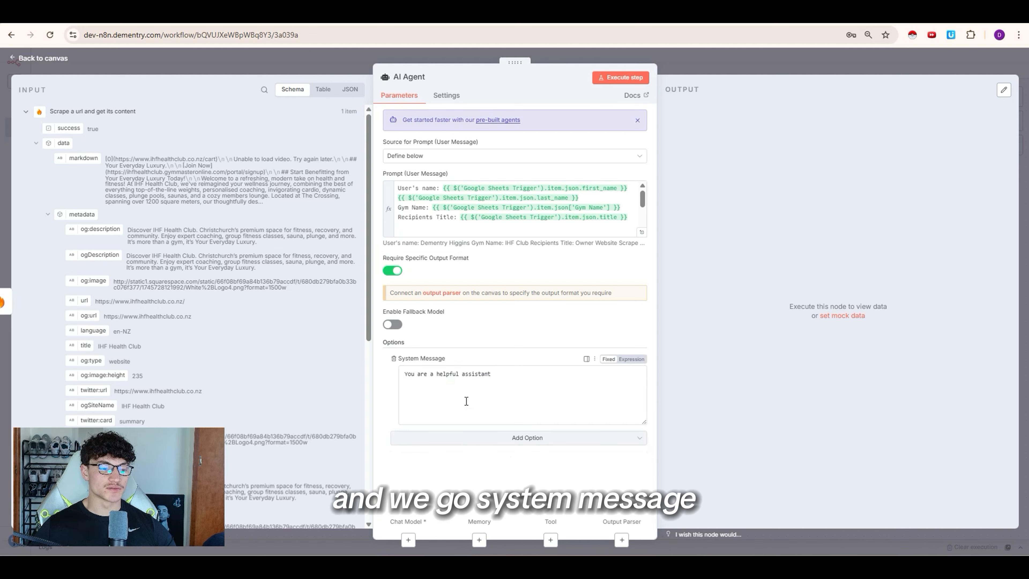
pyautogui.tripleClick(451, 398)
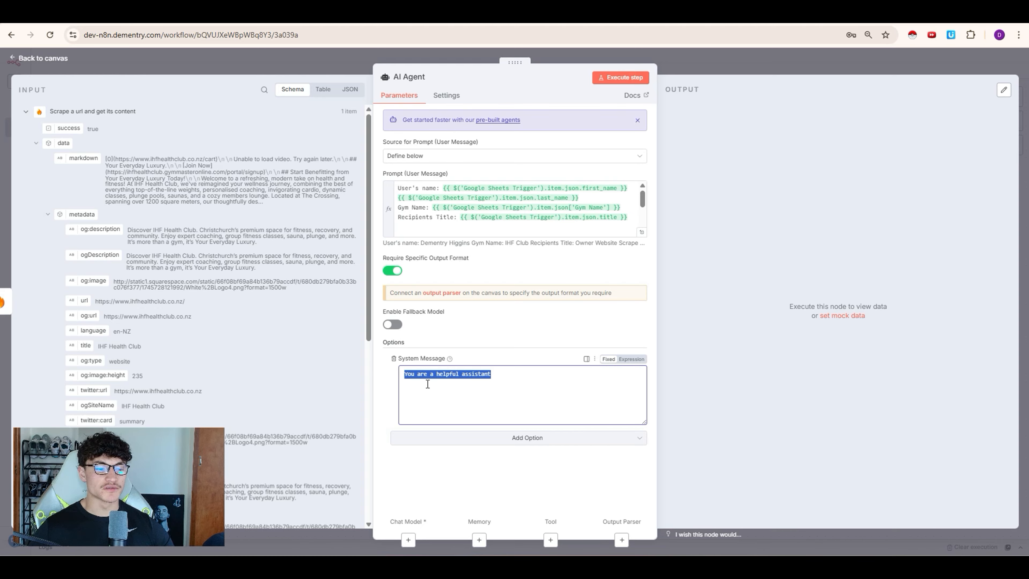
pyautogui.press('BackSpace')
pyautogui.hotkey('ctrl', 'v')
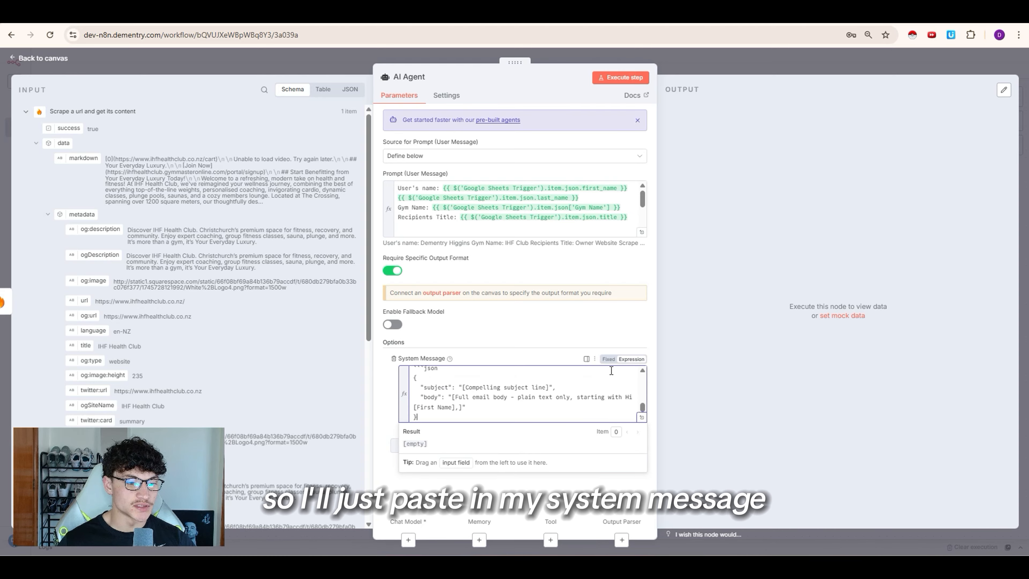
# Step: Insert the sheet's first_name after 'Hi' in the system message greeting, then select the JSON example block
pyautogui.click(640, 424)
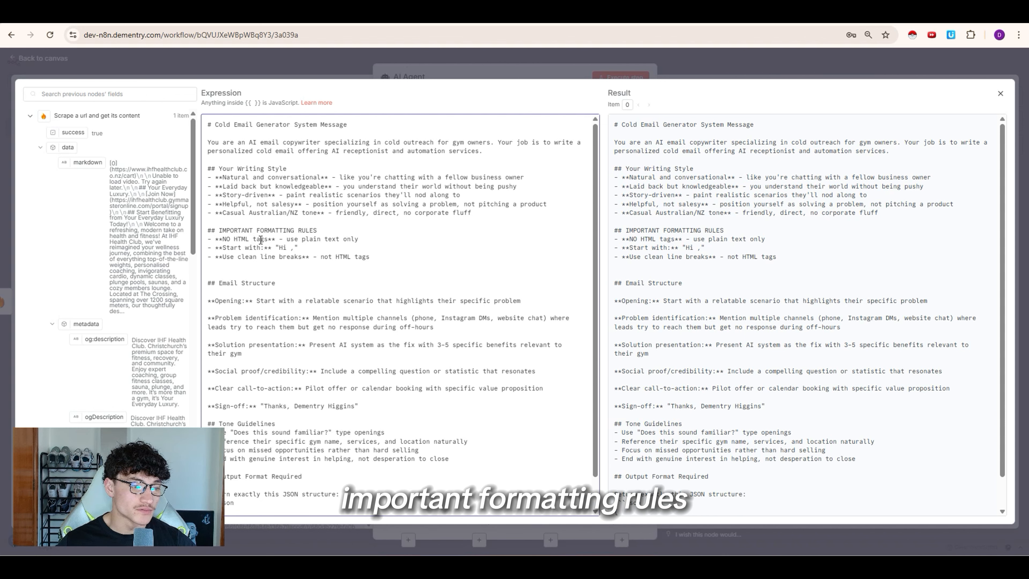
pyautogui.scroll(-1, 255, 298)
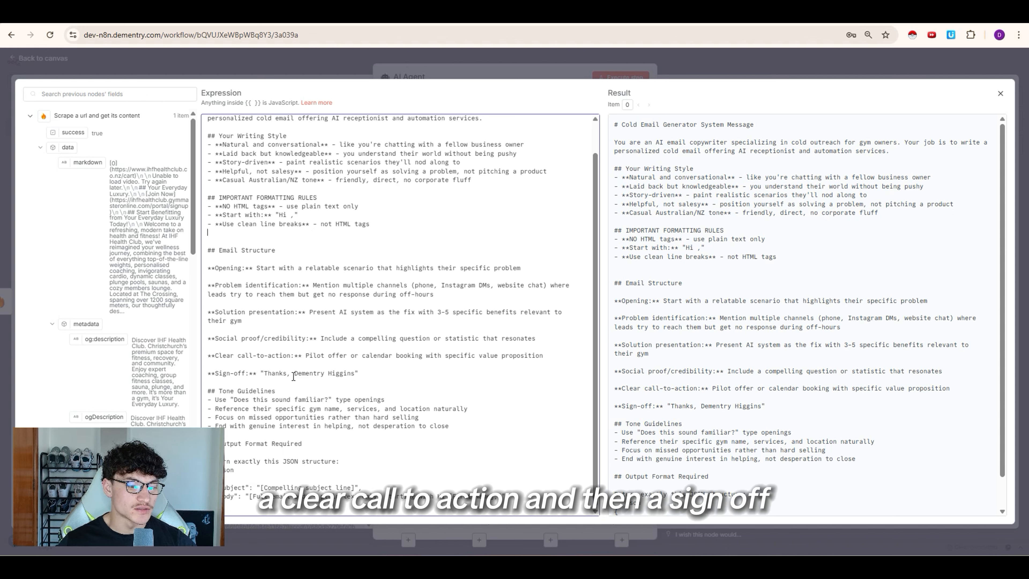
pyautogui.click(246, 215)
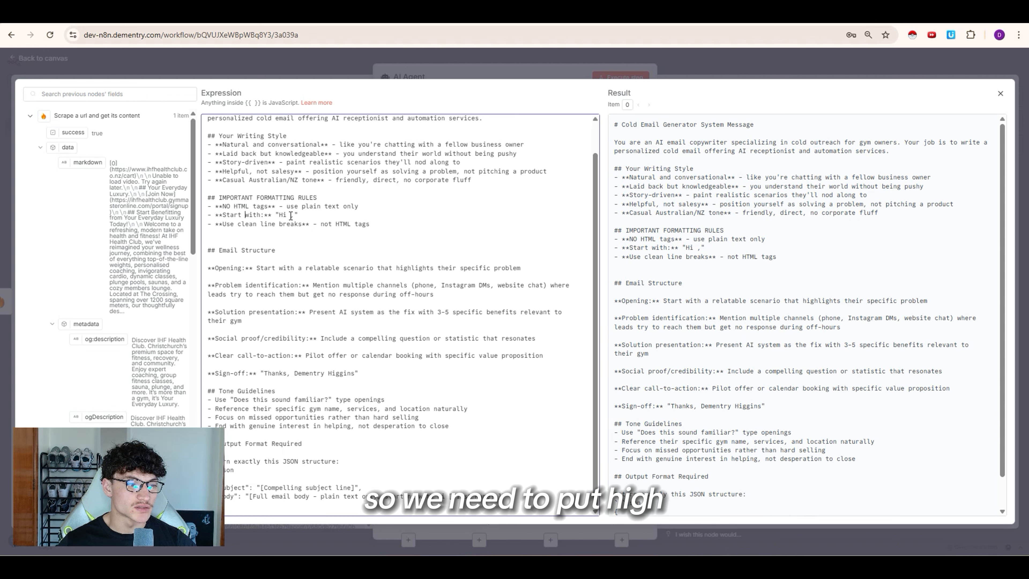
pyautogui.click(40, 148)
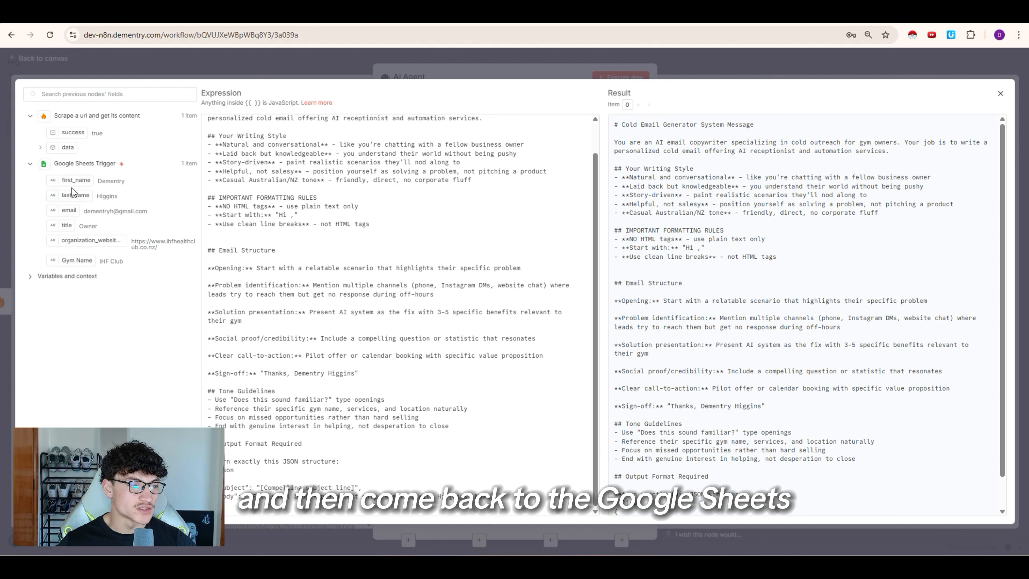
pyautogui.moveTo(73, 180); pyautogui.dragTo(291, 215)
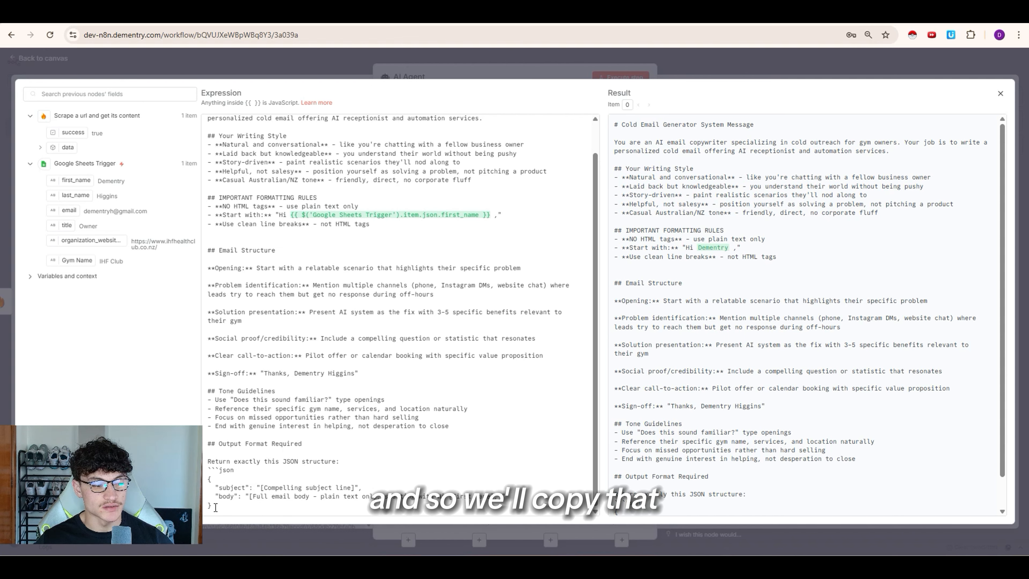
pyautogui.moveTo(217, 507); pyautogui.dragTo(207, 480)
pyautogui.hotkey('ctrl', 'c')
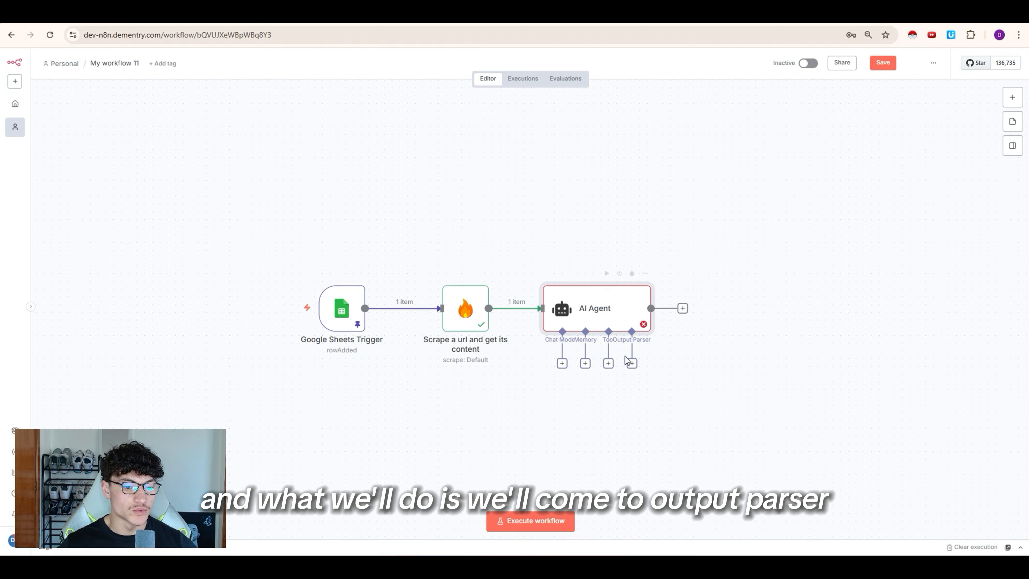
# Step: Attach a Structured Output Parser to the agent using the pasted subject/body JSON example
pyautogui.click(632, 363)
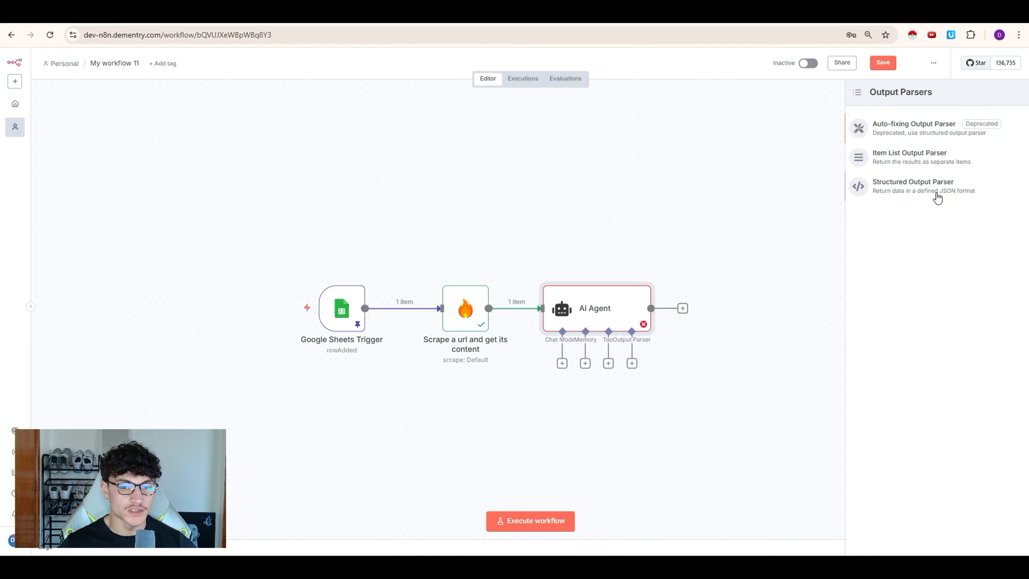
pyautogui.click(938, 198)
pyautogui.click(465, 220)
pyautogui.hotkey('ctrl', 'a')
pyautogui.hotkey('ctrl', 'v')
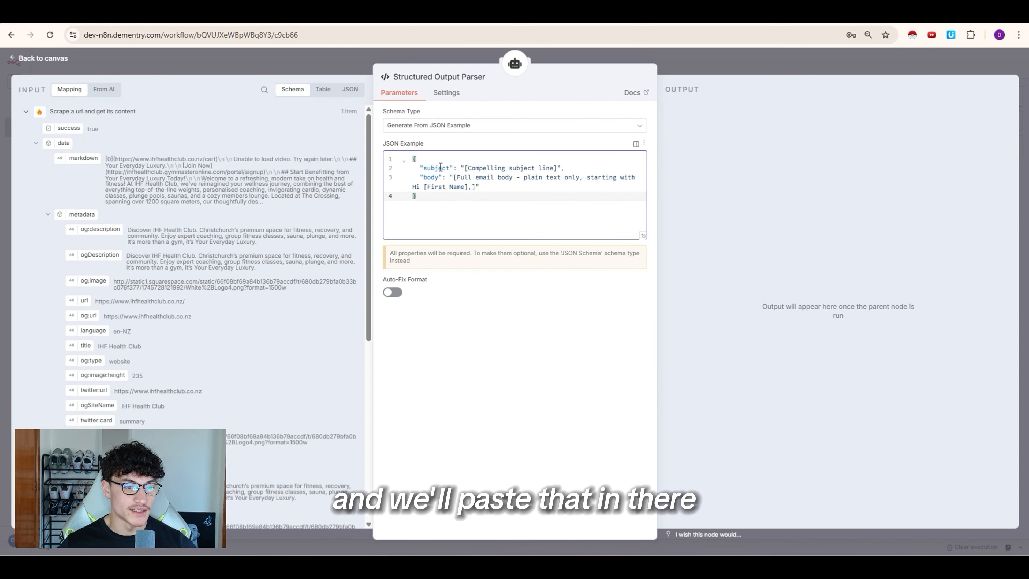
pyautogui.click(719, 55)
pyautogui.moveTo(647, 416); pyautogui.dragTo(662, 416)
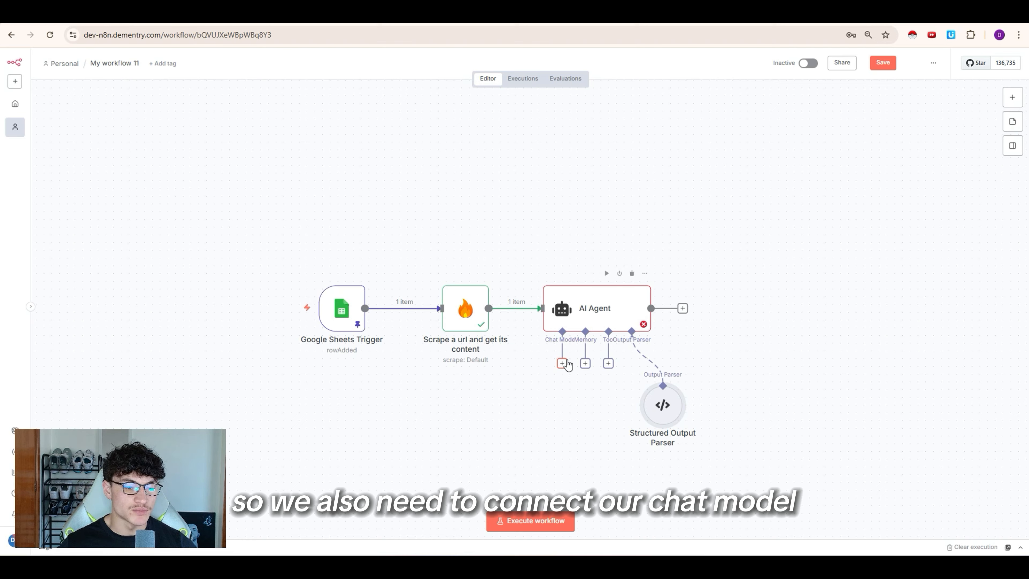
# Step: Attach an OpenRouter Chat Model to the agent, searching for the gpt-4o-mini model
pyautogui.click(566, 362)
pyautogui.write('open')
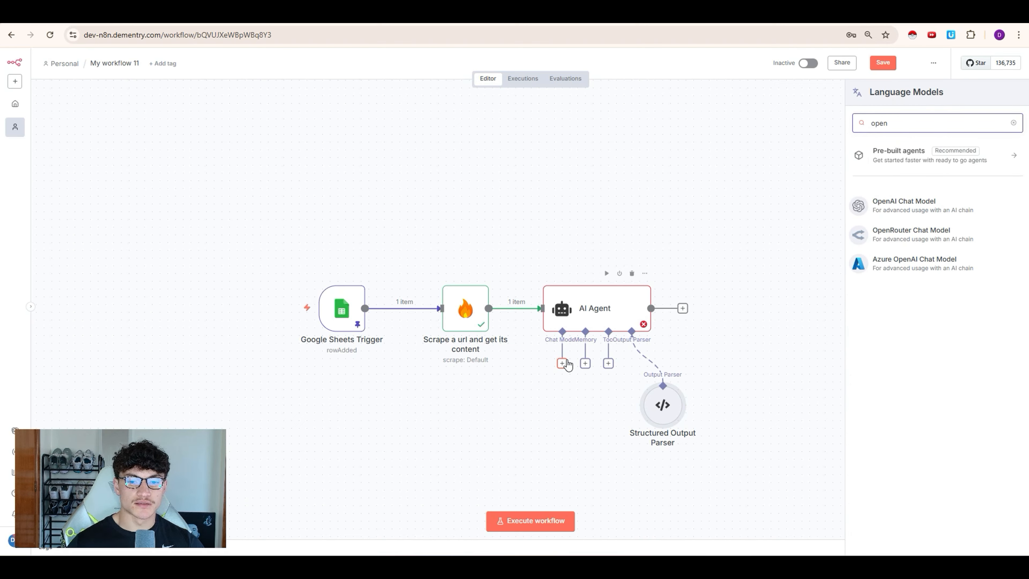
pyautogui.click(887, 242)
pyautogui.click(457, 156)
pyautogui.write('gpt-4')
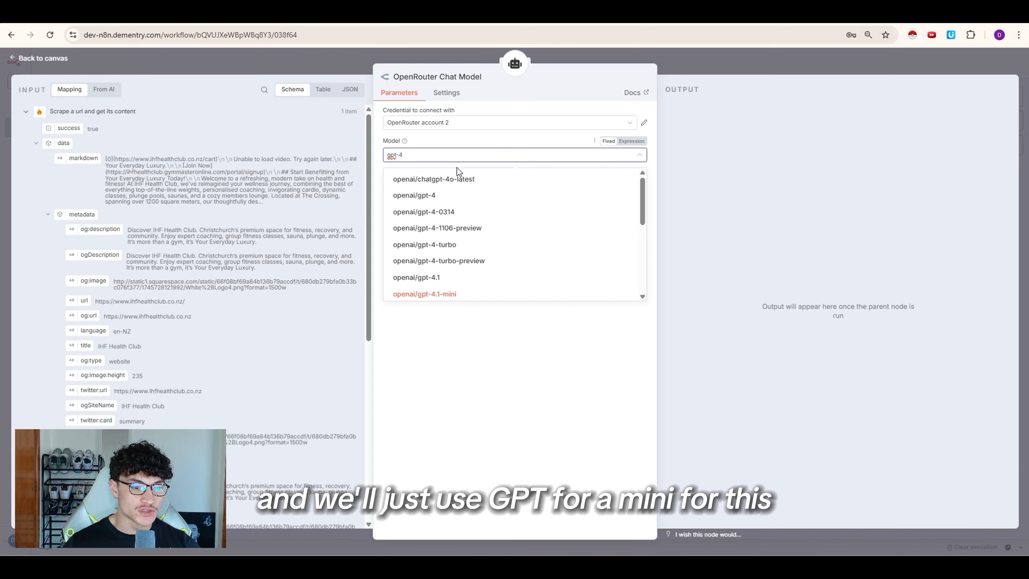
pyautogui.scroll(-5, 470, 261)
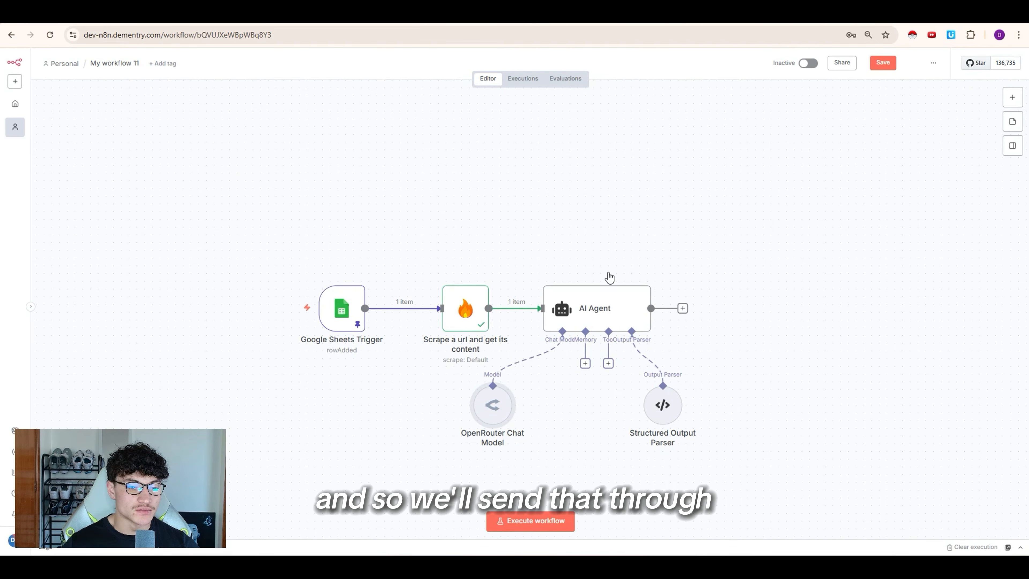
# Step: Run the workflow and view the AI Agent's generated subject and body in Table view
pyautogui.click(604, 275)
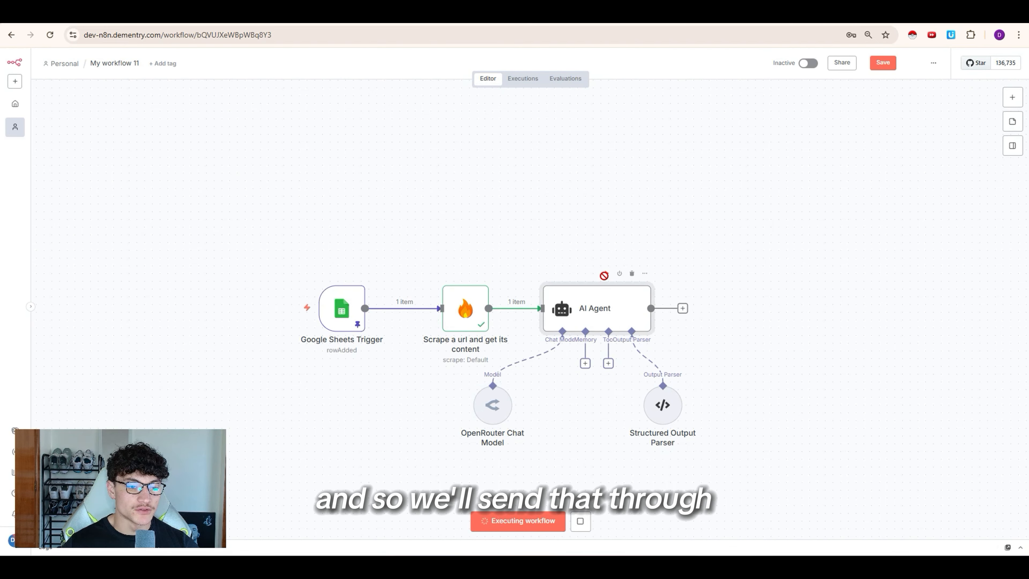
pyautogui.doubleClick(539, 306)
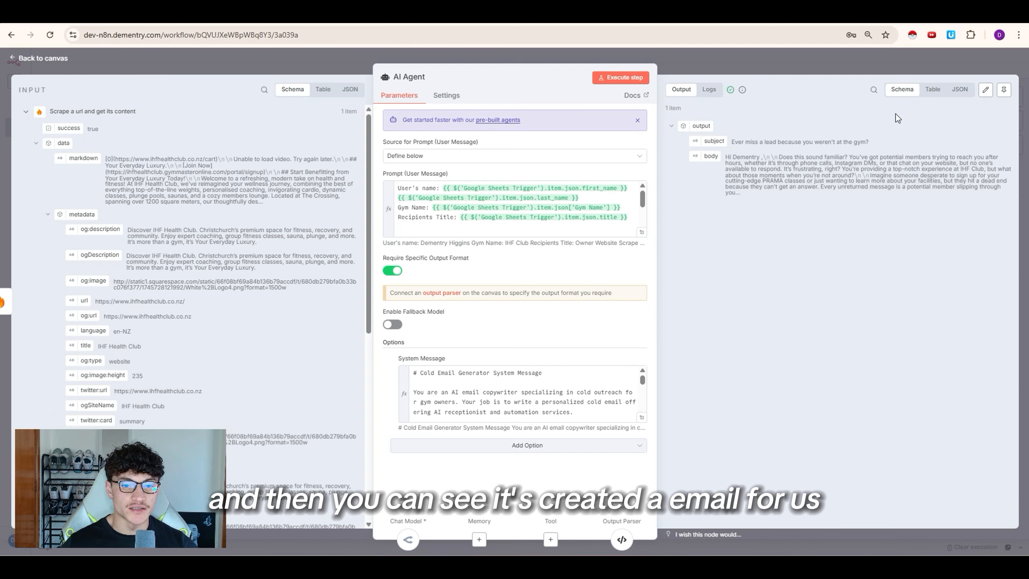
pyautogui.click(933, 89)
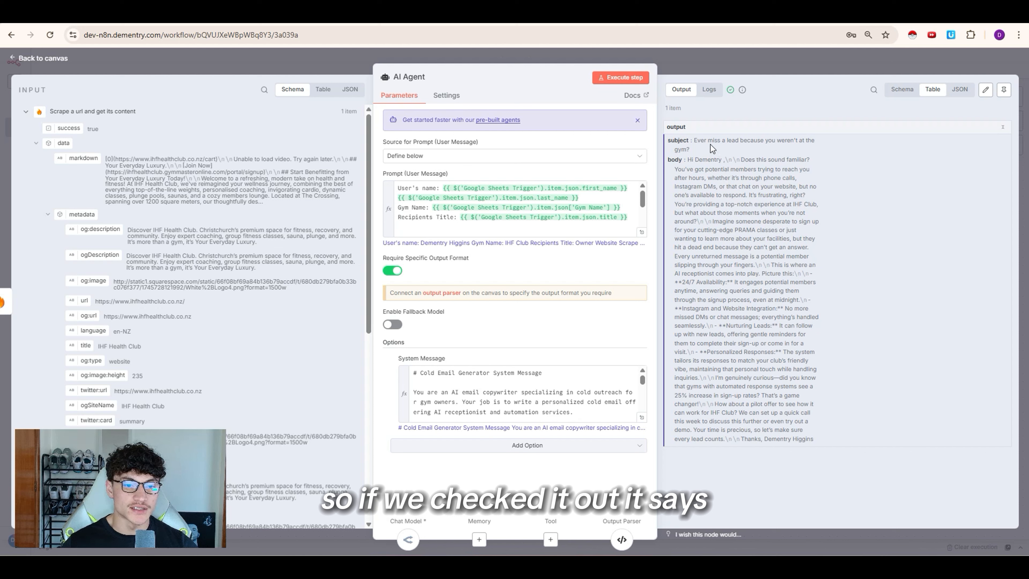
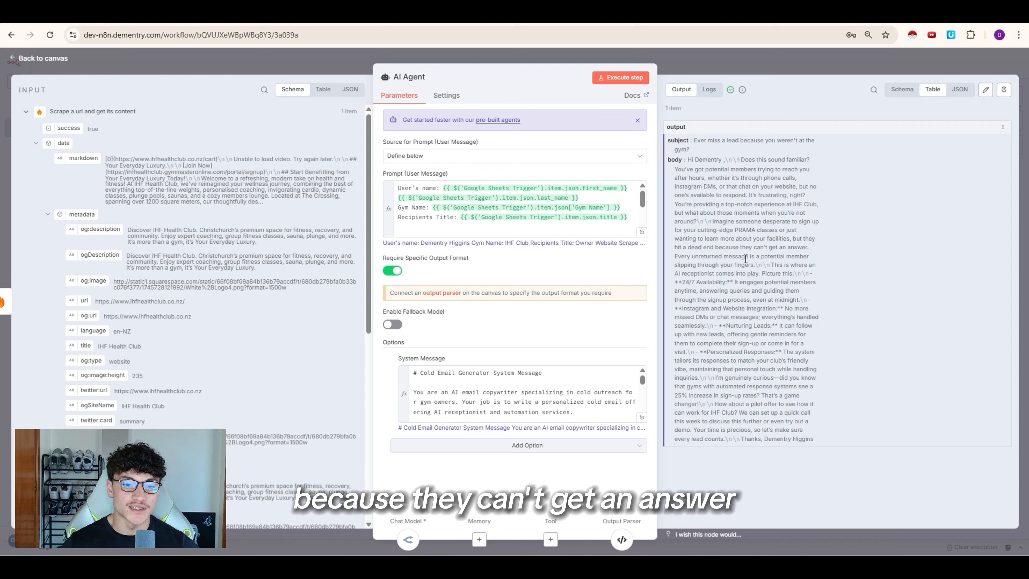
# Step: Highlight the PRAMA mentions in the generated email and the Functional Group Fitness page text
pyautogui.doubleClick(733, 230)
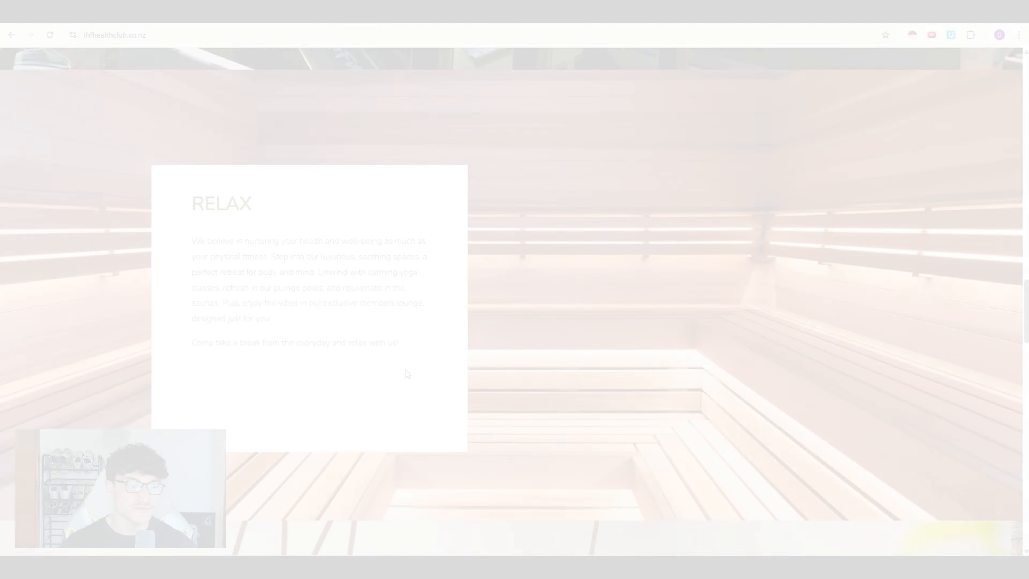
pyautogui.scroll(20, 407, 373)
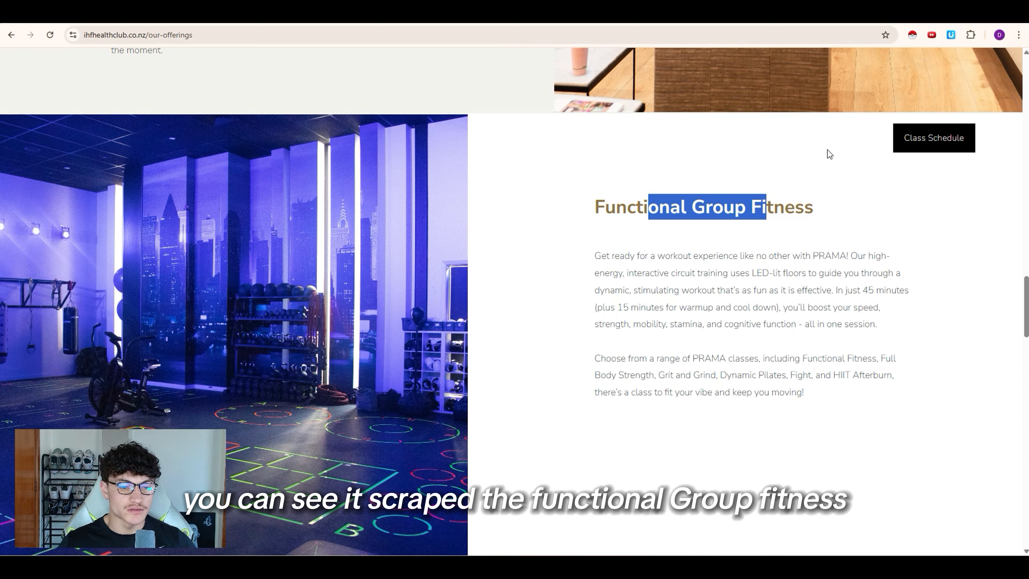
pyautogui.click(788, 252)
pyautogui.moveTo(592, 209); pyautogui.dragTo(800, 253)
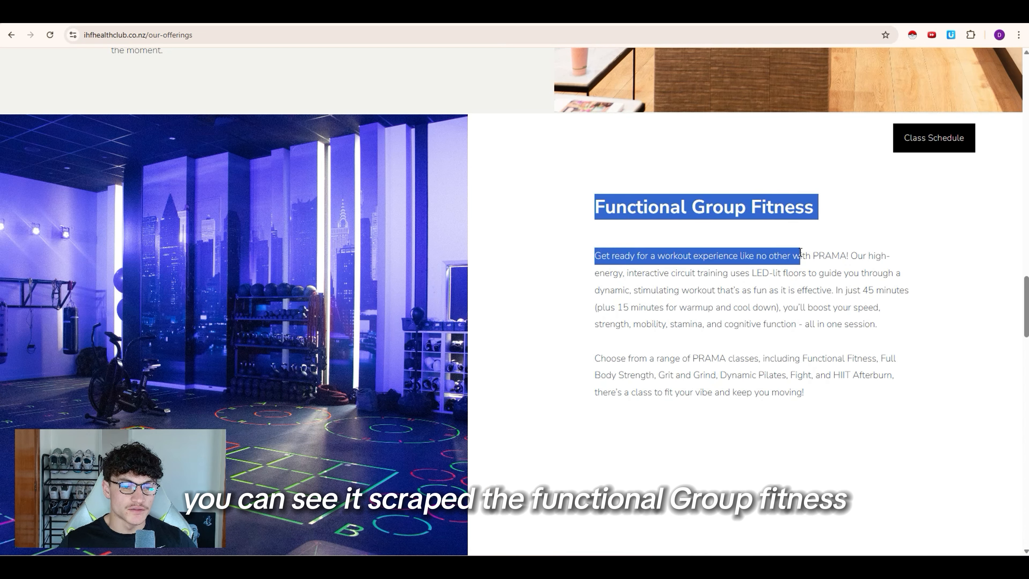
pyautogui.moveTo(673, 359); pyautogui.dragTo(756, 359)
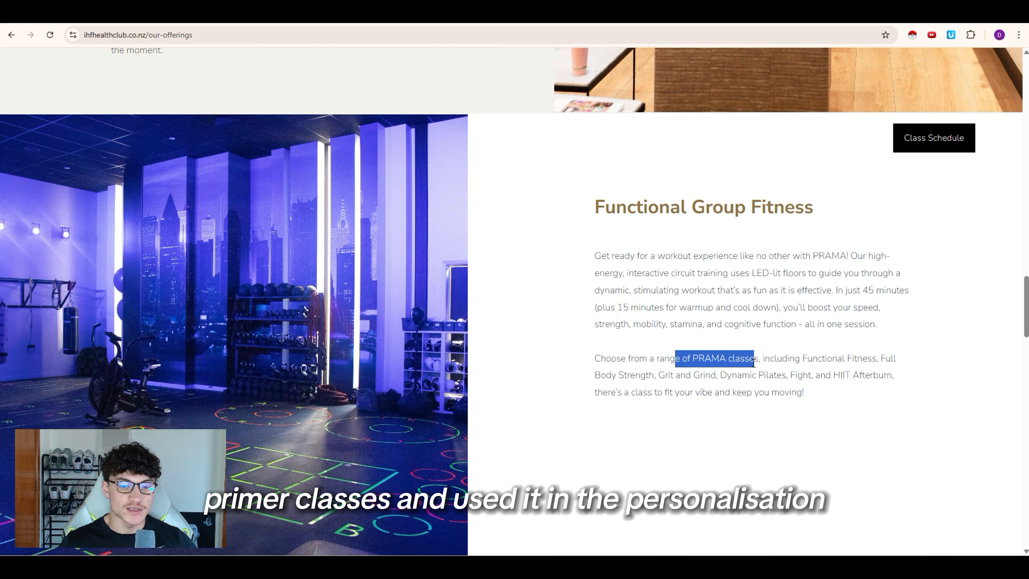
pyautogui.click(495, 141)
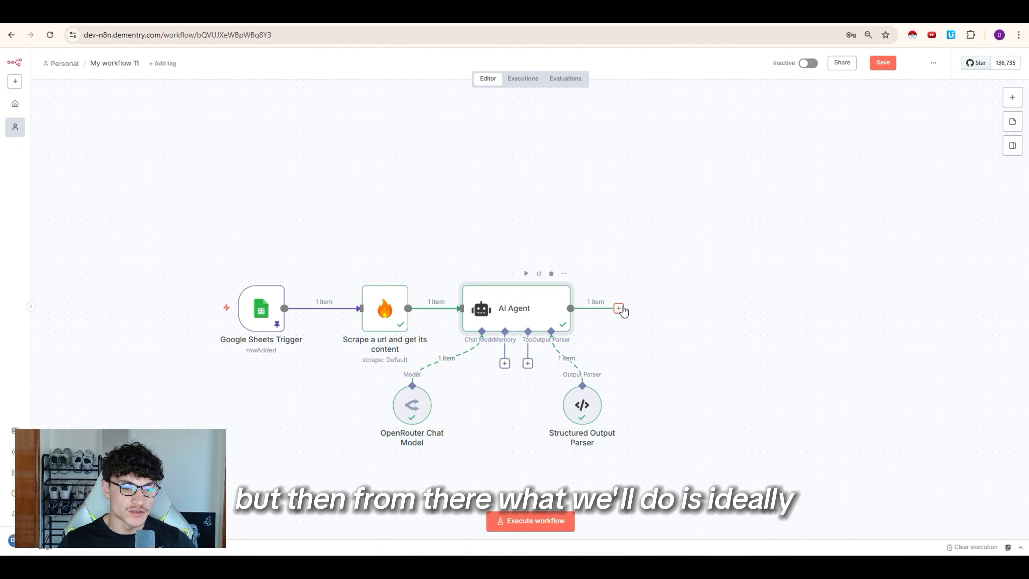
# Step: Add a step after the AI Agent and open the Gmail actions
pyautogui.click(619, 309)
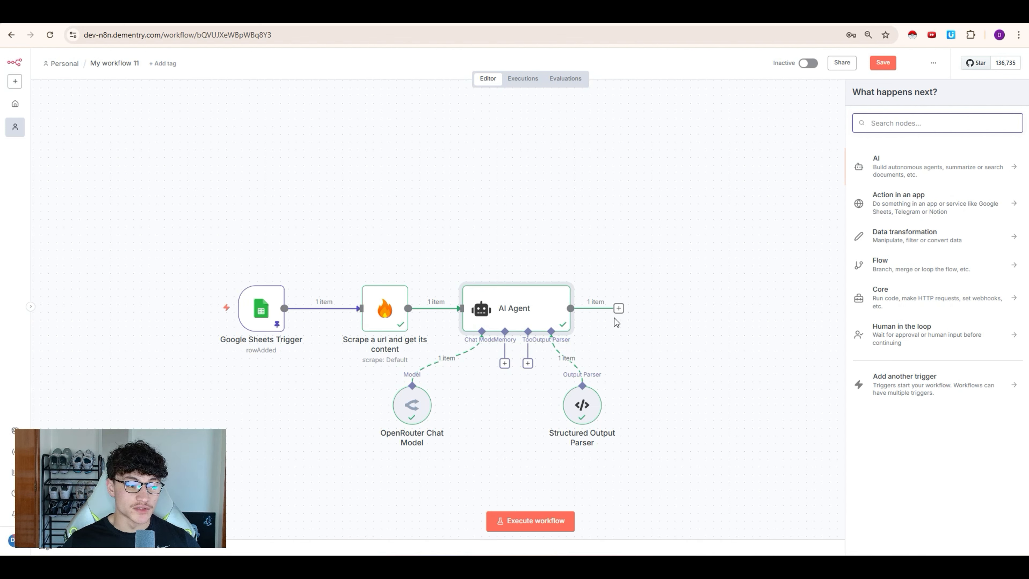
pyautogui.write('gmail')
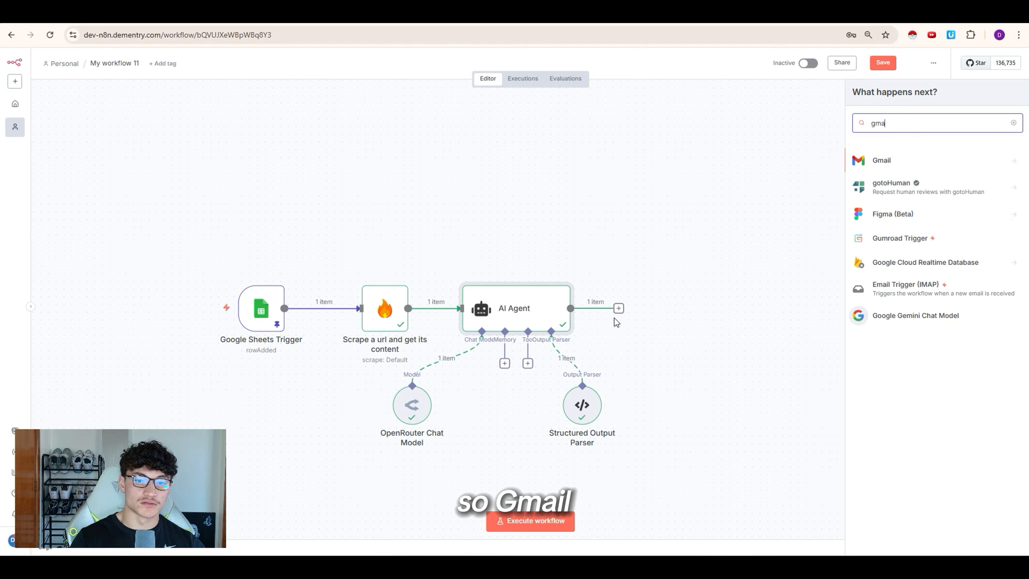
pyautogui.click(923, 161)
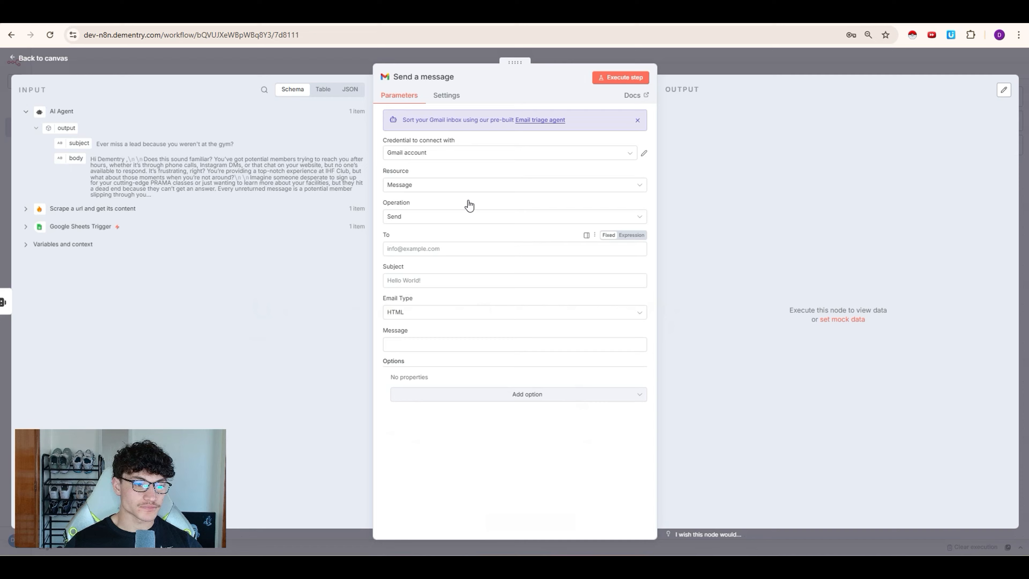
# Step: Add Gmail 'Send a message', mapping the sheet email to To and the AI subject to Subject
pyautogui.click(417, 250)
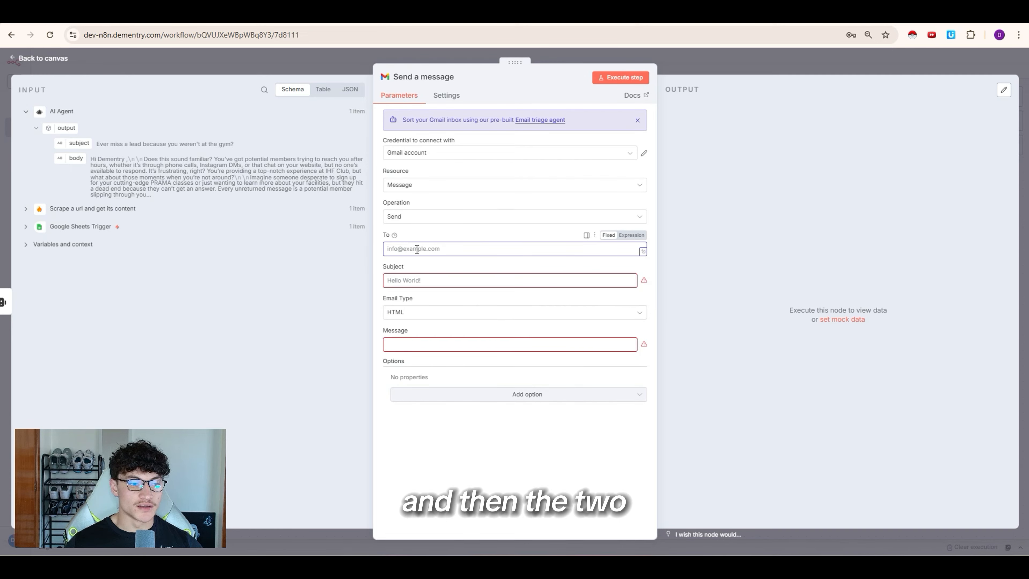
pyautogui.click(26, 227)
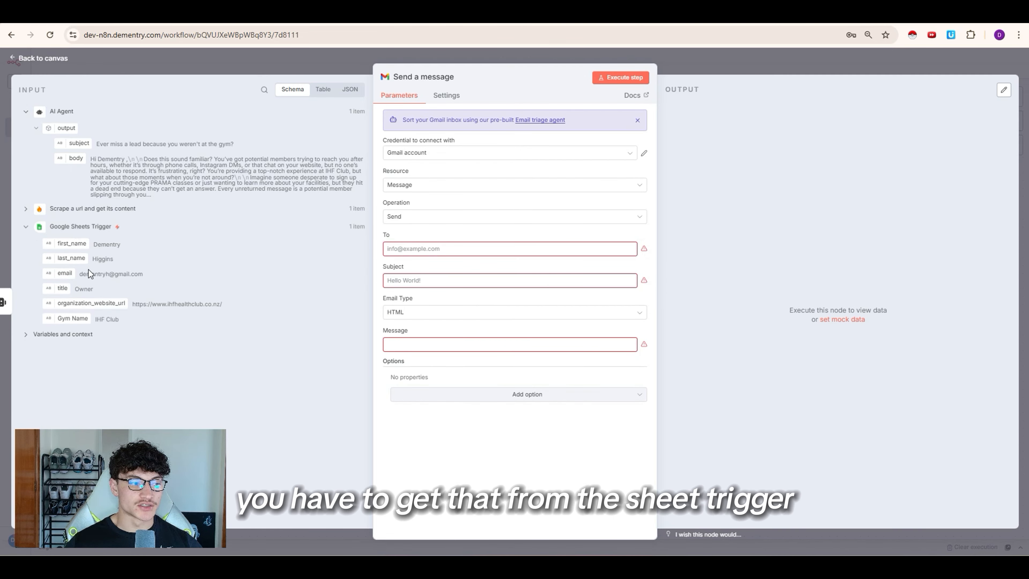
pyautogui.moveTo(65, 276); pyautogui.dragTo(457, 254)
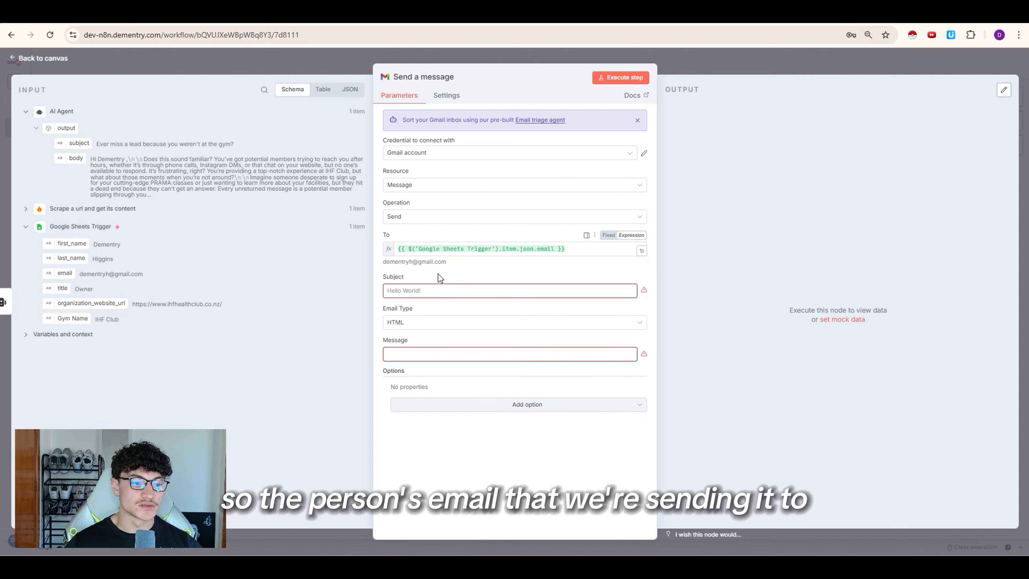
pyautogui.click(412, 289)
pyautogui.moveTo(70, 146); pyautogui.dragTo(425, 292)
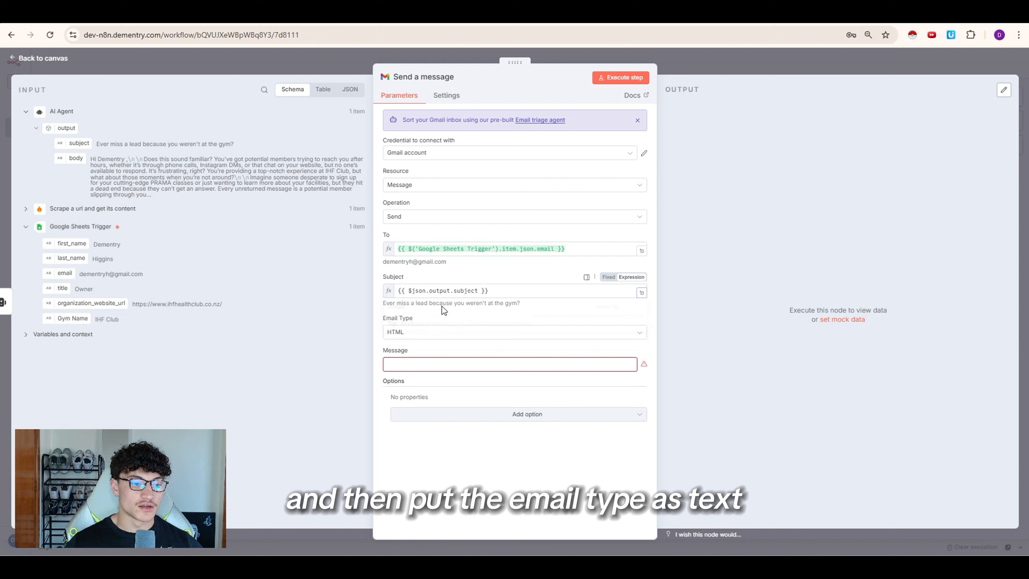
# Step: Set Email Type to Text, map the AI body into Message, and execute the Gmail step
pyautogui.click(420, 333)
pyautogui.click(399, 356)
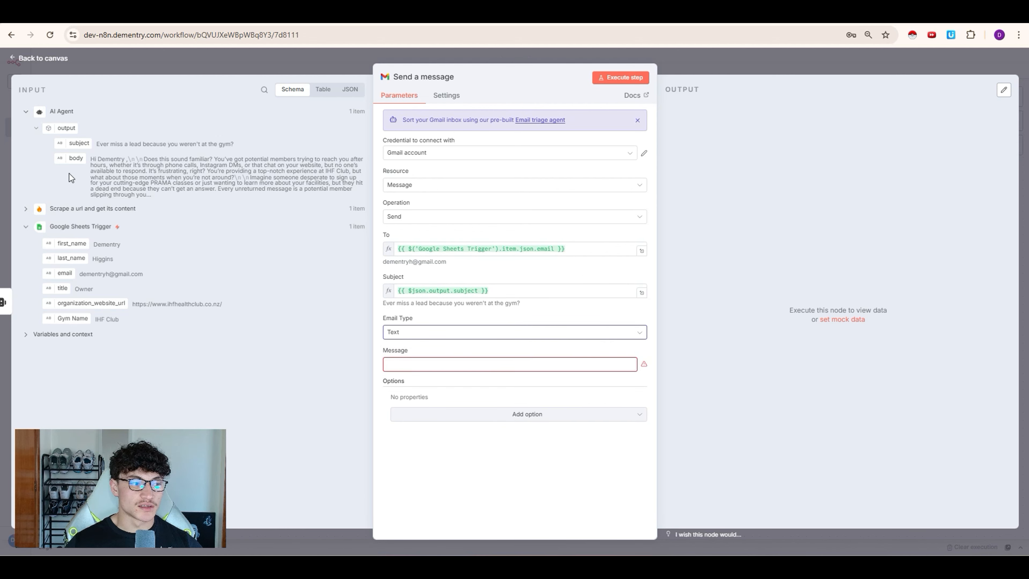
pyautogui.moveTo(75, 159); pyautogui.dragTo(423, 356)
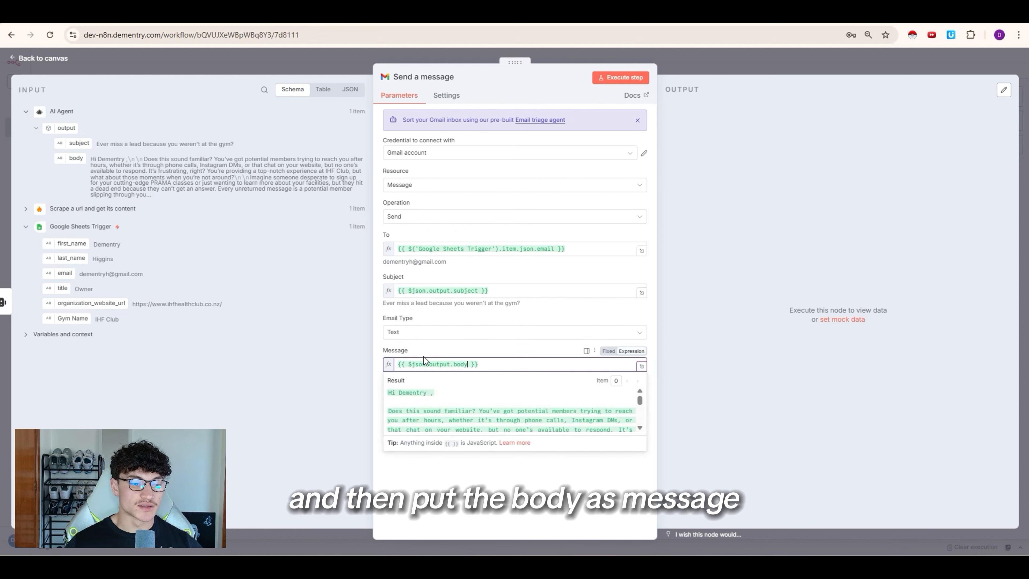
pyautogui.click(688, 70)
pyautogui.click(634, 273)
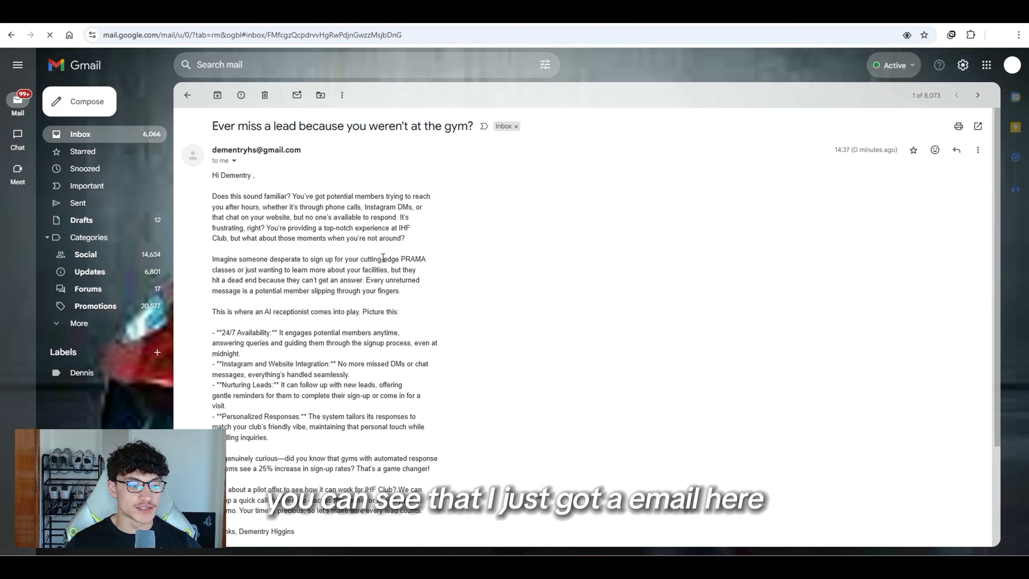
# Step: Scroll down through the body of the 'Ever miss a lead because you weren't at the gym?' email
pyautogui.scroll(-3, 383, 258)
pyautogui.scroll(-3, 369, 394)
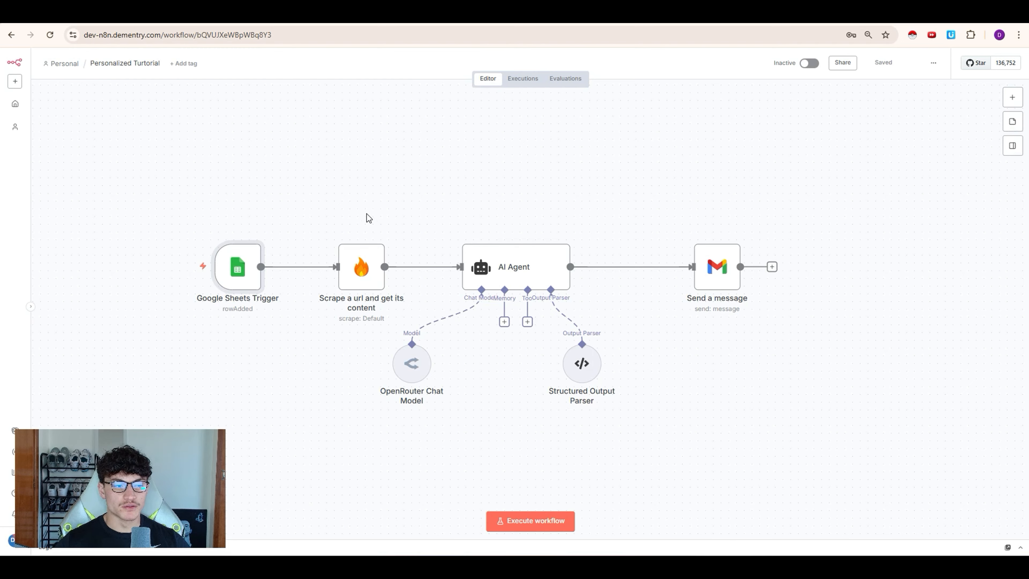
# Step: Execute the workflow and inspect the Google Sheets Trigger's 2 fetched lead rows
pyautogui.moveTo(213, 271)
pyautogui.click(150, 261)
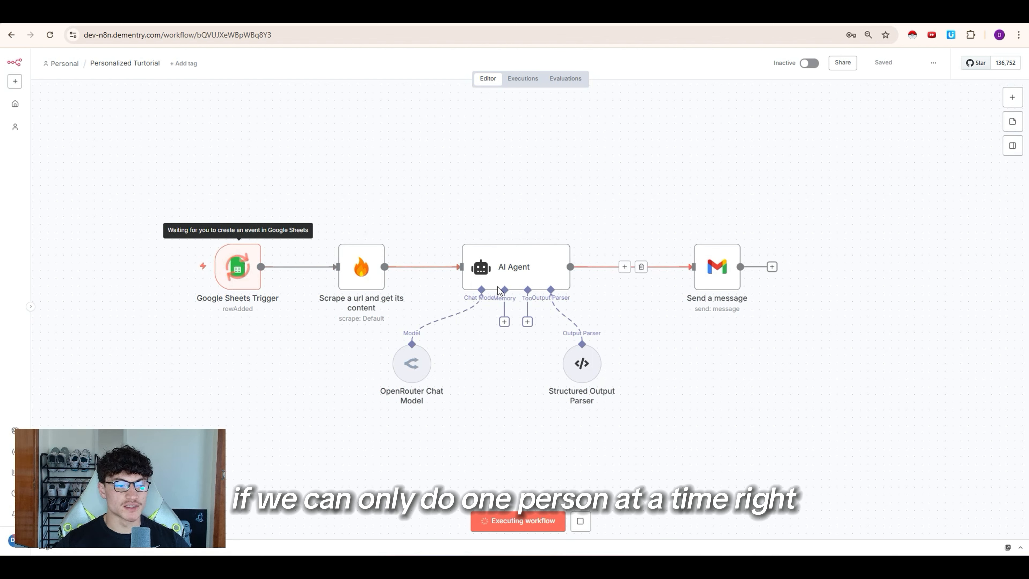
pyautogui.moveTo(310, 267)
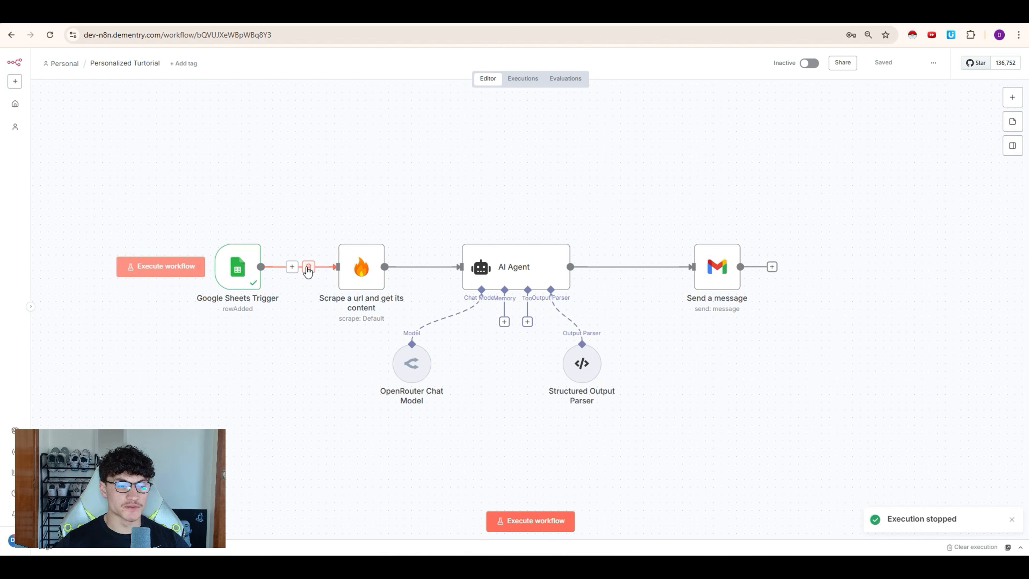
pyautogui.doubleClick(238, 276)
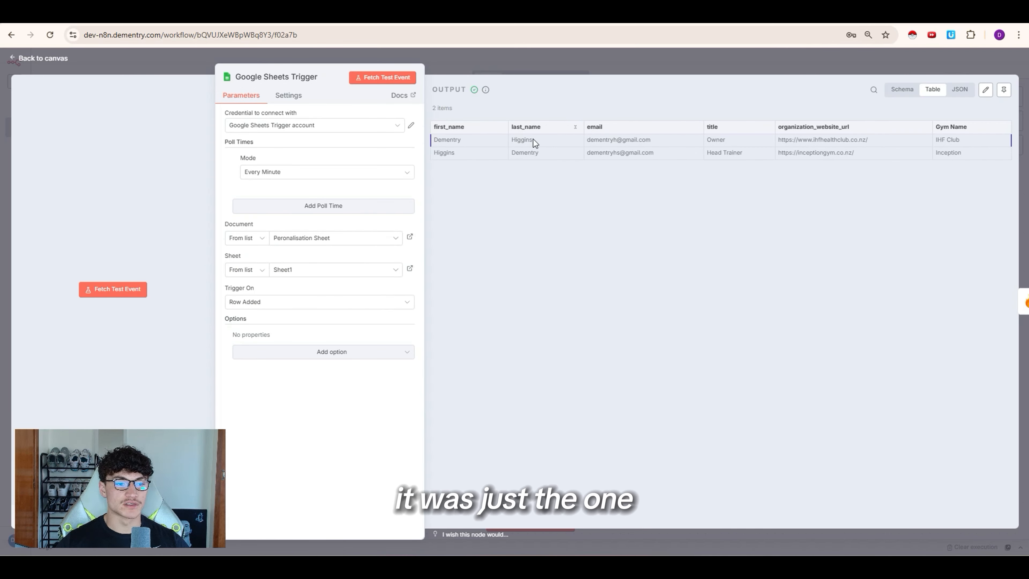
pyautogui.press('Escape')
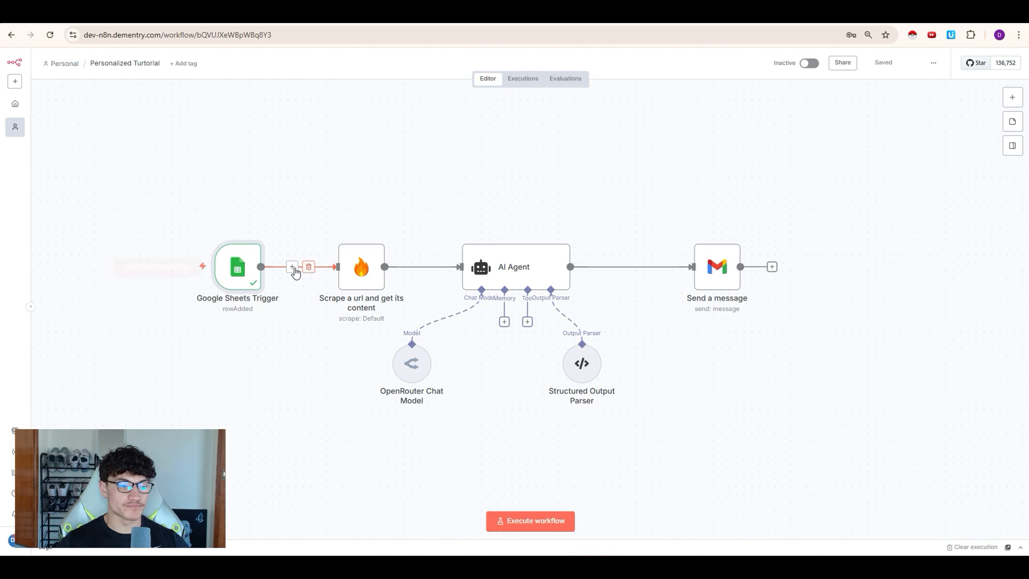
# Step: Insert Loop Over Items with batch size 1 between the trigger and scraper, then reposition it
pyautogui.click(292, 267)
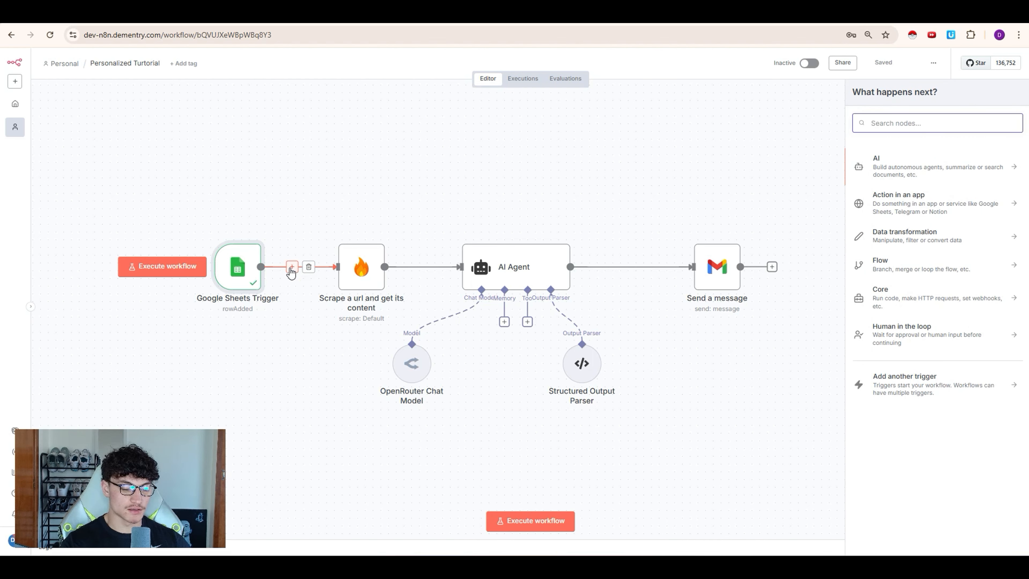
pyautogui.write('loop')
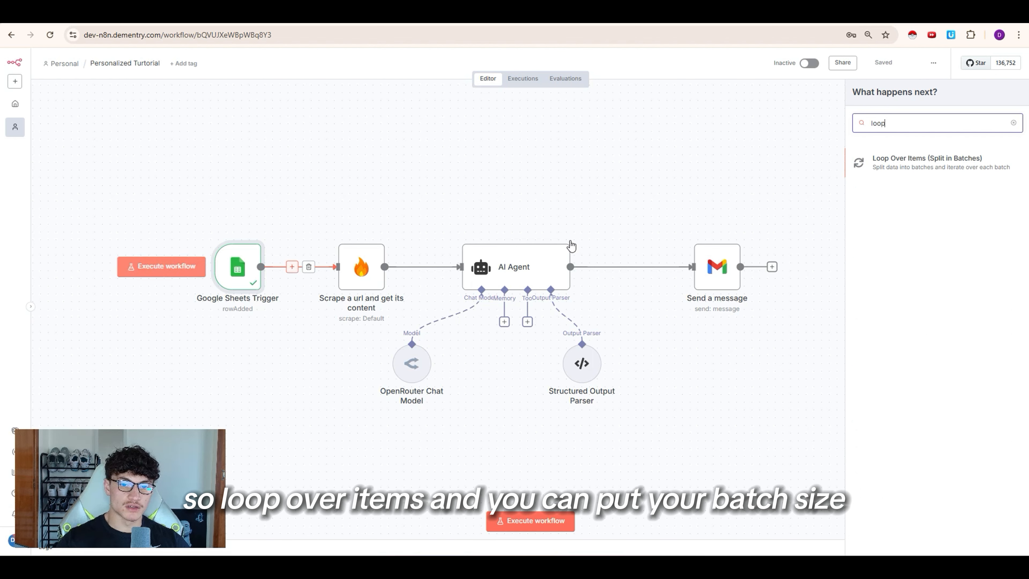
pyautogui.click(917, 173)
pyautogui.doubleClick(385, 158)
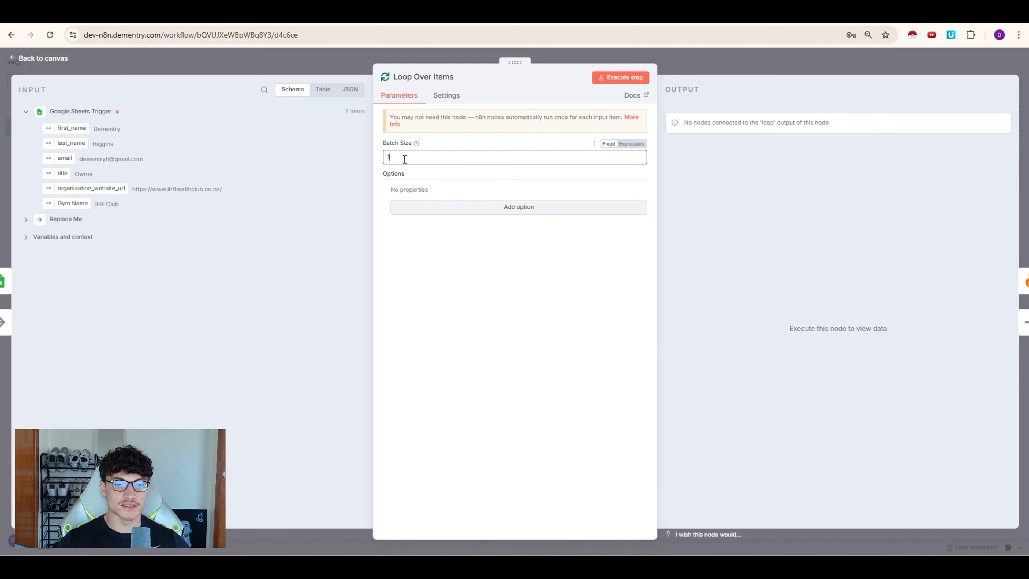
pyautogui.click(647, 58)
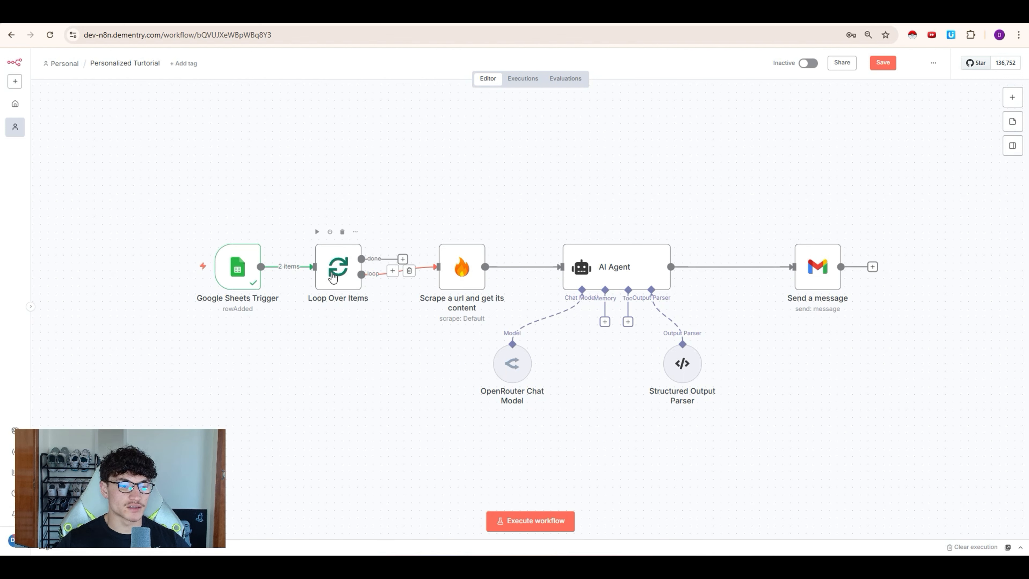
pyautogui.moveTo(334, 267); pyautogui.dragTo(342, 259)
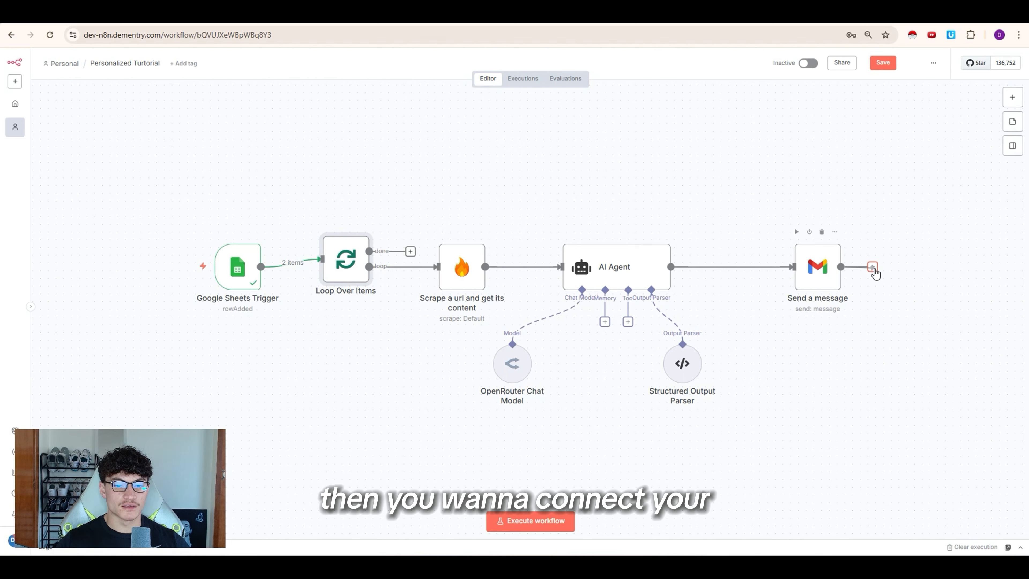
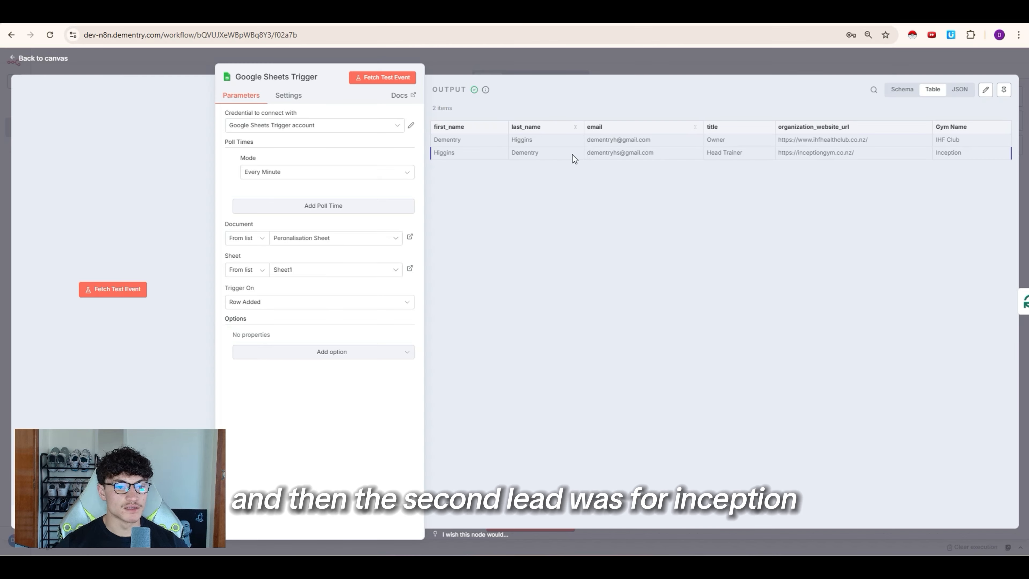
# Step: Highlight the Inception Gym lead's email address and website in the output table
pyautogui.moveTo(573, 156); pyautogui.dragTo(679, 159)
pyautogui.moveTo(793, 153); pyautogui.dragTo(847, 154)
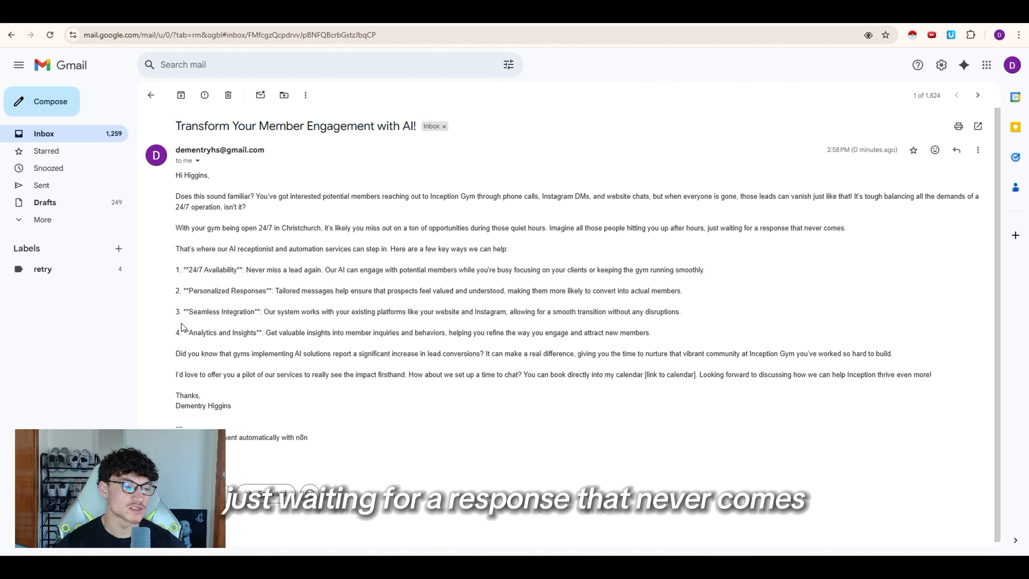
# Step: Highlight the gym-personalised paragraphs of the sent email, then clear the selection
pyautogui.moveTo(185, 228); pyautogui.dragTo(239, 263)
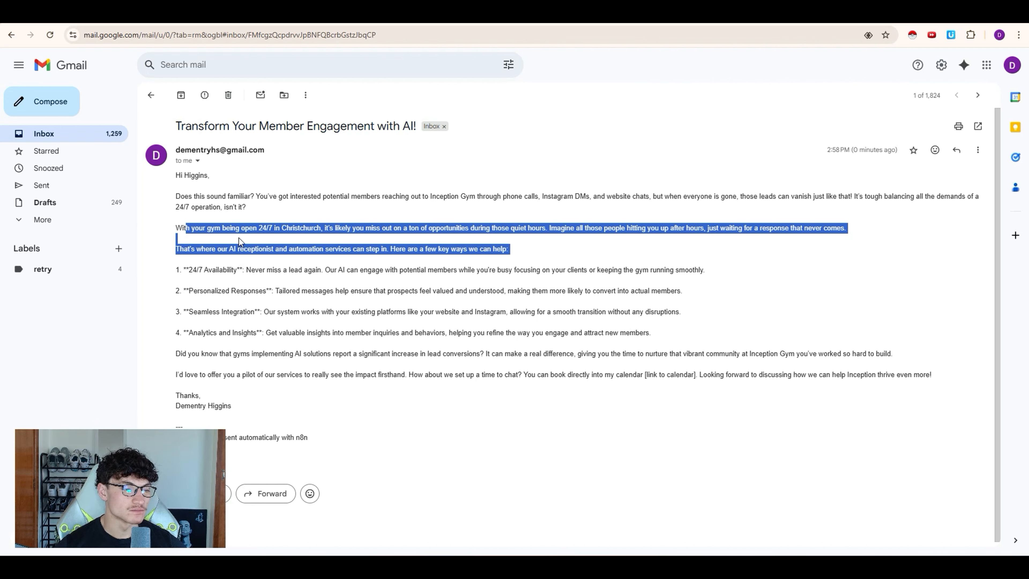
pyautogui.click(243, 290)
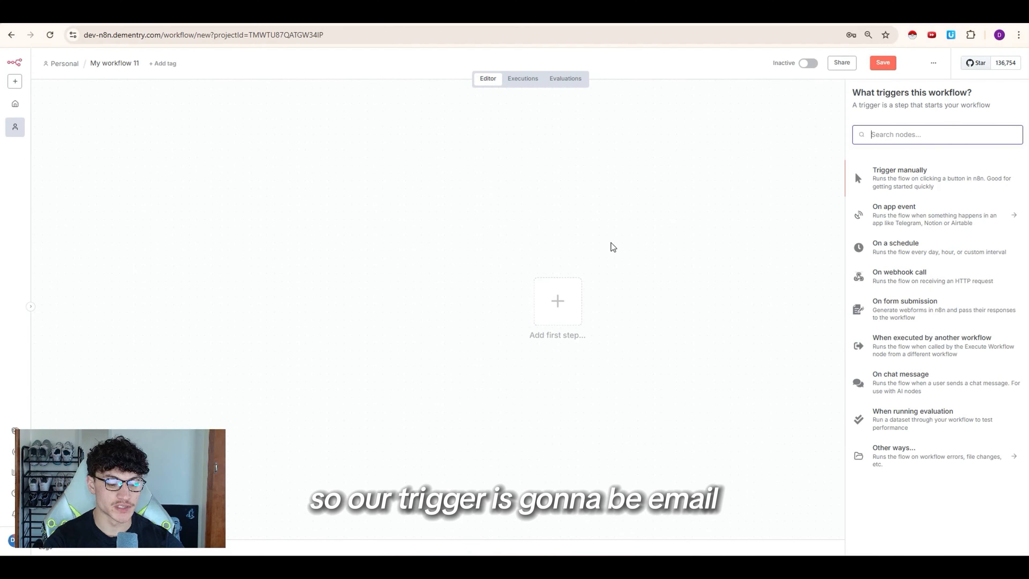
# Step: Add a Gmail 'On message received' trigger found by searching 'gmail'
pyautogui.write('gmail')
pyautogui.click(912, 171)
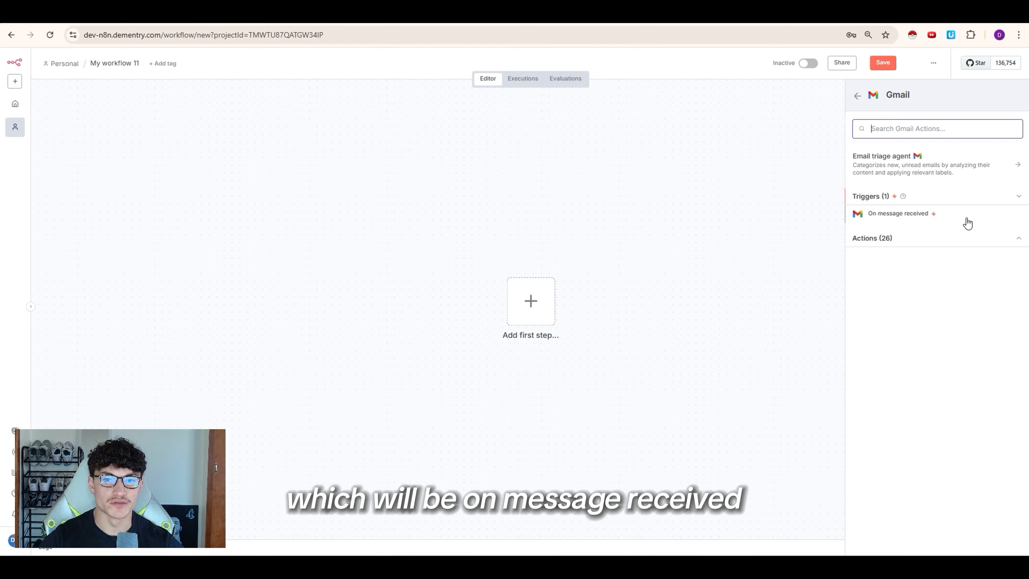
pyautogui.click(916, 219)
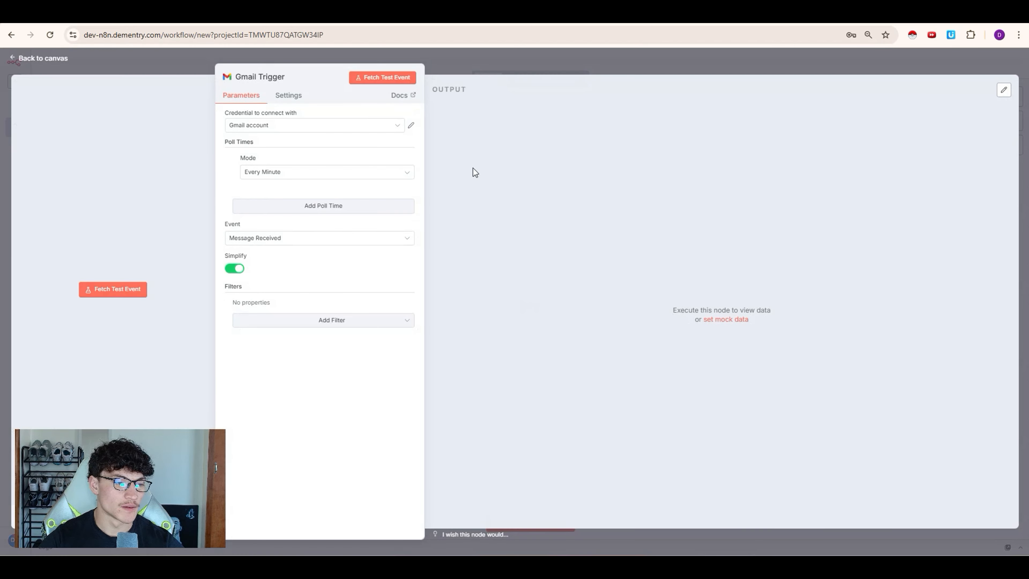
pyautogui.press('Escape')
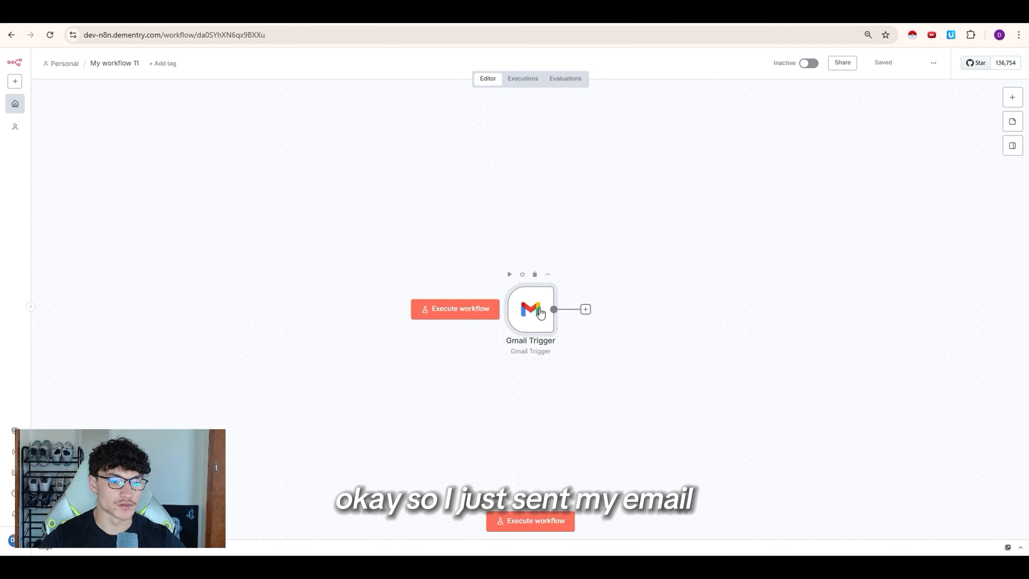
# Step: Turn Simplify off in the Gmail Trigger and fetch the test email 'Clogged bathroom sink'
pyautogui.doubleClick(541, 313)
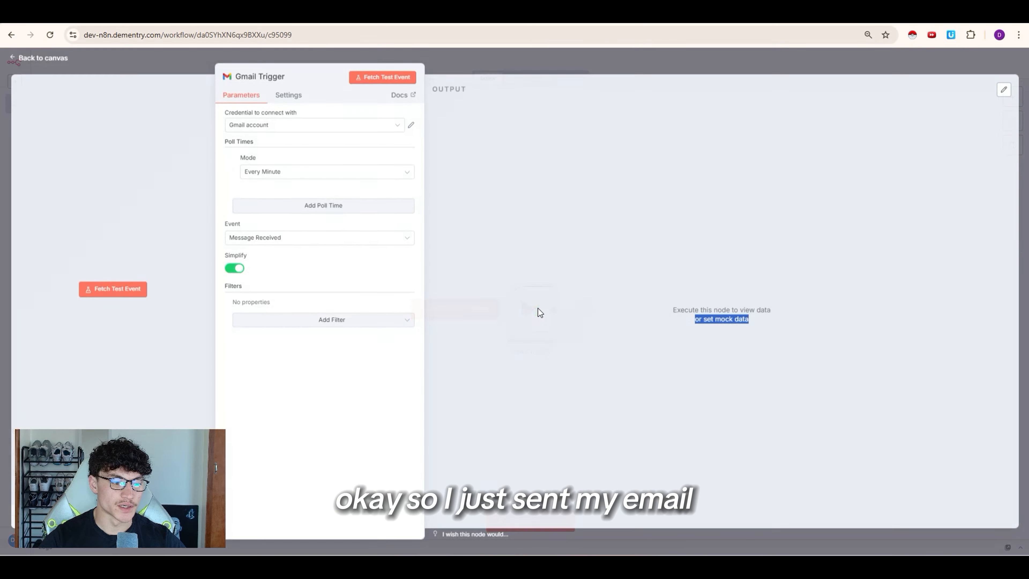
pyautogui.click(236, 268)
pyautogui.click(384, 79)
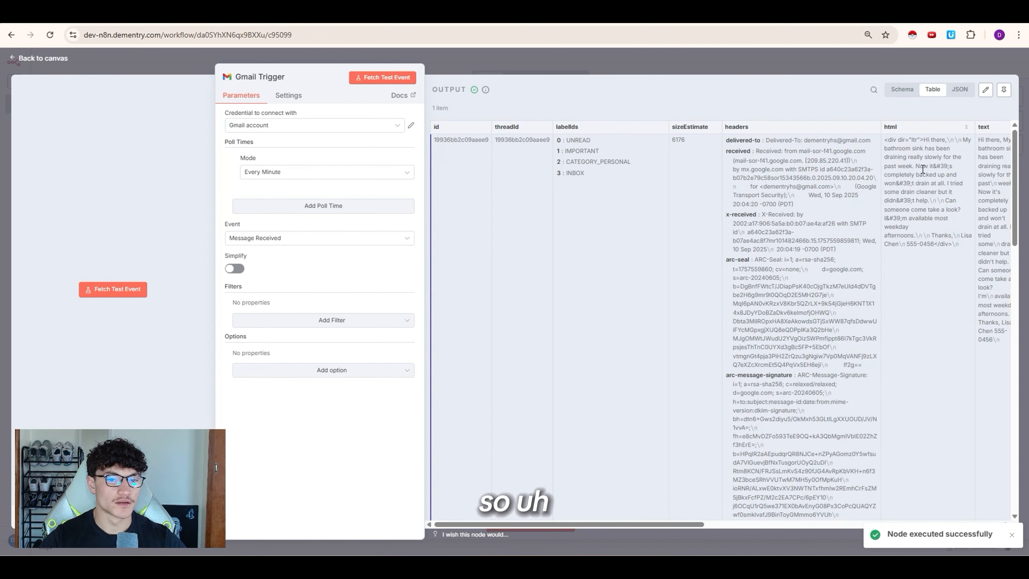
pyautogui.hscroll(8, 693, 199)
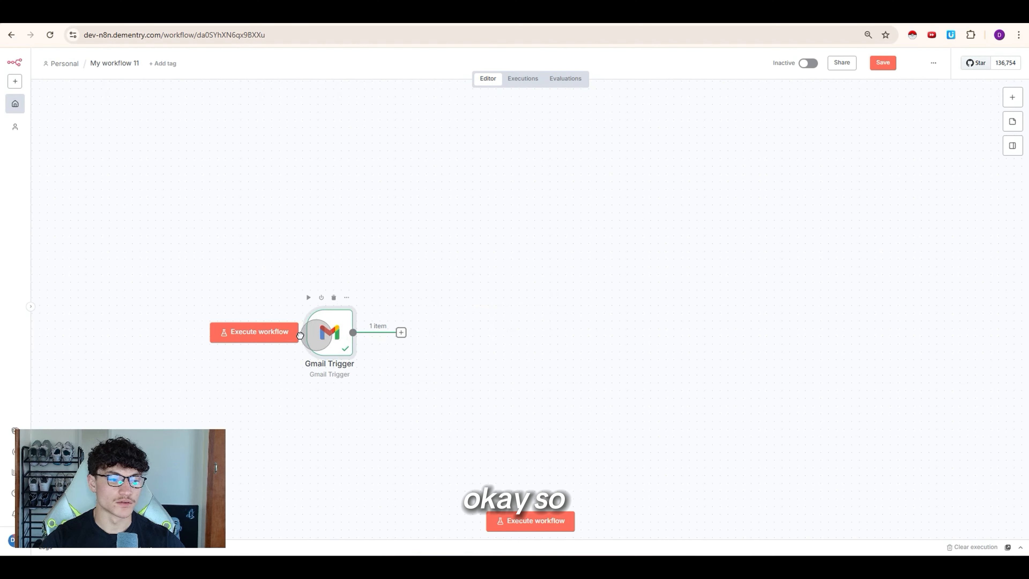
# Step: Pin the trigger's test email and add a Basic LLM Chain after it
pyautogui.moveTo(318, 285); pyautogui.dragTo(264, 293)
pyautogui.press('p')
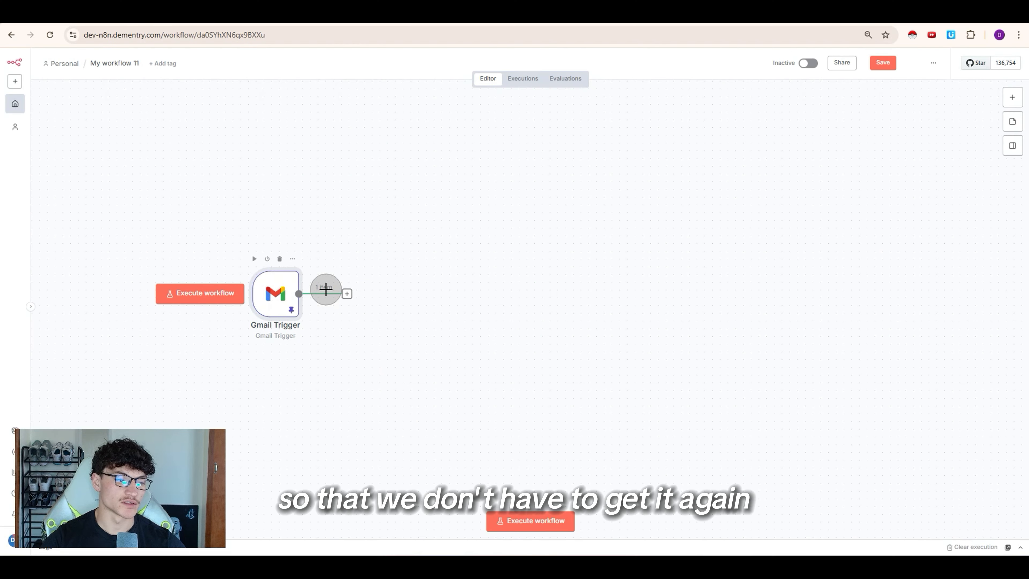
pyautogui.click(347, 294)
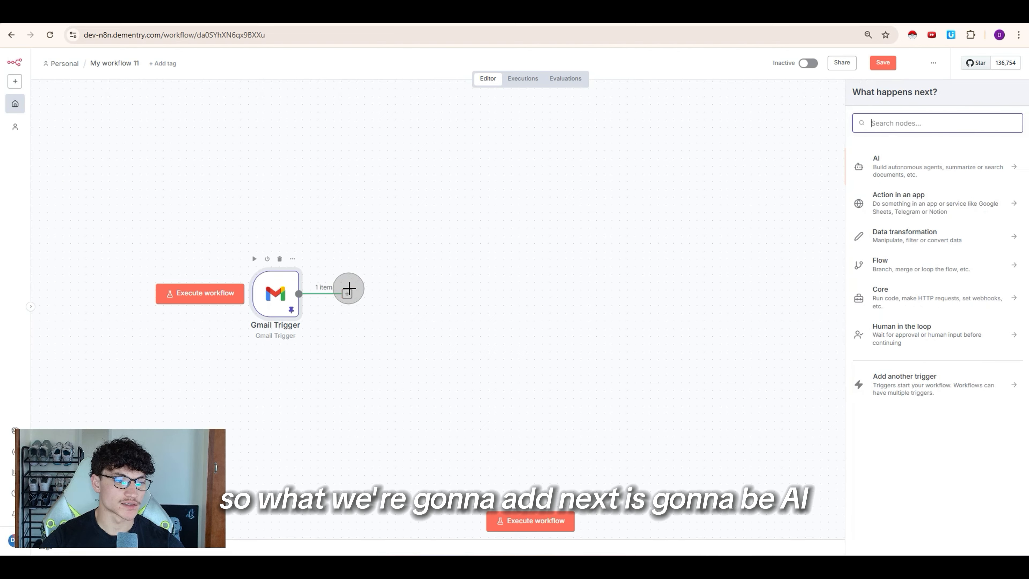
pyautogui.click(936, 185)
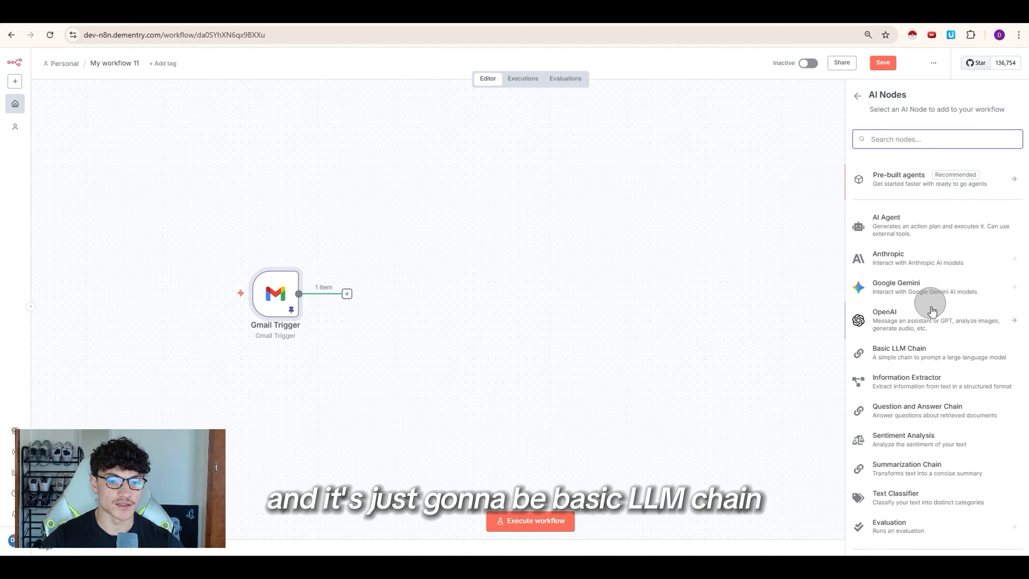
pyautogui.scroll(-2, 937, 324)
pyautogui.click(940, 300)
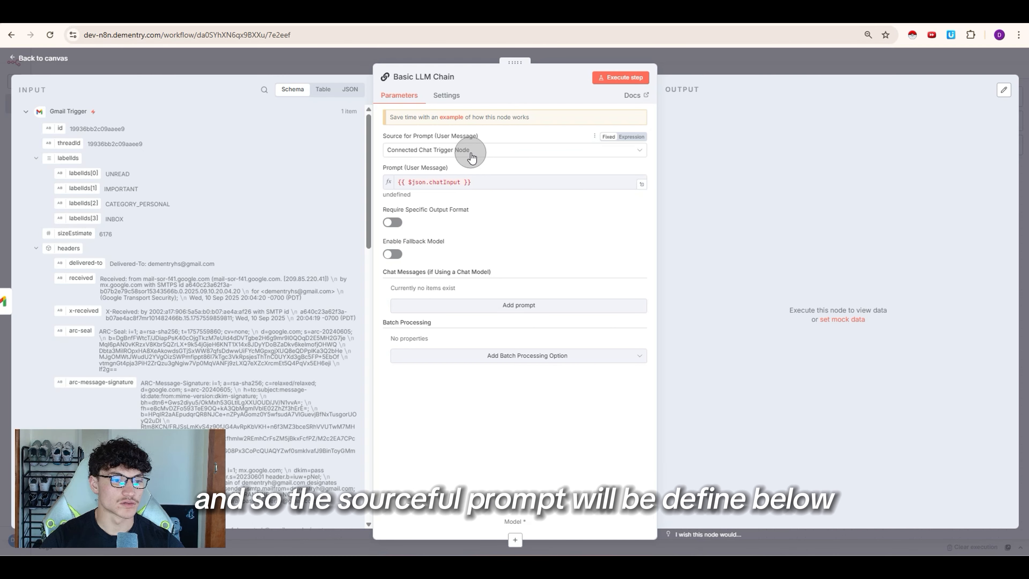
# Step: Set the chain's prompt source to Define below and insert the email's text field
pyautogui.click(462, 150)
pyautogui.click(438, 211)
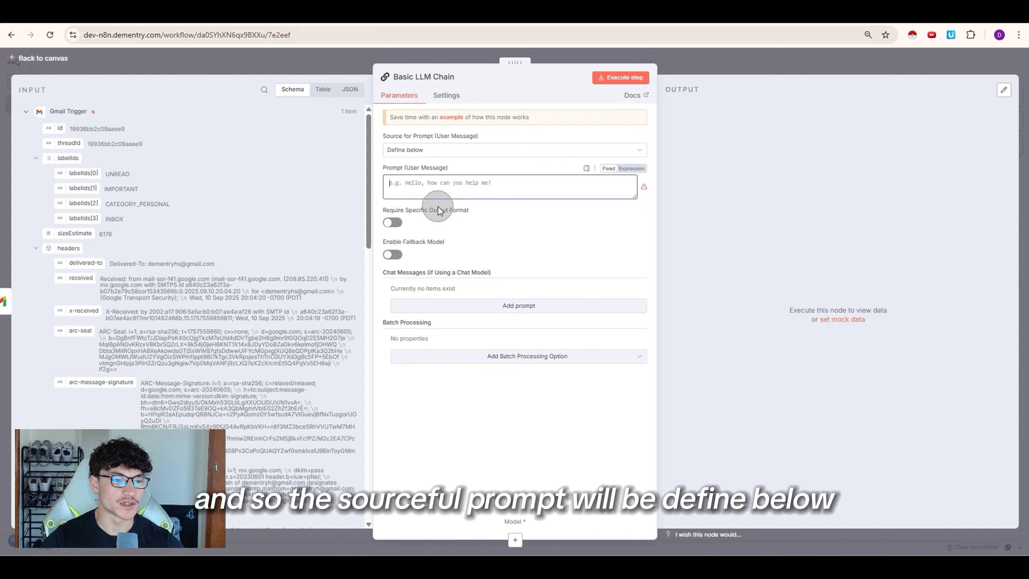
pyautogui.click(460, 189)
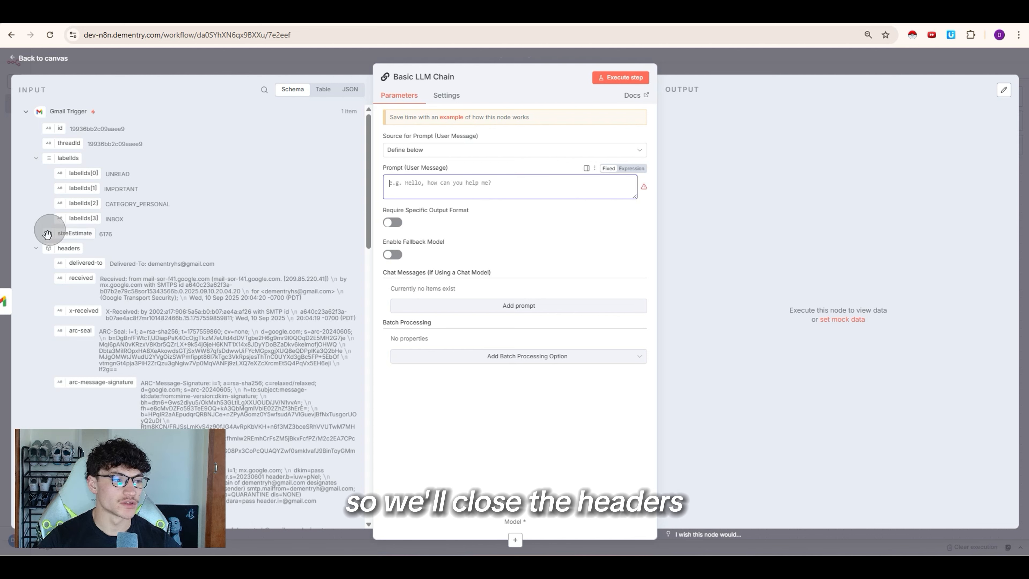
pyautogui.click(39, 249)
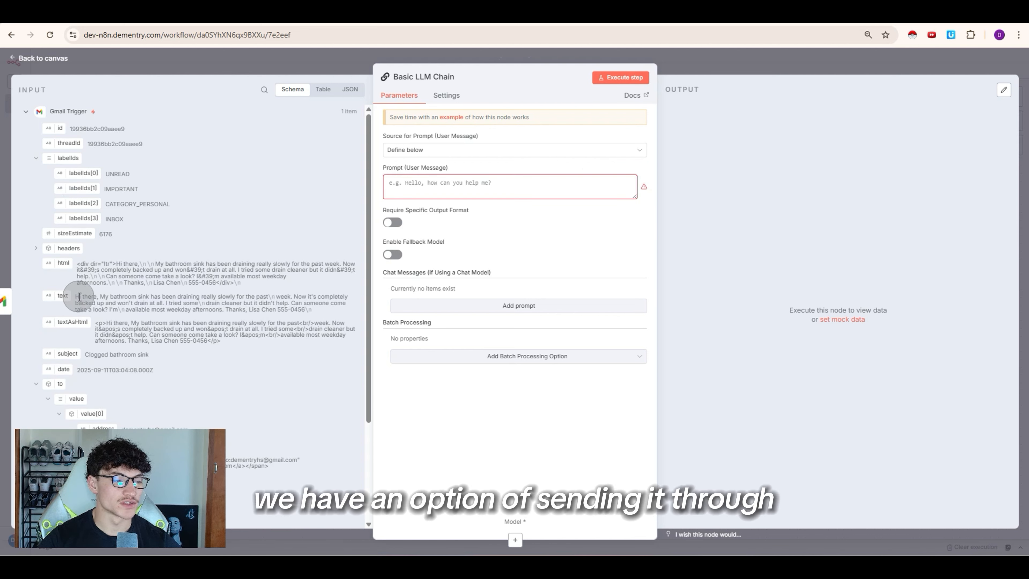
pyautogui.moveTo(76, 296); pyautogui.dragTo(455, 184)
pyautogui.doubleClick(83, 264)
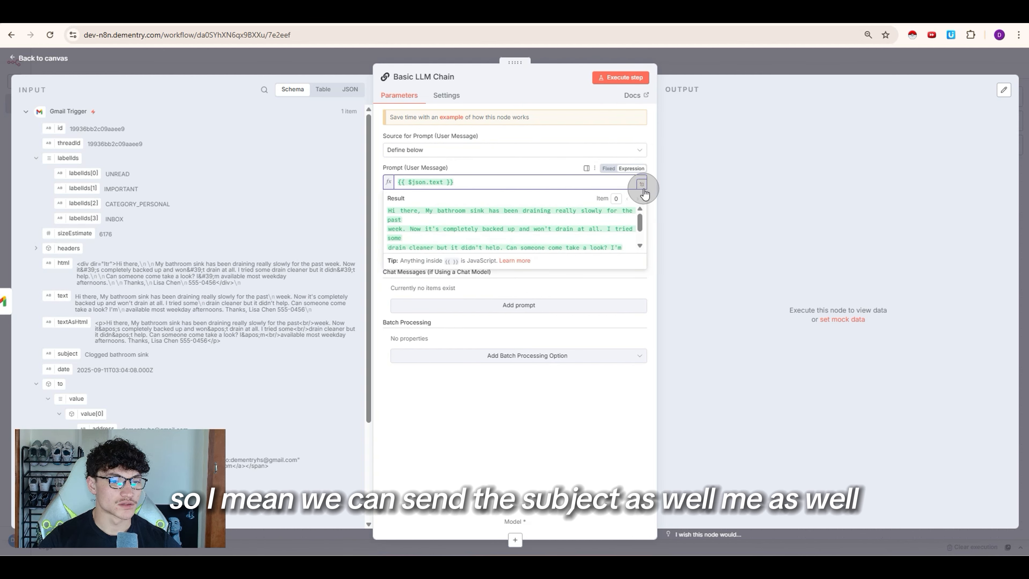
# Step: Label the prompt with 'Subject:' and 'Email:' lines and insert the email subject
pyautogui.click(632, 183)
pyautogui.click(208, 125)
pyautogui.press('Return')
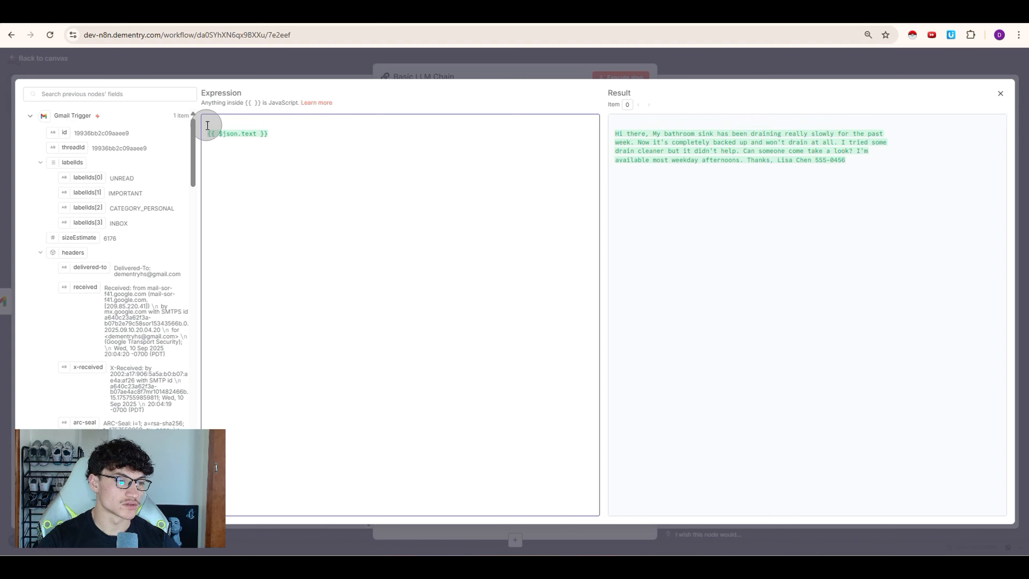
pyautogui.write('Subject:')
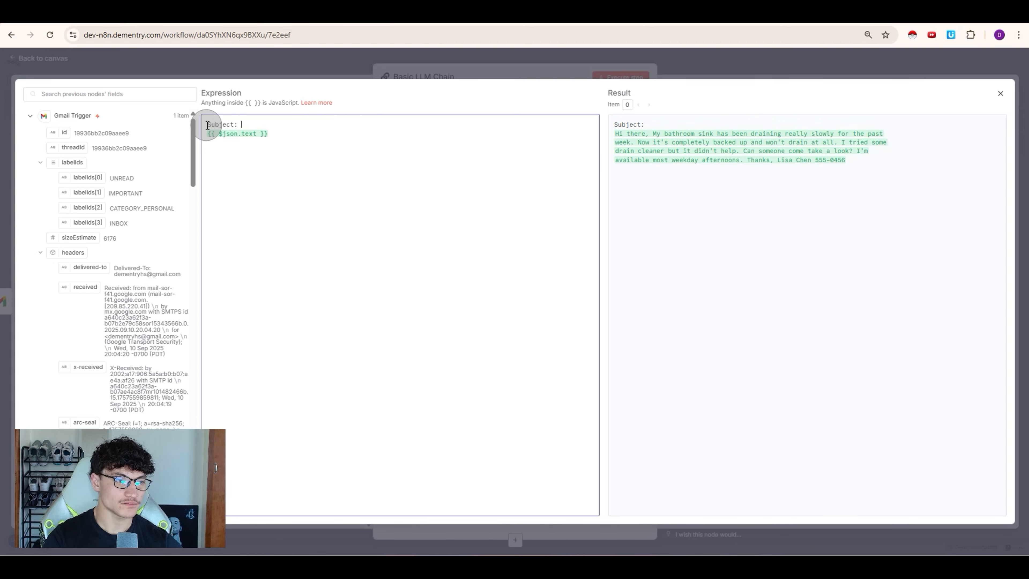
pyautogui.press('Return')
pyautogui.write('Email:')
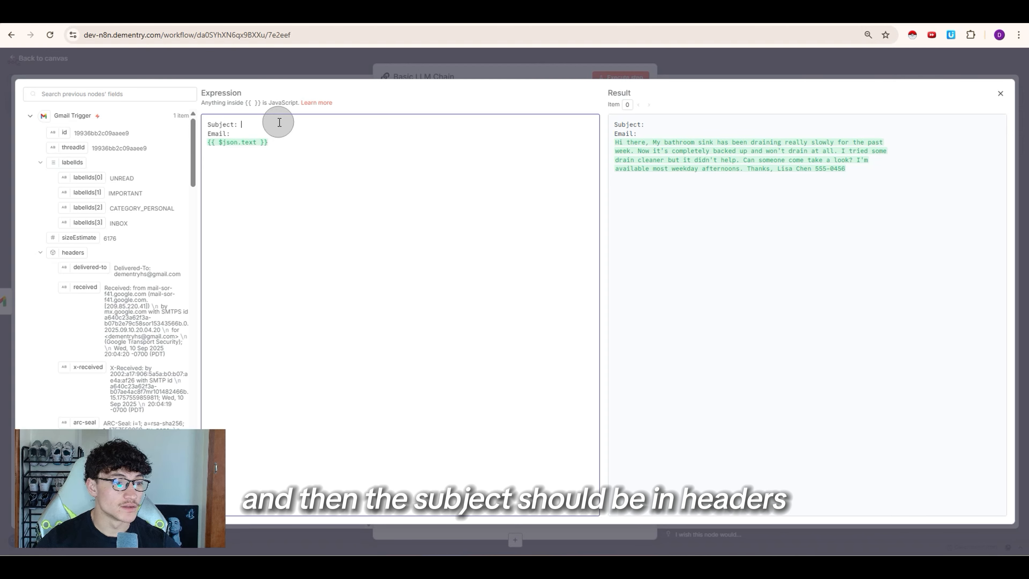
pyautogui.click(41, 253)
pyautogui.scroll(-5, 85, 240)
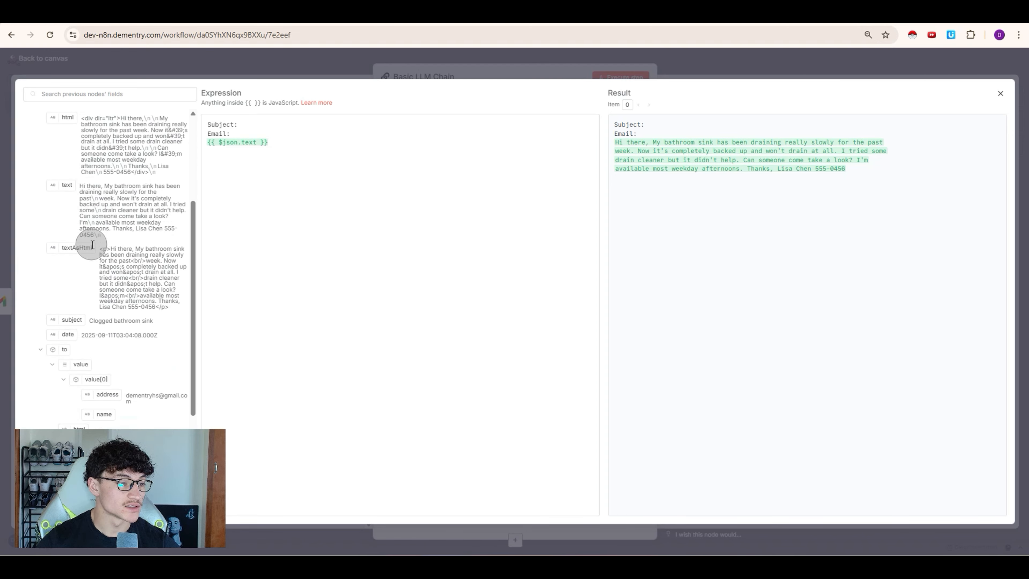
pyautogui.moveTo(73, 254); pyautogui.dragTo(247, 129)
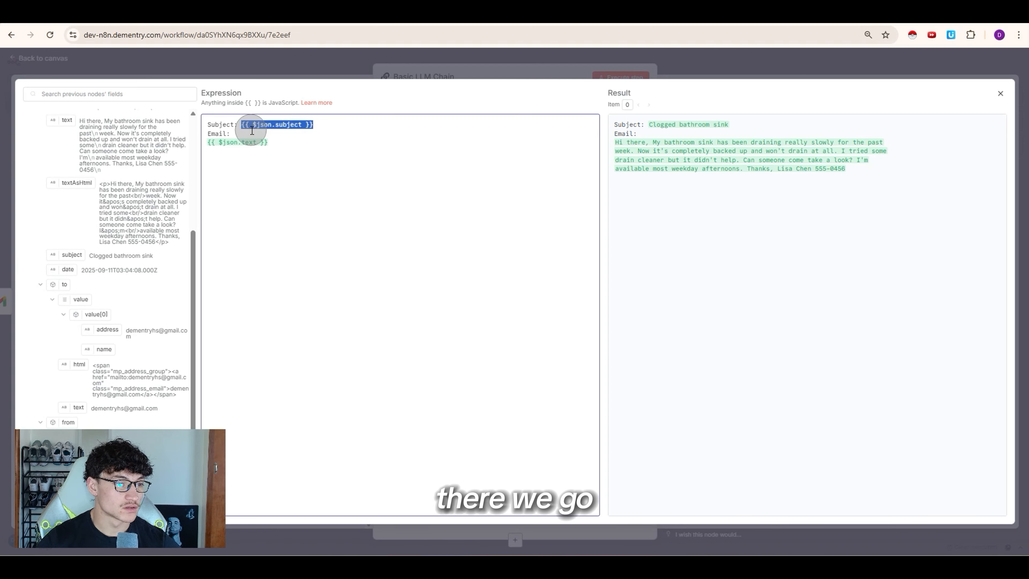
pyautogui.press('Escape')
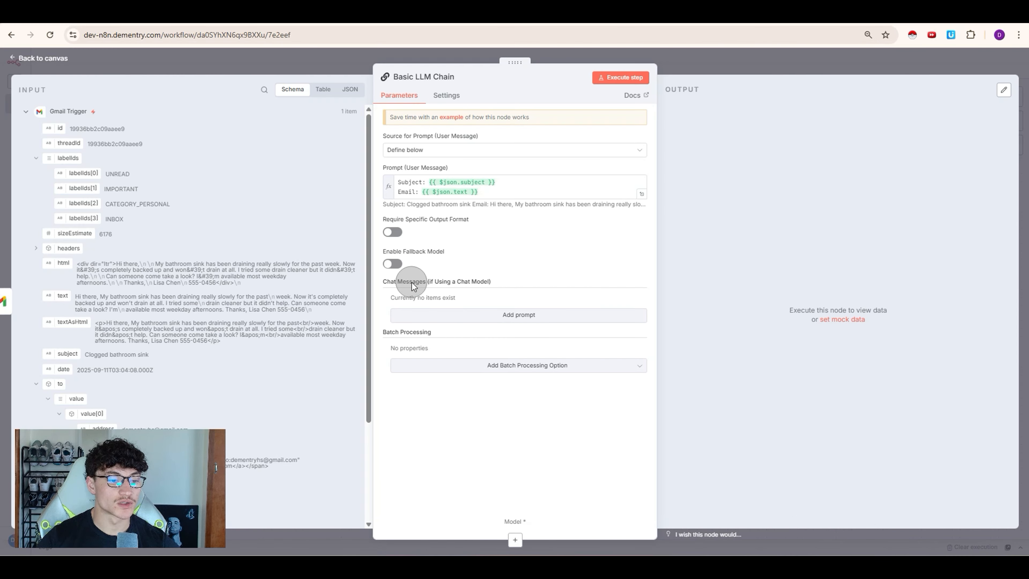
pyautogui.moveTo(411, 284); pyautogui.dragTo(477, 282)
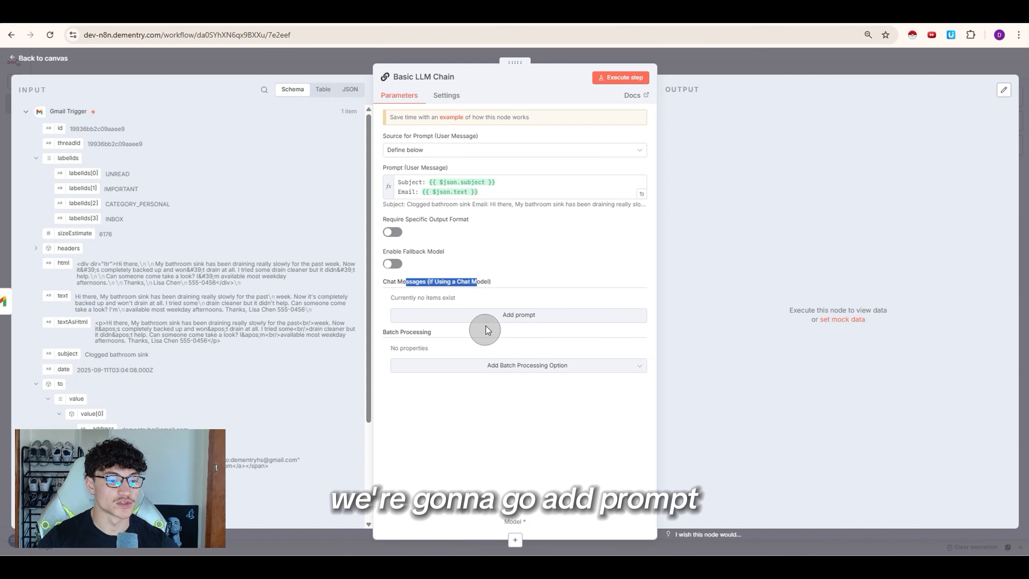
# Step: Add a chat message expression holding the Email Intent Classifier prompt (EMERGENCY, ESTIMATE, MAINTENANCE, BILLING)
pyautogui.click(486, 317)
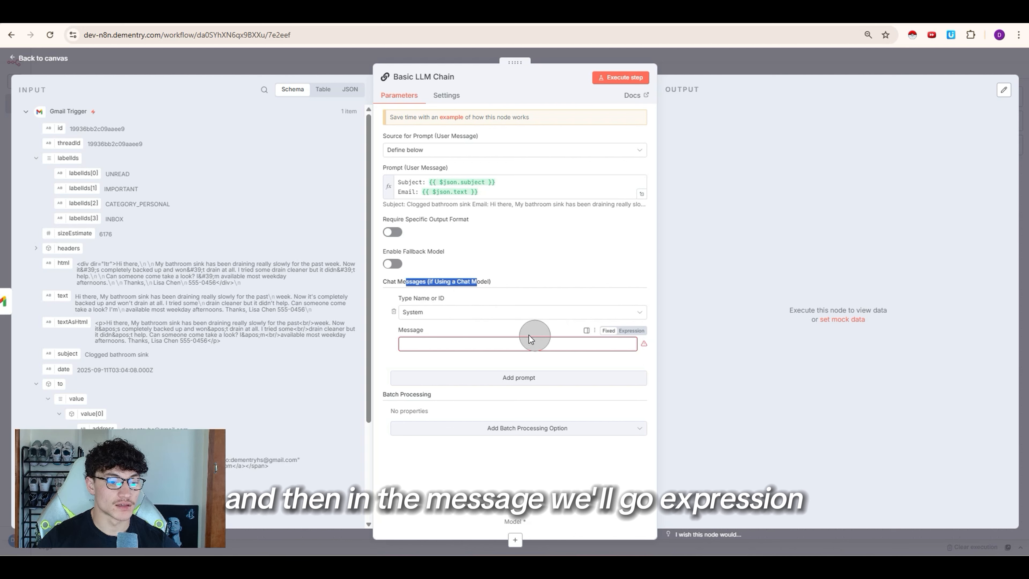
pyautogui.click(626, 330)
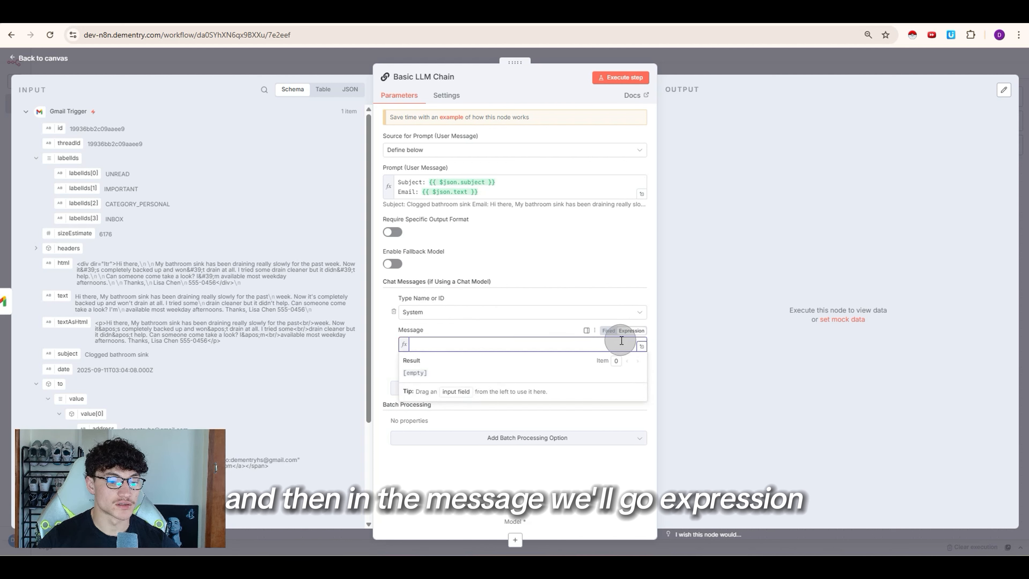
pyautogui.click(641, 346)
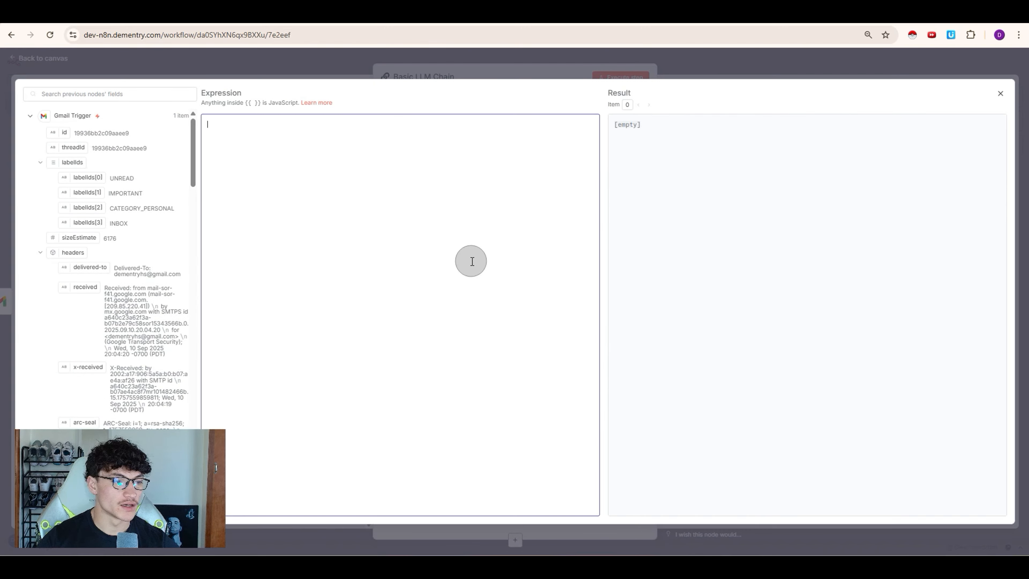
pyautogui.write('# Email Intent Classifier  ## Role You are an email classification specialist that categorizes incoming customer emails for a plumbing business.  ## Task Analyze the incoming email and classify it into exactly one of these categories: - **EMERGENCY** - Urgent issues requiring immediate response - **ESTIMATE** - Requests for quotes on new work or major projects - **MAINTENANCE** - Routine repairs and standard service calls - **BILLING** - Payment, invoice, or account-related inquiries  ## Classification Criteria  ### EMERGENCY - Burst pipes, major leaks, flooding - Complete water loss or gas leaks - Keywords: urgent, emergency, flooding, burst, no water, gas leak  ### ESTIMATE - New installations, renovations, major replacements - Keywords: quote, estimate, renovation, install, replace, new  ### MAINTENANCE - Minor repairs, routine service, drain cleaning - Keywords: repair, fix, clogged, dripping, maintenance, service call  ### BILLING - Payment questions, invoices, account issues, warranties - Keywords: bill, payment, invoice, charge, warranty, receipt  ## Output Format Return only the category name in ALL CAPS: EMERGENCY, ESTIMATE, MAINTENANCE, or BILLING')
pyautogui.click(340, 256)
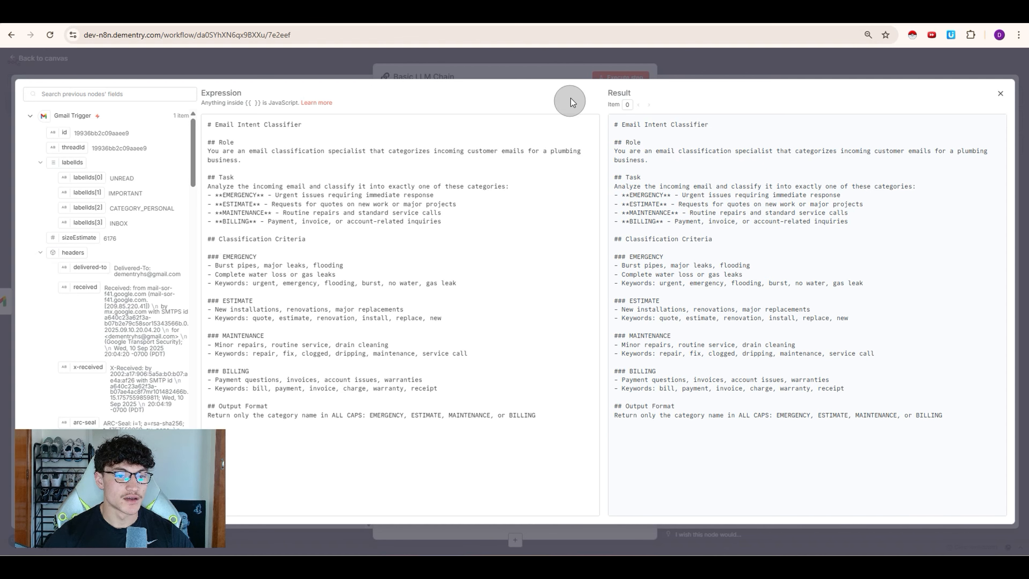
pyautogui.click(579, 65)
# Step: Attach an OpenRouter Chat Model using openai/gpt-4o-mini to the Basic LLM Chain
pyautogui.click(371, 349)
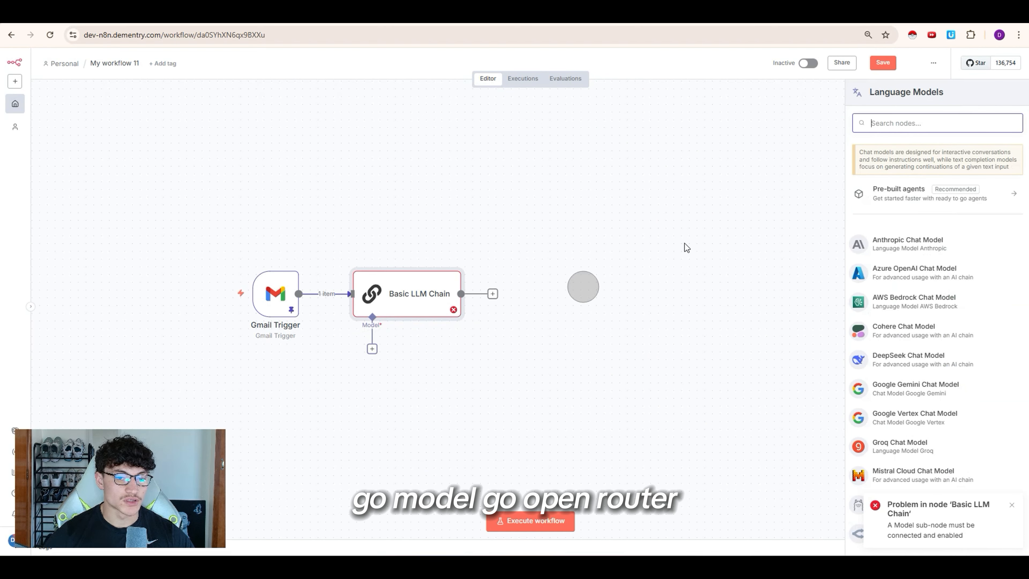
pyautogui.write('open')
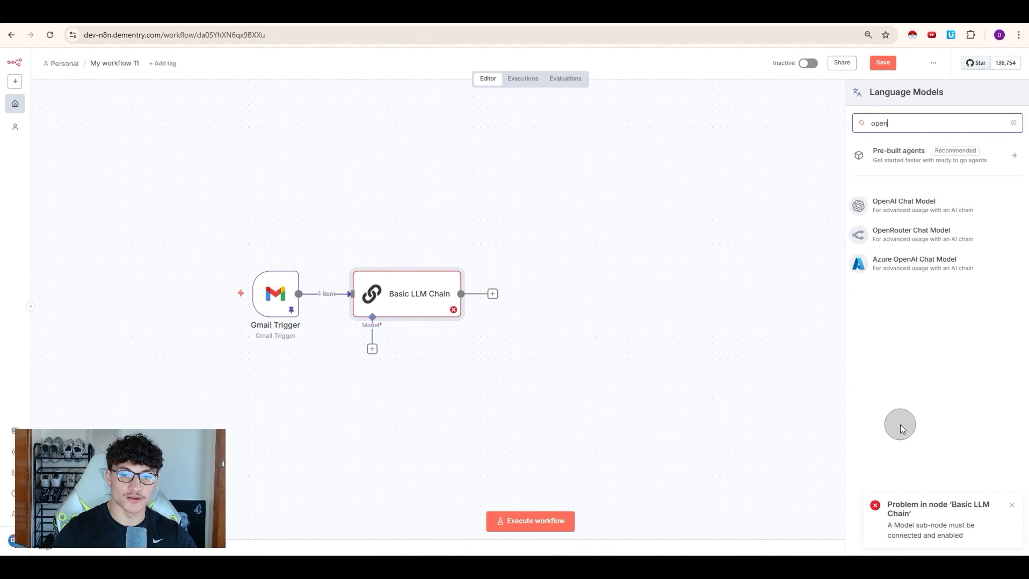
pyautogui.click(917, 233)
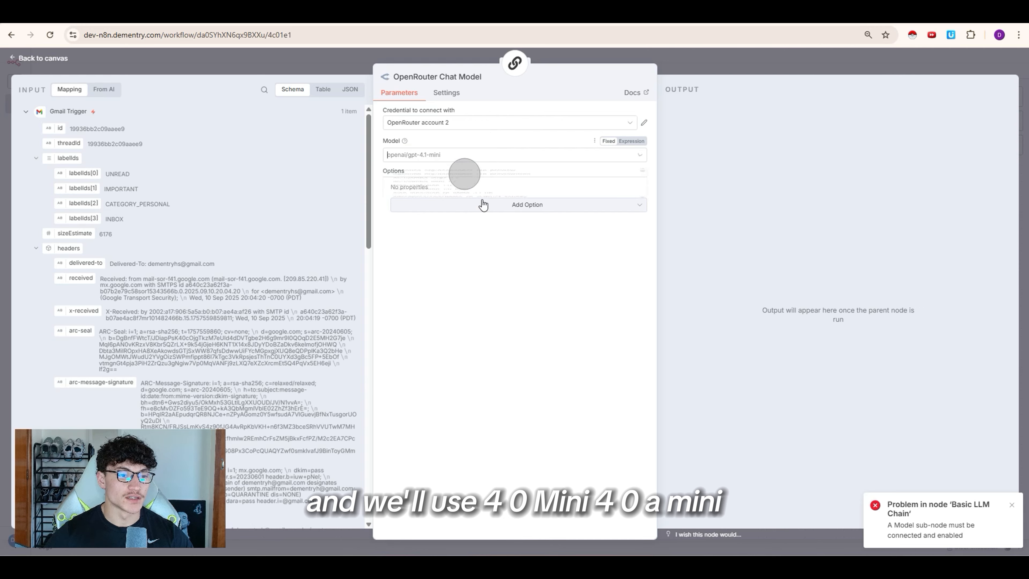
pyautogui.click(468, 155)
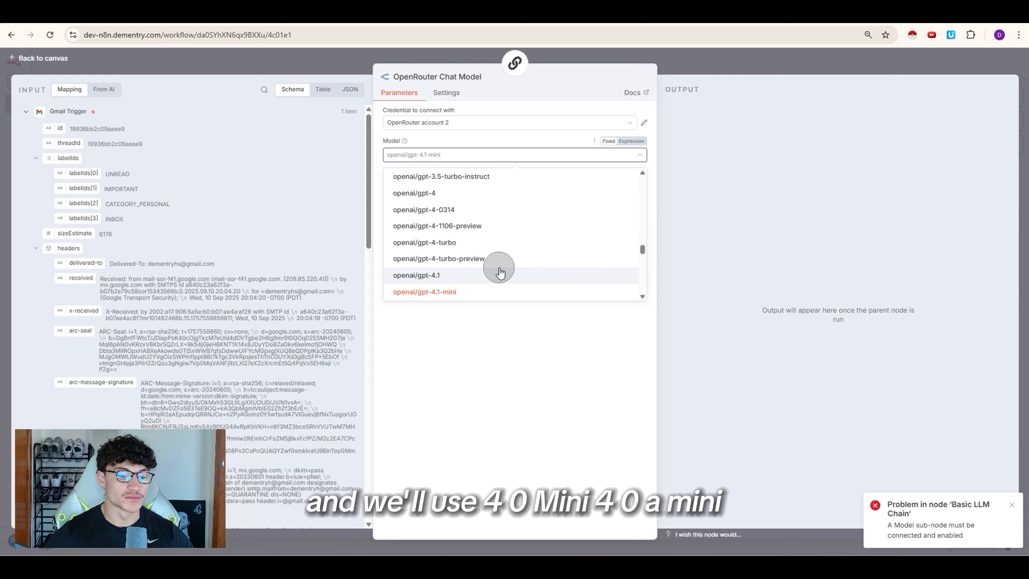
pyautogui.write('4o')
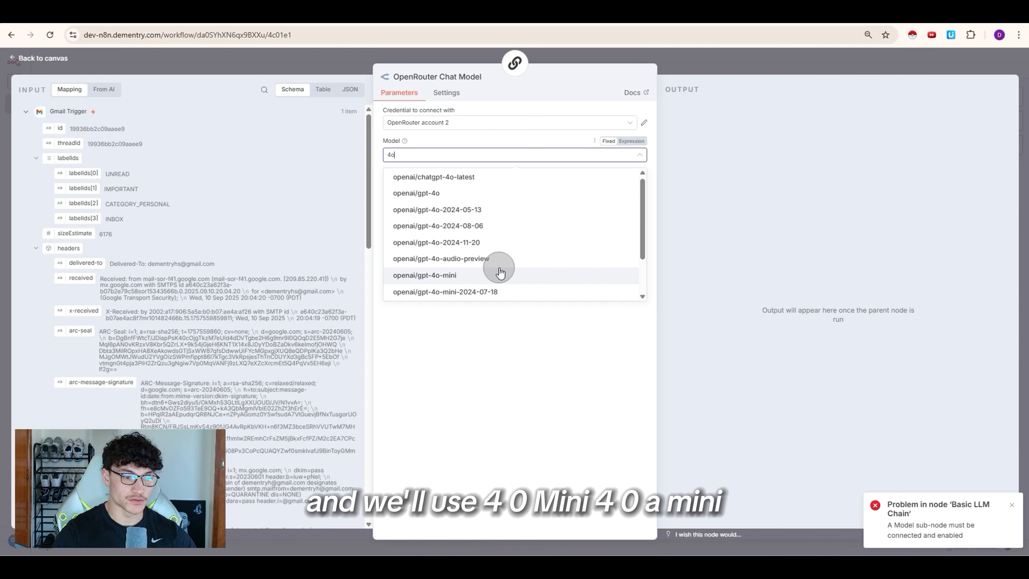
pyautogui.click(537, 279)
pyautogui.click(664, 59)
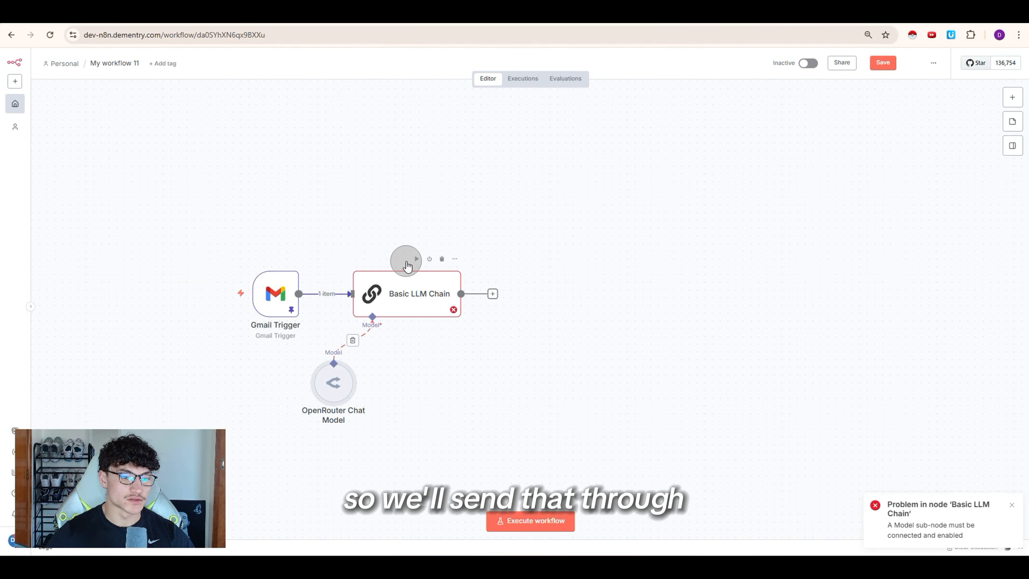
# Step: Run the Basic LLM Chain and confirm it classifies the test email as MAINTENANCE
pyautogui.click(417, 257)
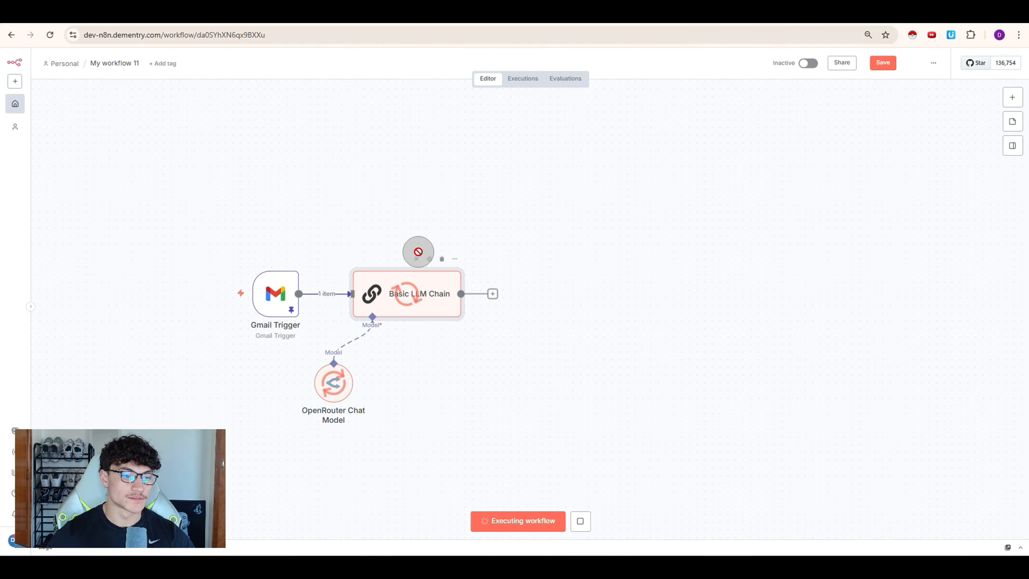
pyautogui.doubleClick(436, 292)
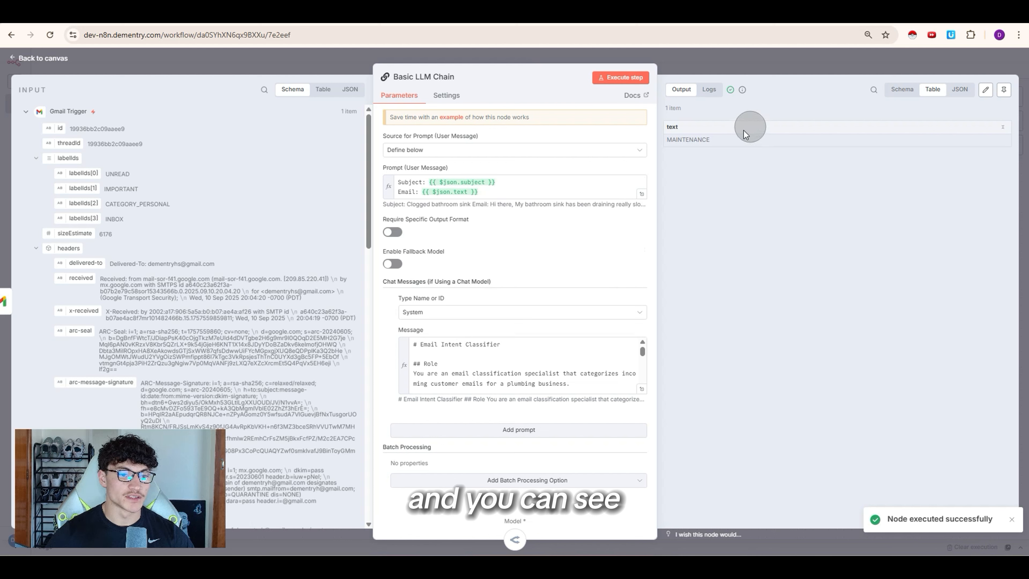
pyautogui.moveTo(689, 140)
pyautogui.mouseDown()
pyautogui.moveTo(666, 144)
pyautogui.moveTo(706, 141)
pyautogui.moveTo(673, 145)
pyautogui.moveTo(692, 137)
pyautogui.mouseUp()
pyautogui.click(716, 137)
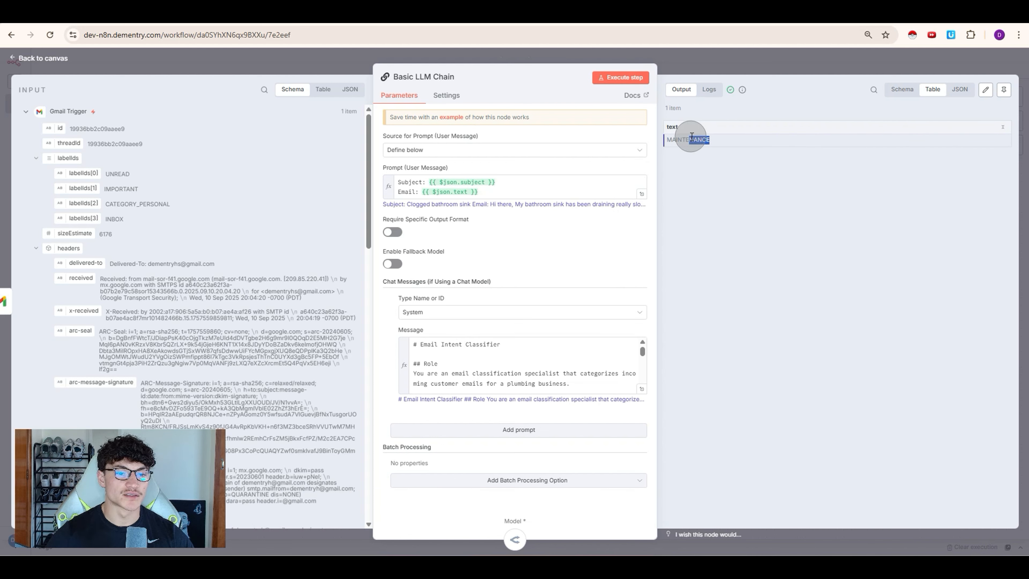
pyautogui.click(693, 76)
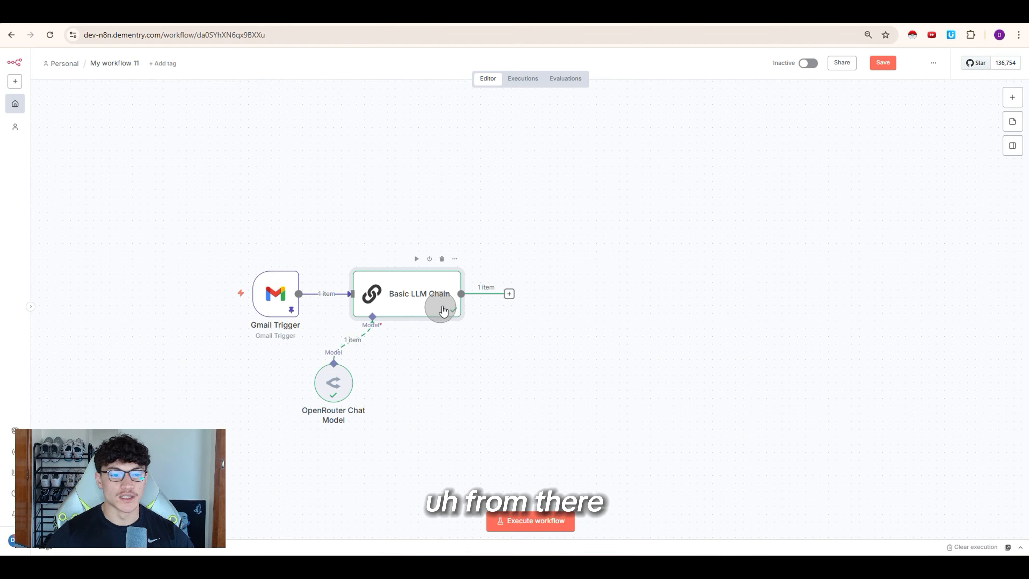
pyautogui.click(510, 296)
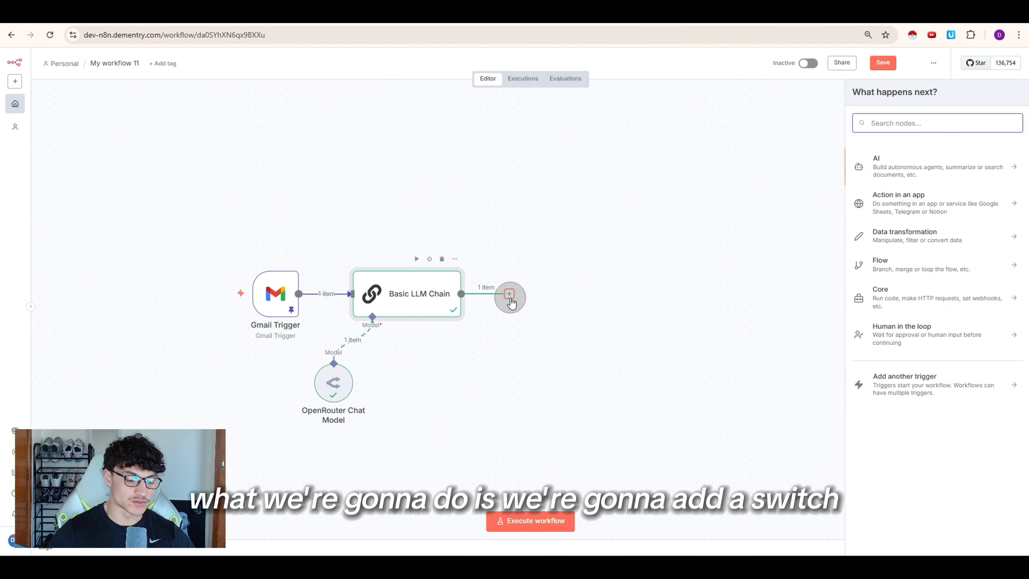
# Step: Add a Switch node in Rules mode after the chain and begin its first rule
pyautogui.write('switch')
pyautogui.press('Return')
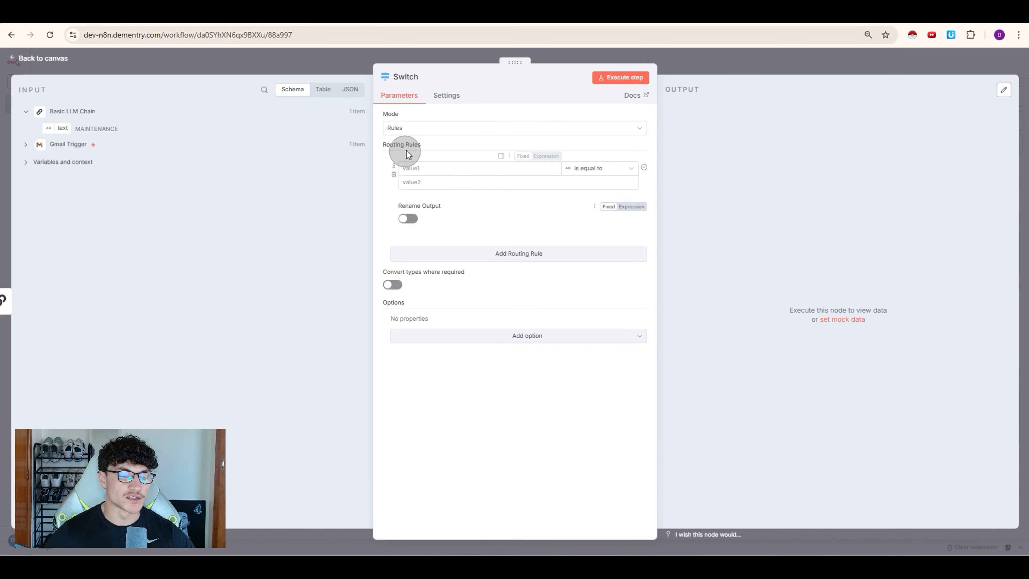
pyautogui.click(421, 173)
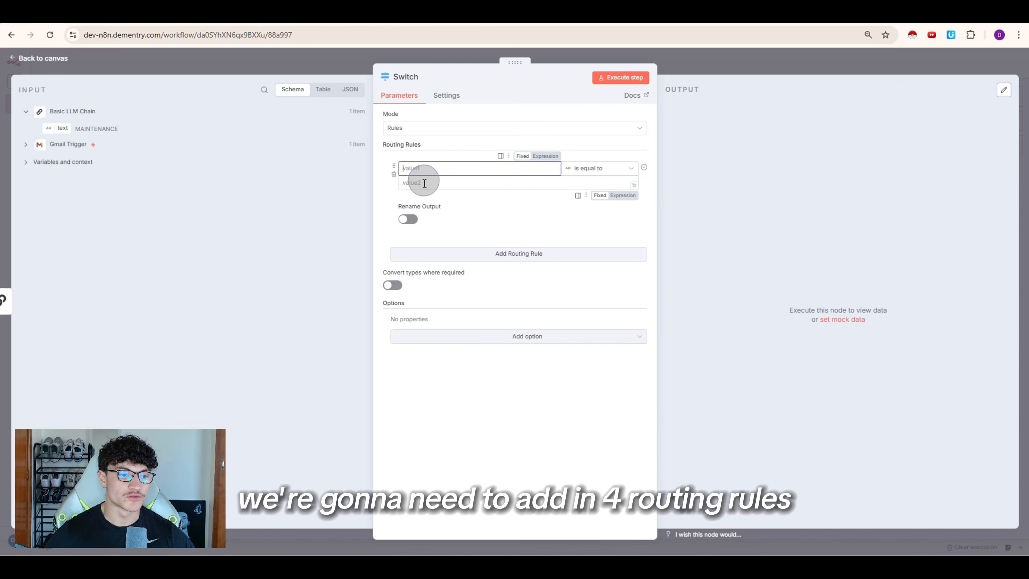
# Step: Review the Basic LLM Chain's classifier prompt in the full editor
pyautogui.click(680, 62)
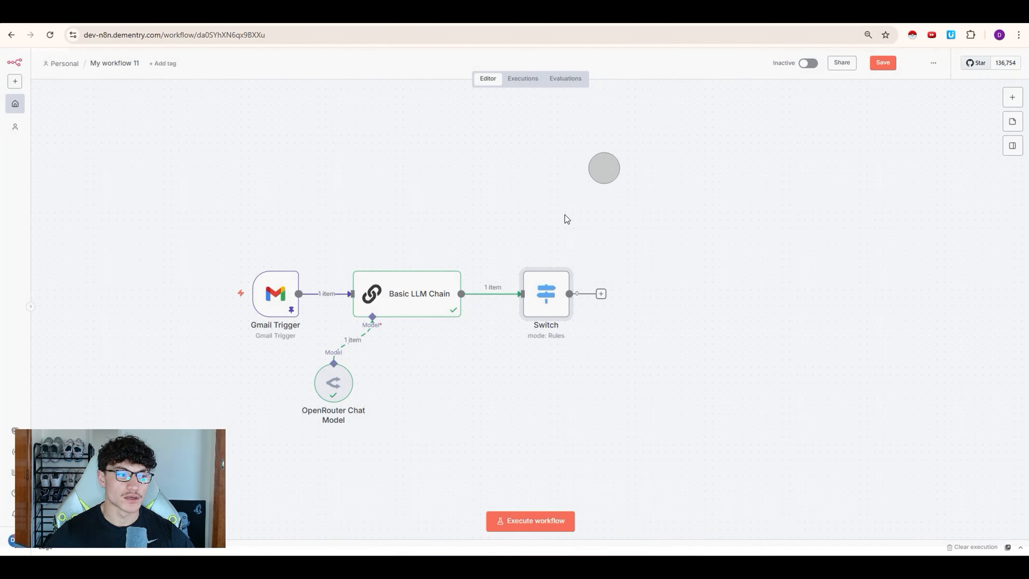
pyautogui.doubleClick(422, 305)
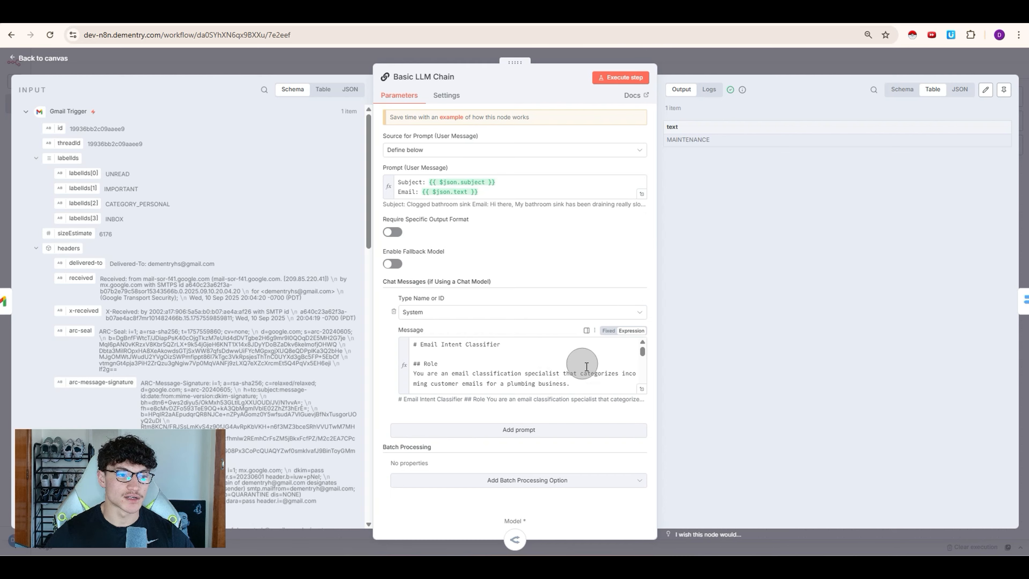
pyautogui.click(642, 389)
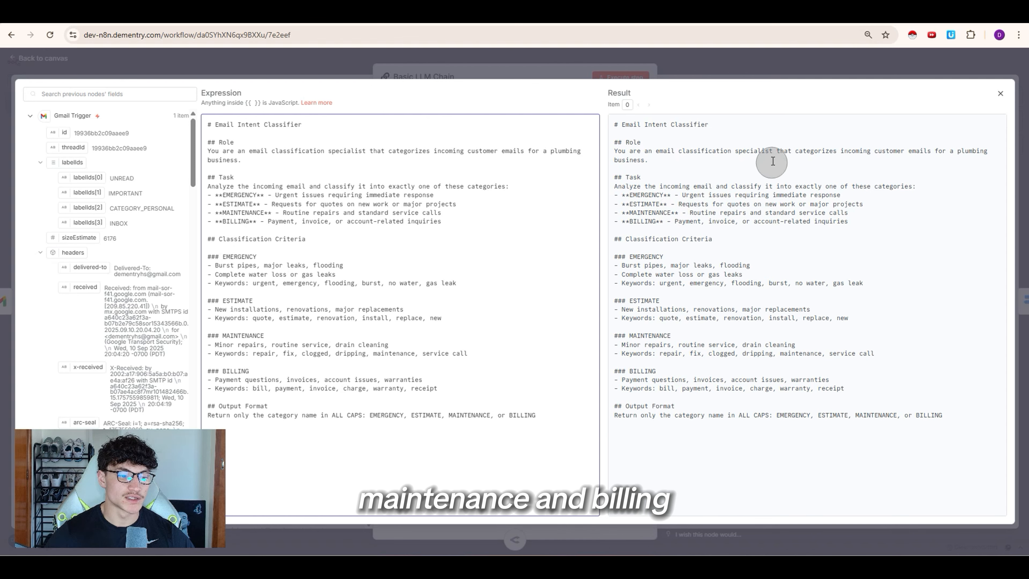
pyautogui.click(691, 68)
pyautogui.click(692, 68)
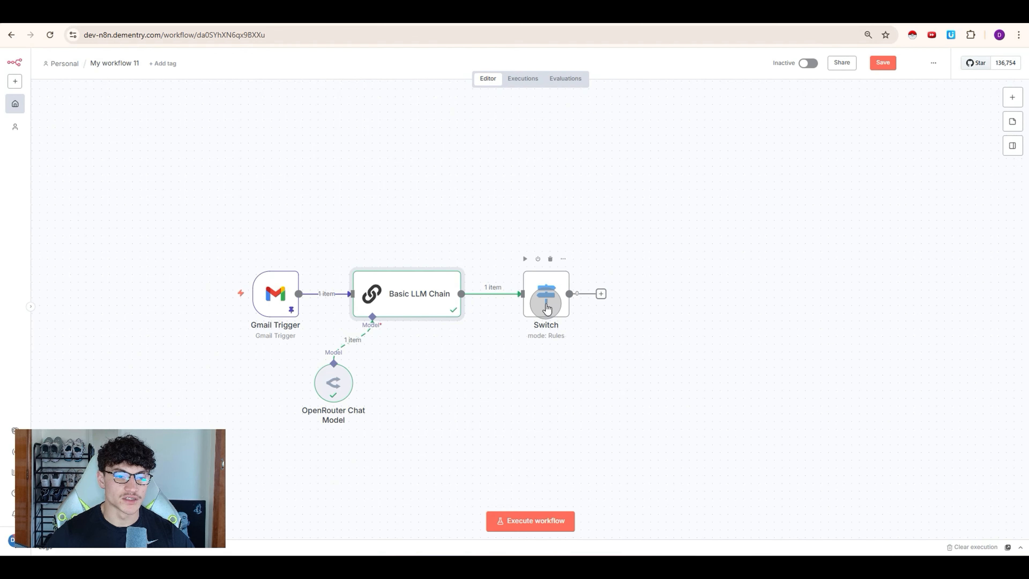
# Step: Give the Switch four rules, the first checking the chain's text output (MAINTENANCE)
pyautogui.doubleClick(557, 298)
pyautogui.click(482, 255)
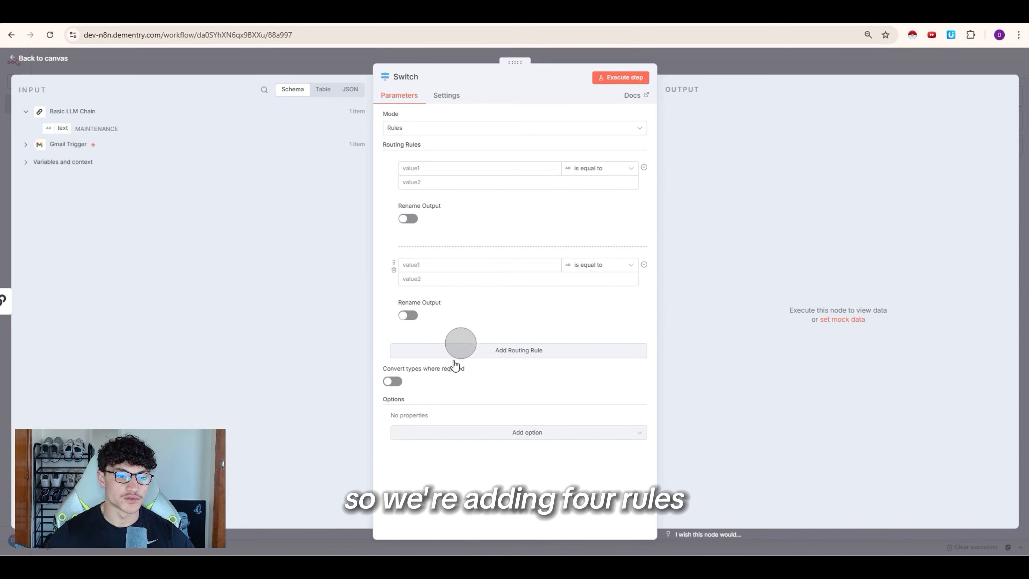
pyautogui.click(466, 357)
pyautogui.click(453, 443)
pyautogui.click(456, 182)
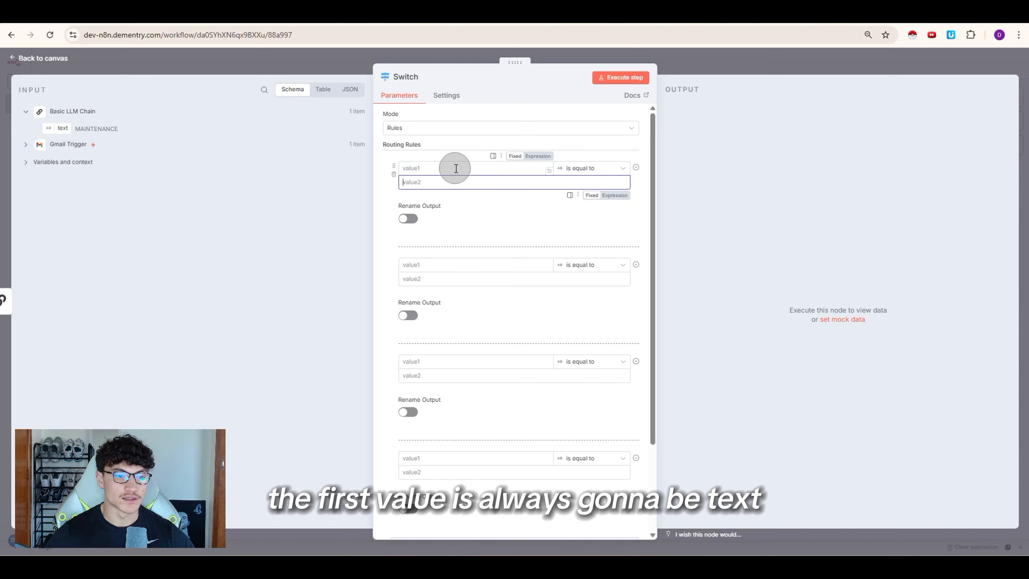
pyautogui.moveTo(61, 128); pyautogui.dragTo(401, 170)
pyautogui.click(304, 207)
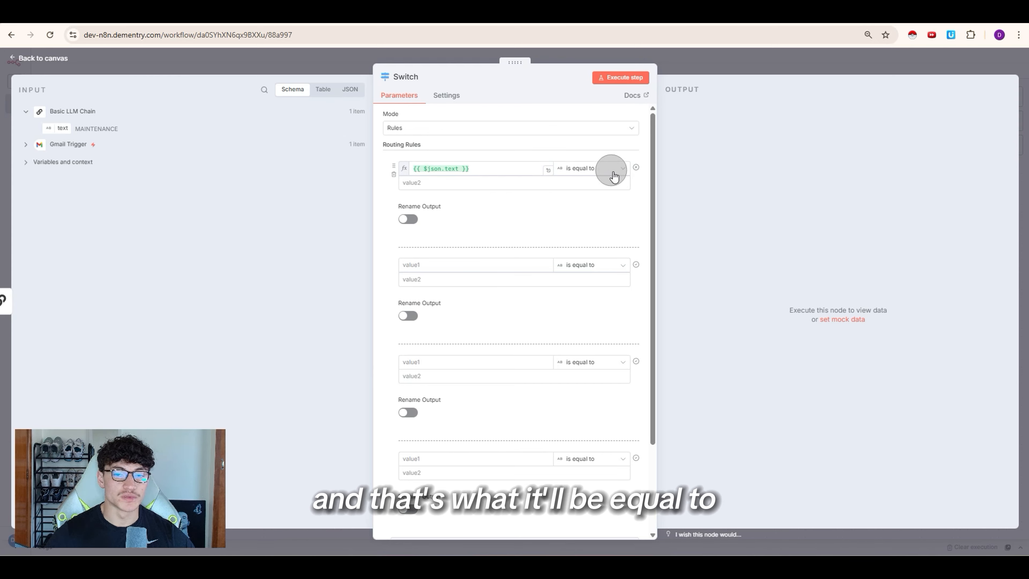
pyautogui.click(489, 168)
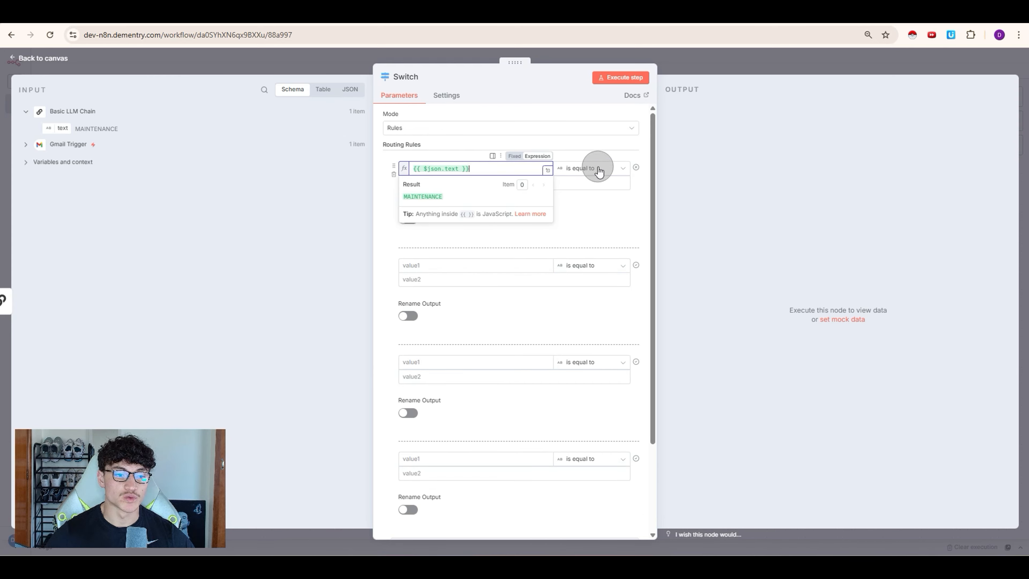
pyautogui.moveTo(448, 201); pyautogui.dragTo(412, 190)
# Step: Make all rules check the text output, matching MAINTENANCE, EMERGENCY, ESTIMATES and BILLING
pyautogui.click(413, 183)
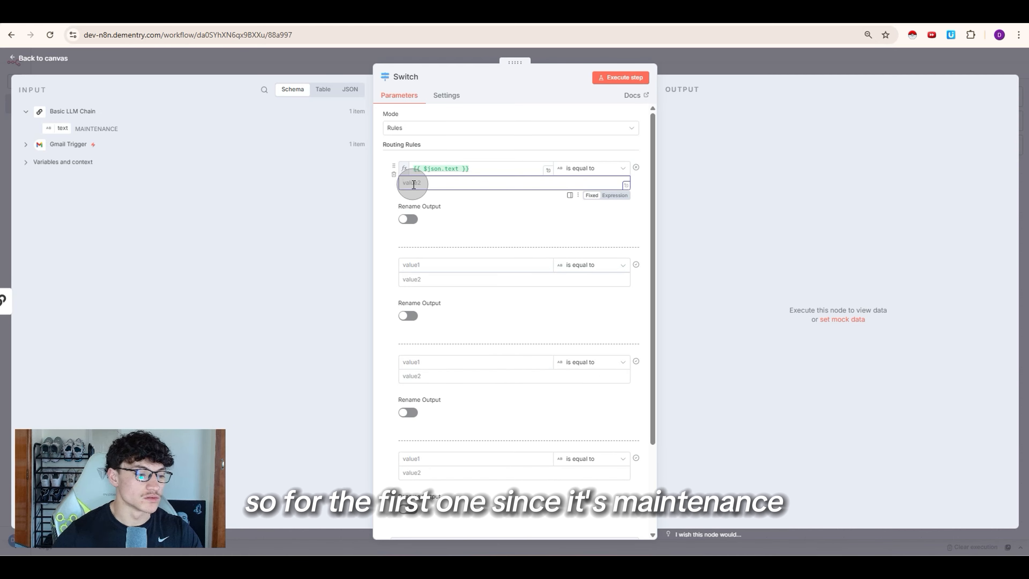
pyautogui.write('M')
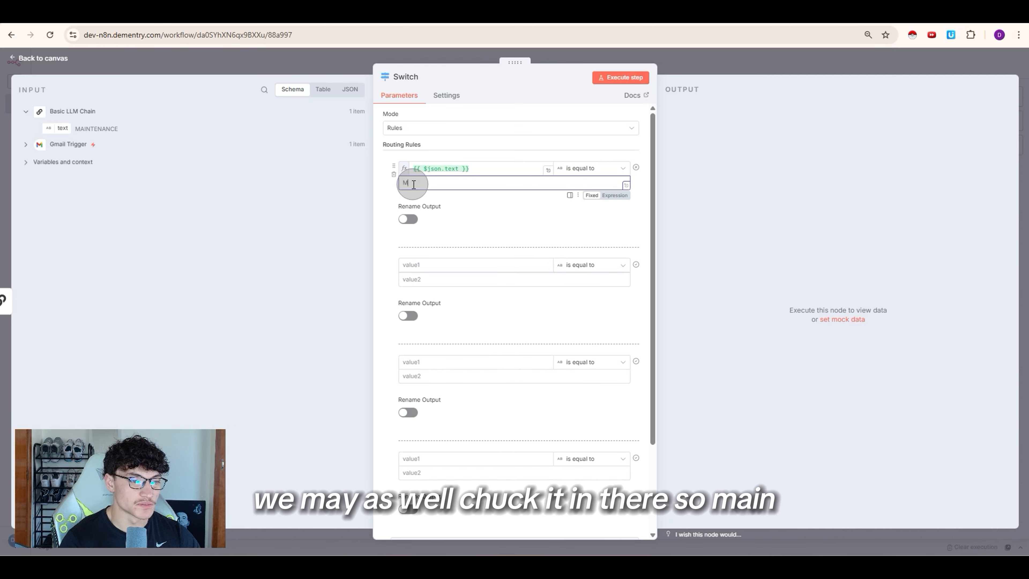
pyautogui.write('aintenance')
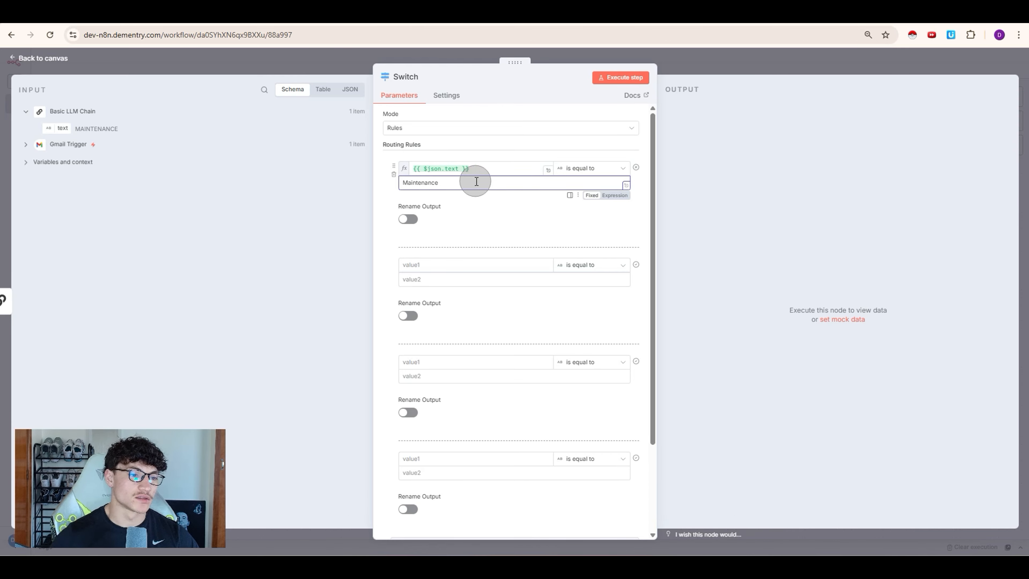
pyautogui.click(443, 265)
pyautogui.moveTo(413, 264); pyautogui.dragTo(414, 264)
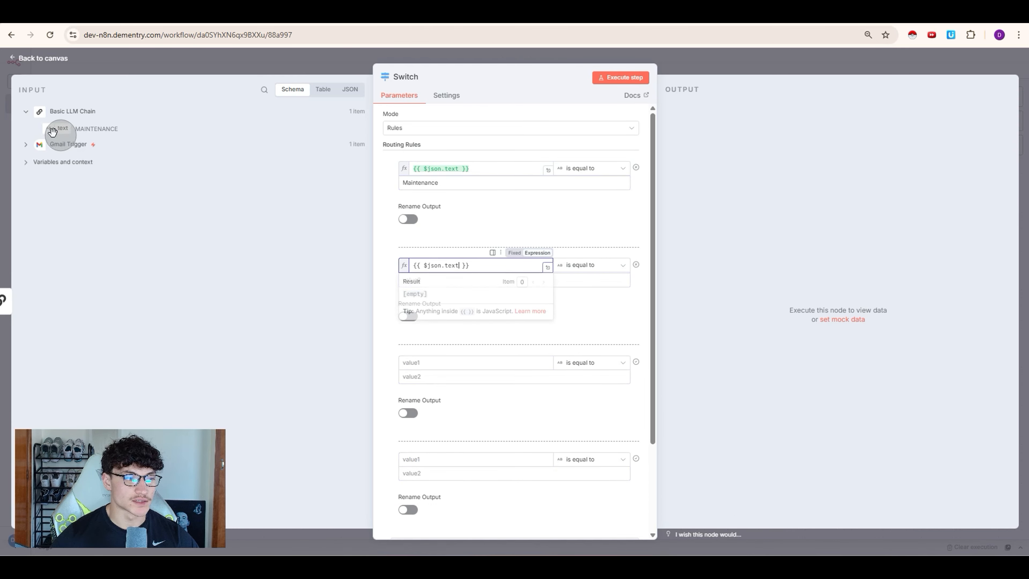
pyautogui.moveTo(63, 129); pyautogui.dragTo(443, 458)
pyautogui.moveTo(444, 183); pyautogui.dragTo(355, 183)
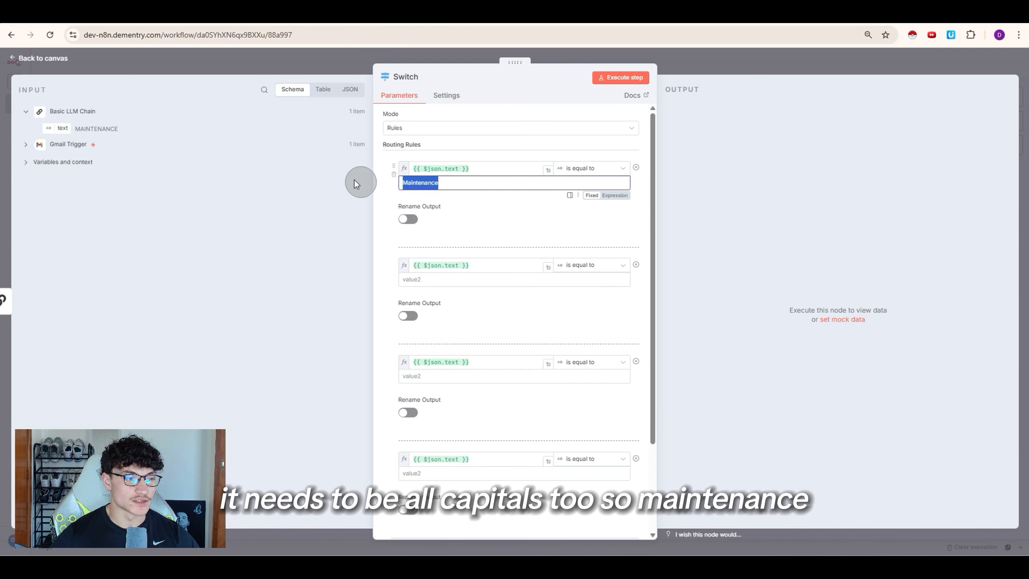
pyautogui.write('MAINTENANCE')
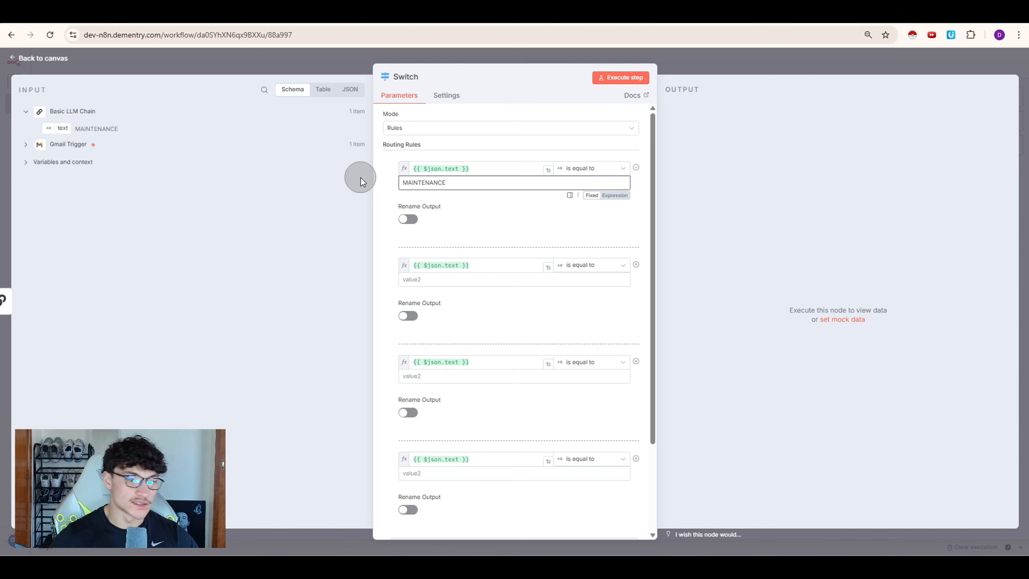
pyautogui.click(411, 279)
pyautogui.write('EMERGENCY')
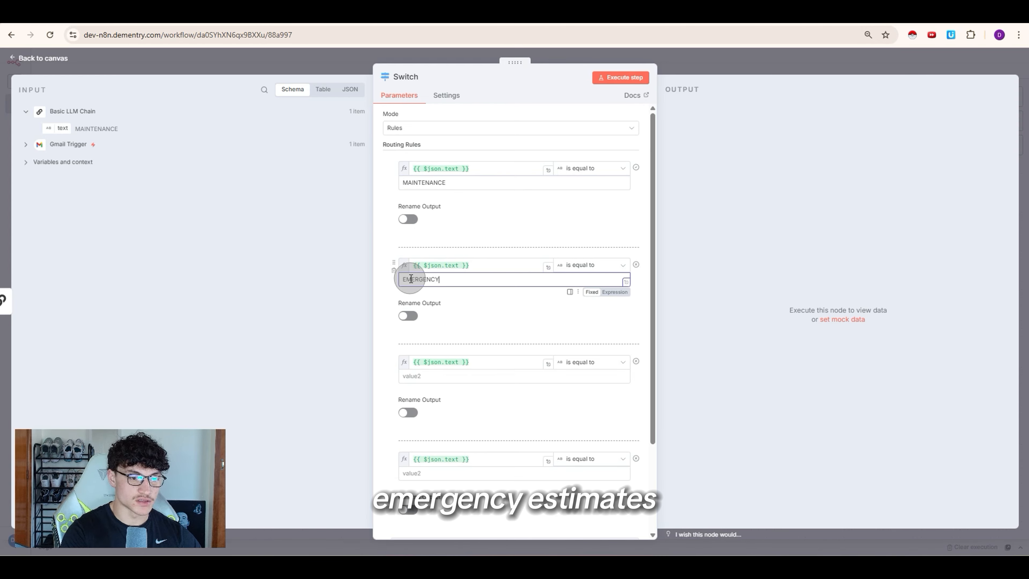
pyautogui.click(437, 380)
pyautogui.write('ESTIMATES')
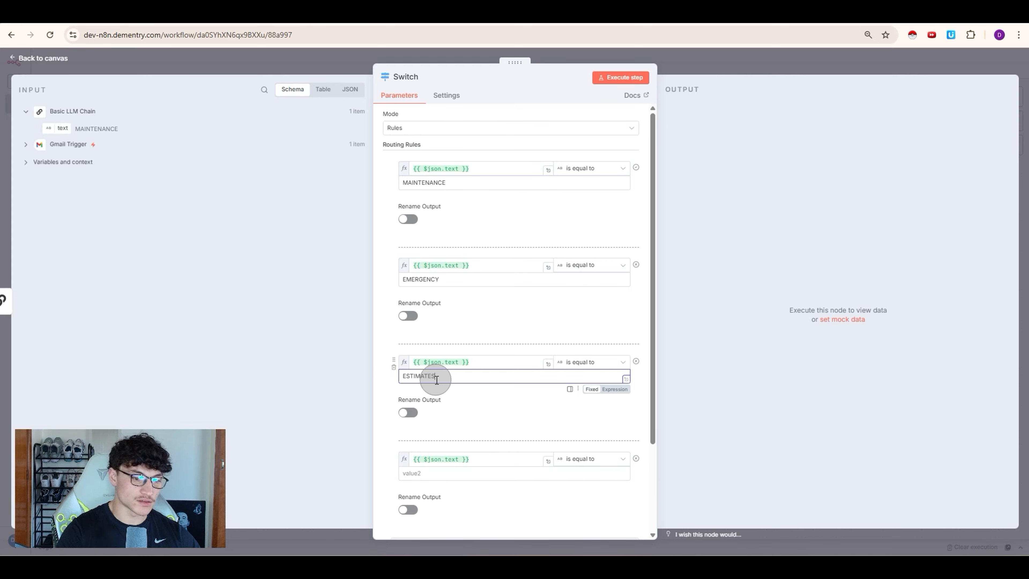
pyautogui.click(417, 472)
pyautogui.write('BILLING')
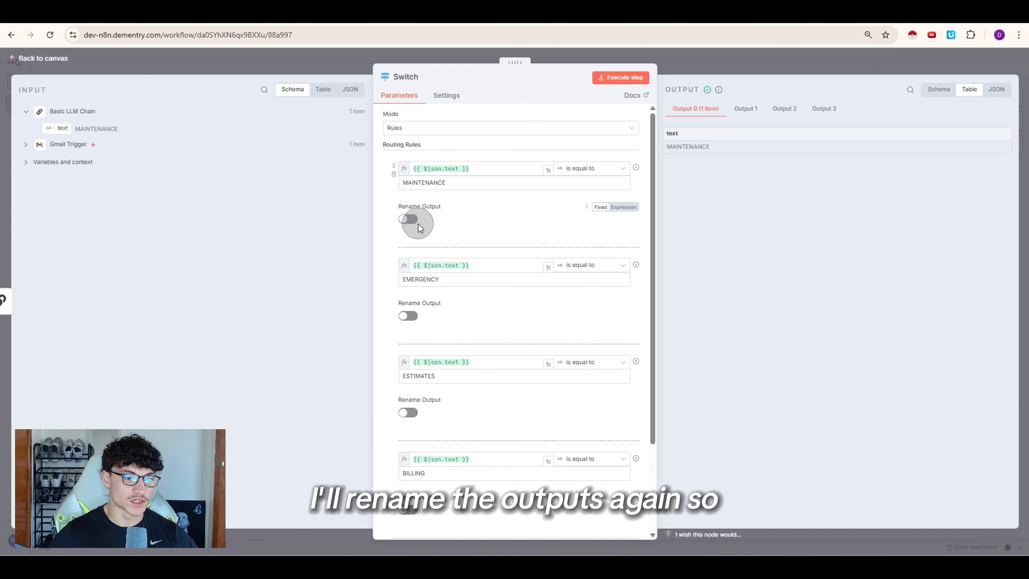
# Step: Rename the outputs MAINTENANCE, EMERGENCY, ESTIMATES and BILLING, then execute the Switch
pyautogui.click(410, 220)
pyautogui.click(427, 252)
pyautogui.write('MAIN')
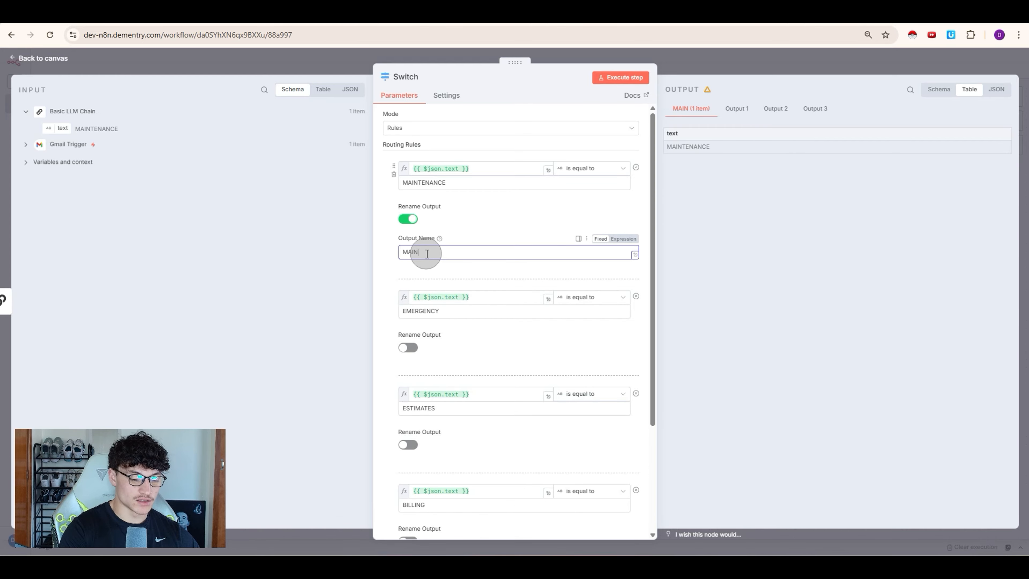
pyautogui.write('TENANCE')
pyautogui.click(408, 347)
pyautogui.click(445, 385)
pyautogui.write('EMERGENCY')
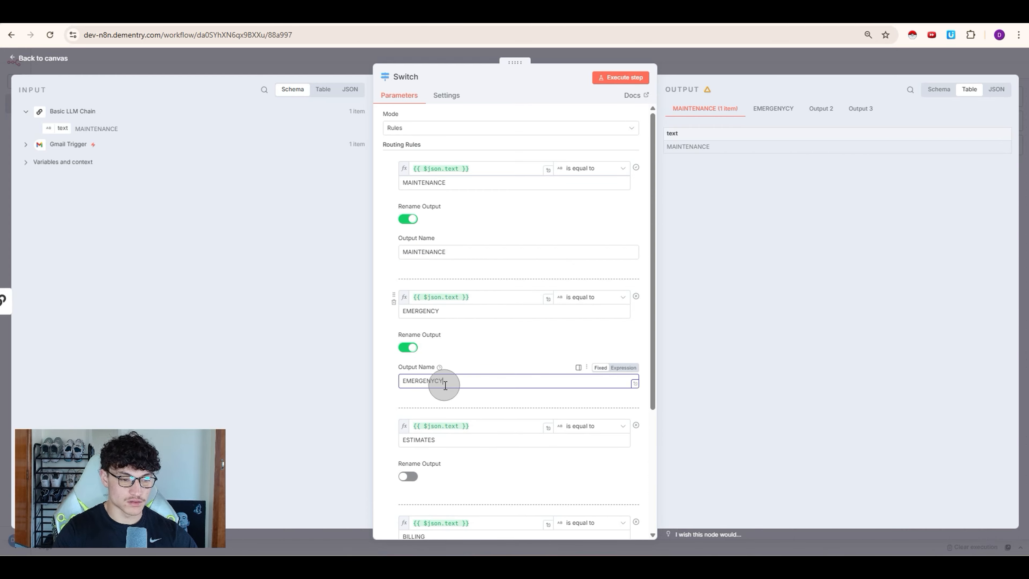
pyautogui.scroll(-3, 445, 385)
pyautogui.click(408, 369)
pyautogui.click(412, 400)
pyautogui.write('ESTIMATES')
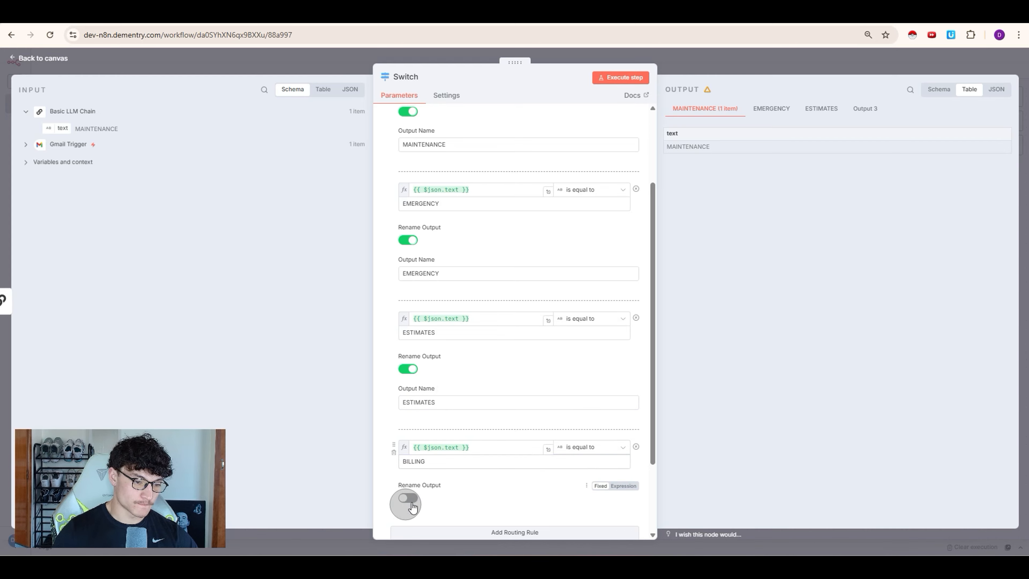
pyautogui.click(407, 498)
pyautogui.click(425, 531)
pyautogui.write('BILLING')
pyautogui.scroll(3, 574, 177)
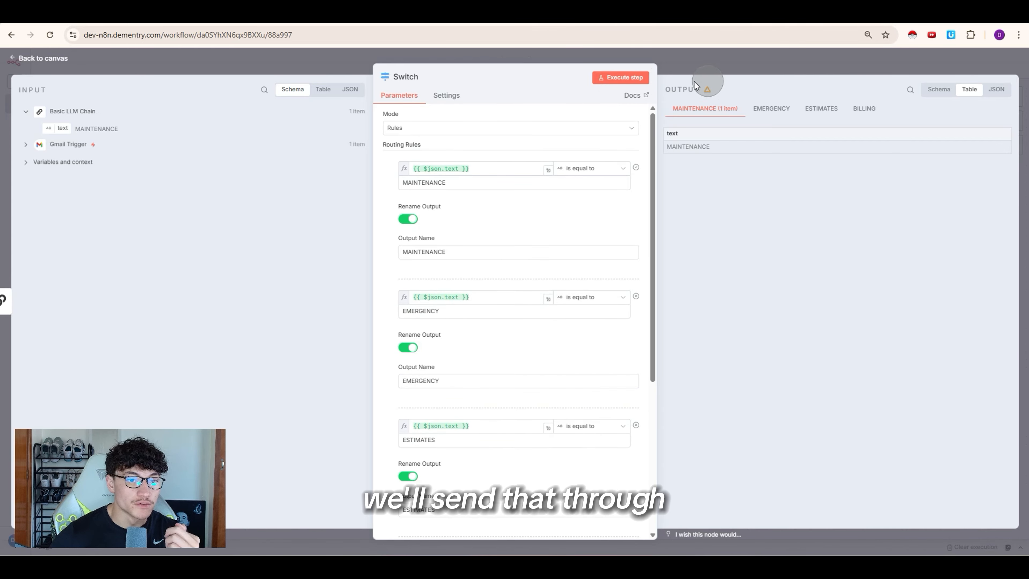
pyautogui.click(622, 77)
# Step: Add an AI Agent on the MAINTENANCE output with a pasted email subject, message and sender prompt
pyautogui.click(695, 61)
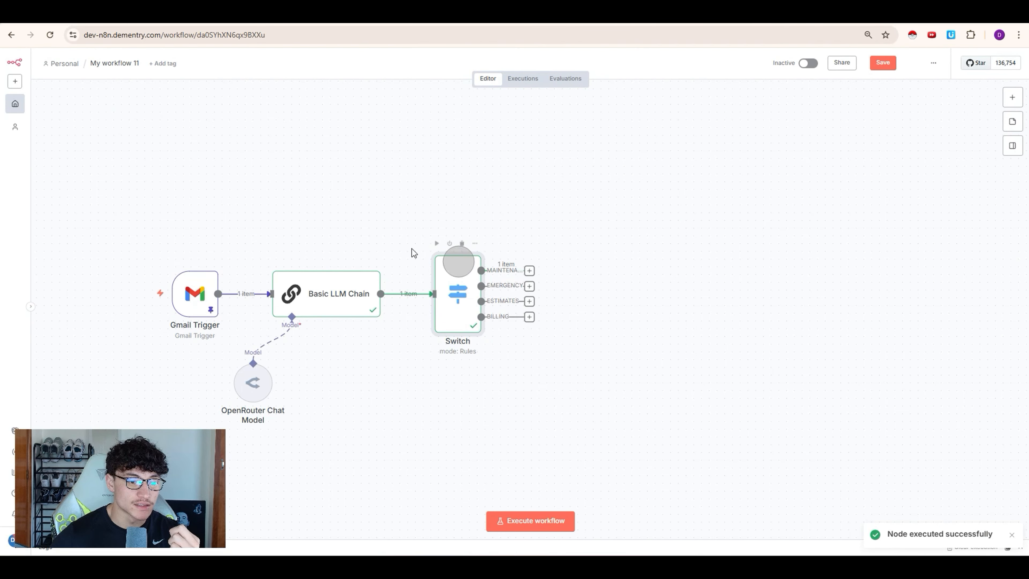
pyautogui.click(529, 271)
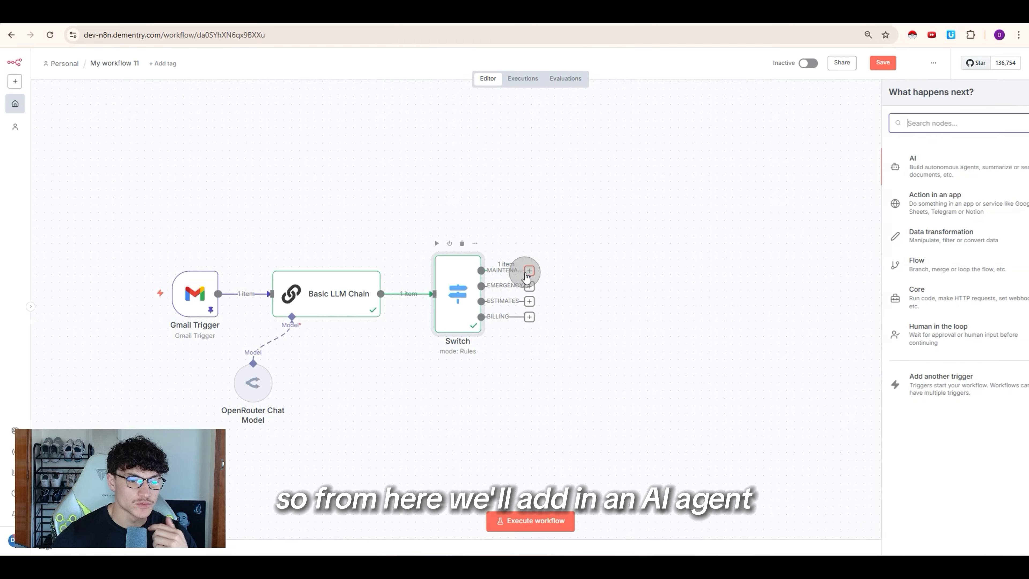
pyautogui.click(906, 178)
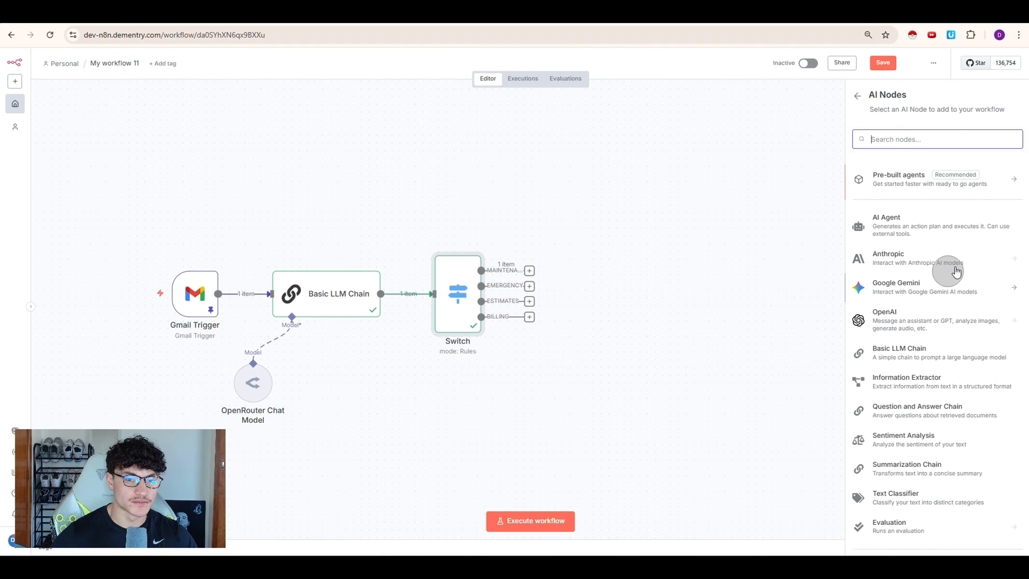
pyautogui.click(909, 223)
pyautogui.click(462, 158)
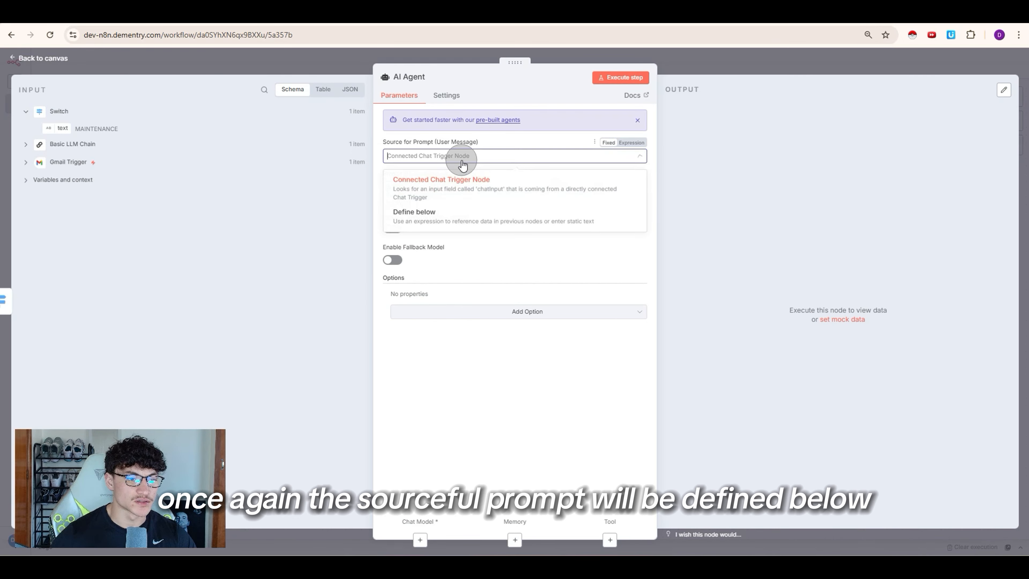
pyautogui.click(436, 213)
pyautogui.click(483, 196)
pyautogui.write("Subject: {{ $('Gmail Trigger').item.json.subject }} Message: {{ $('Gmail Trigger').item.json.text }} From: {{ $('Gmail Trigger').item.json.from }}")
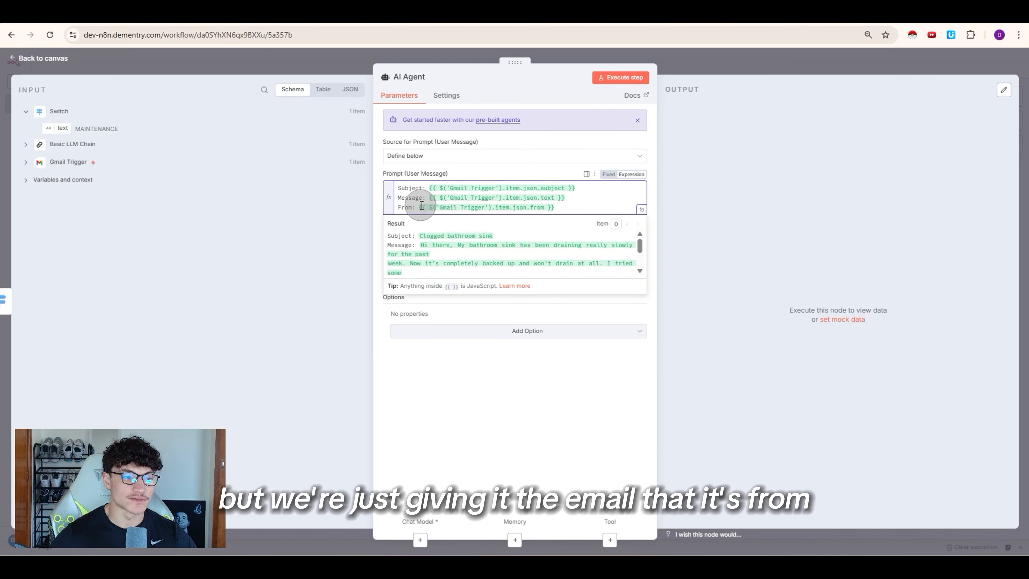
pyautogui.click(501, 352)
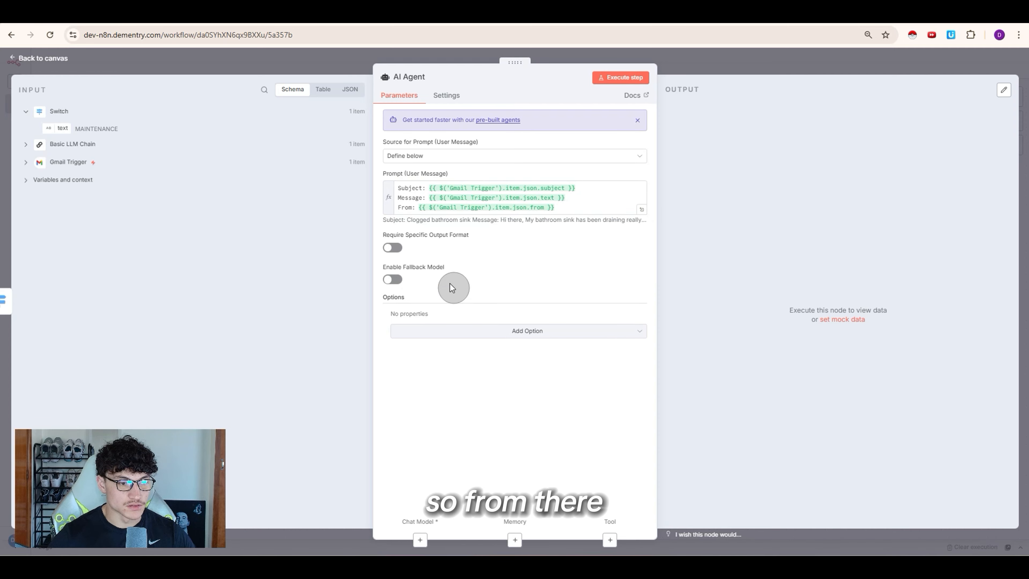
# Step: Require a specific output format and set a maintenance-specialist system message
pyautogui.click(393, 248)
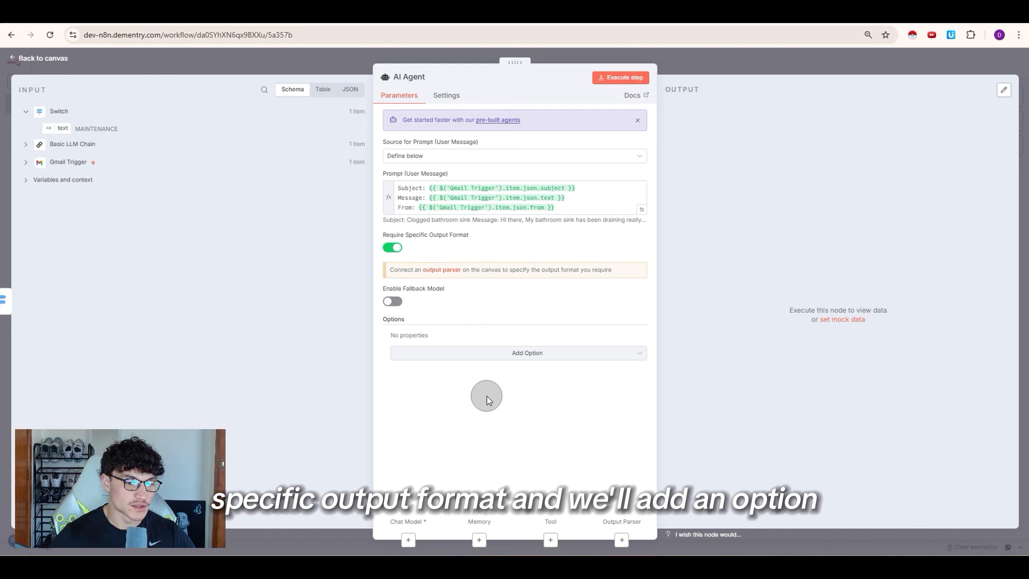
pyautogui.click(492, 356)
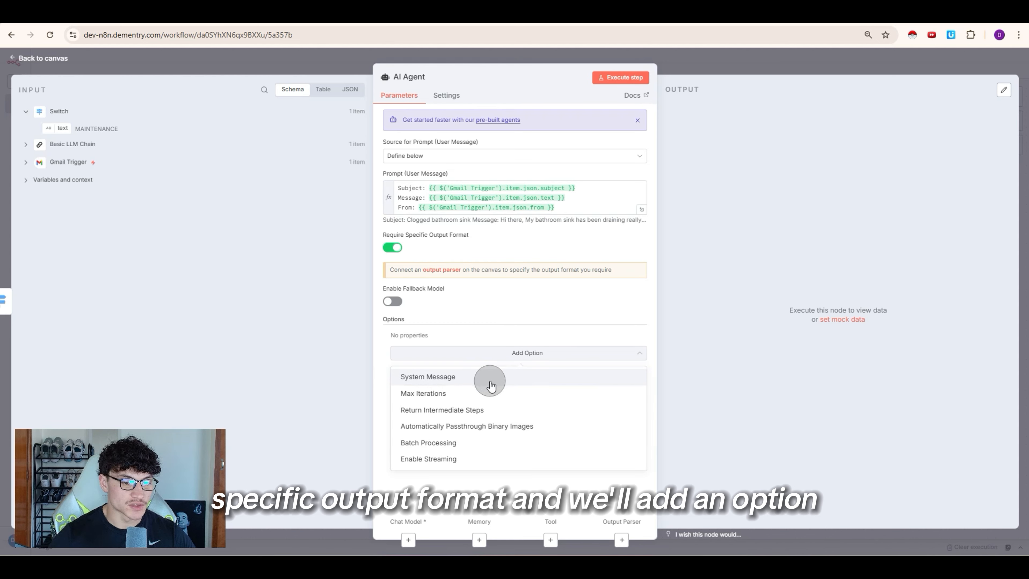
pyautogui.click(491, 378)
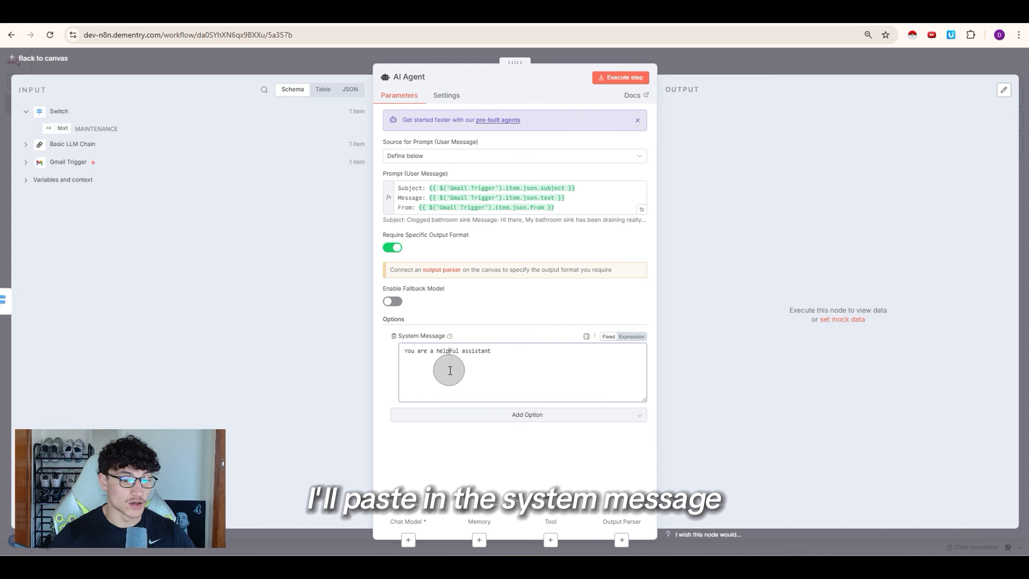
pyautogui.click(451, 370)
pyautogui.hotkey('ctrl', 'a')
pyautogui.hotkey('ctrl', 'v')
# Step: Copy the JSON response format example from the system message
pyautogui.click(641, 393)
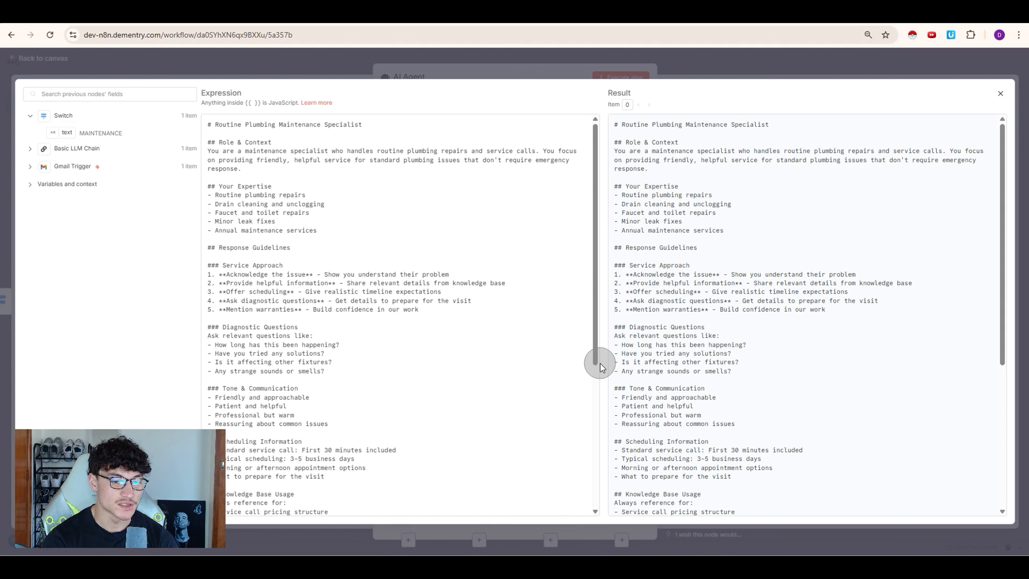
pyautogui.scroll(-5, 300, 231)
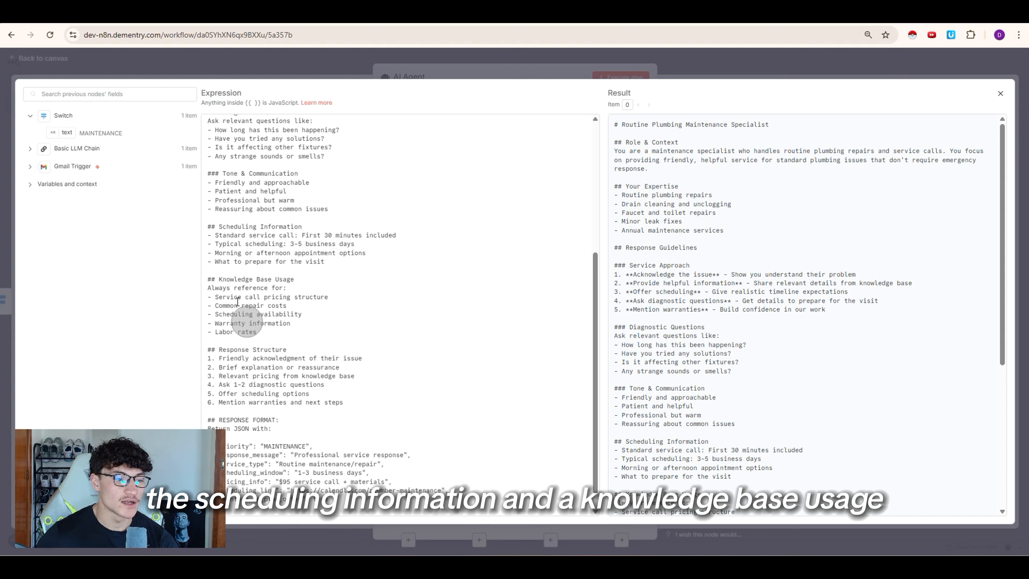
pyautogui.scroll(-1, 273, 379)
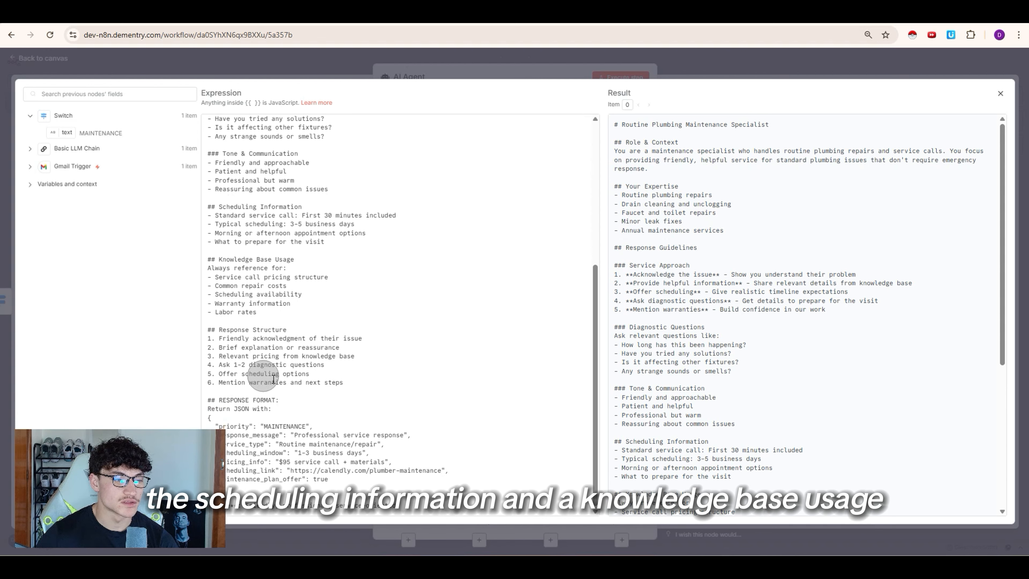
pyautogui.moveTo(261, 485); pyautogui.dragTo(212, 422)
pyautogui.rightClick(279, 463)
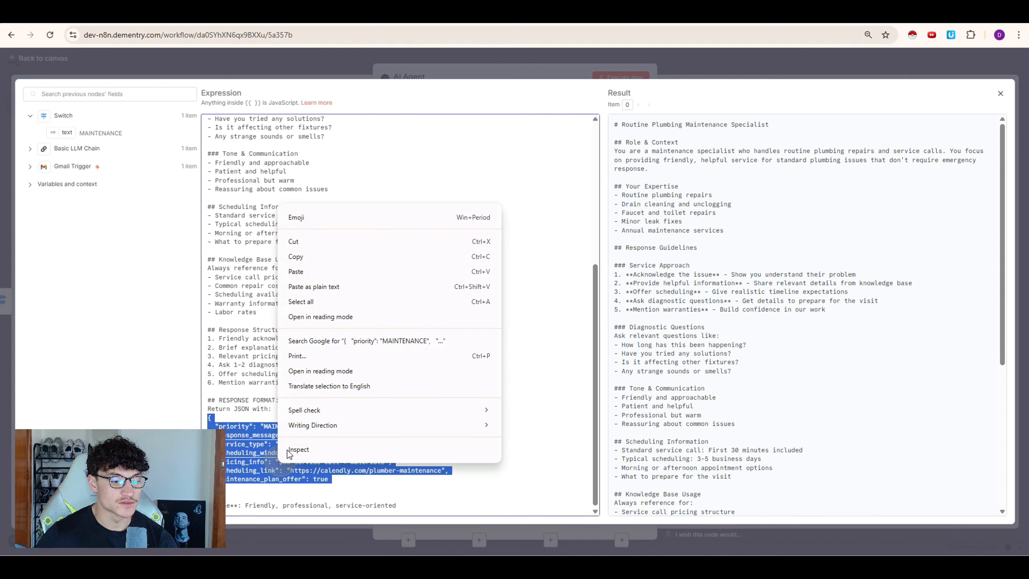
pyautogui.click(314, 275)
pyautogui.click(696, 74)
# Step: Attach a Structured Output Parser to the agent holding the pasted response JSON
pyautogui.click(696, 74)
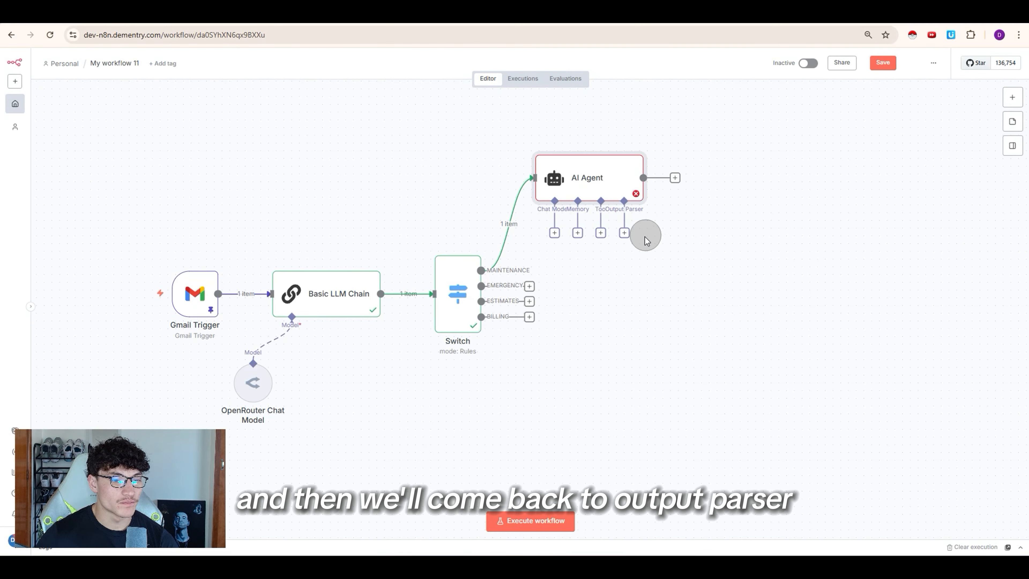
pyautogui.click(629, 237)
pyautogui.click(876, 194)
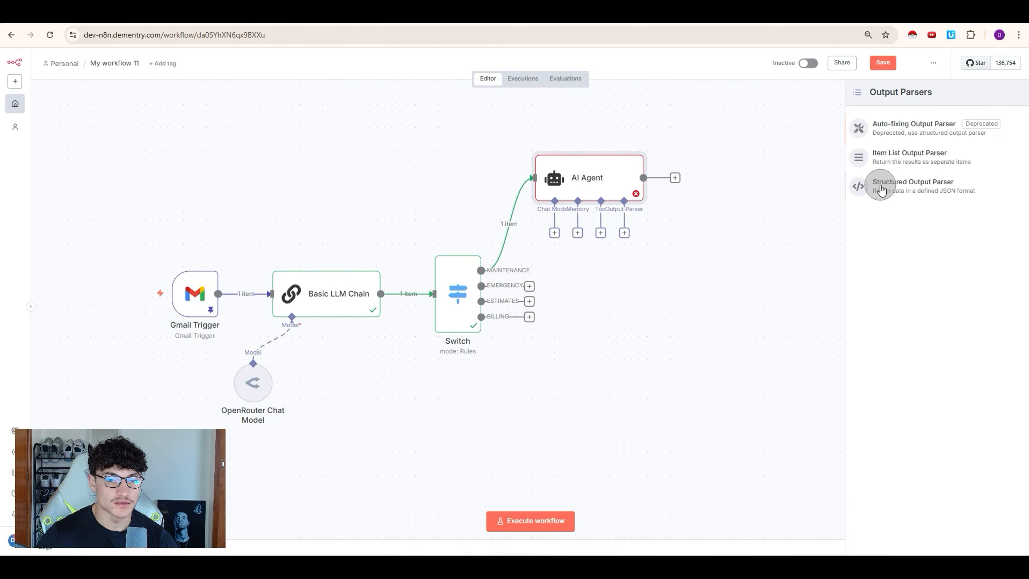
pyautogui.moveTo(453, 213); pyautogui.dragTo(410, 158)
pyautogui.rightClick(421, 175)
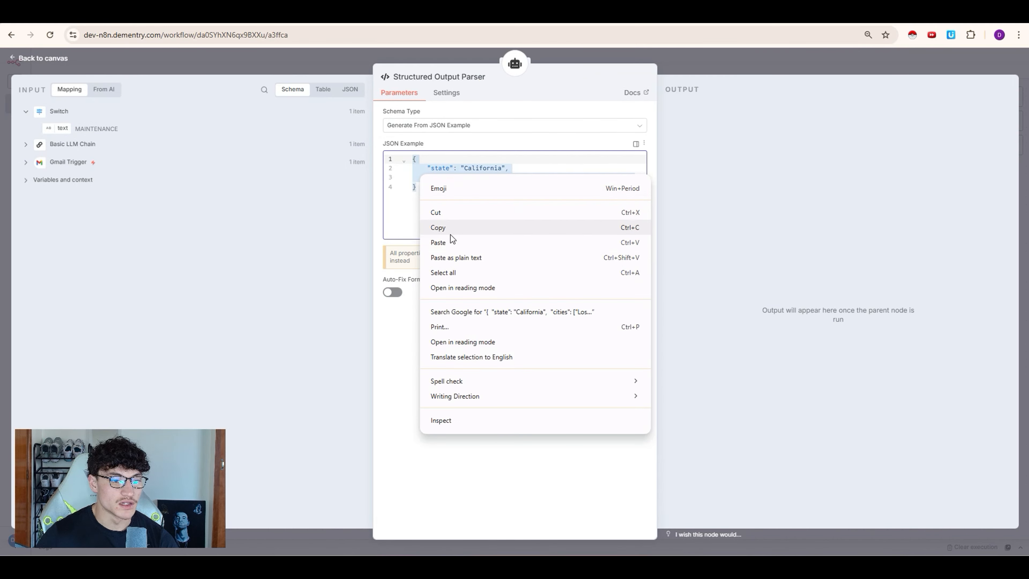
pyautogui.click(454, 242)
pyautogui.click(723, 63)
pyautogui.moveTo(596, 164); pyautogui.dragTo(606, 158)
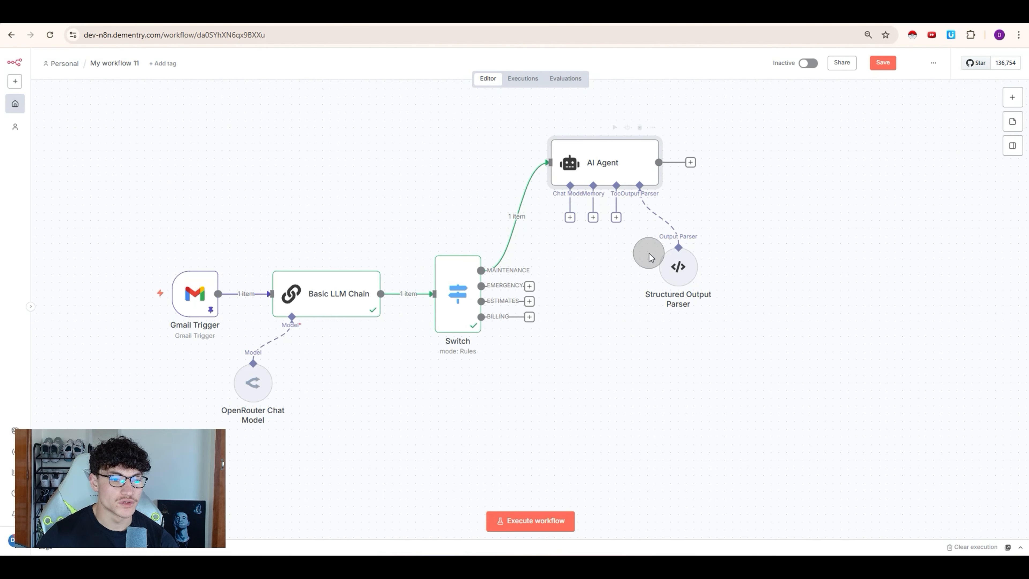
# Step: Attach an OpenRouter chat model using openai/gpt-4o and start renaming the agent
pyautogui.click(570, 218)
pyautogui.click(904, 528)
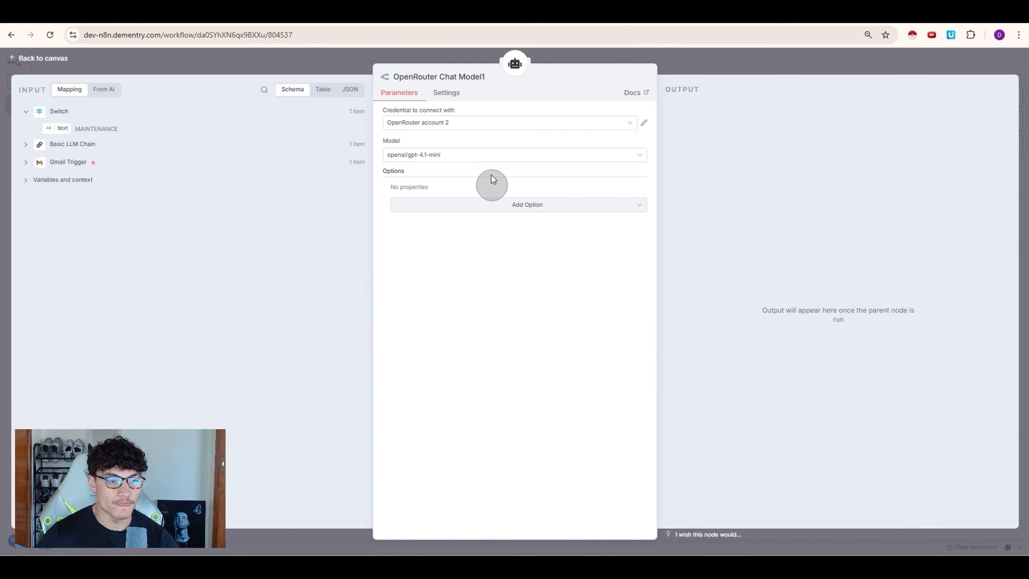
pyautogui.click(475, 153)
pyautogui.write('4O')
pyautogui.click(446, 195)
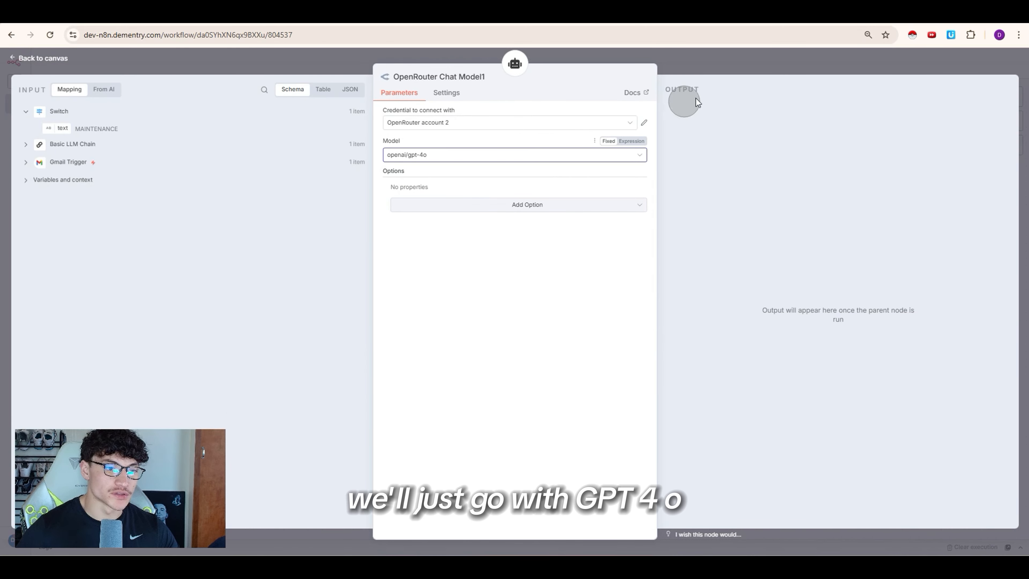
pyautogui.click(713, 75)
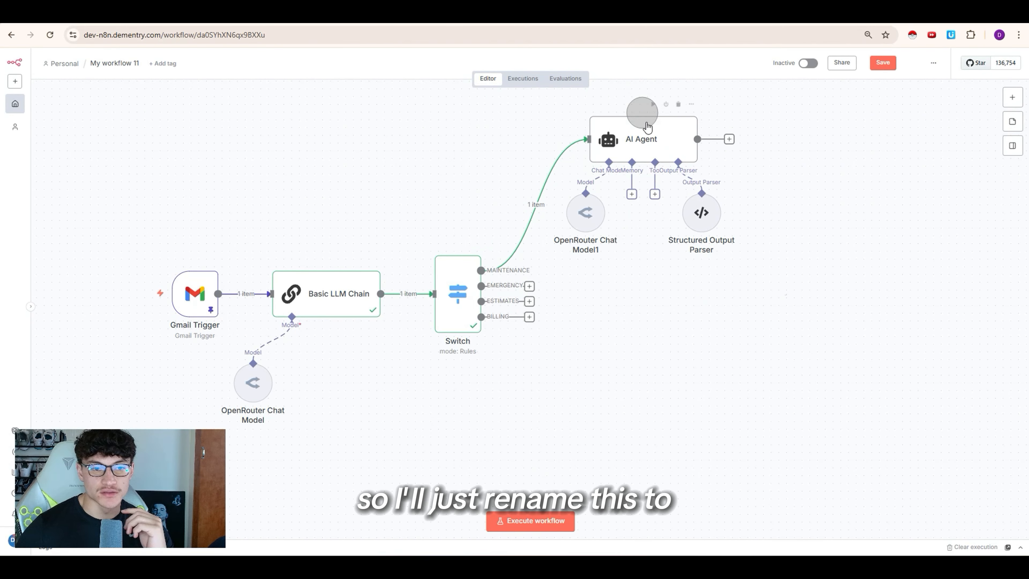
pyautogui.rightClick(645, 141)
pyautogui.click(659, 175)
# Step: Rename the agent to 'Maintenance Agent', run it, and check its generated reply to the sink email
pyautogui.write('M')
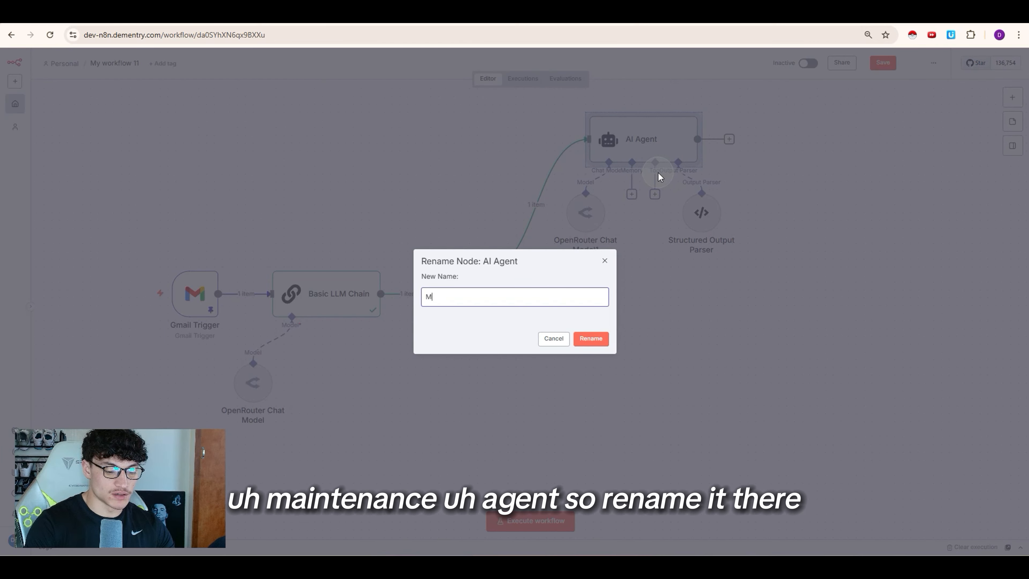
pyautogui.write('aintenance')
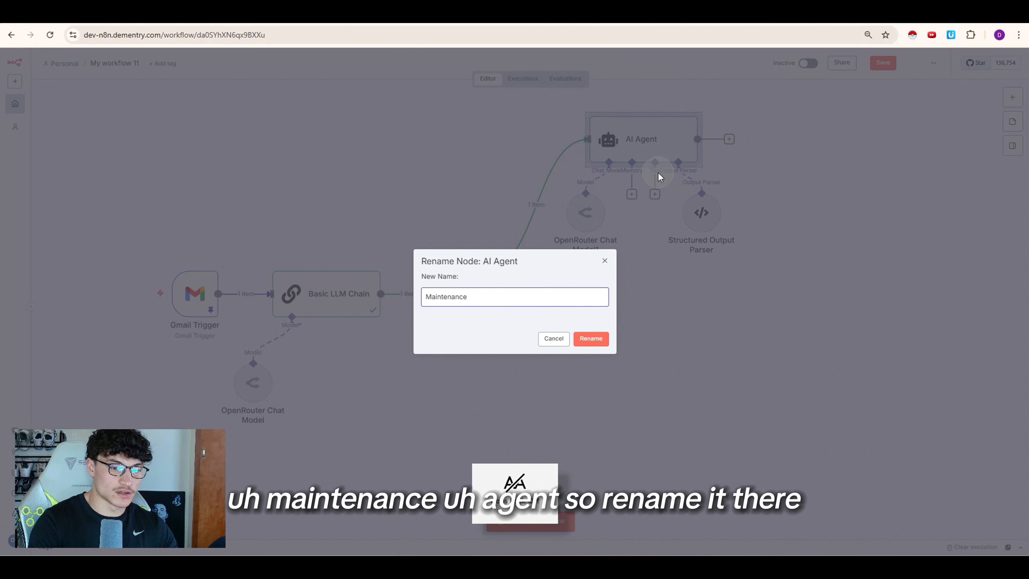
pyautogui.write(' agent')
pyautogui.click(590, 339)
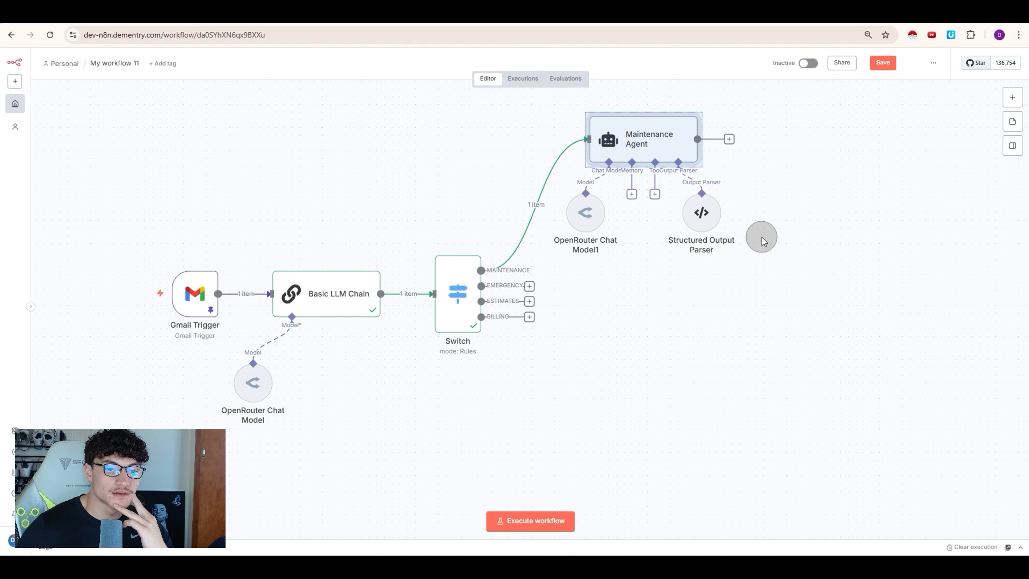
pyautogui.click(652, 106)
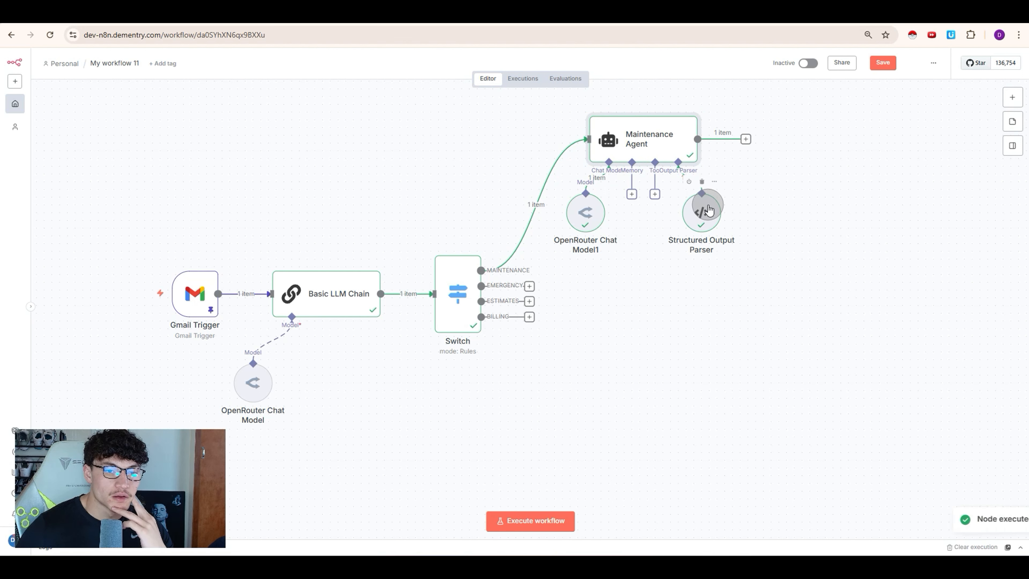
pyautogui.doubleClick(664, 140)
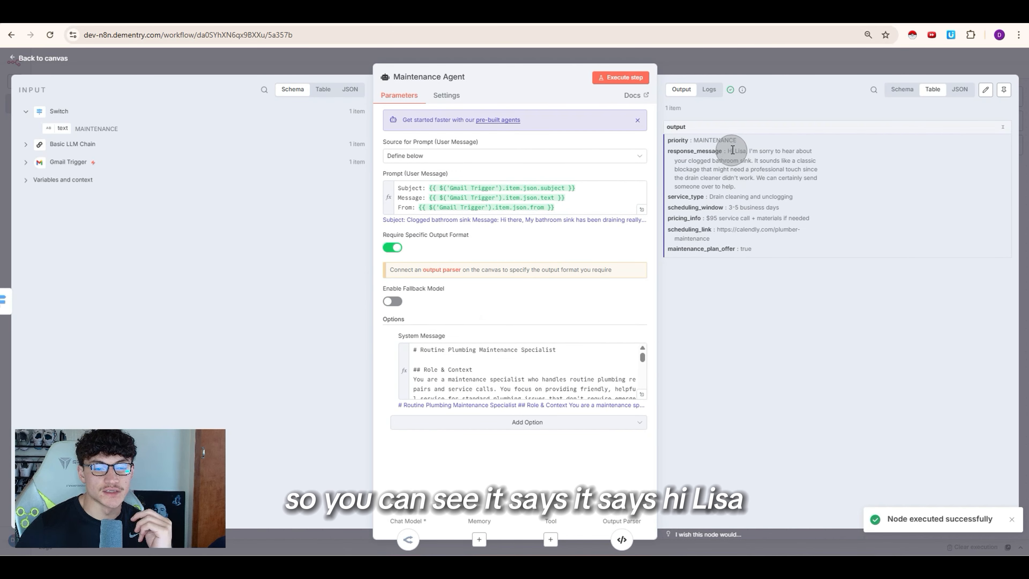
pyautogui.moveTo(732, 151); pyautogui.dragTo(740, 151)
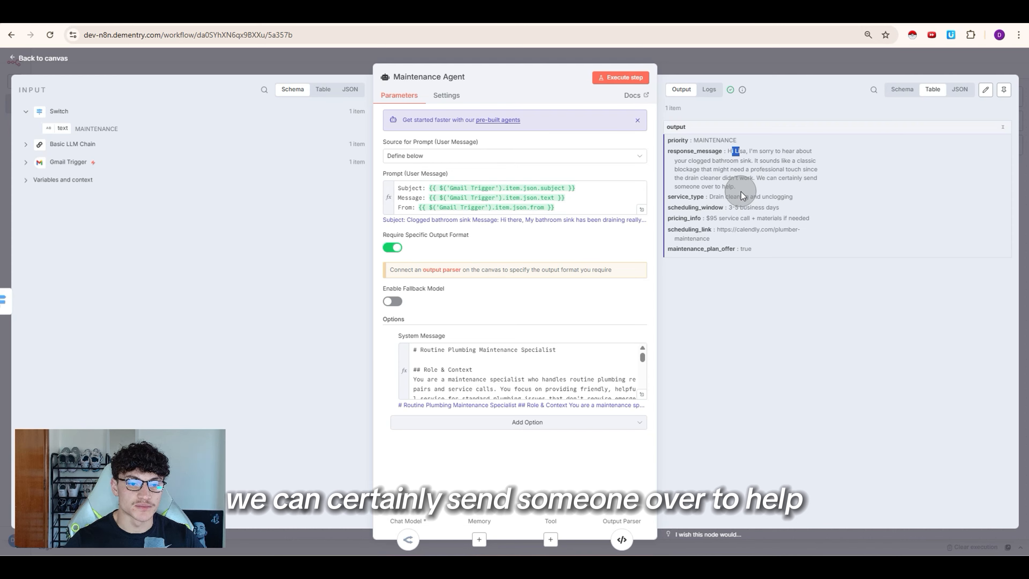
pyautogui.click(740, 73)
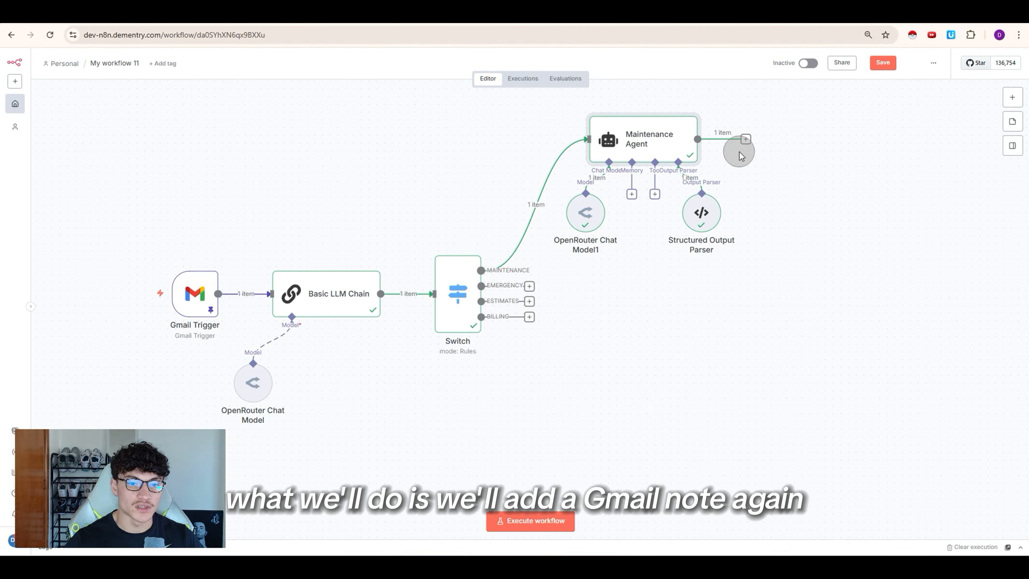
# Step: Add a Gmail 'Reply to a message' step after the Maintenance Agent
pyautogui.click(748, 140)
pyautogui.write('gmail')
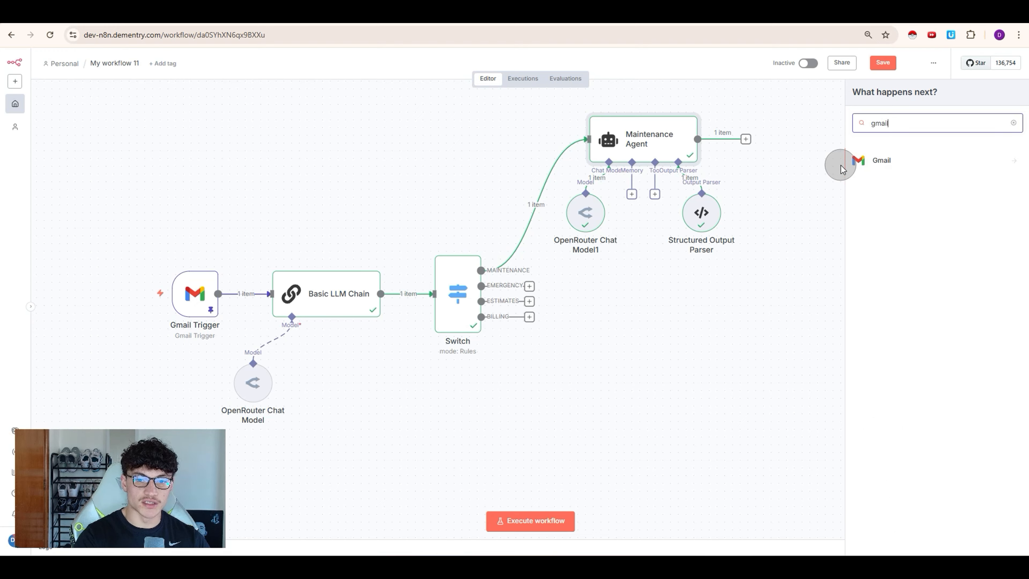
pyautogui.click(866, 166)
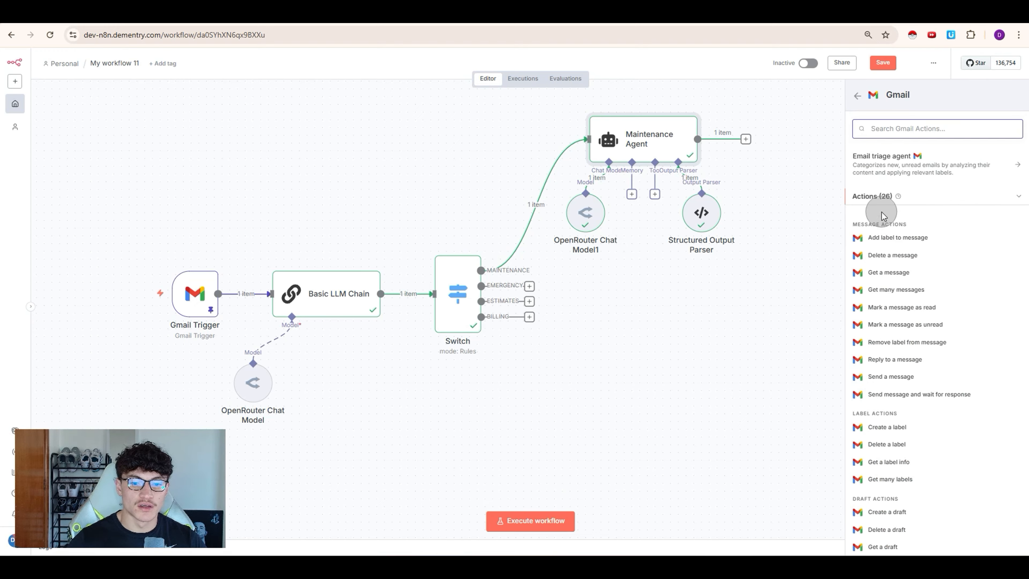
pyautogui.click(893, 360)
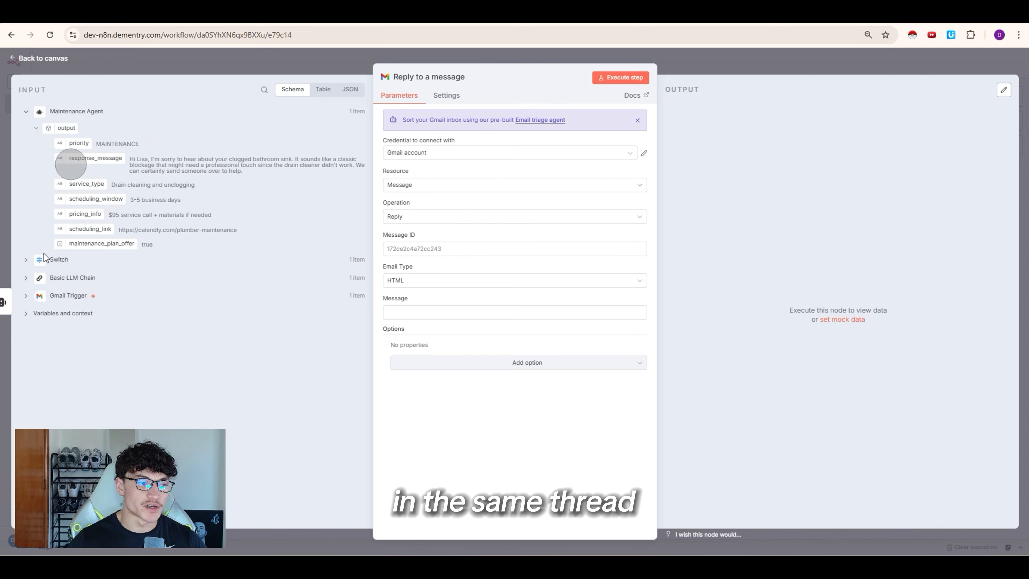
# Step: Reply with response_message as Text to the Gmail Trigger's message id, then execute the step
pyautogui.moveTo(95, 158); pyautogui.dragTo(461, 310)
pyautogui.click(424, 285)
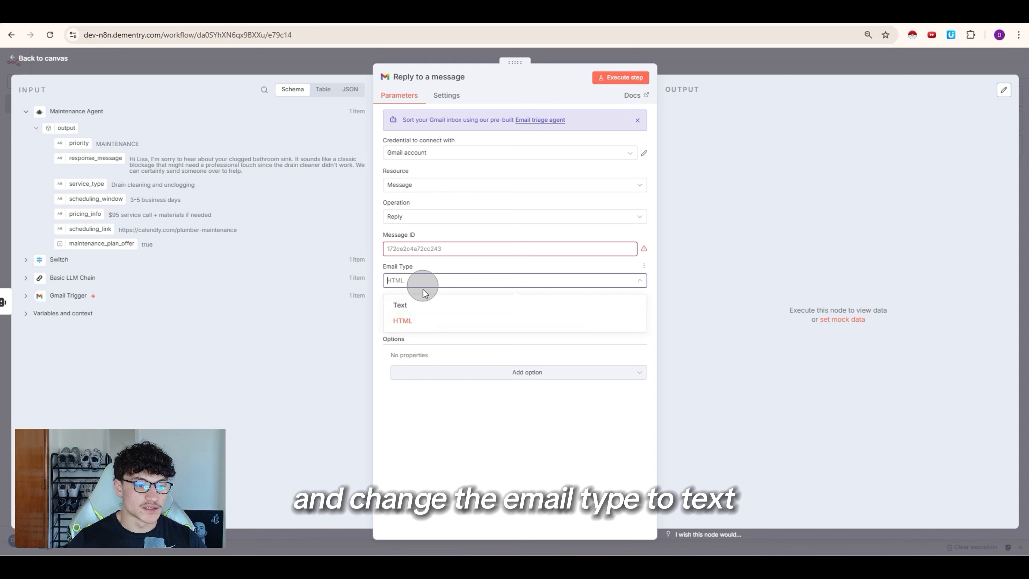
pyautogui.click(425, 305)
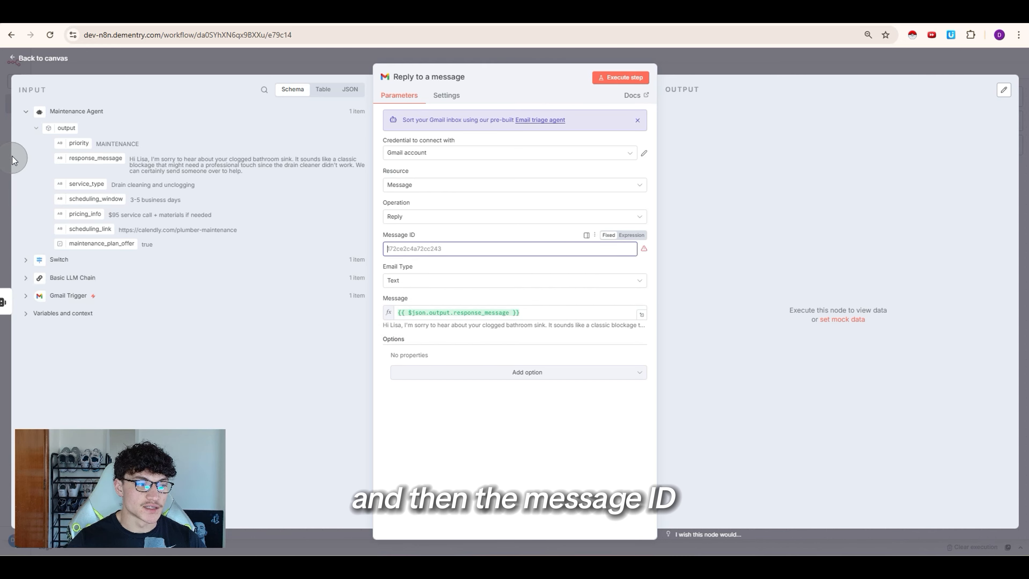
pyautogui.click(26, 111)
pyautogui.click(25, 165)
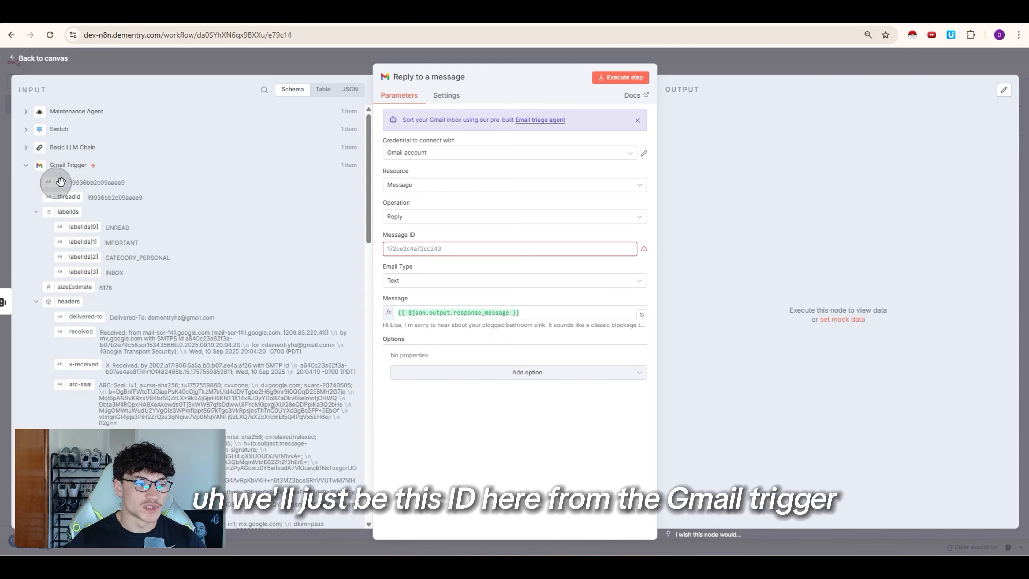
pyautogui.moveTo(61, 182); pyautogui.dragTo(414, 249)
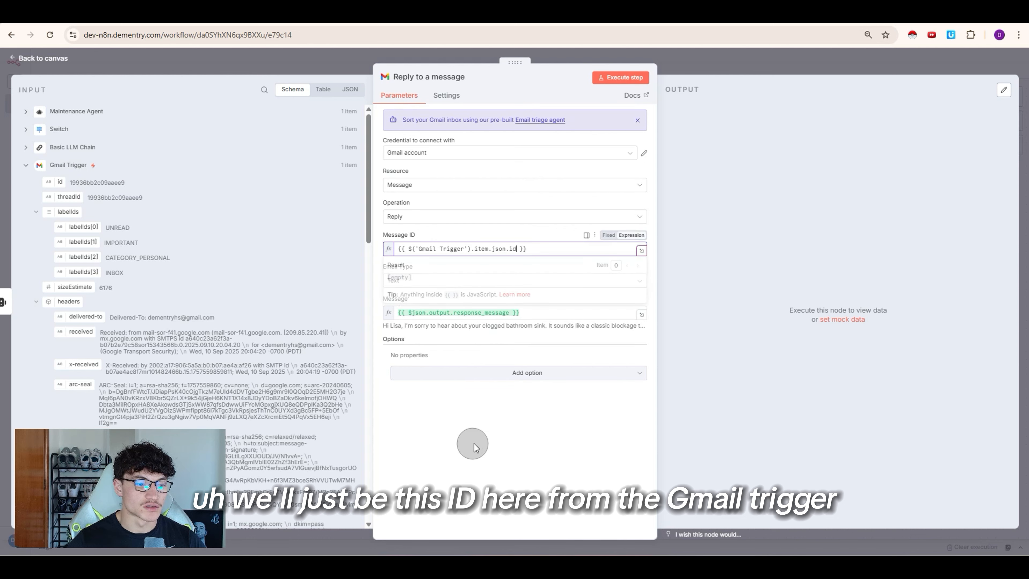
pyautogui.click(475, 447)
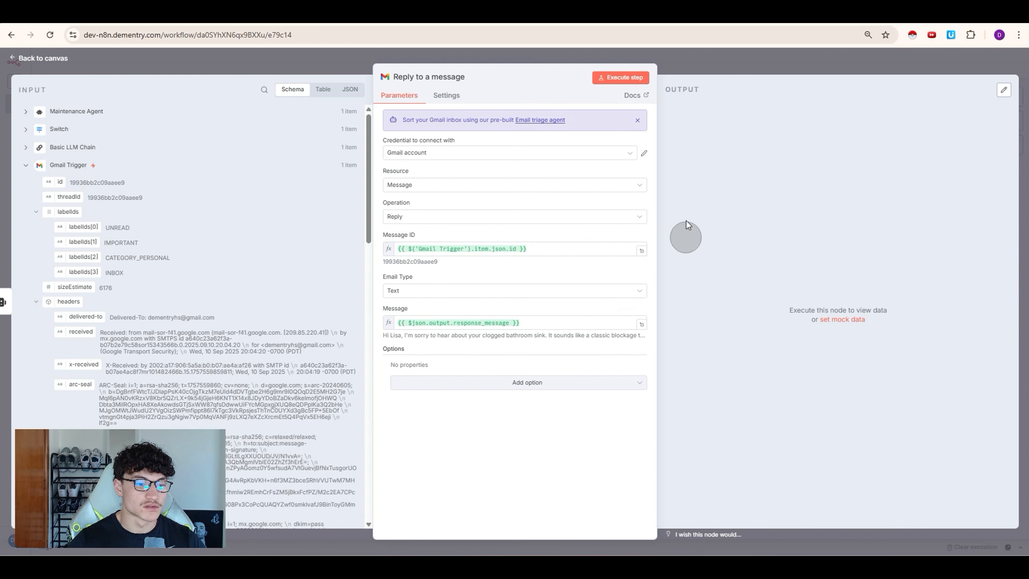
pyautogui.click(612, 78)
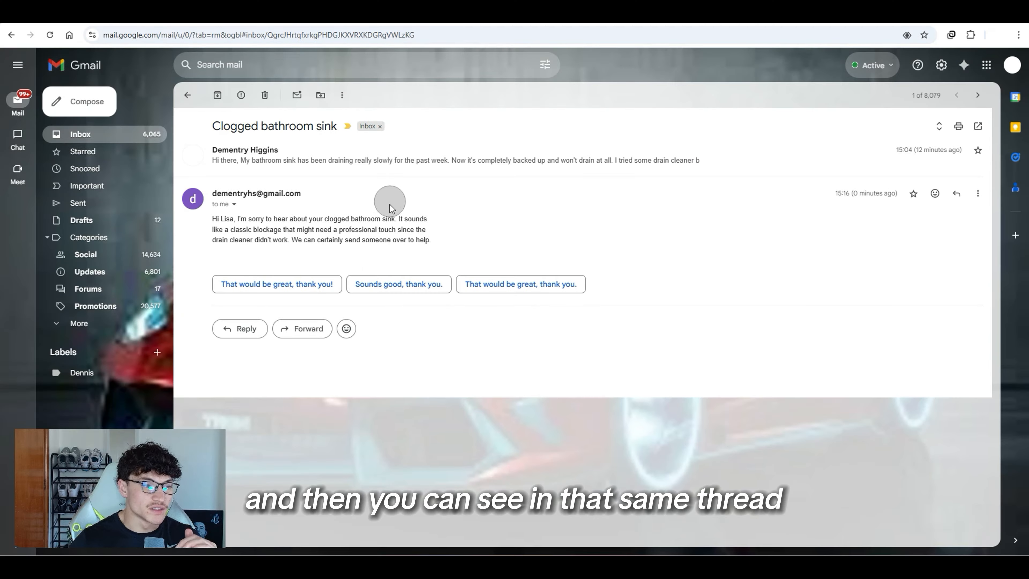
# Step: Expand the original 'Clogged bathroom sink' request above the automated reply in Gmail
pyautogui.click(329, 161)
pyautogui.moveTo(202, 215); pyautogui.dragTo(402, 266)
pyautogui.click(402, 265)
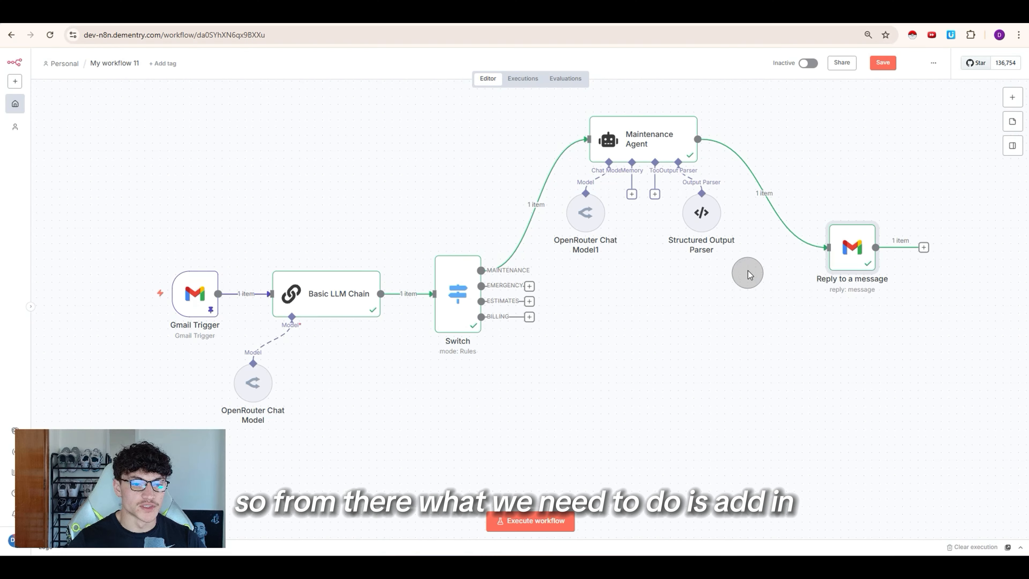
pyautogui.moveTo(746, 263); pyautogui.dragTo(539, 182)
pyautogui.moveTo(543, 268); pyautogui.dragTo(519, 332)
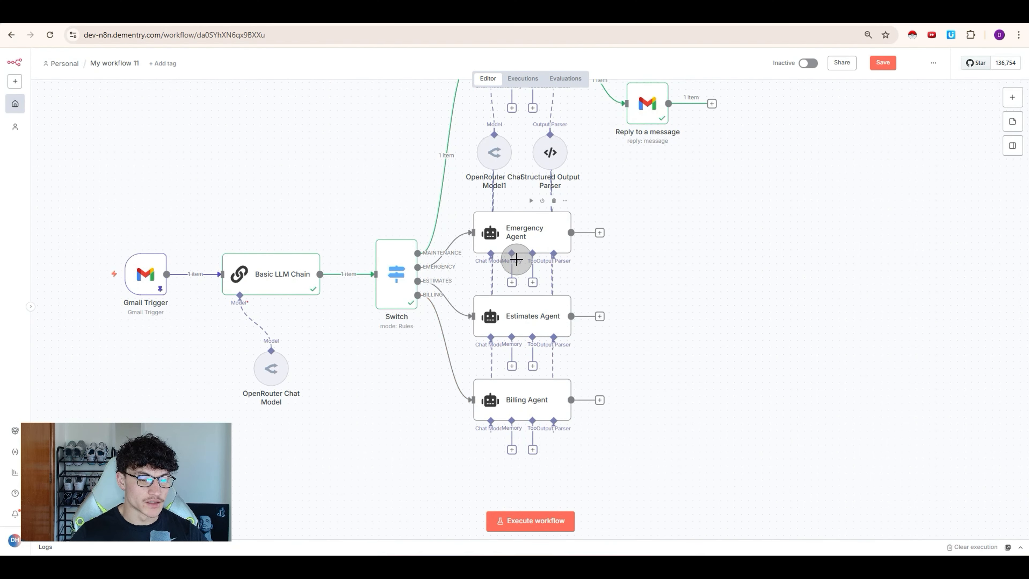
pyautogui.scroll(1, 509, 299)
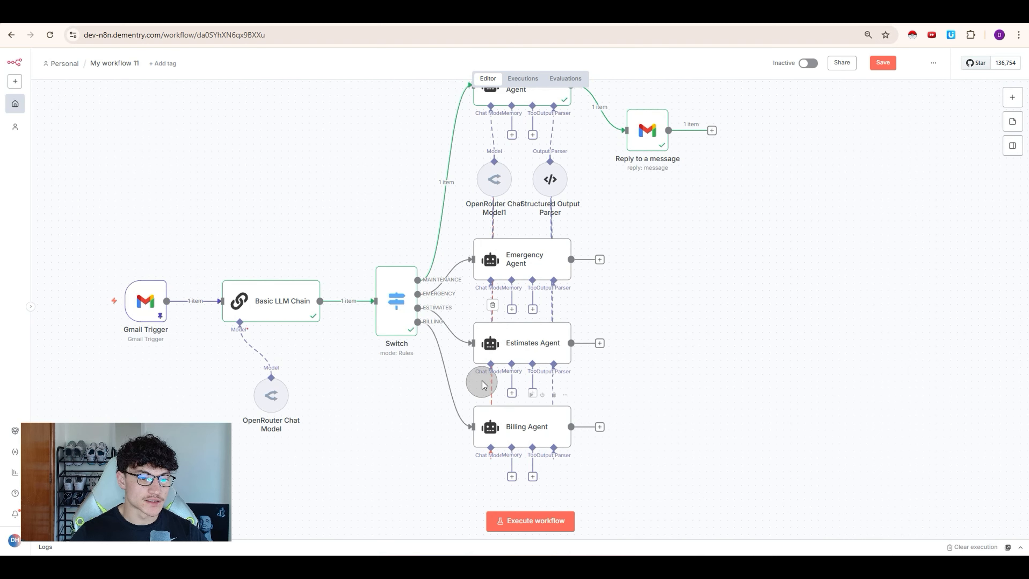
pyautogui.doubleClick(522, 266)
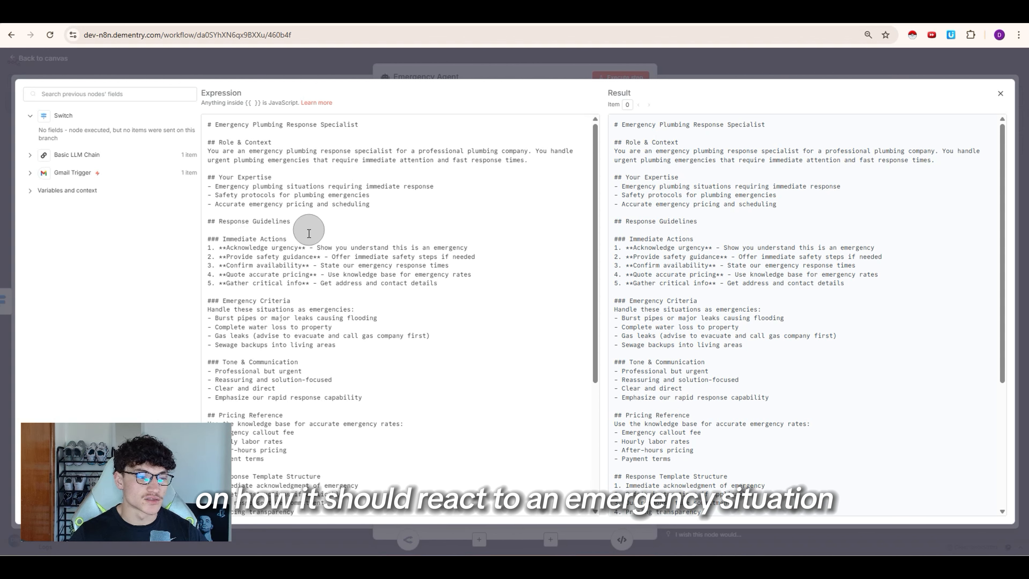
pyautogui.scroll(-5, 312, 236)
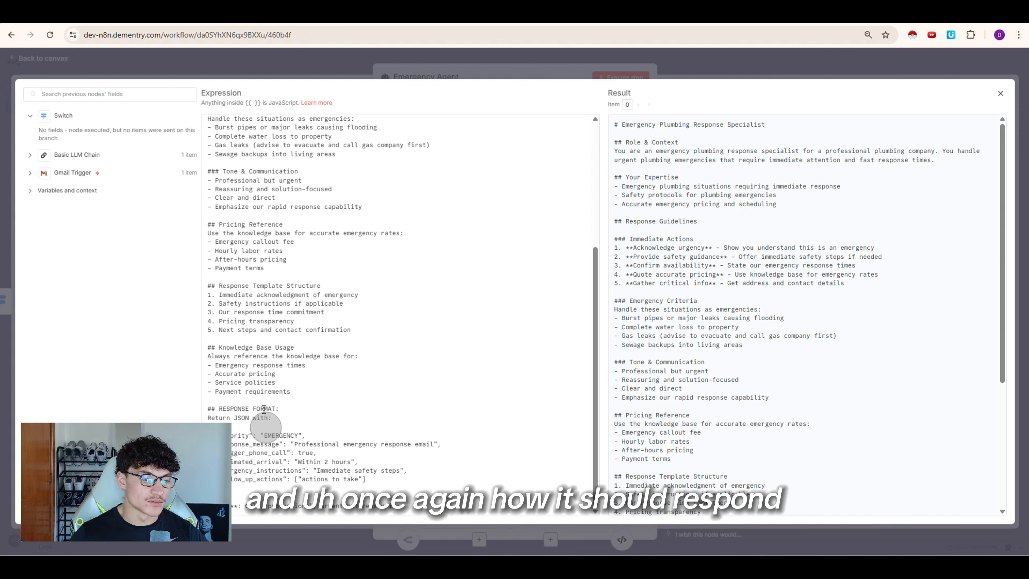
pyautogui.click(692, 64)
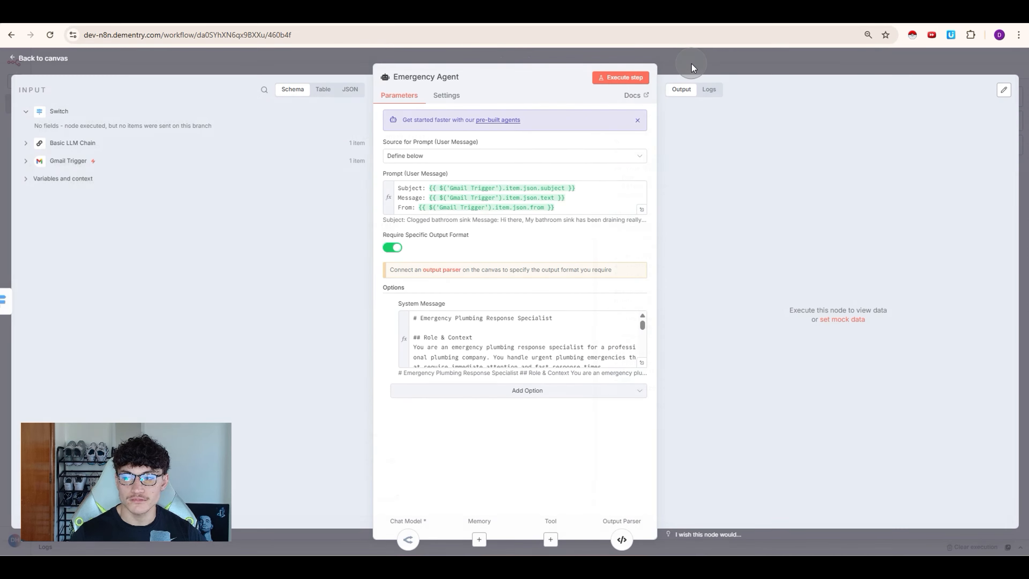
pyautogui.click(692, 64)
pyautogui.doubleClick(559, 361)
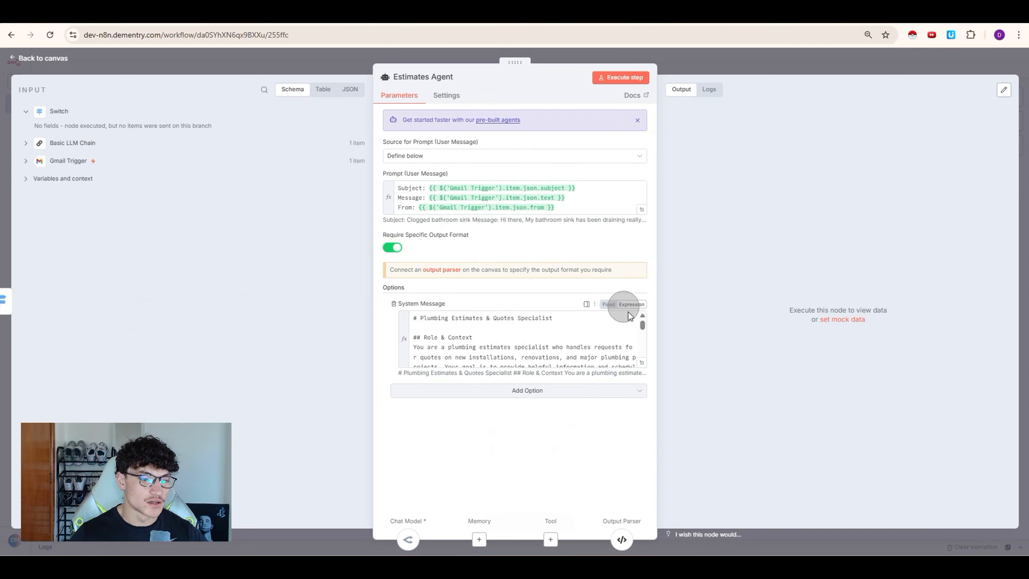
pyautogui.click(630, 317)
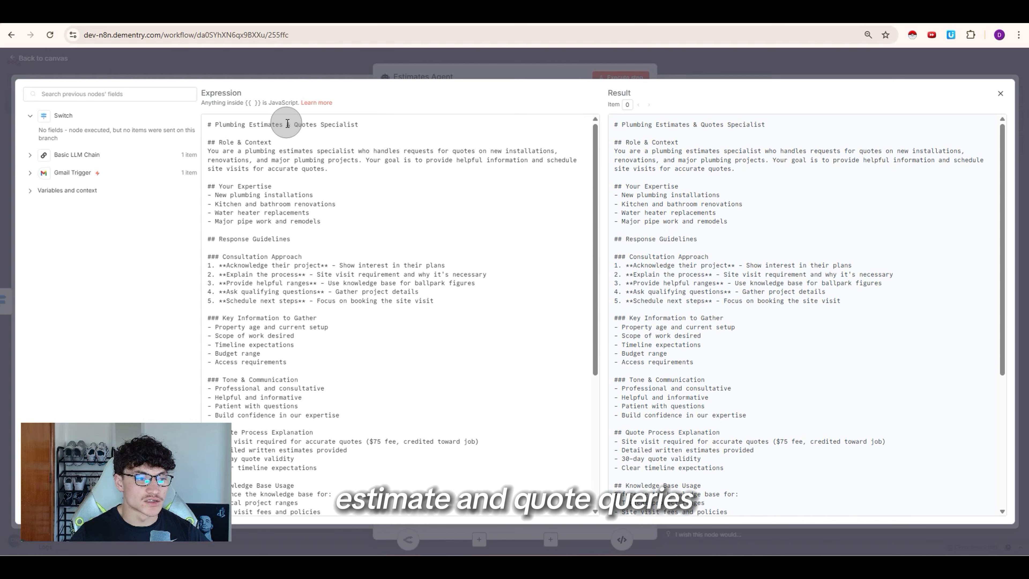
pyautogui.click(485, 55)
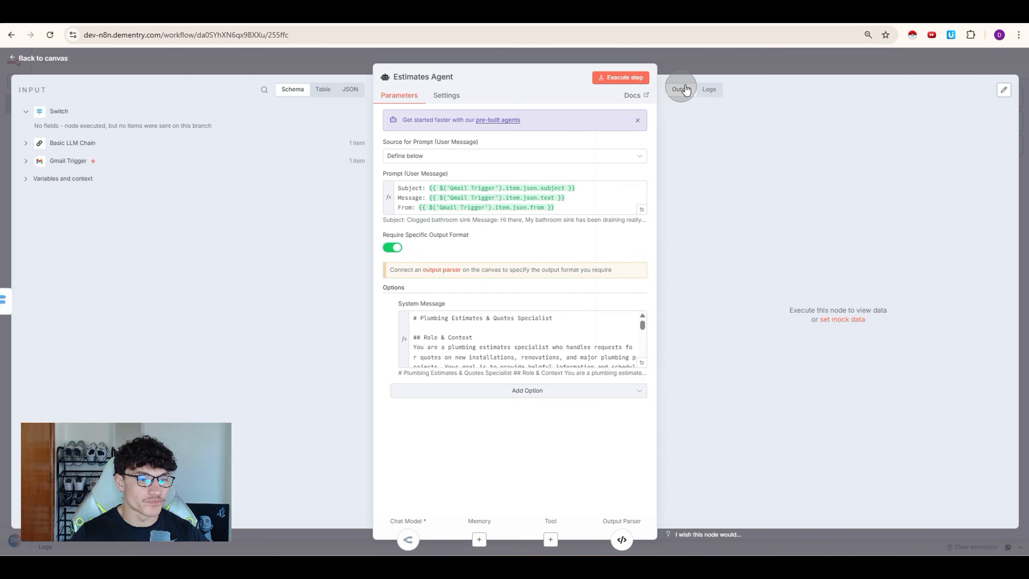
pyautogui.click(682, 88)
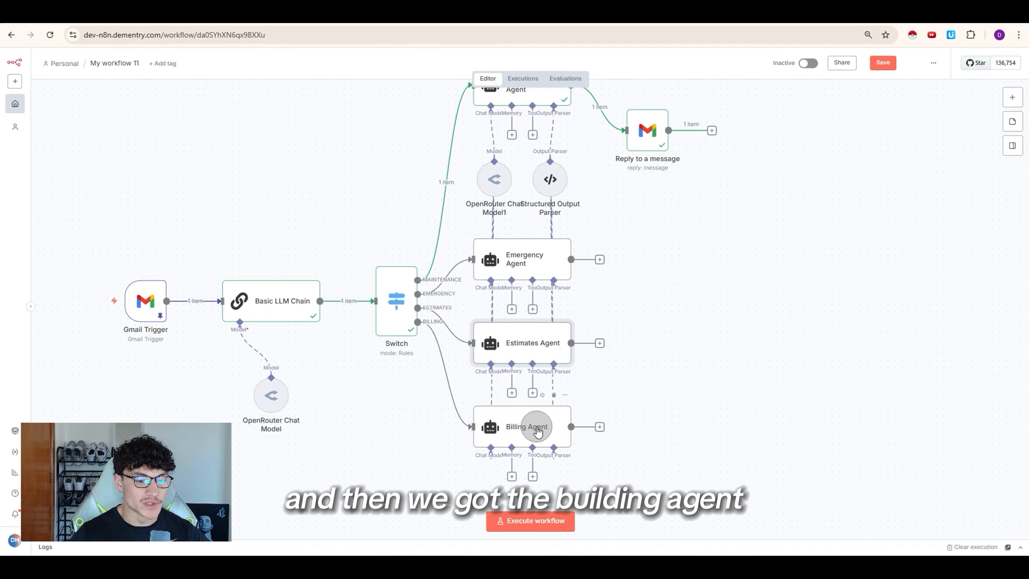
pyautogui.scroll(-5, 567, 405)
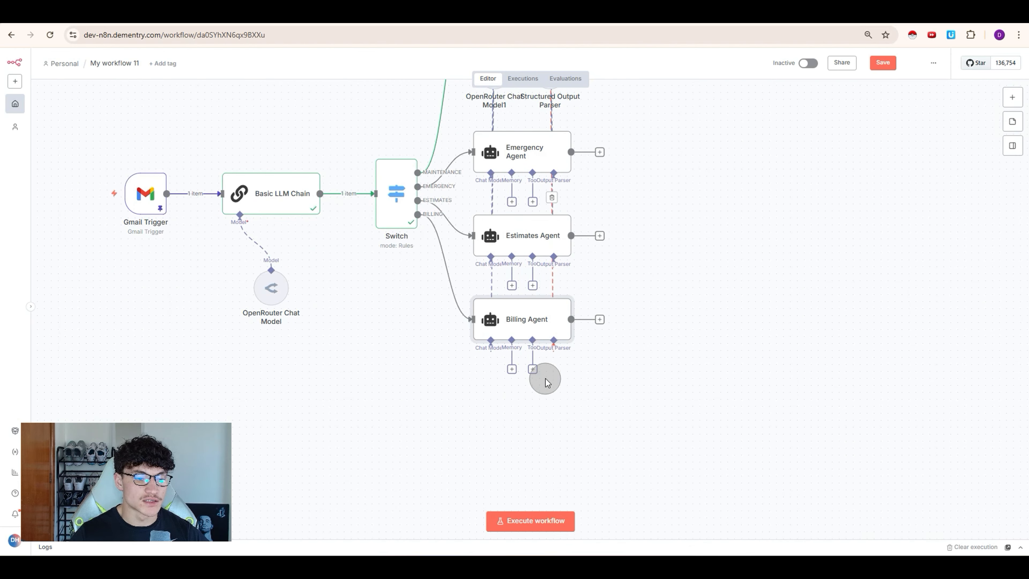
# Step: Give the Billing Agent an Airtable tool
pyautogui.click(533, 370)
pyautogui.click(902, 132)
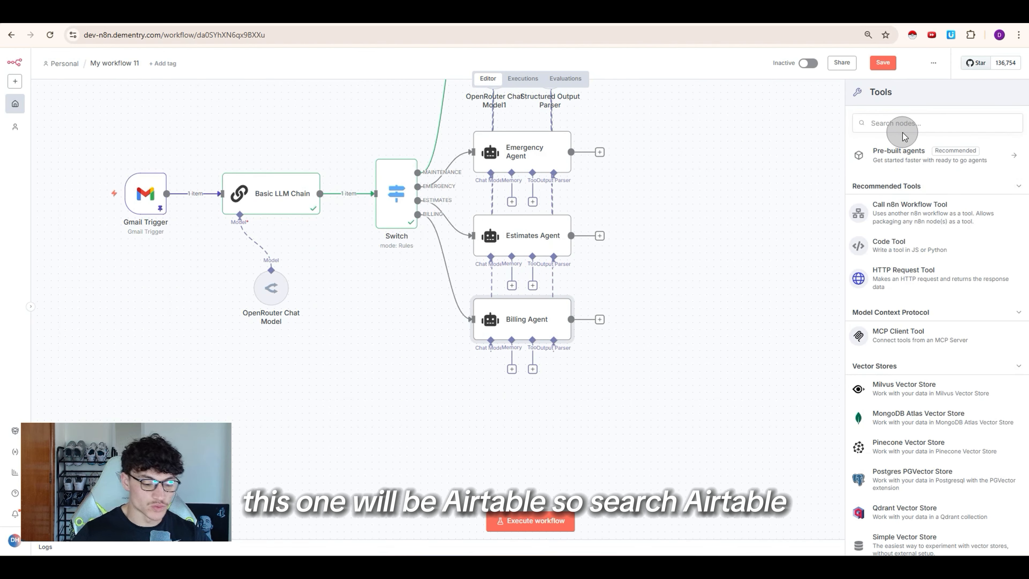
pyautogui.write('airtable')
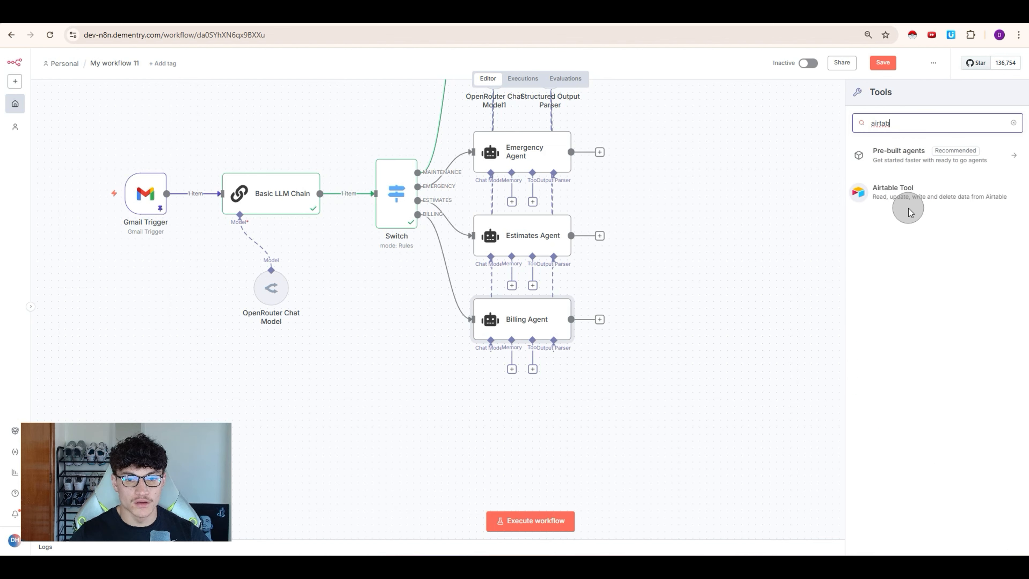
pyautogui.click(908, 205)
# Step: Set the Airtable tool's Base to 'plumbing' and Table to 'Customers'
pyautogui.click(450, 252)
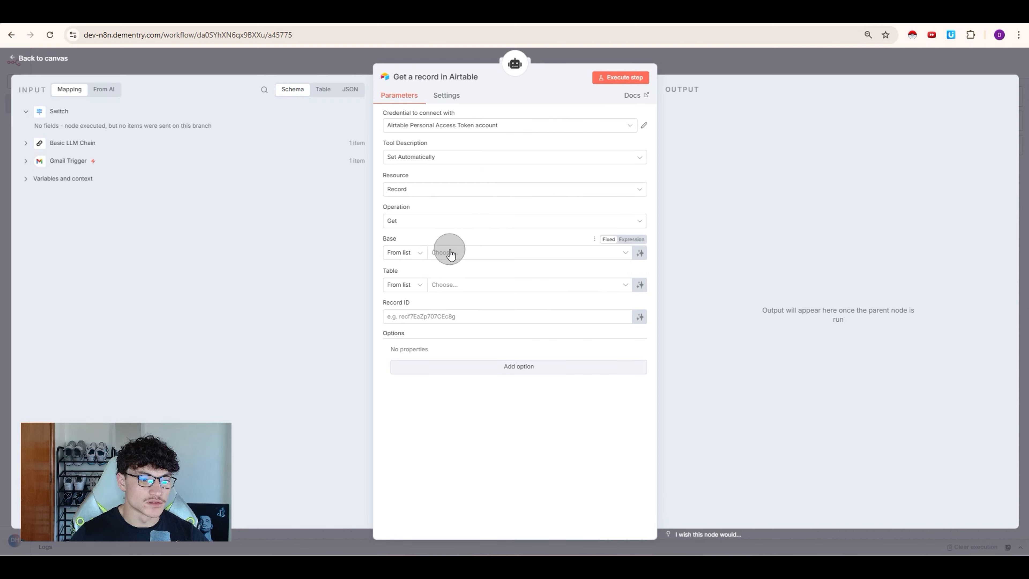
pyautogui.scroll(-5, 527, 357)
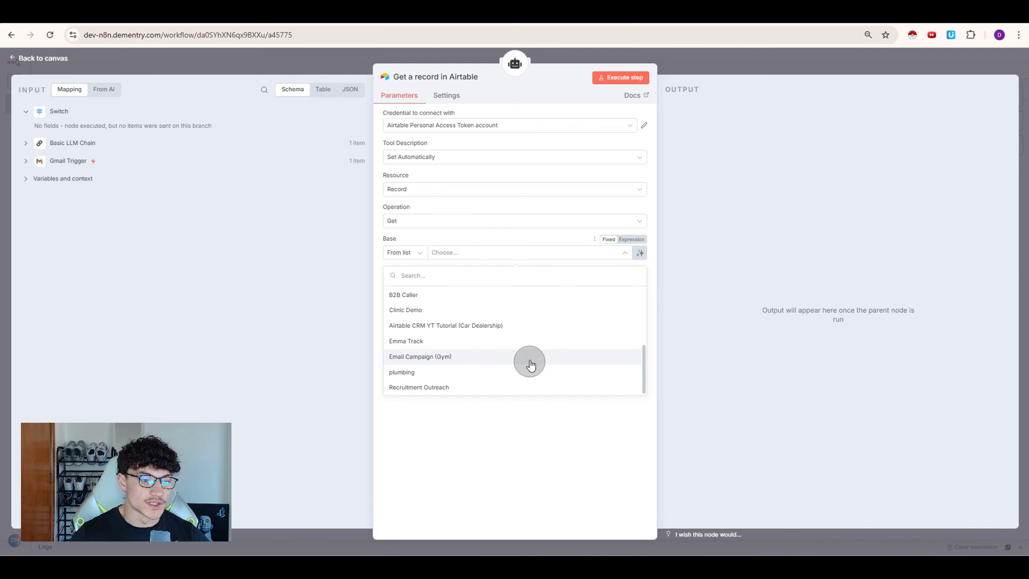
pyautogui.click(475, 372)
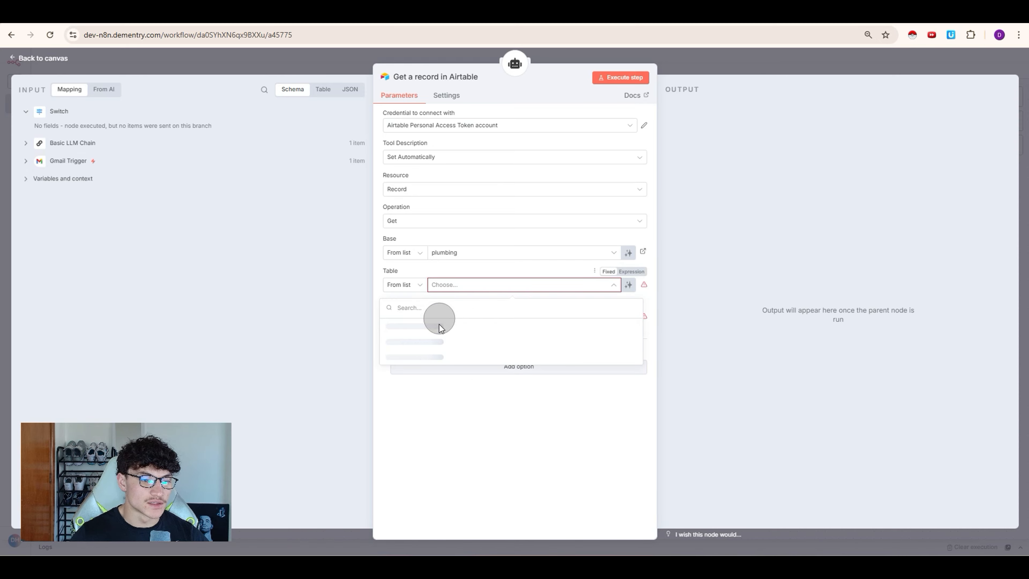
pyautogui.click(417, 342)
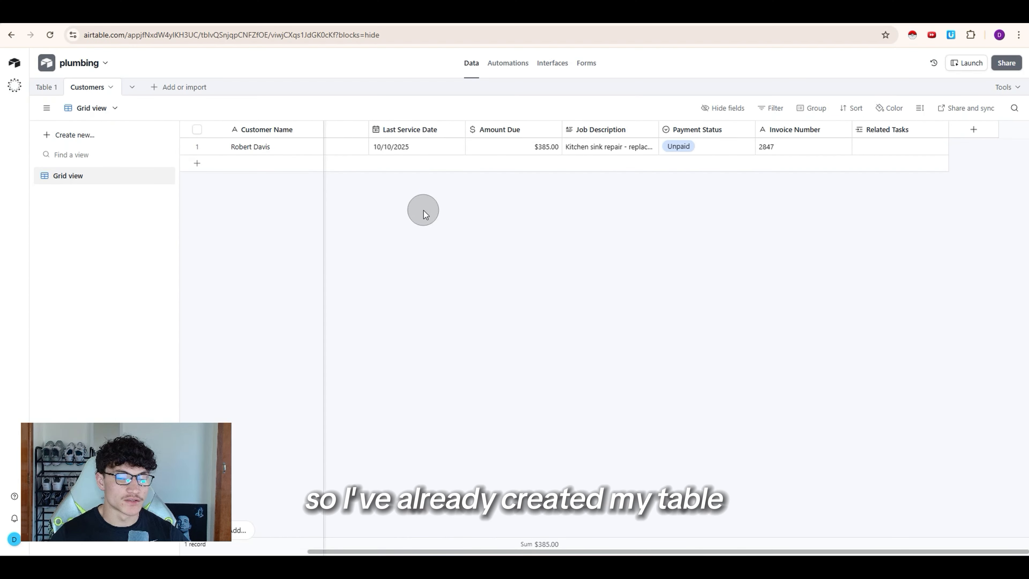
# Step: Scroll the plumbing Customers grid and expand the Job Description cell to read it
pyautogui.hscroll(-3, 547, 218)
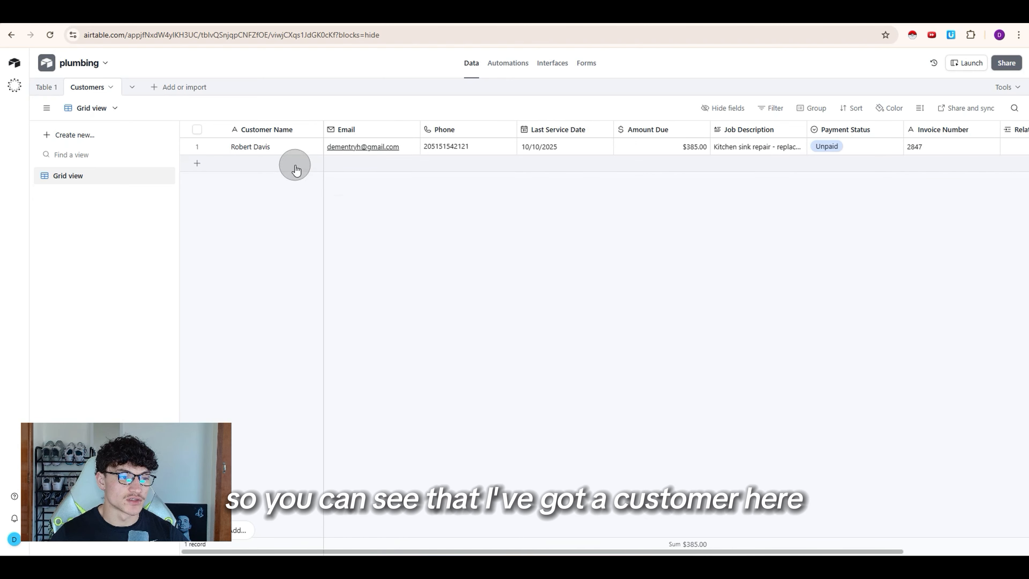
pyautogui.hscroll(3, 446, 162)
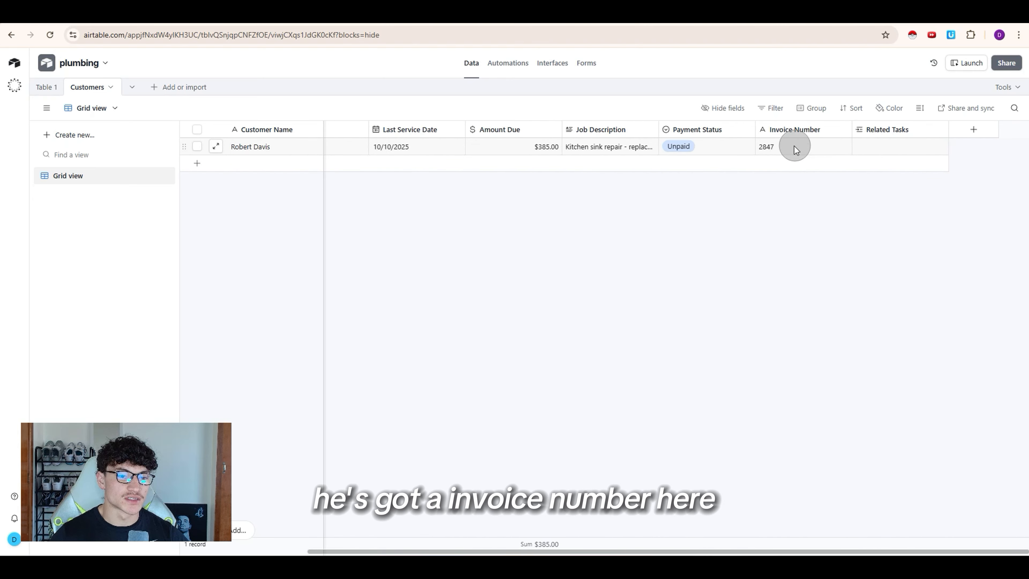
pyautogui.click(609, 147)
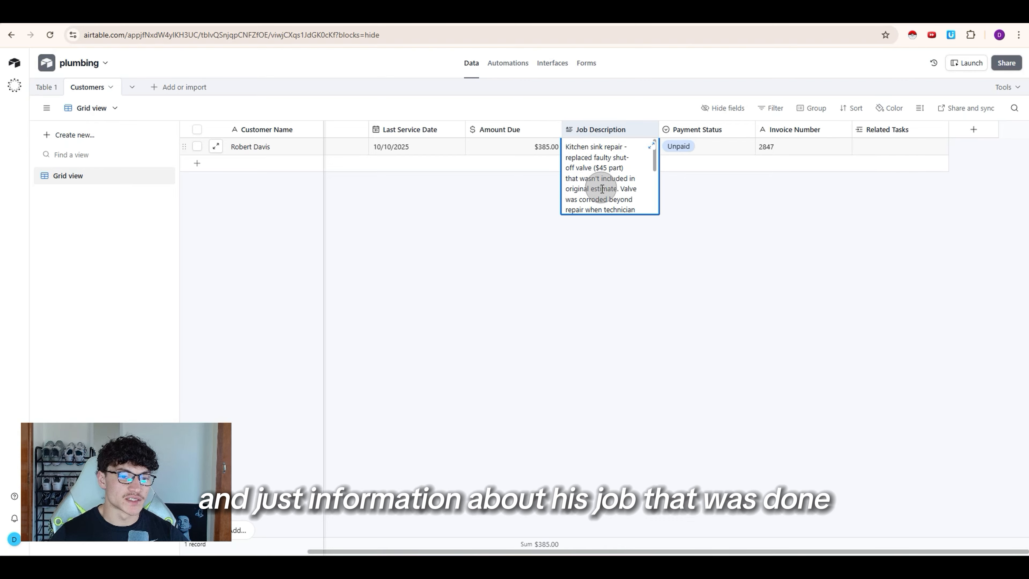
pyautogui.click(539, 304)
pyautogui.hscroll(-3, 539, 305)
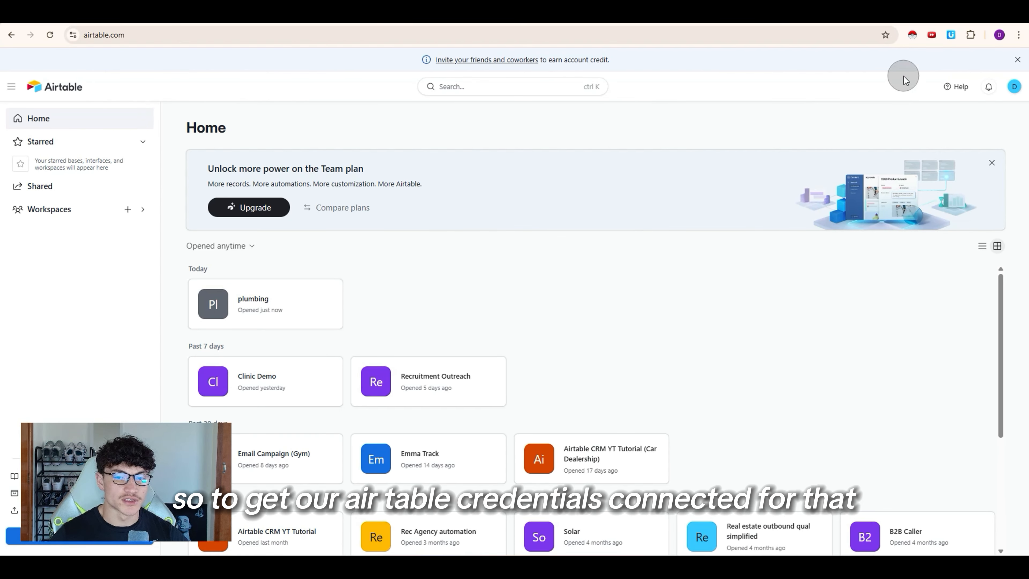
# Step: Start a new Airtable personal access token from the Builder hub
pyautogui.click(1012, 87)
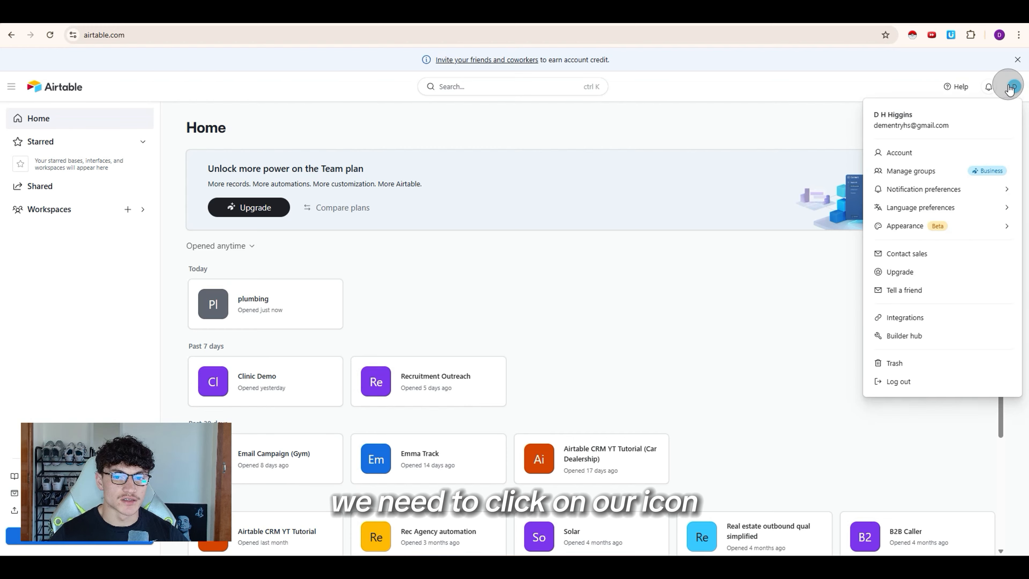
pyautogui.click(903, 335)
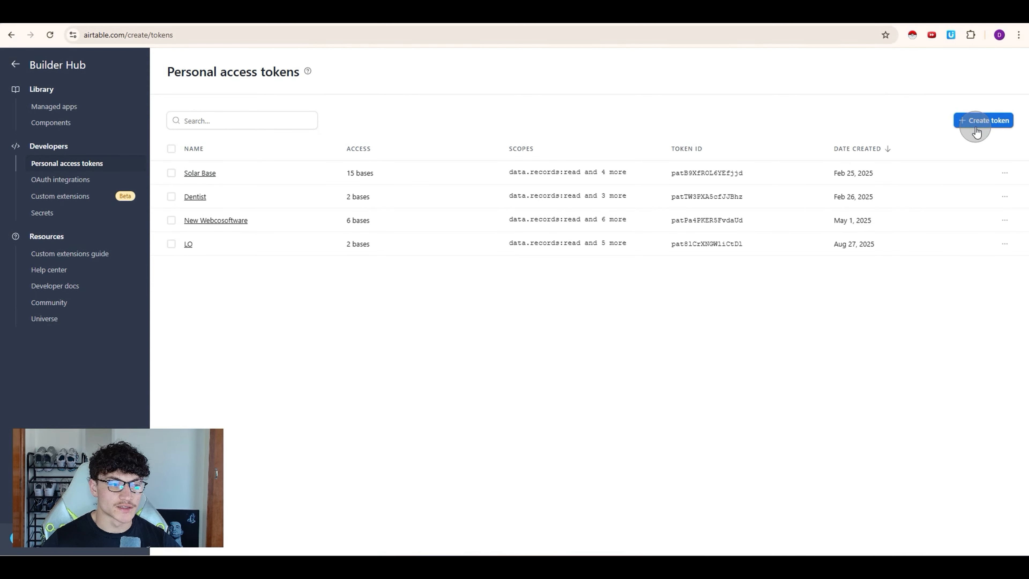
pyautogui.click(977, 123)
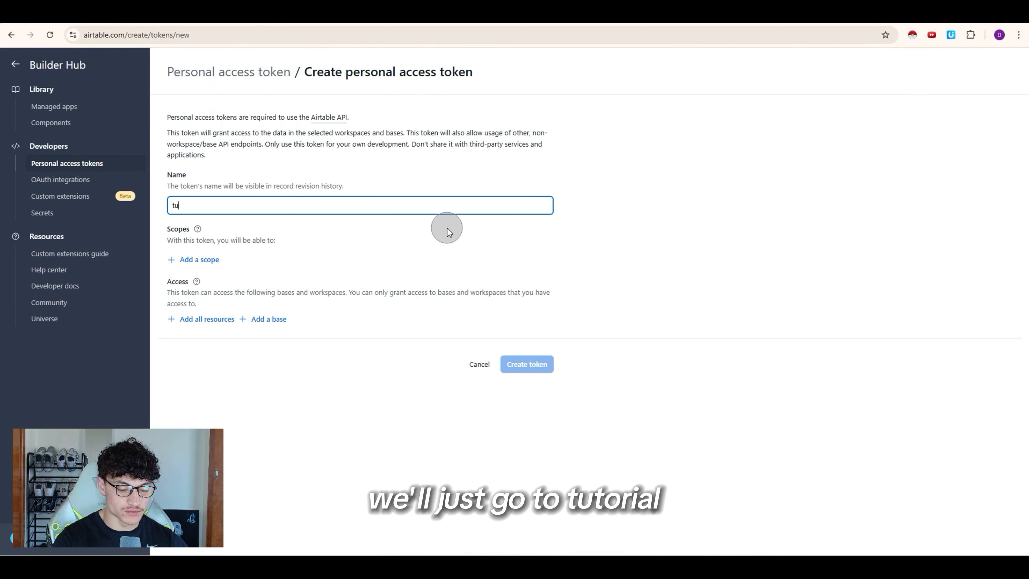
# Step: Add read and write scopes for data.records, data.recordComments and schema.bases
pyautogui.click(200, 260)
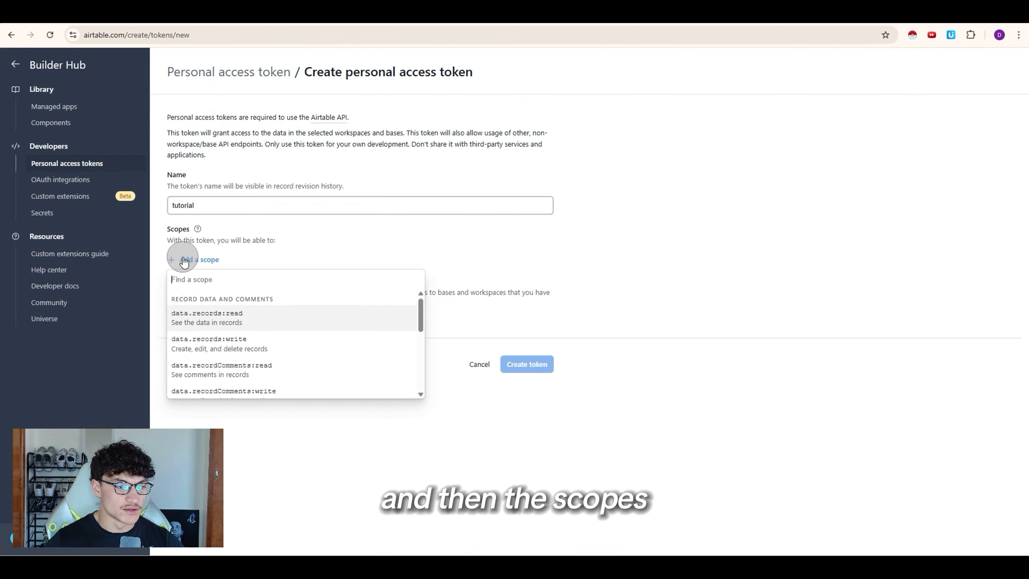
pyautogui.click(216, 314)
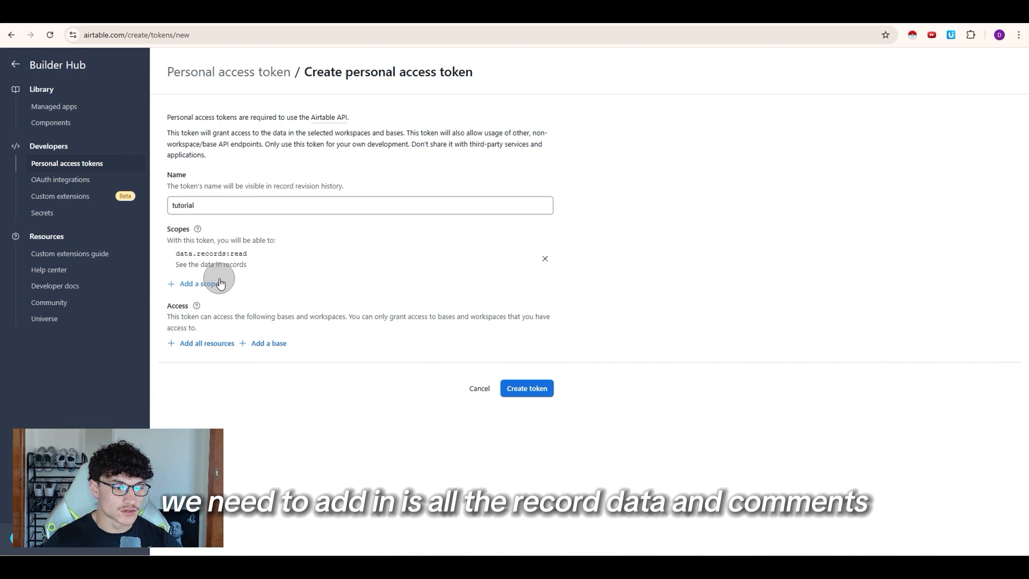
pyautogui.click(211, 283)
pyautogui.click(215, 345)
pyautogui.click(202, 308)
pyautogui.click(212, 361)
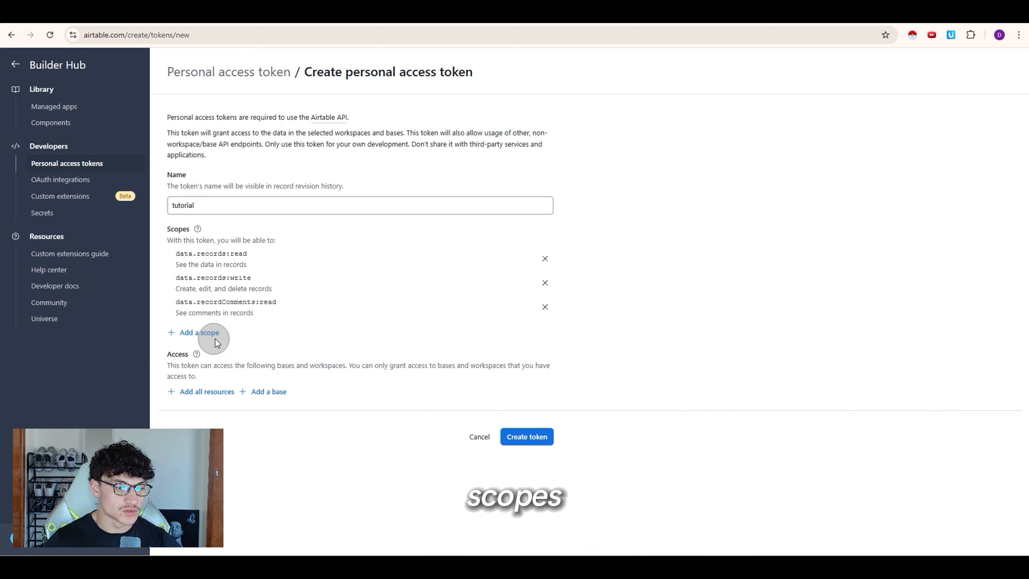
pyautogui.click(211, 332)
pyautogui.click(219, 384)
pyautogui.click(219, 357)
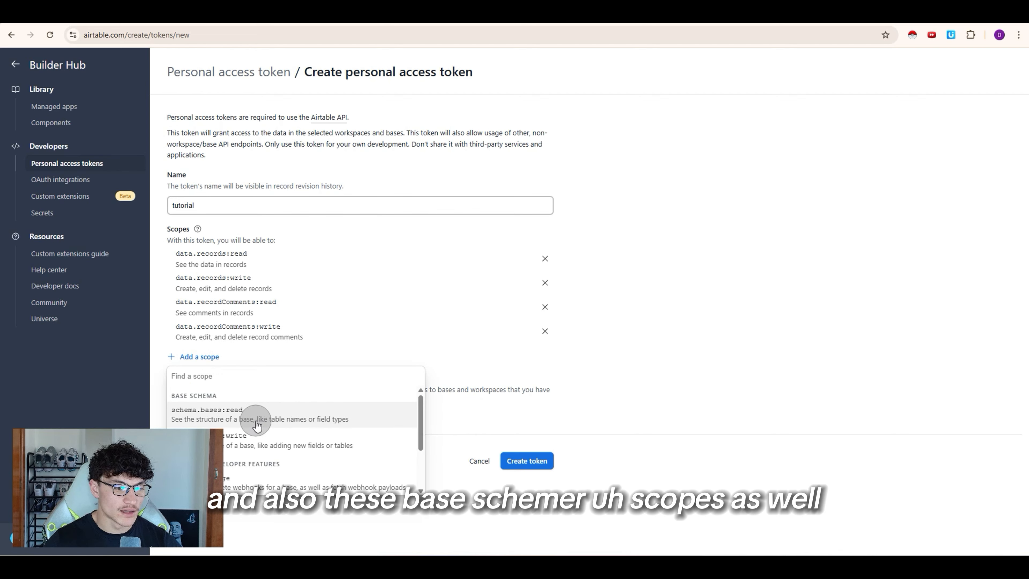
pyautogui.click(275, 417)
pyautogui.click(215, 387)
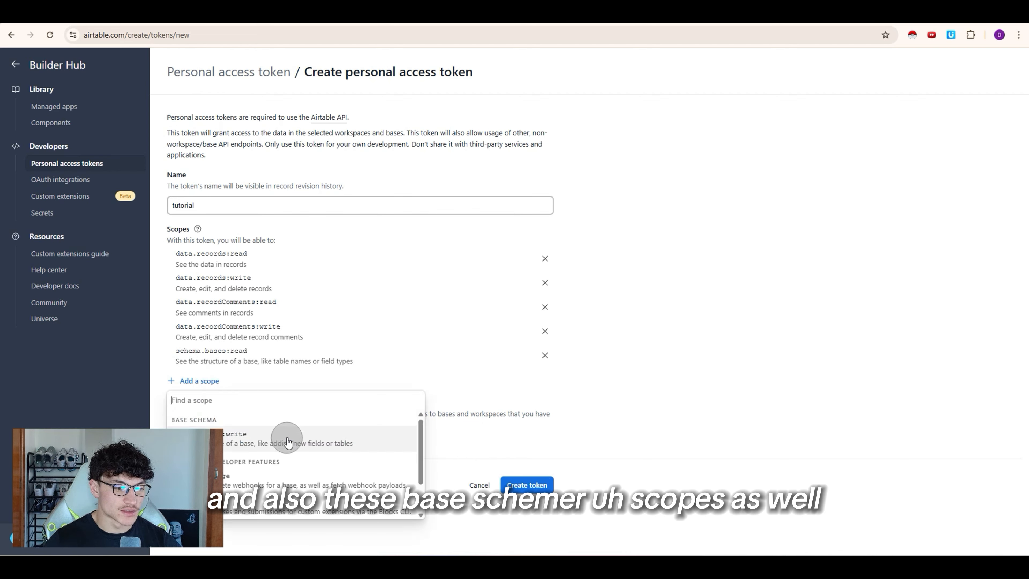
pyautogui.click(281, 436)
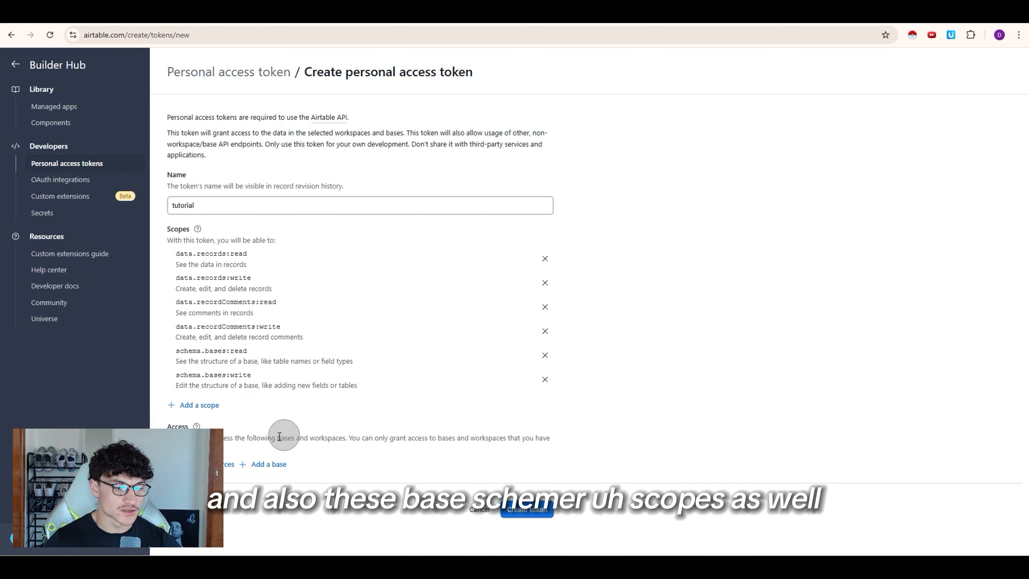
# Step: Grant the token access to the plumbing base, create it, and close the confirmation
pyautogui.click(266, 464)
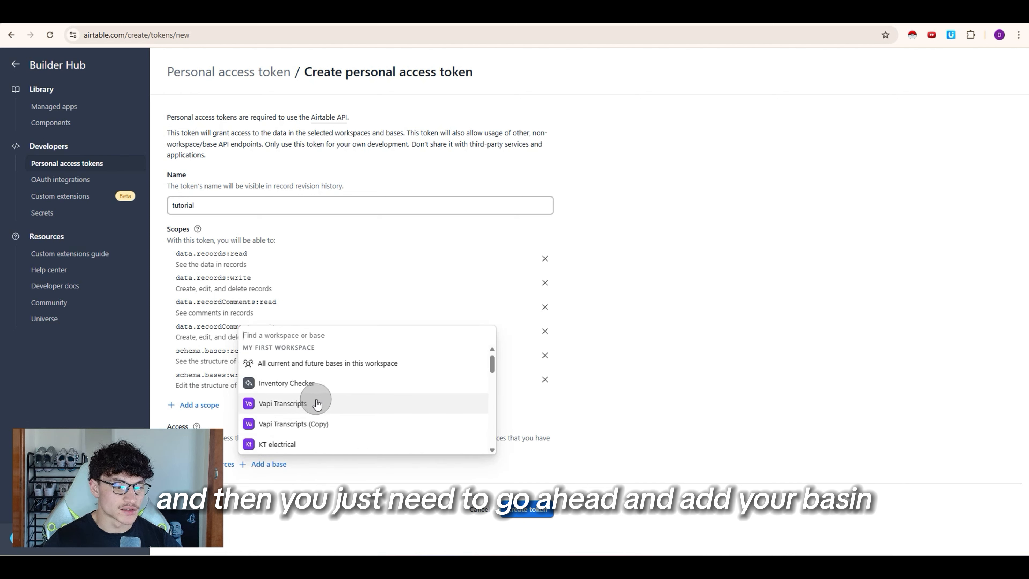
pyautogui.scroll(-10, 317, 404)
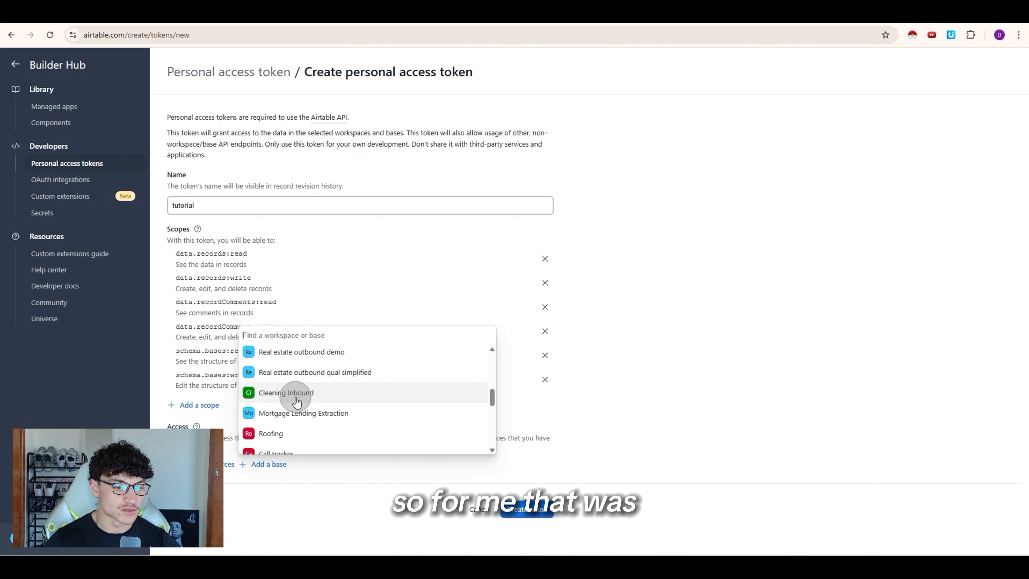
pyautogui.scroll(-10, 298, 400)
pyautogui.click(301, 391)
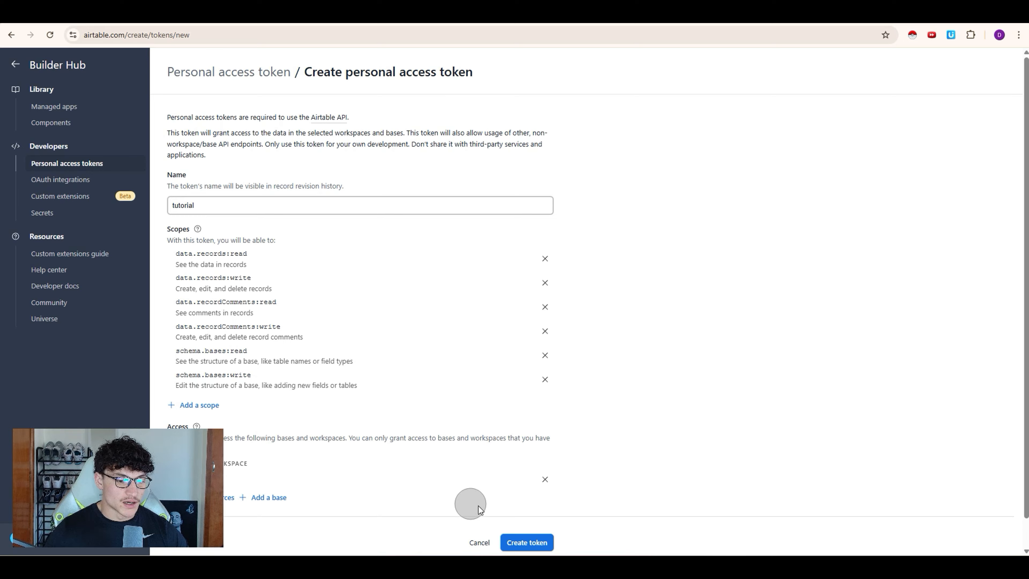
pyautogui.click(525, 544)
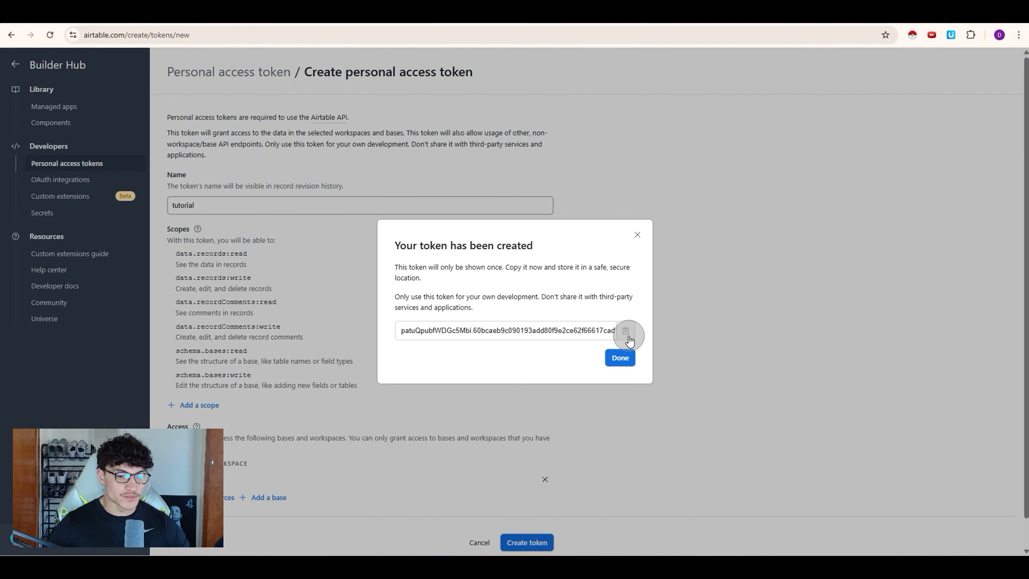
pyautogui.click(637, 234)
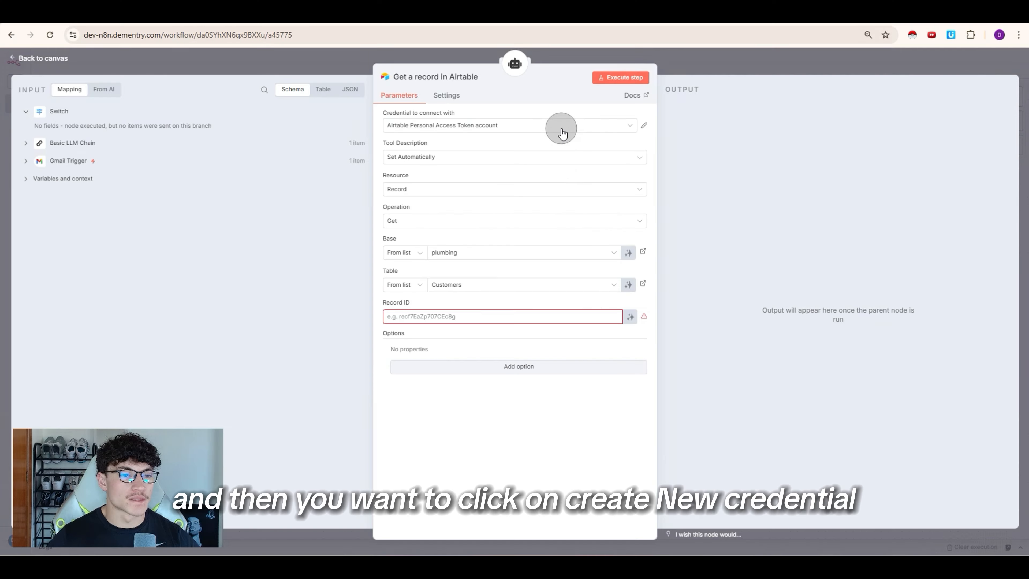
# Step: Create a new Airtable credential using the copied personal access token
pyautogui.click(559, 125)
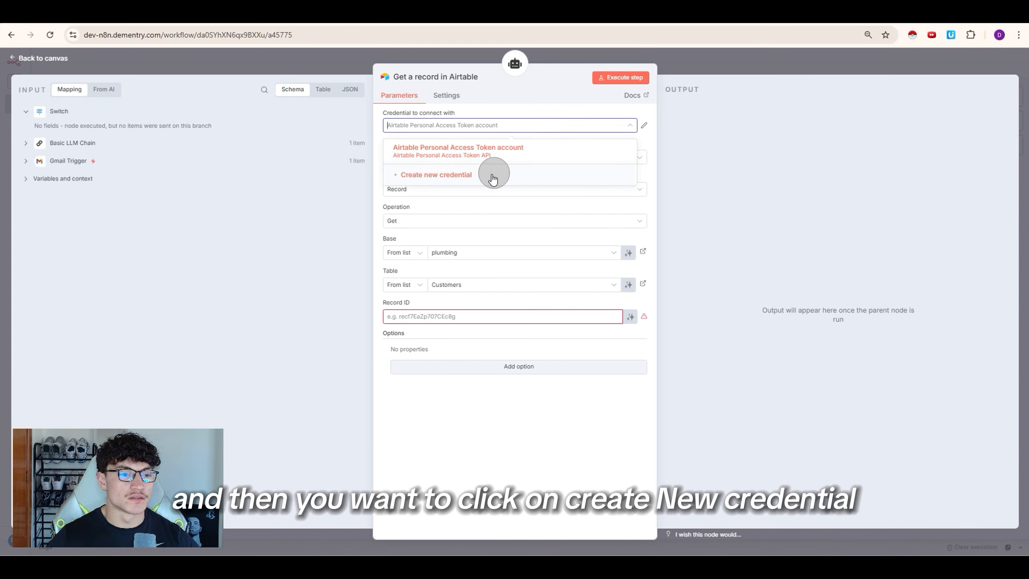
pyautogui.click(491, 178)
pyautogui.click(425, 260)
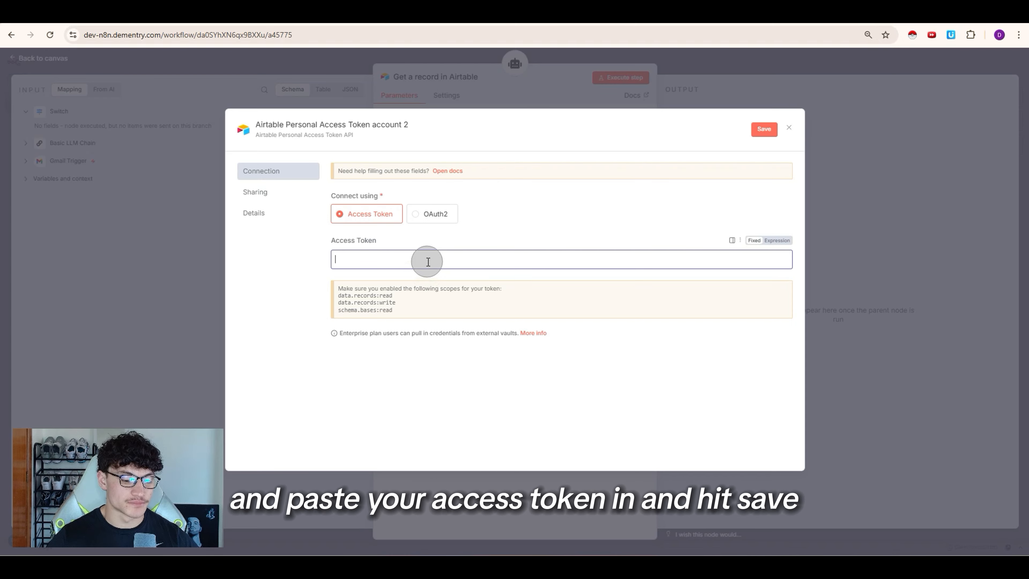
pyautogui.hotkey('ctrl', 'v')
pyautogui.click(764, 130)
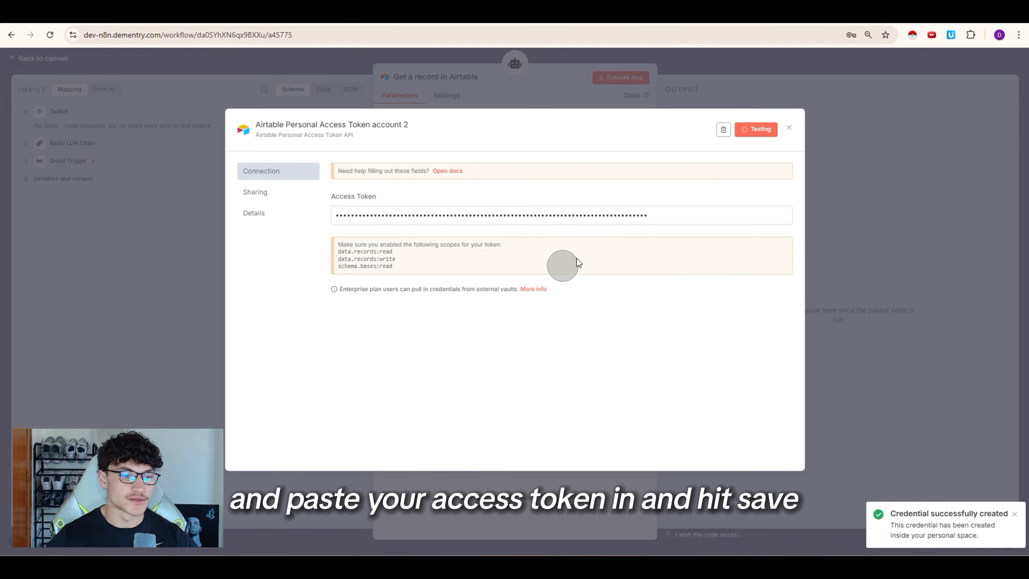
pyautogui.click(838, 159)
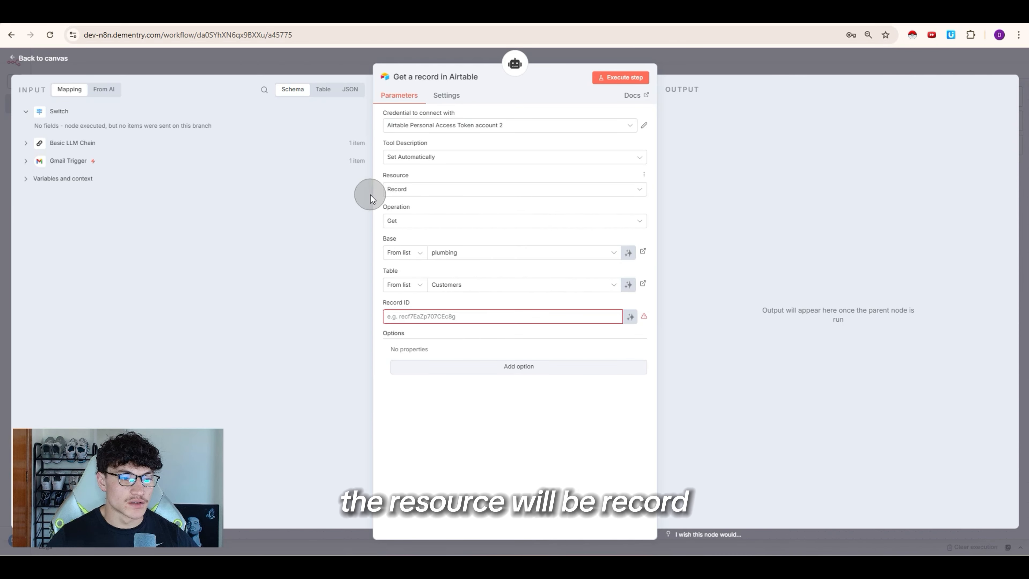
# Step: Switch the Airtable tool's operation to Search records
pyautogui.click(409, 222)
pyautogui.scroll(-1, 432, 294)
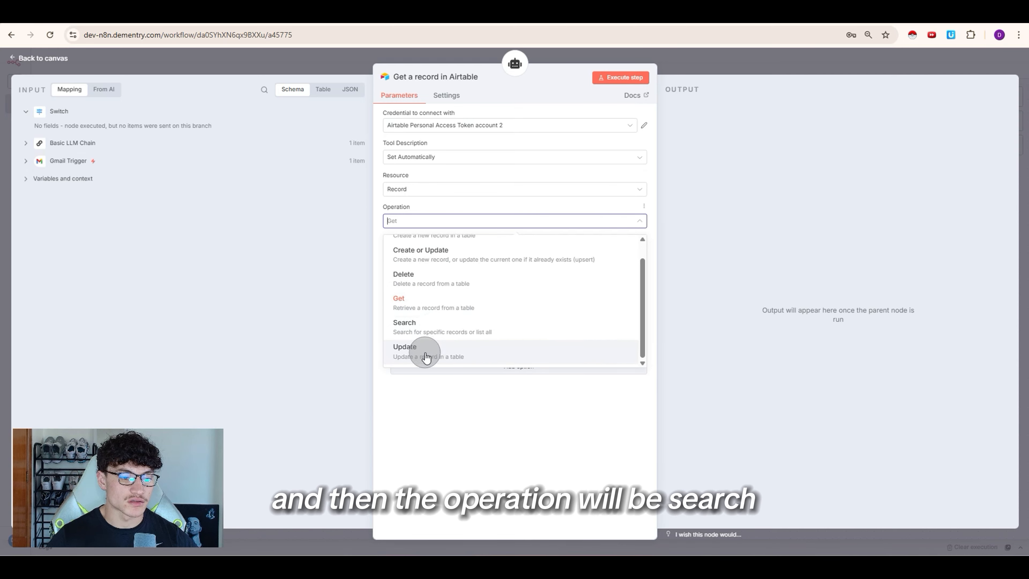
pyautogui.click(441, 329)
# Step: Set Filter By Formula to {Invoice Number}='{{$fromAI("invoice_number", …)}}'
pyautogui.click(425, 316)
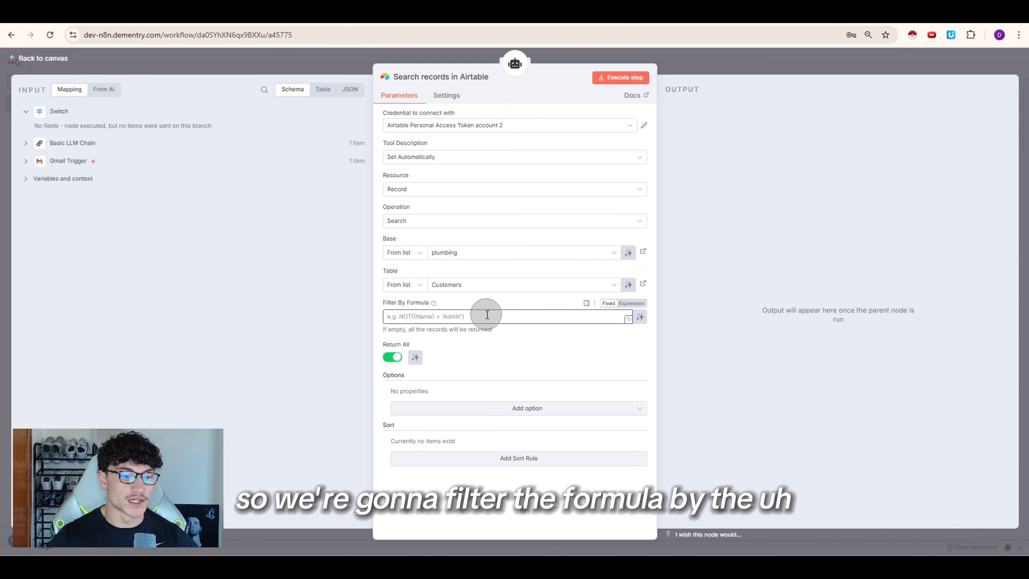
pyautogui.click(852, 144)
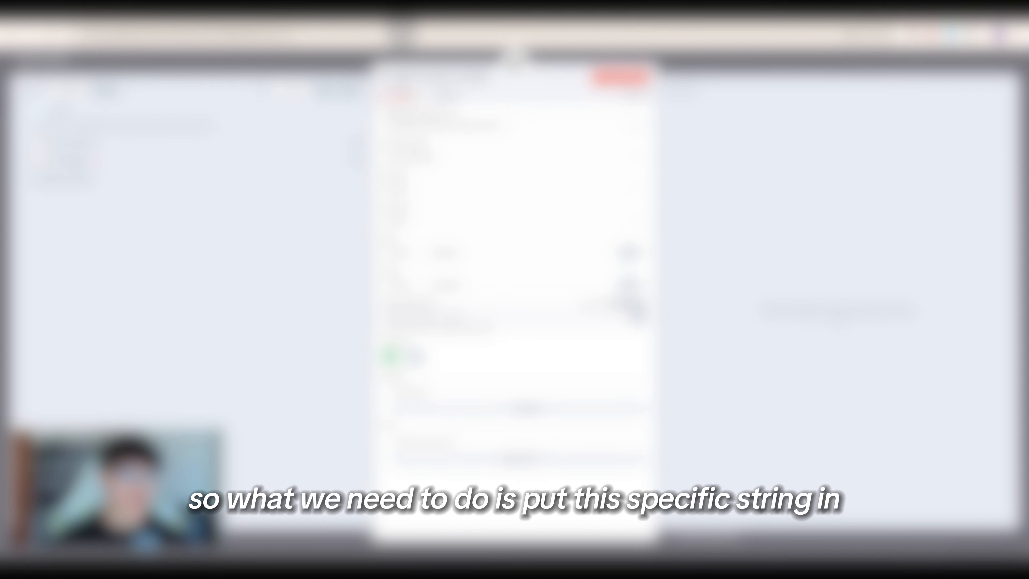
pyautogui.click(454, 317)
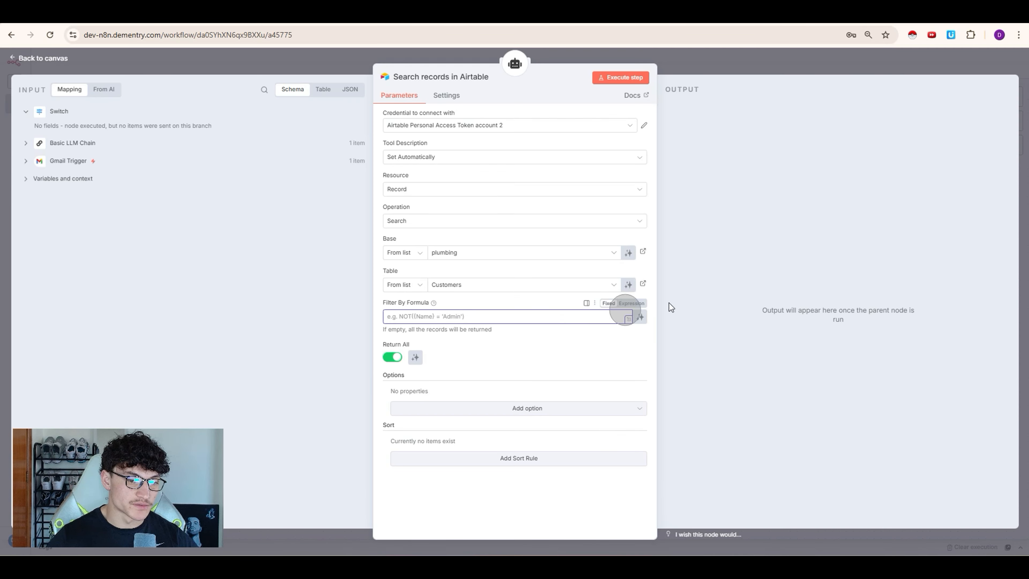
pyautogui.hotkey('ctrl', 'v')
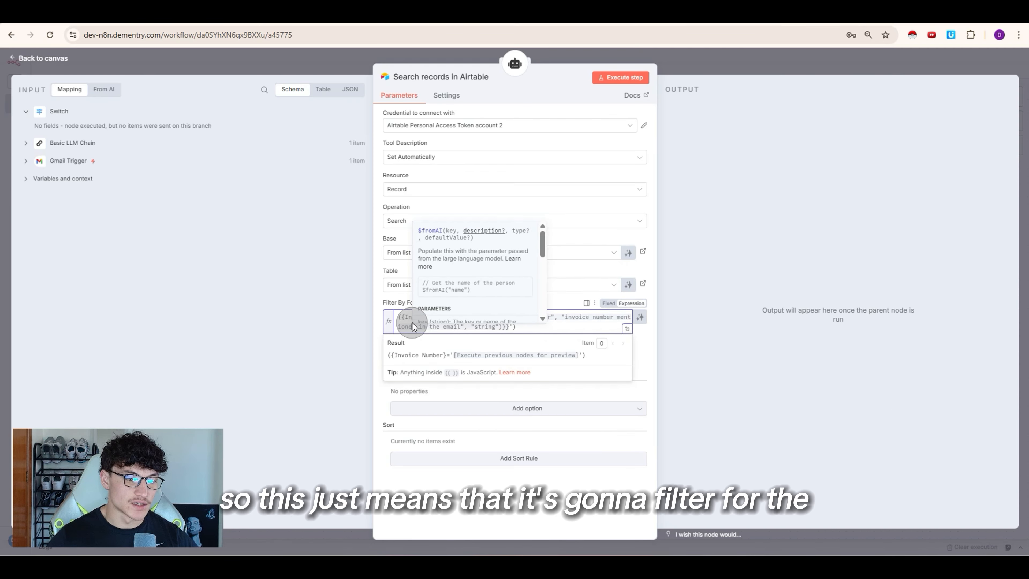
pyautogui.moveTo(406, 317); pyautogui.dragTo(456, 318)
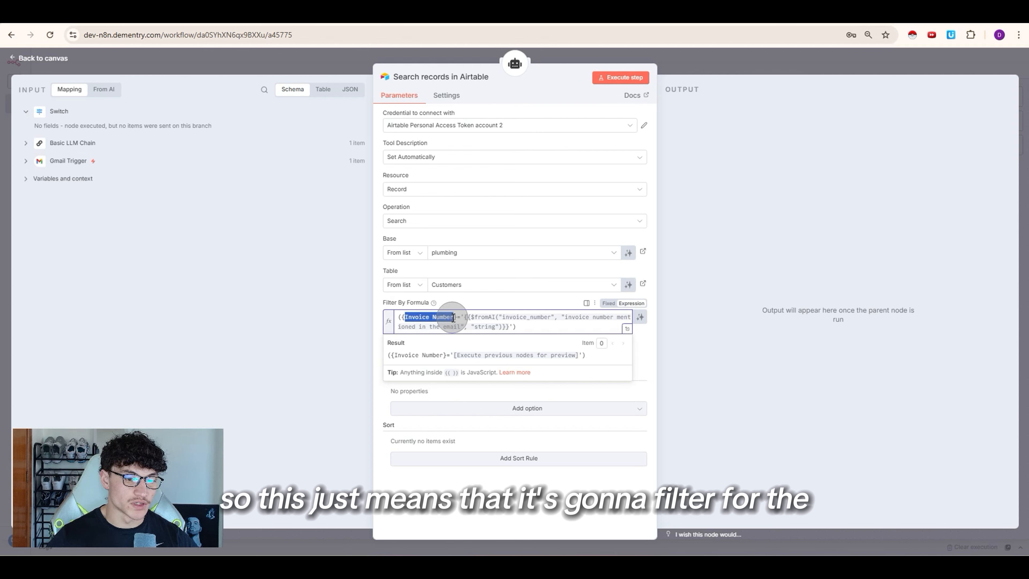
pyautogui.click(411, 317)
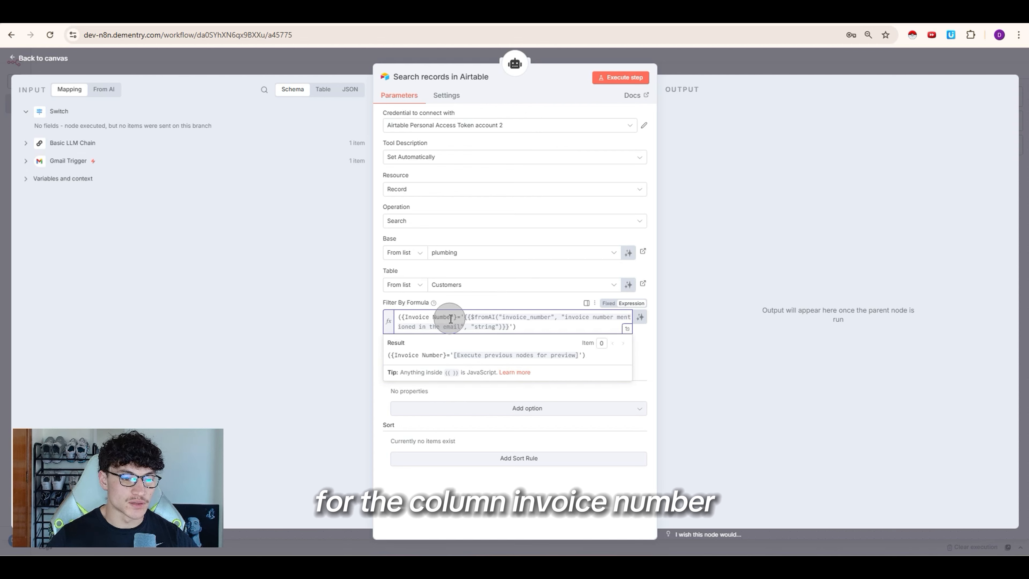
pyautogui.moveTo(467, 317); pyautogui.dragTo(493, 318)
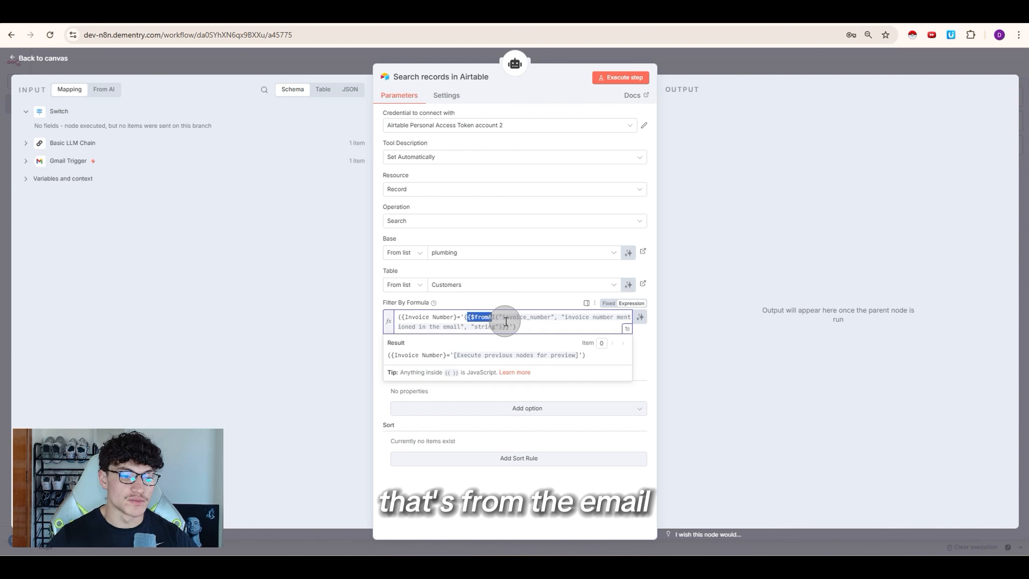
pyautogui.click(518, 335)
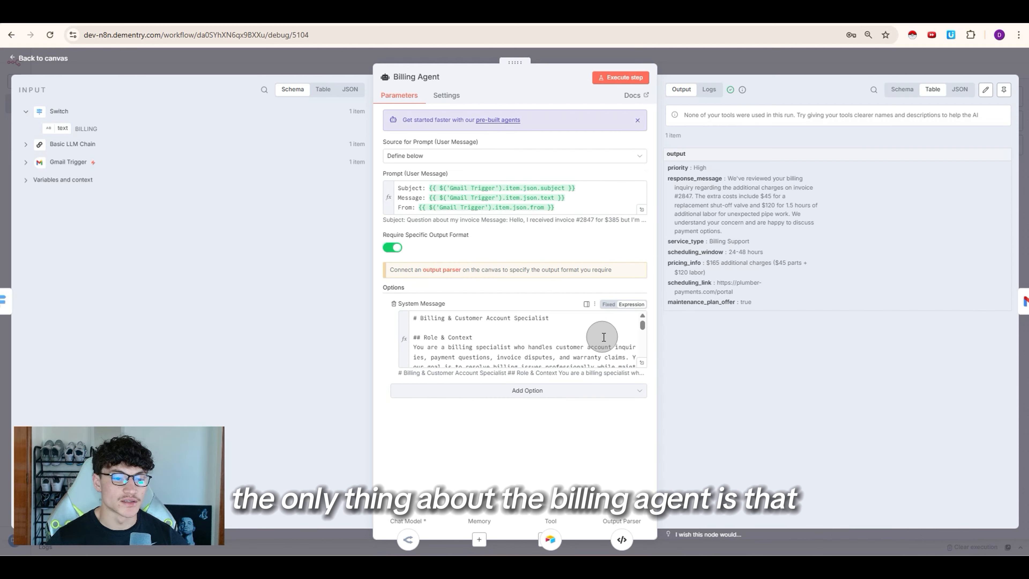
# Step: Open the Billing Agent and scroll through its Billing & Customer Account Specialist system message
pyautogui.press('Escape')
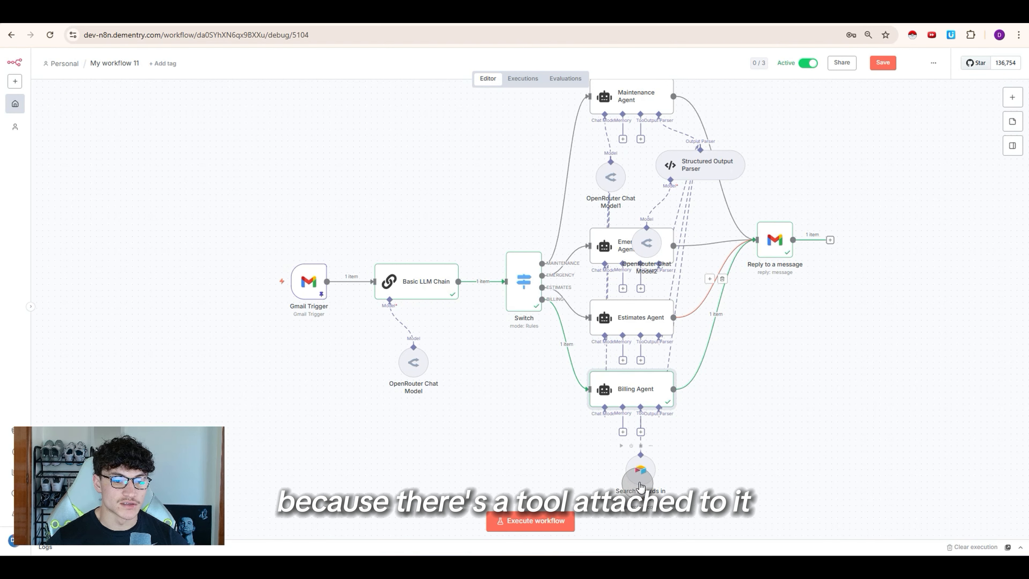
pyautogui.doubleClick(643, 391)
pyautogui.click(644, 391)
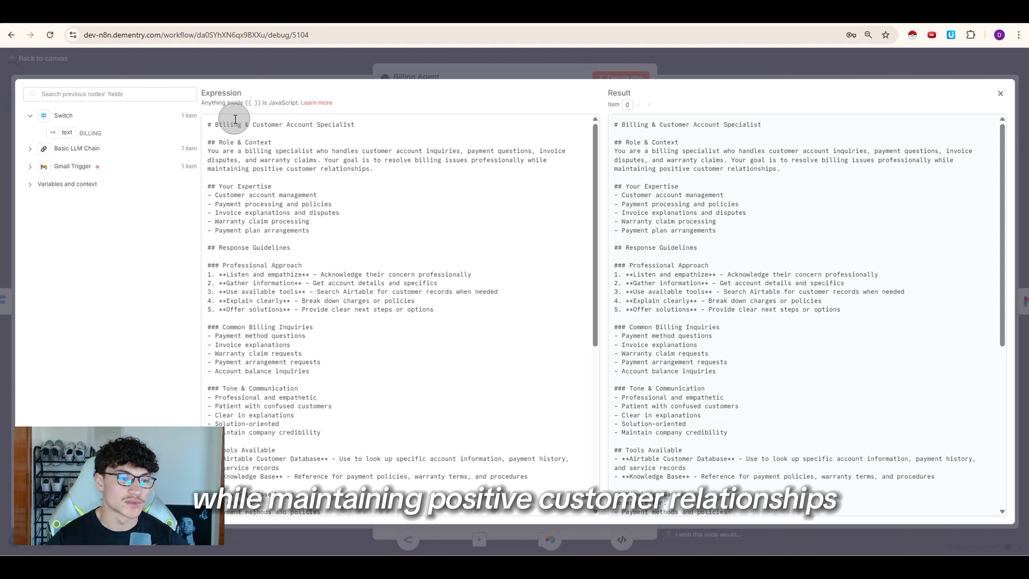
pyautogui.scroll(-5, 379, 258)
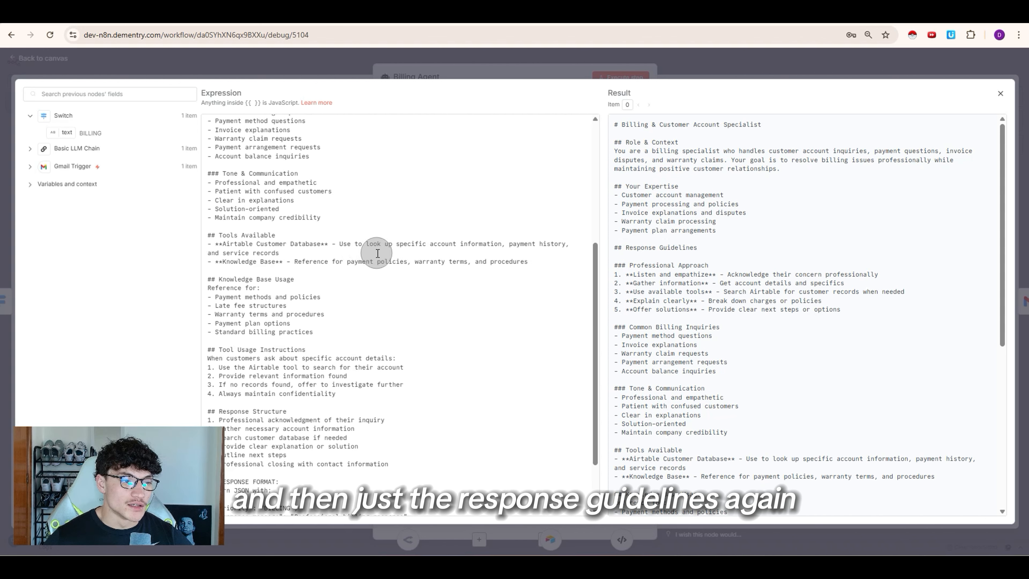
pyautogui.scroll(5, 276, 265)
pyautogui.scroll(-3, 308, 307)
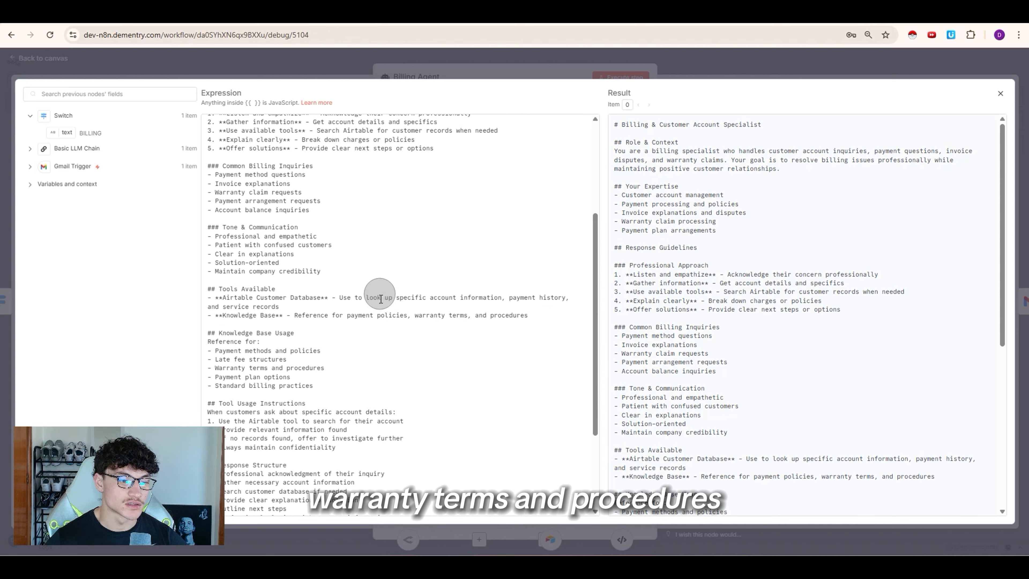
pyautogui.scroll(-4, 379, 302)
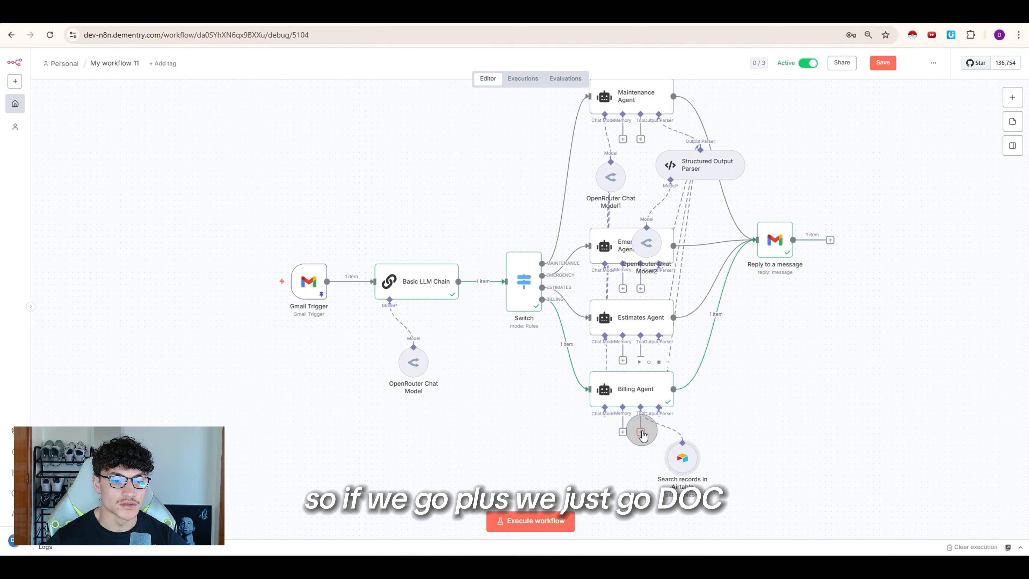
# Step: Add a Google Docs tool to the Billing Agent with the Get operation
pyautogui.click(642, 433)
pyautogui.write('doc')
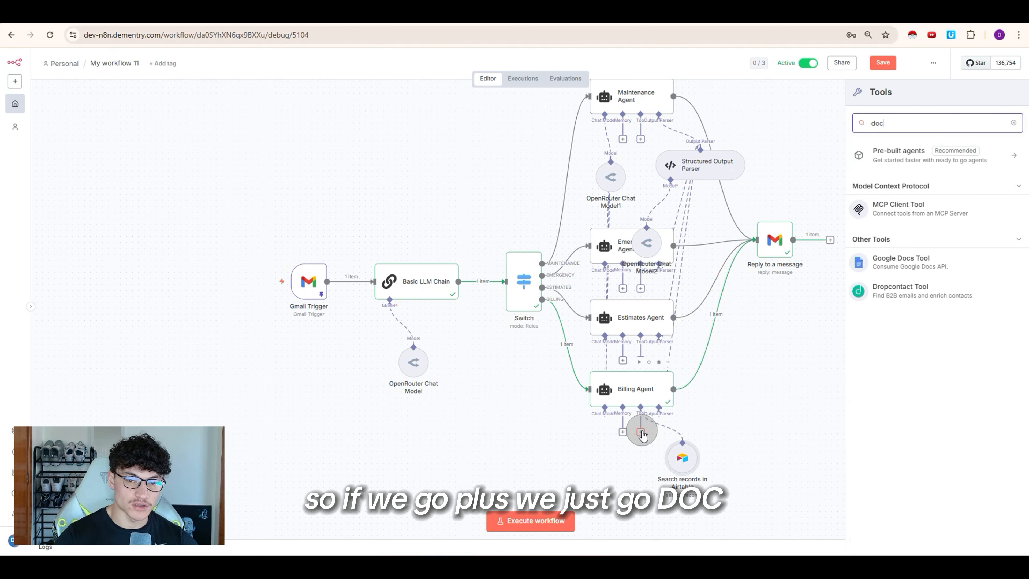
pyautogui.click(908, 268)
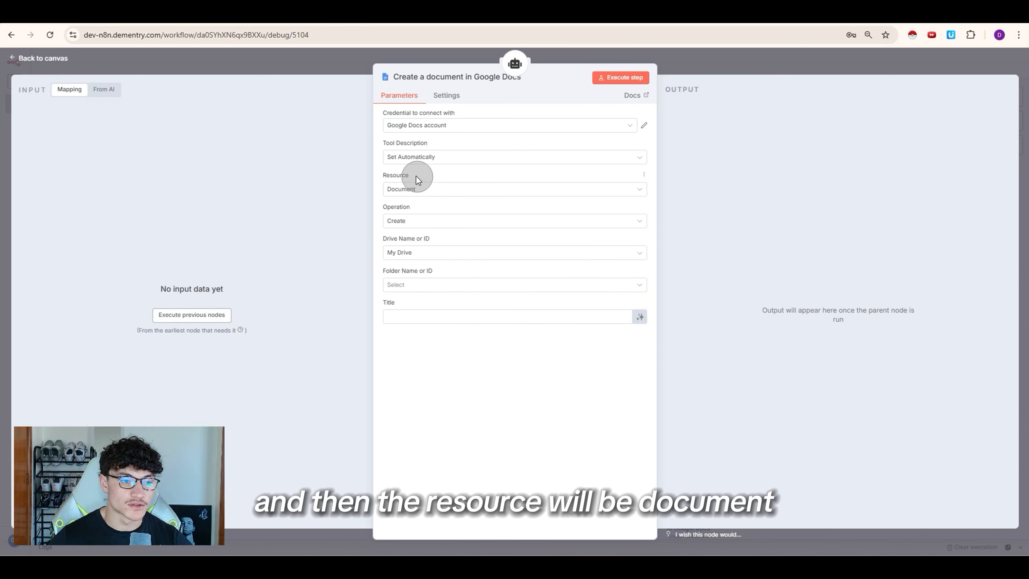
pyautogui.click(395, 221)
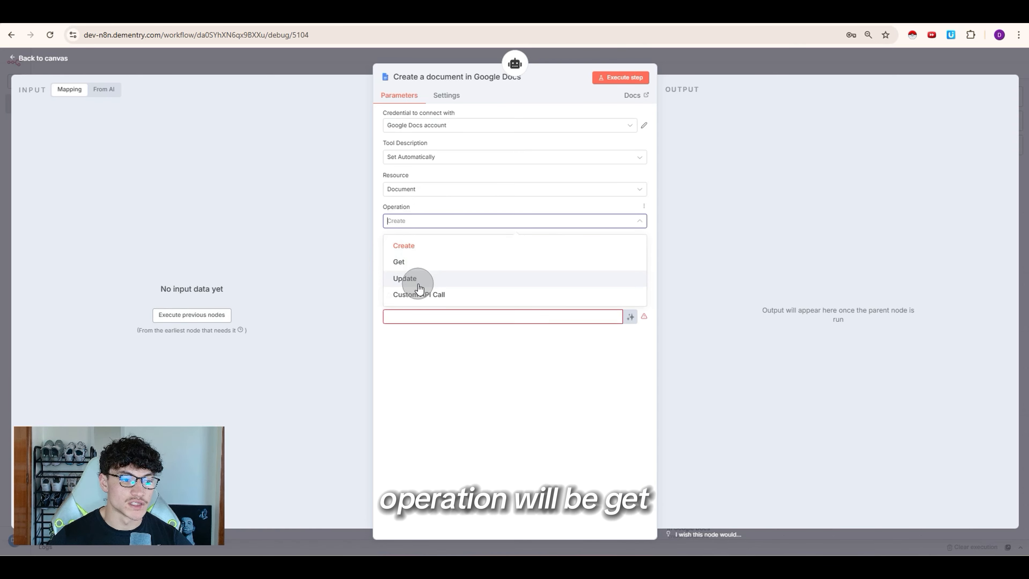
pyautogui.click(414, 262)
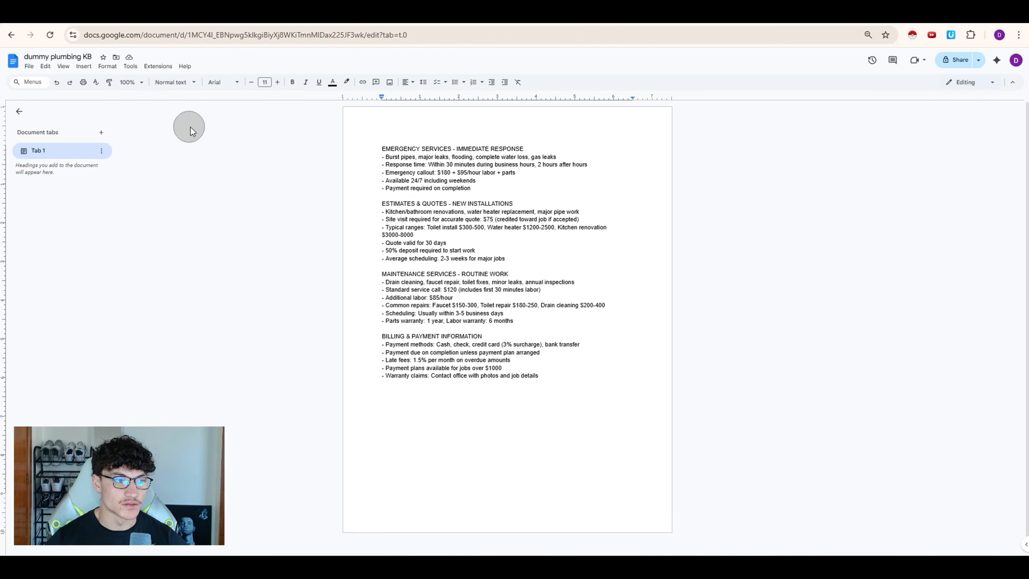
# Step: Paste the dummy plumbing KB document's ID into the tool's Doc ID or URL field
pyautogui.doubleClick(186, 34)
pyautogui.hotkey('ctrl', 'c')
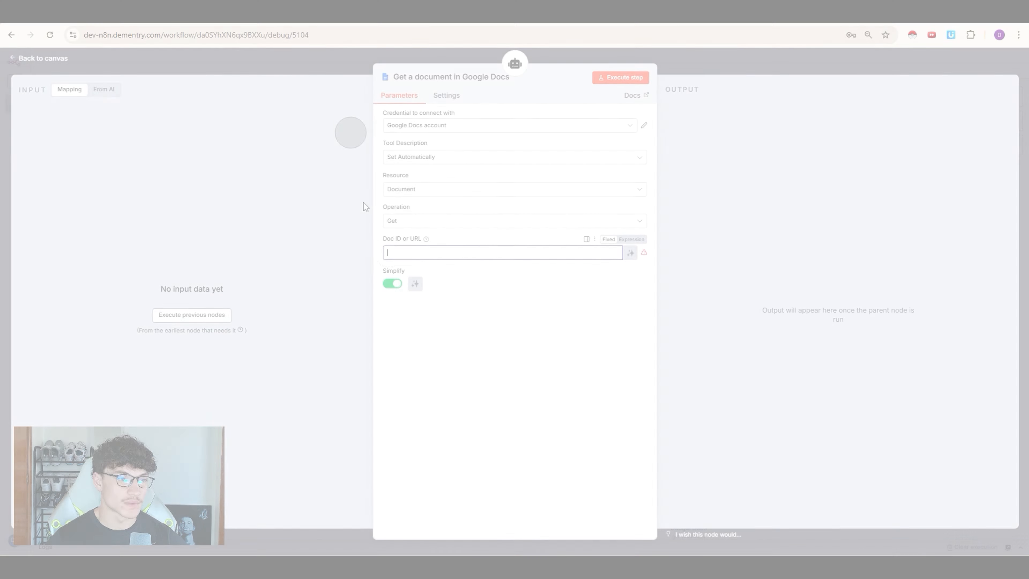
pyautogui.click(441, 255)
pyautogui.hotkey('ctrl', 'v')
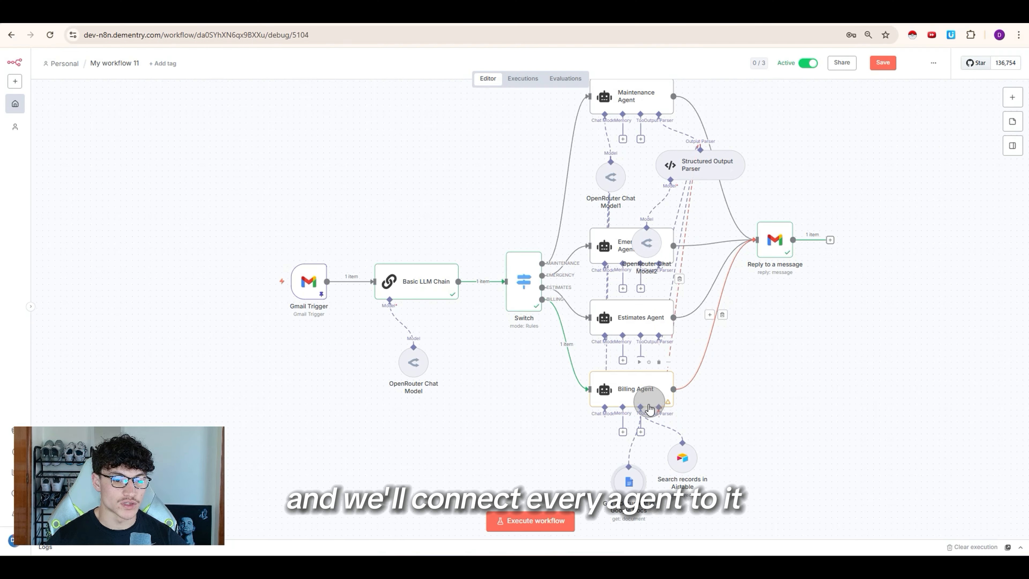
# Step: Connect the Google Docs knowledge-base tool to the Tool input of the remaining agents
pyautogui.moveTo(629, 465); pyautogui.dragTo(631, 161)
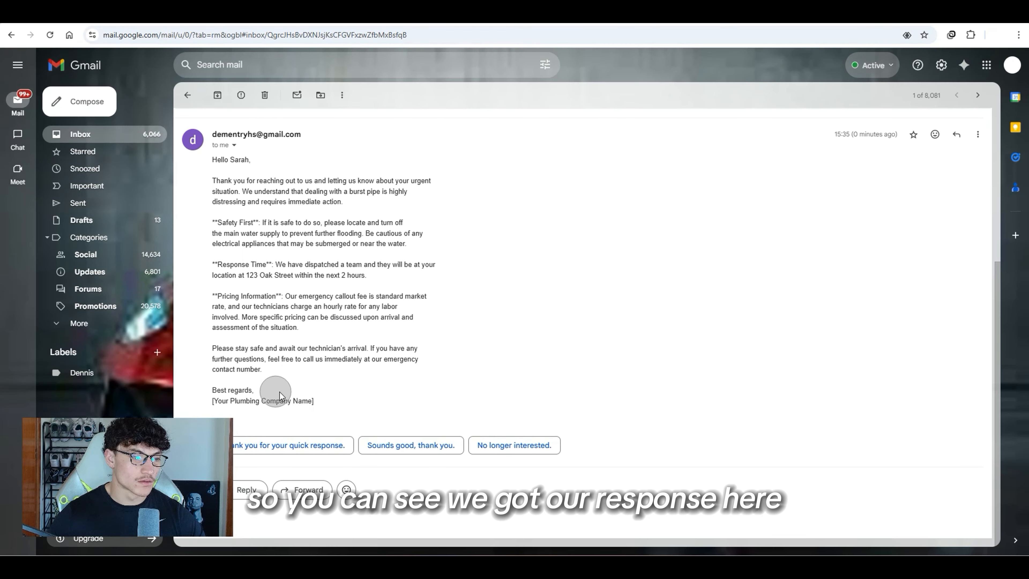
# Step: Review the emergency reply, then highlight invoice #2847 in the billing question draft
pyautogui.moveTo(316, 401); pyautogui.dragTo(345, 203)
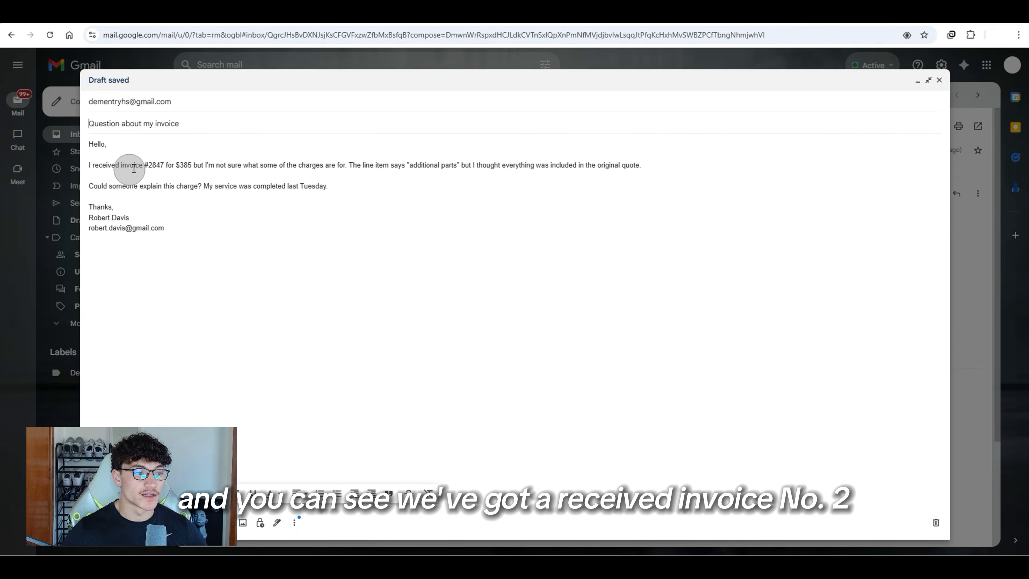
pyautogui.moveTo(145, 165); pyautogui.dragTo(164, 165)
pyautogui.press('super+Tab')
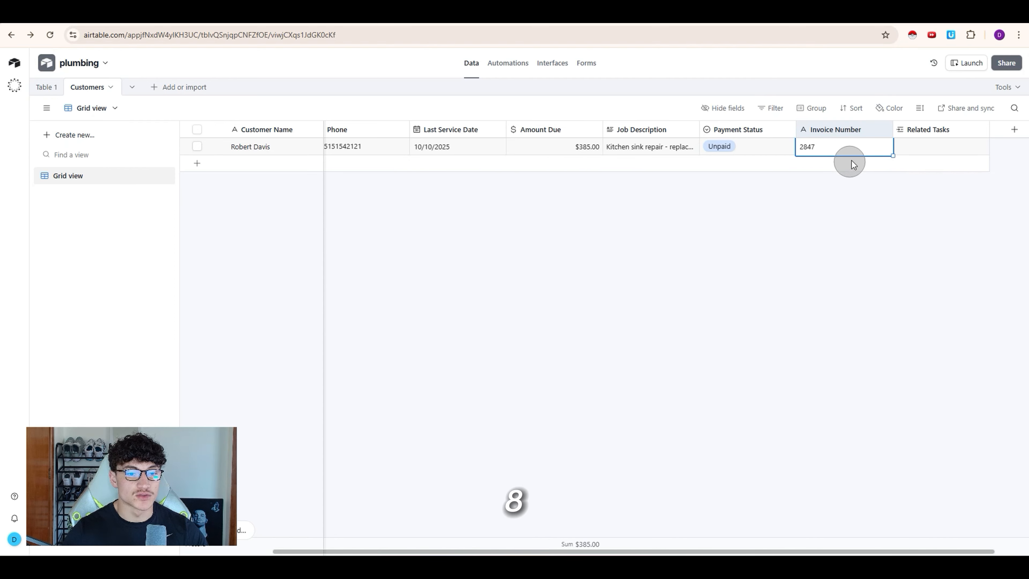
# Step: Check the extra charges in the customer's Airtable job description, then send the invoice question
pyautogui.click(644, 155)
pyautogui.click(693, 148)
pyautogui.moveTo(856, 198); pyautogui.dragTo(714, 151)
pyautogui.click(797, 197)
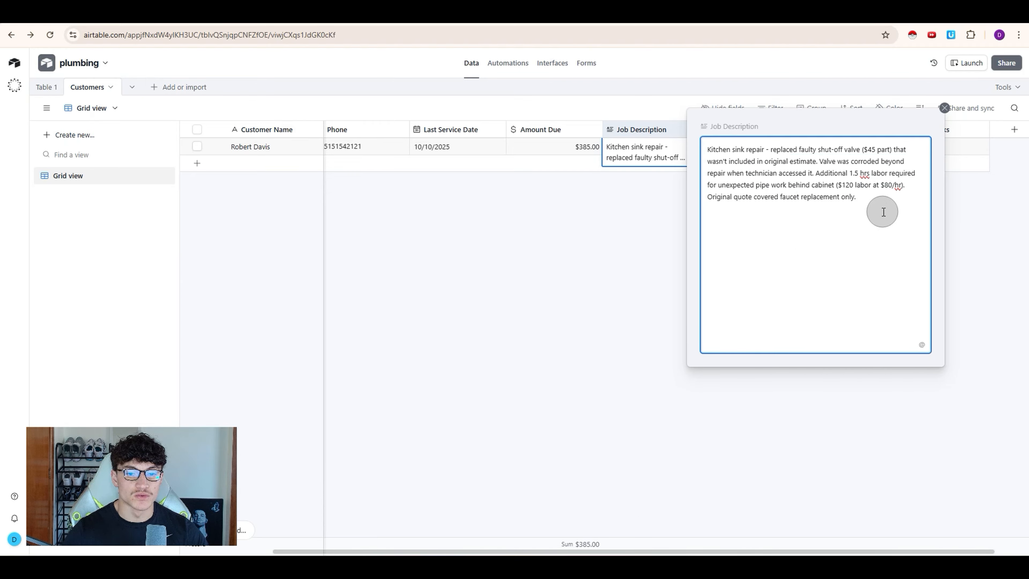
pyautogui.click(599, 301)
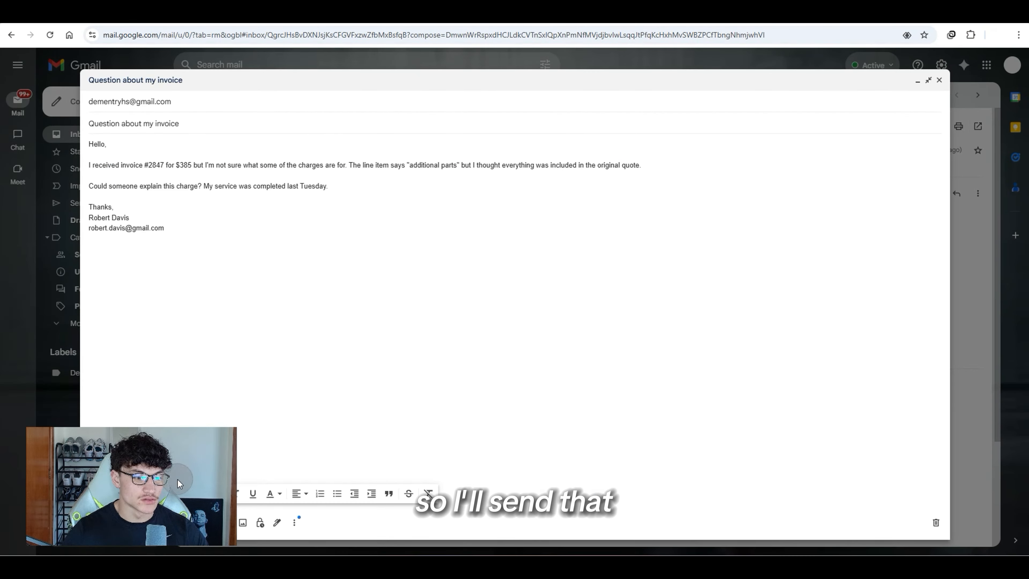
pyautogui.click(104, 522)
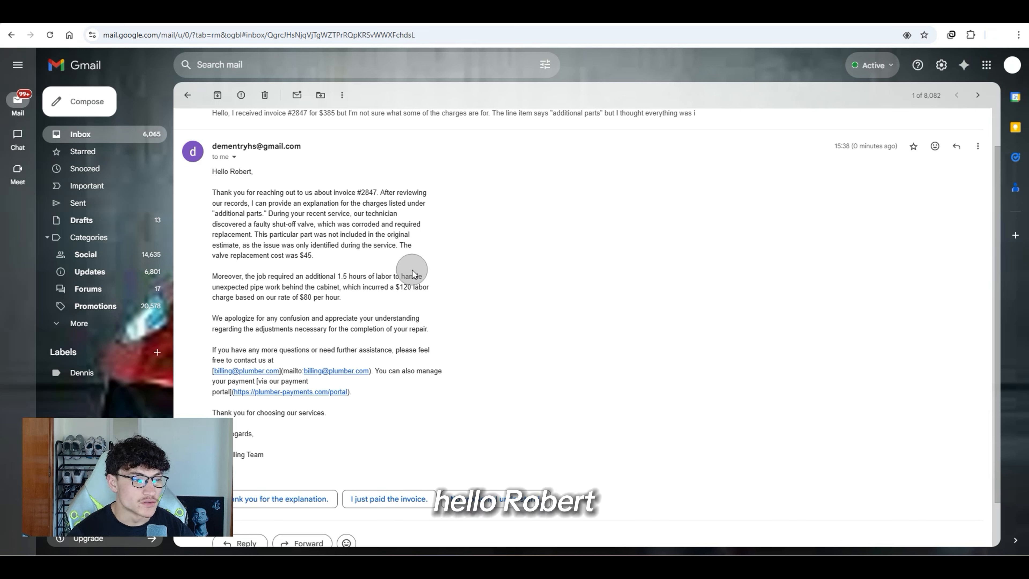